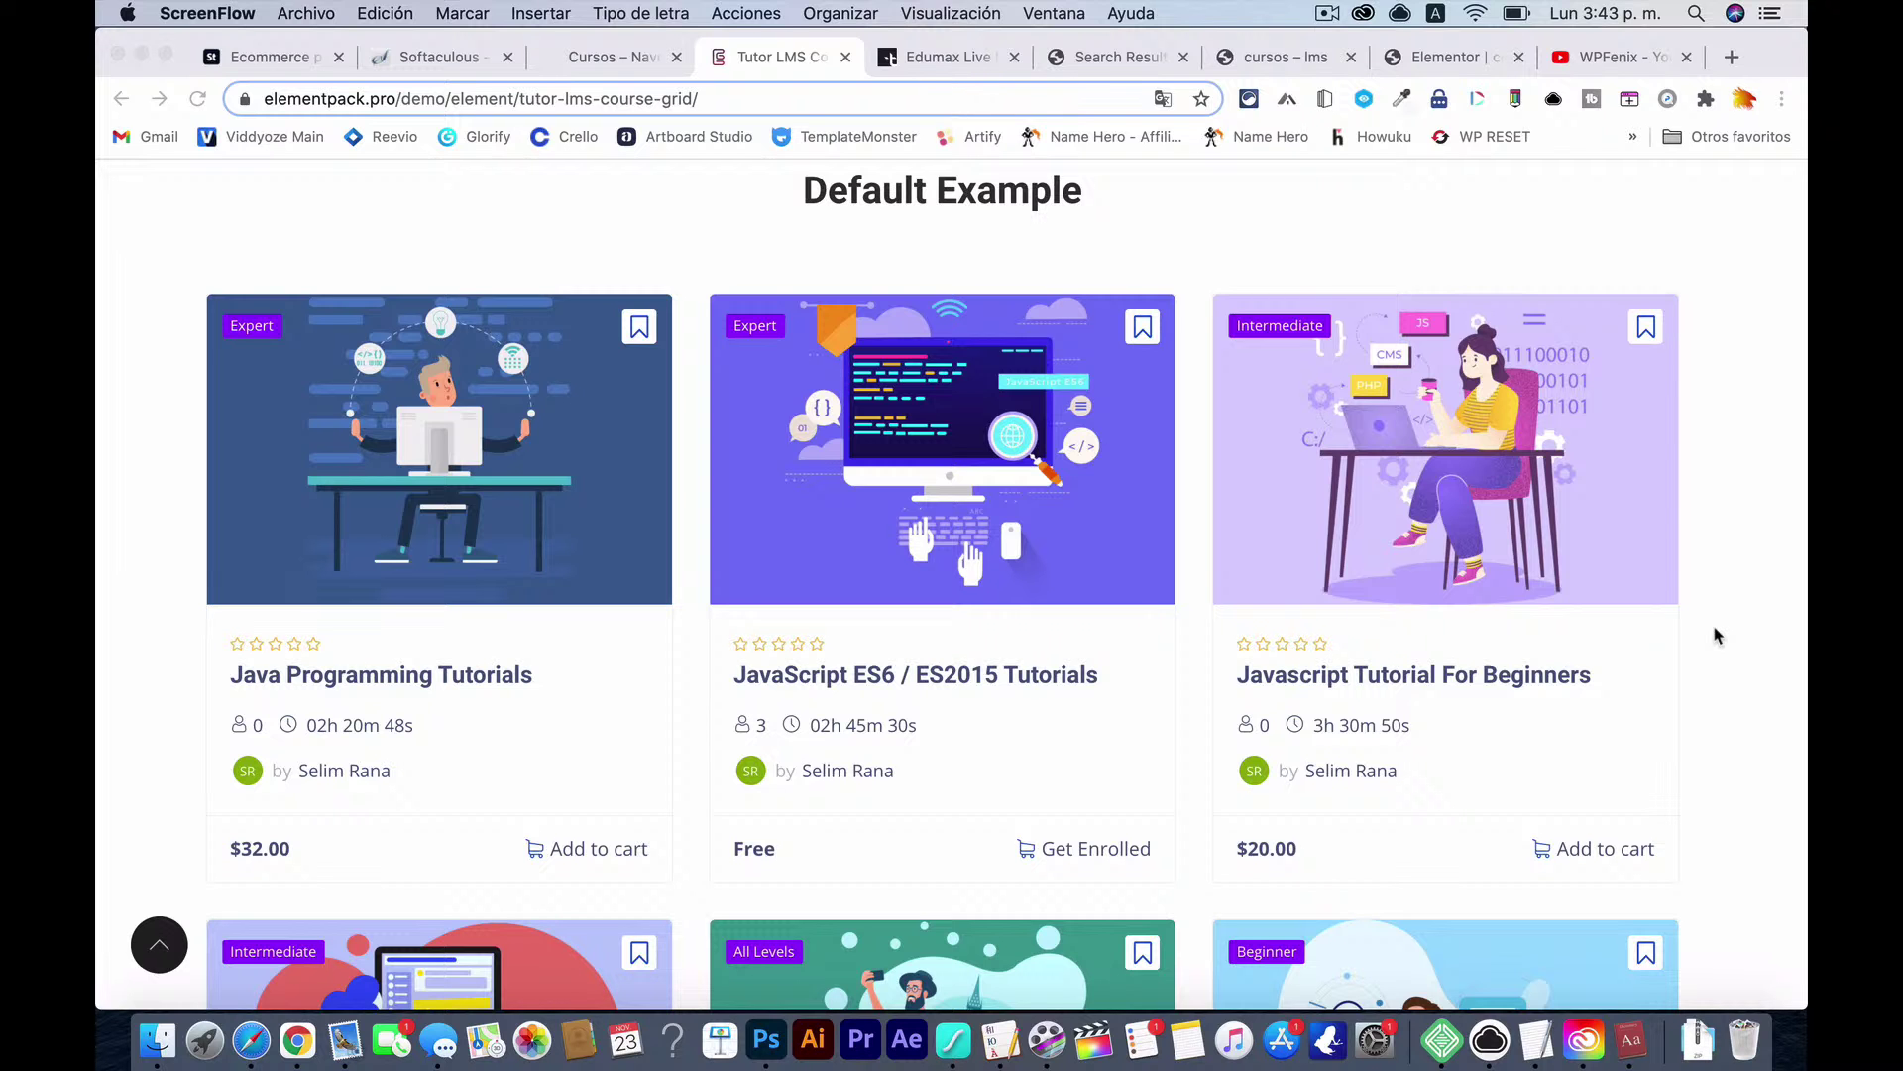
# Step: Scroll past the Default Example course cards to the Item Height With (265px) Example grid
pyautogui.scroll(-10, 1718, 636)
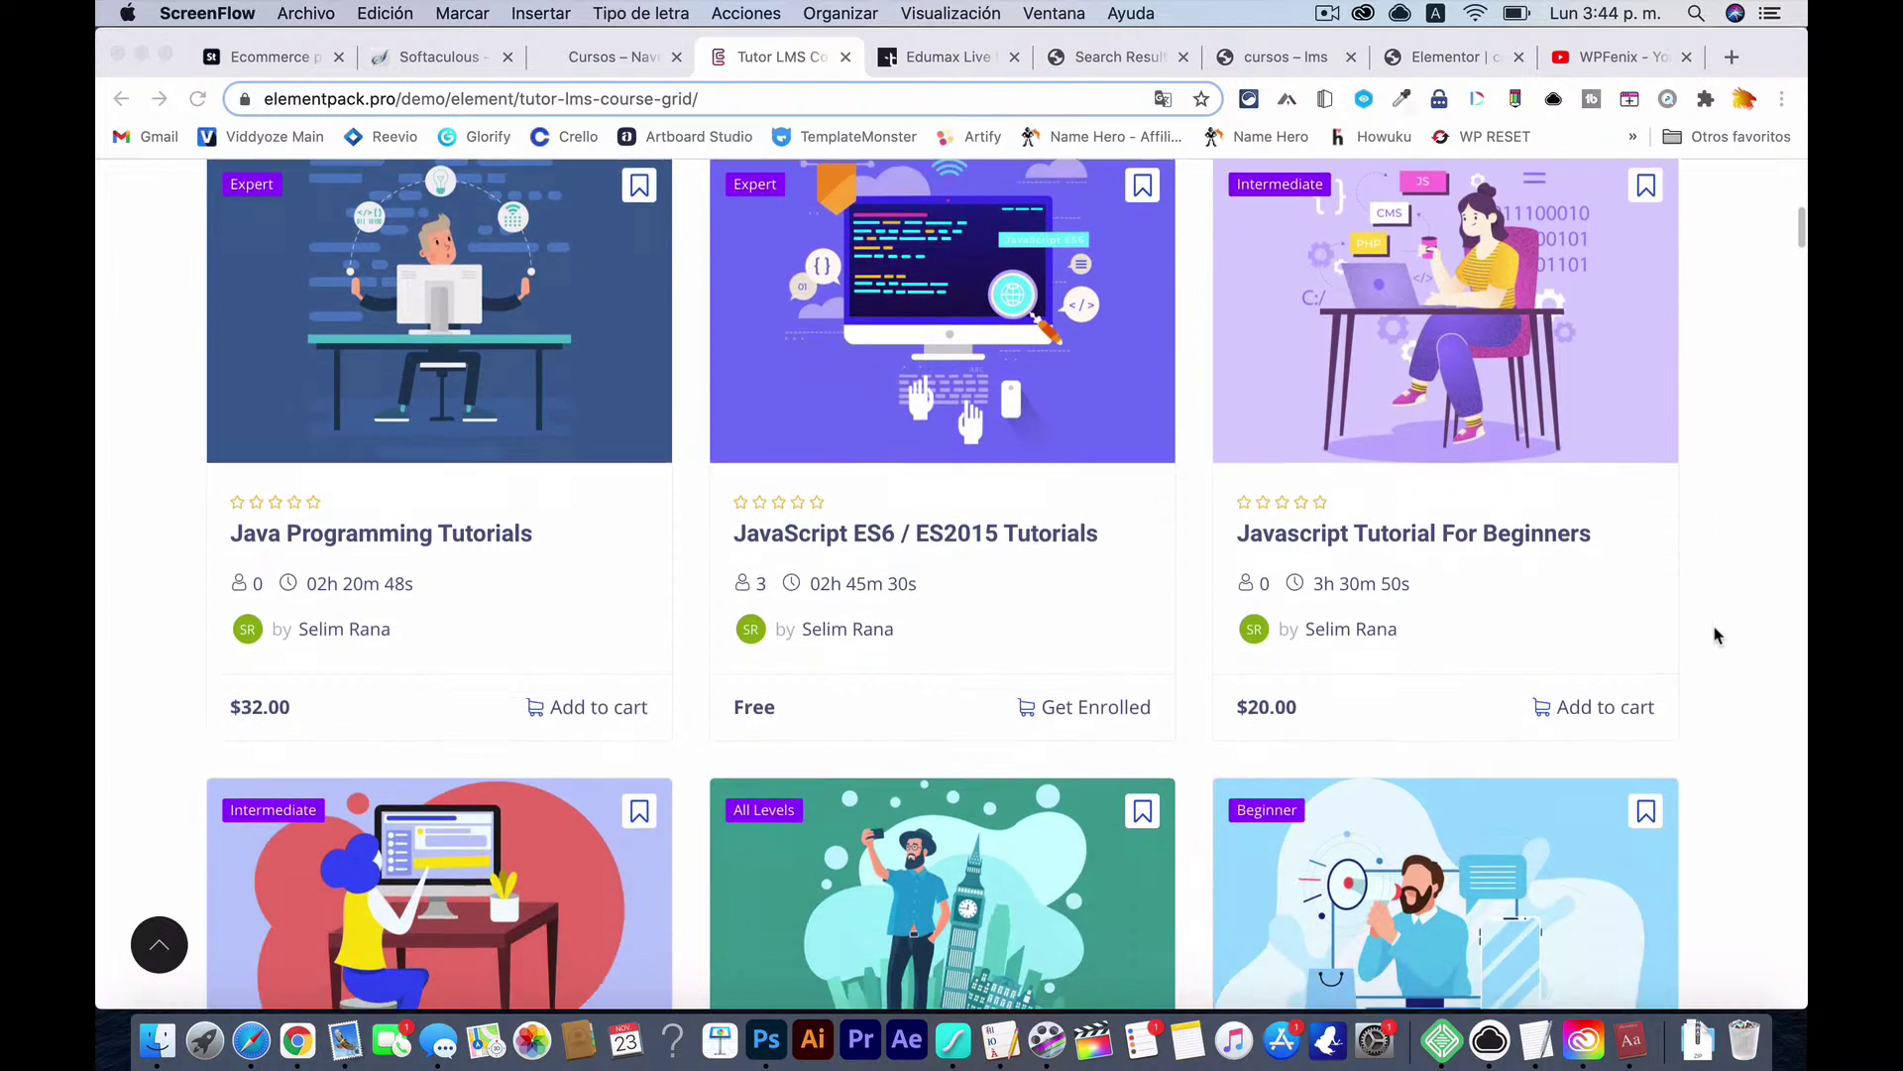
pyautogui.scroll(-6, 1718, 635)
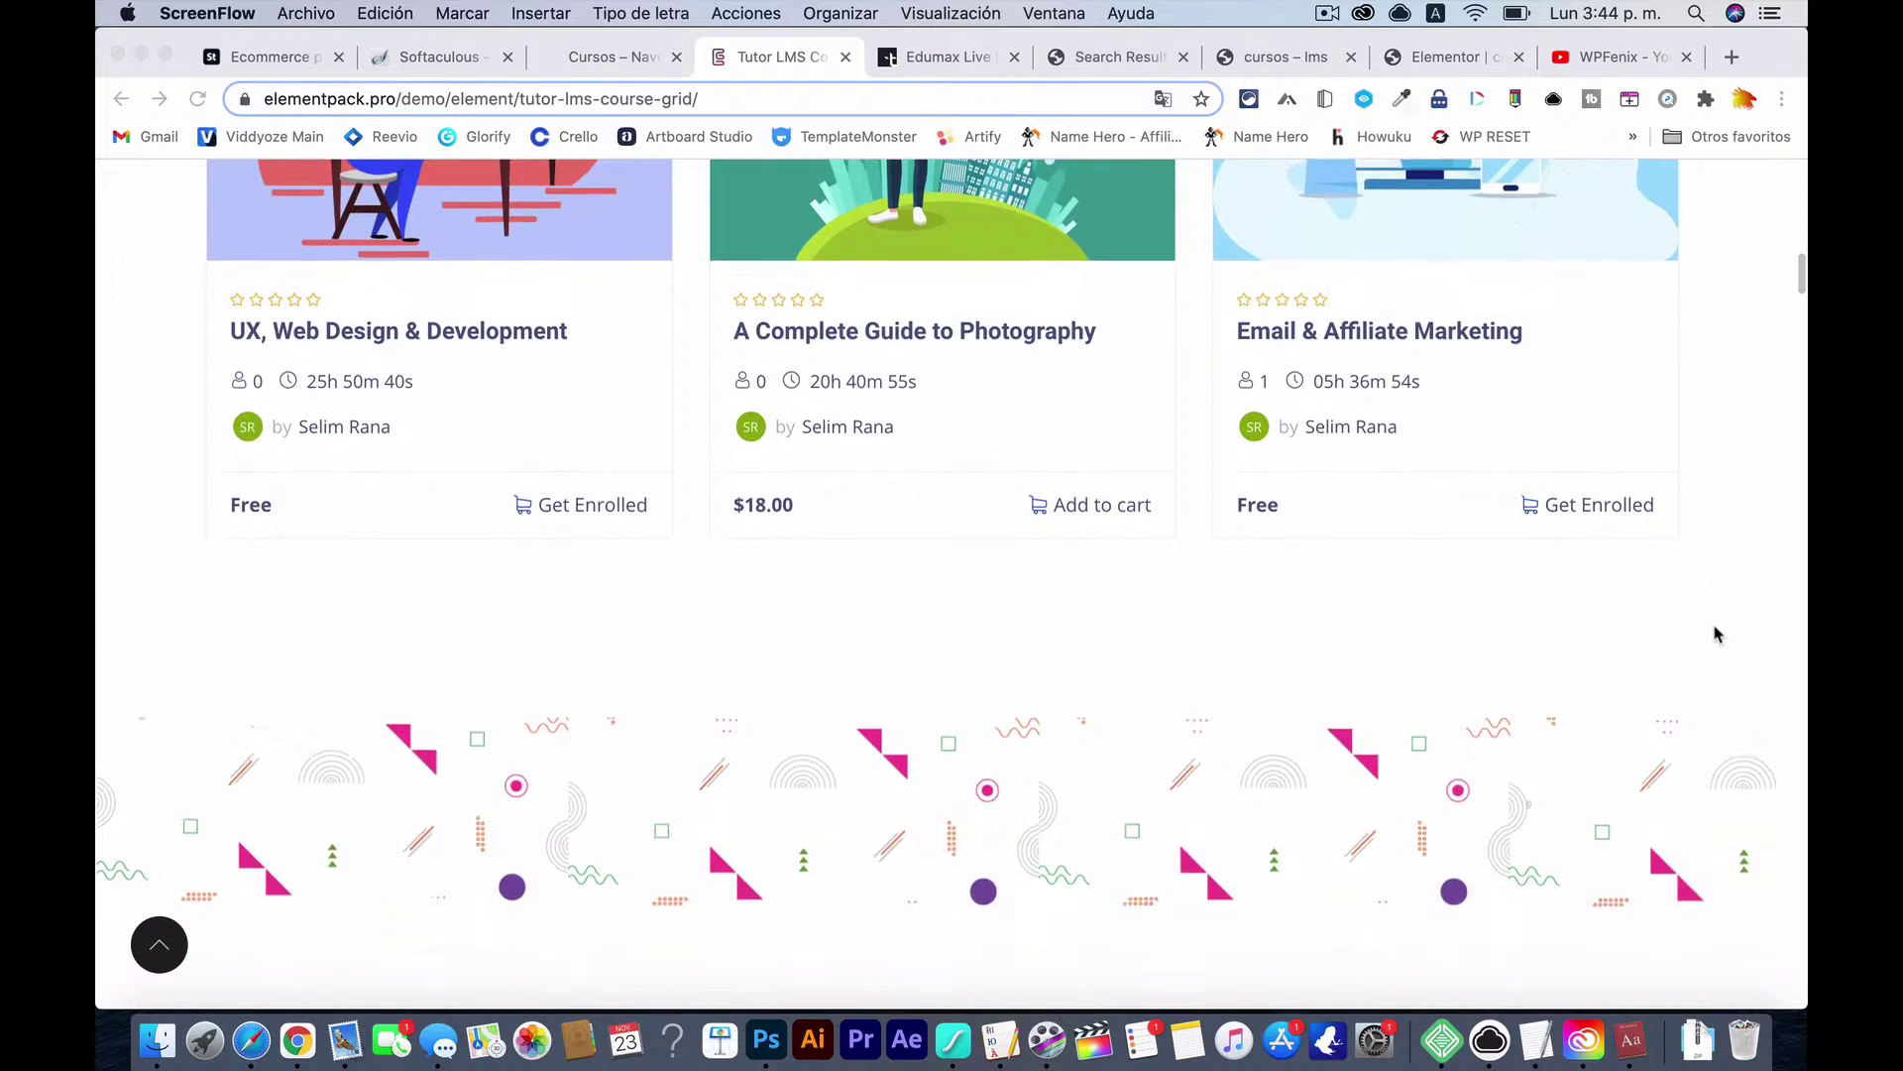
pyautogui.scroll(20, 1718, 636)
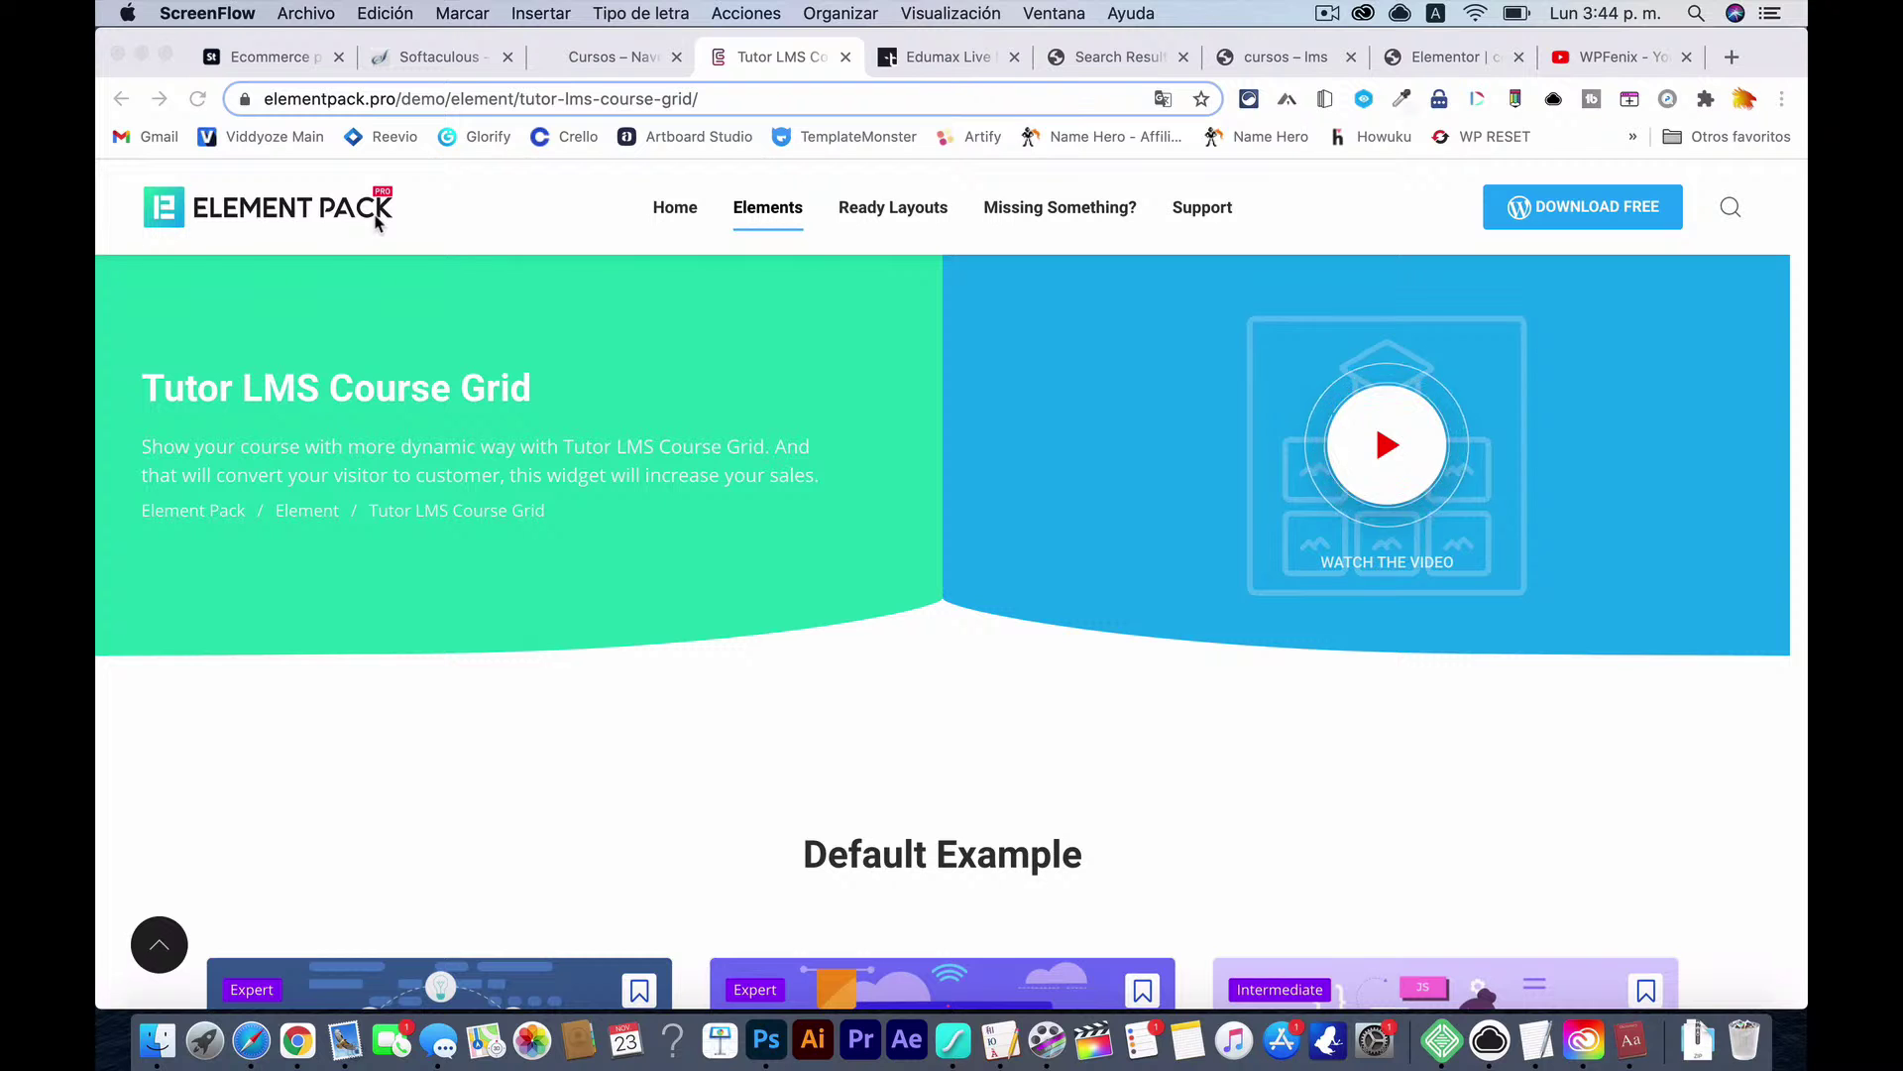
pyautogui.scroll(-5, 377, 222)
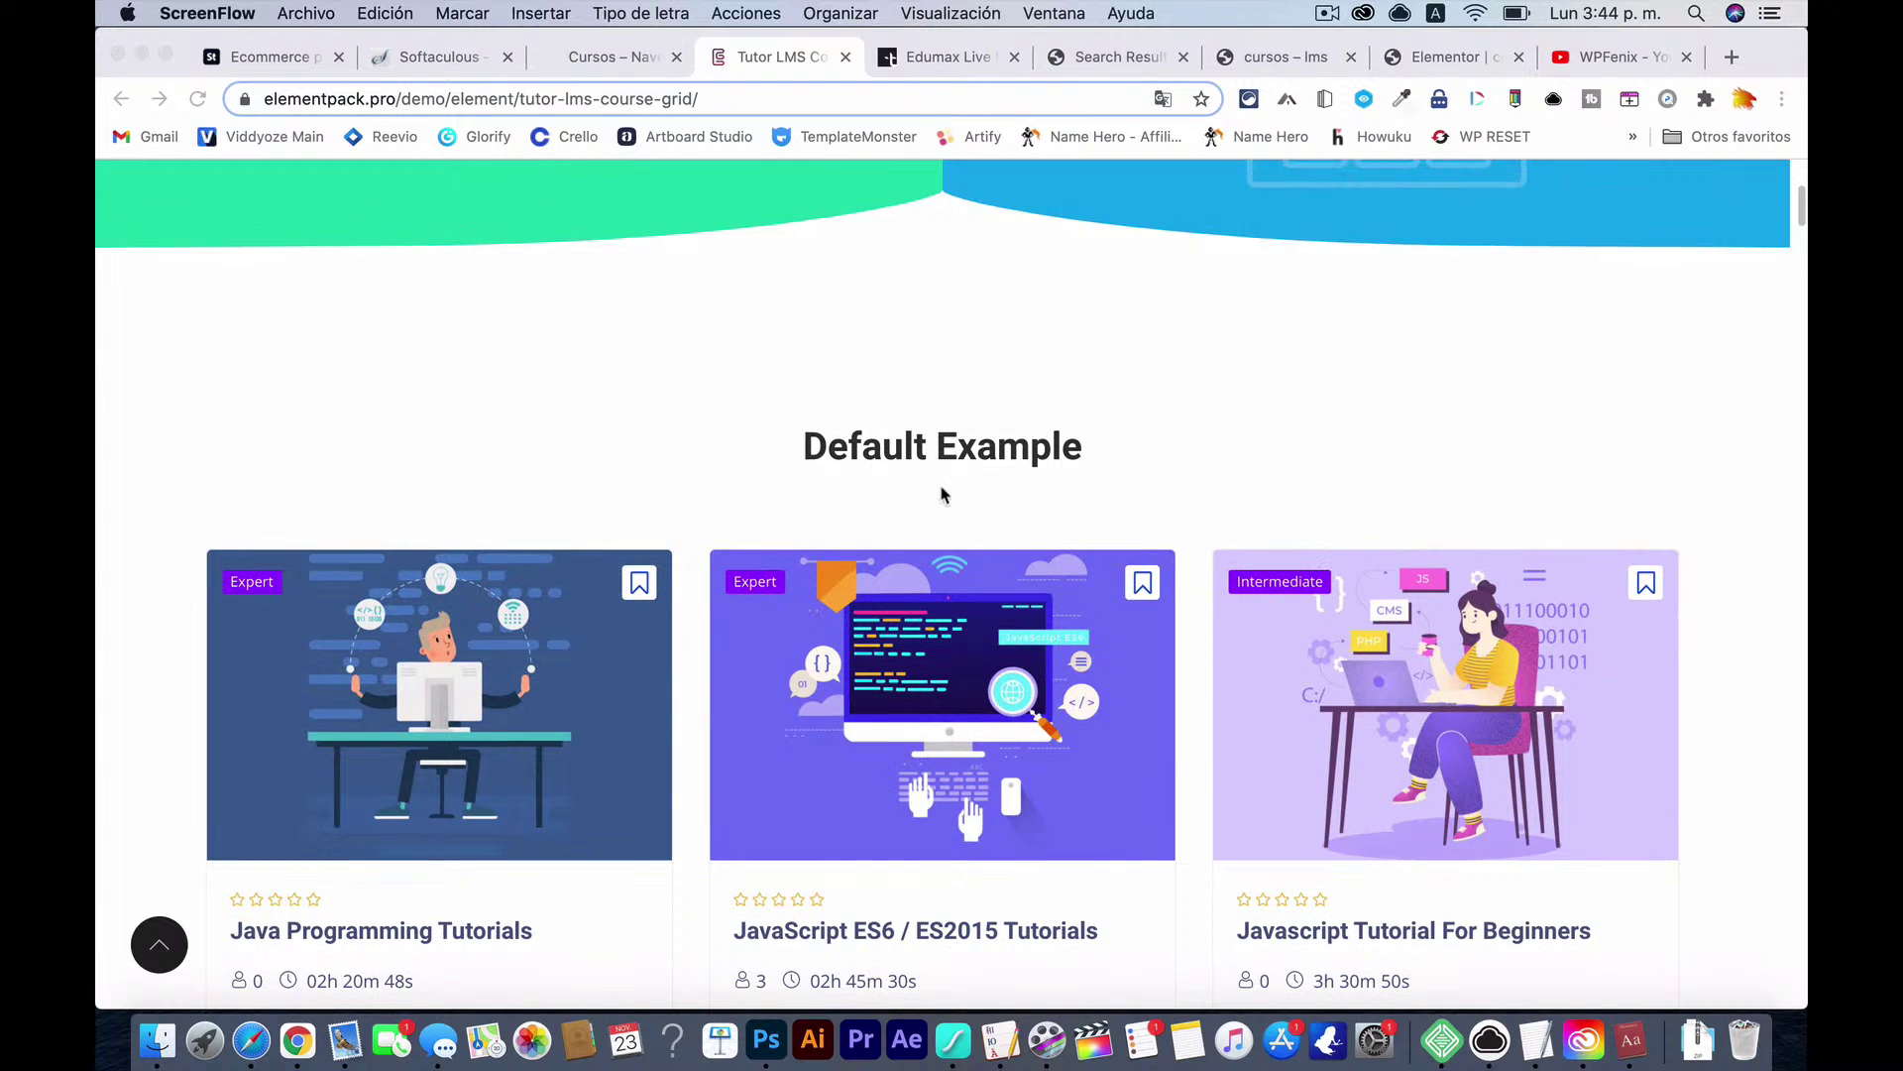
pyautogui.scroll(-3, 1750, 732)
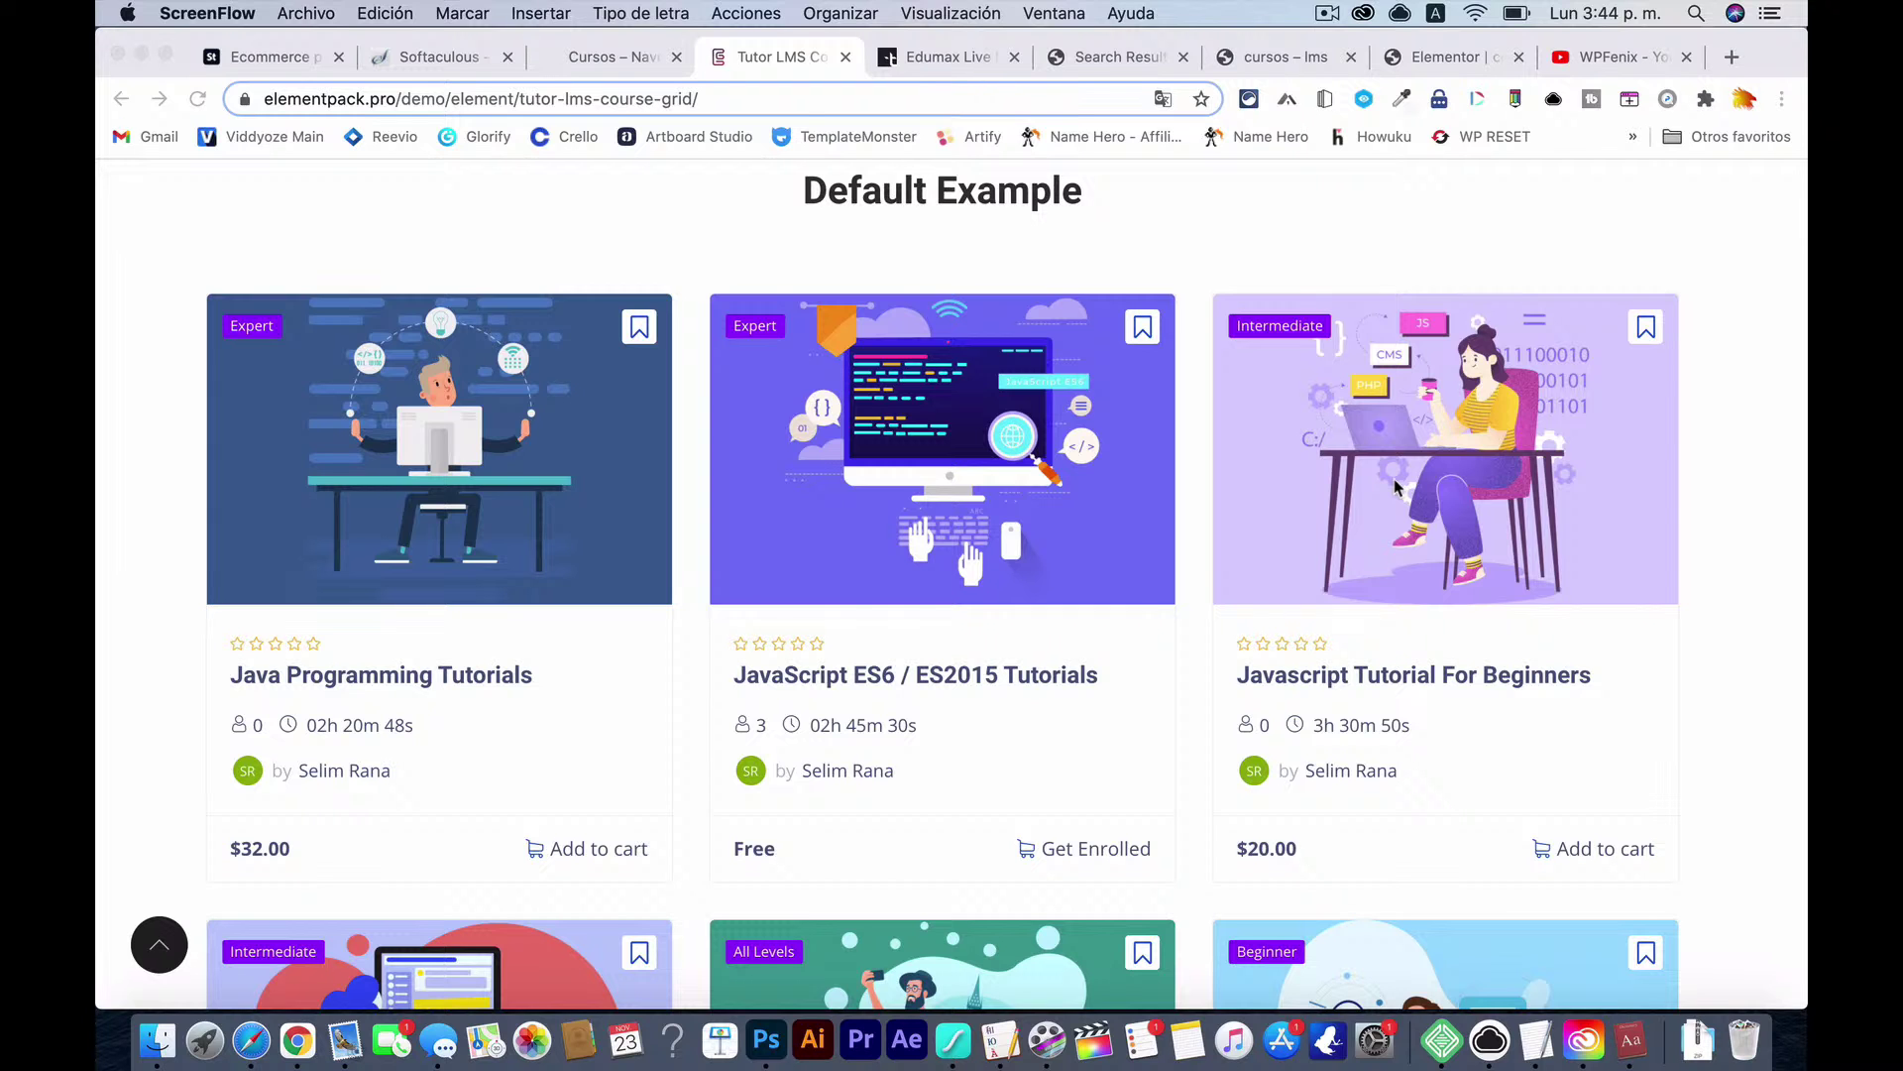
pyautogui.scroll(-6, 1395, 485)
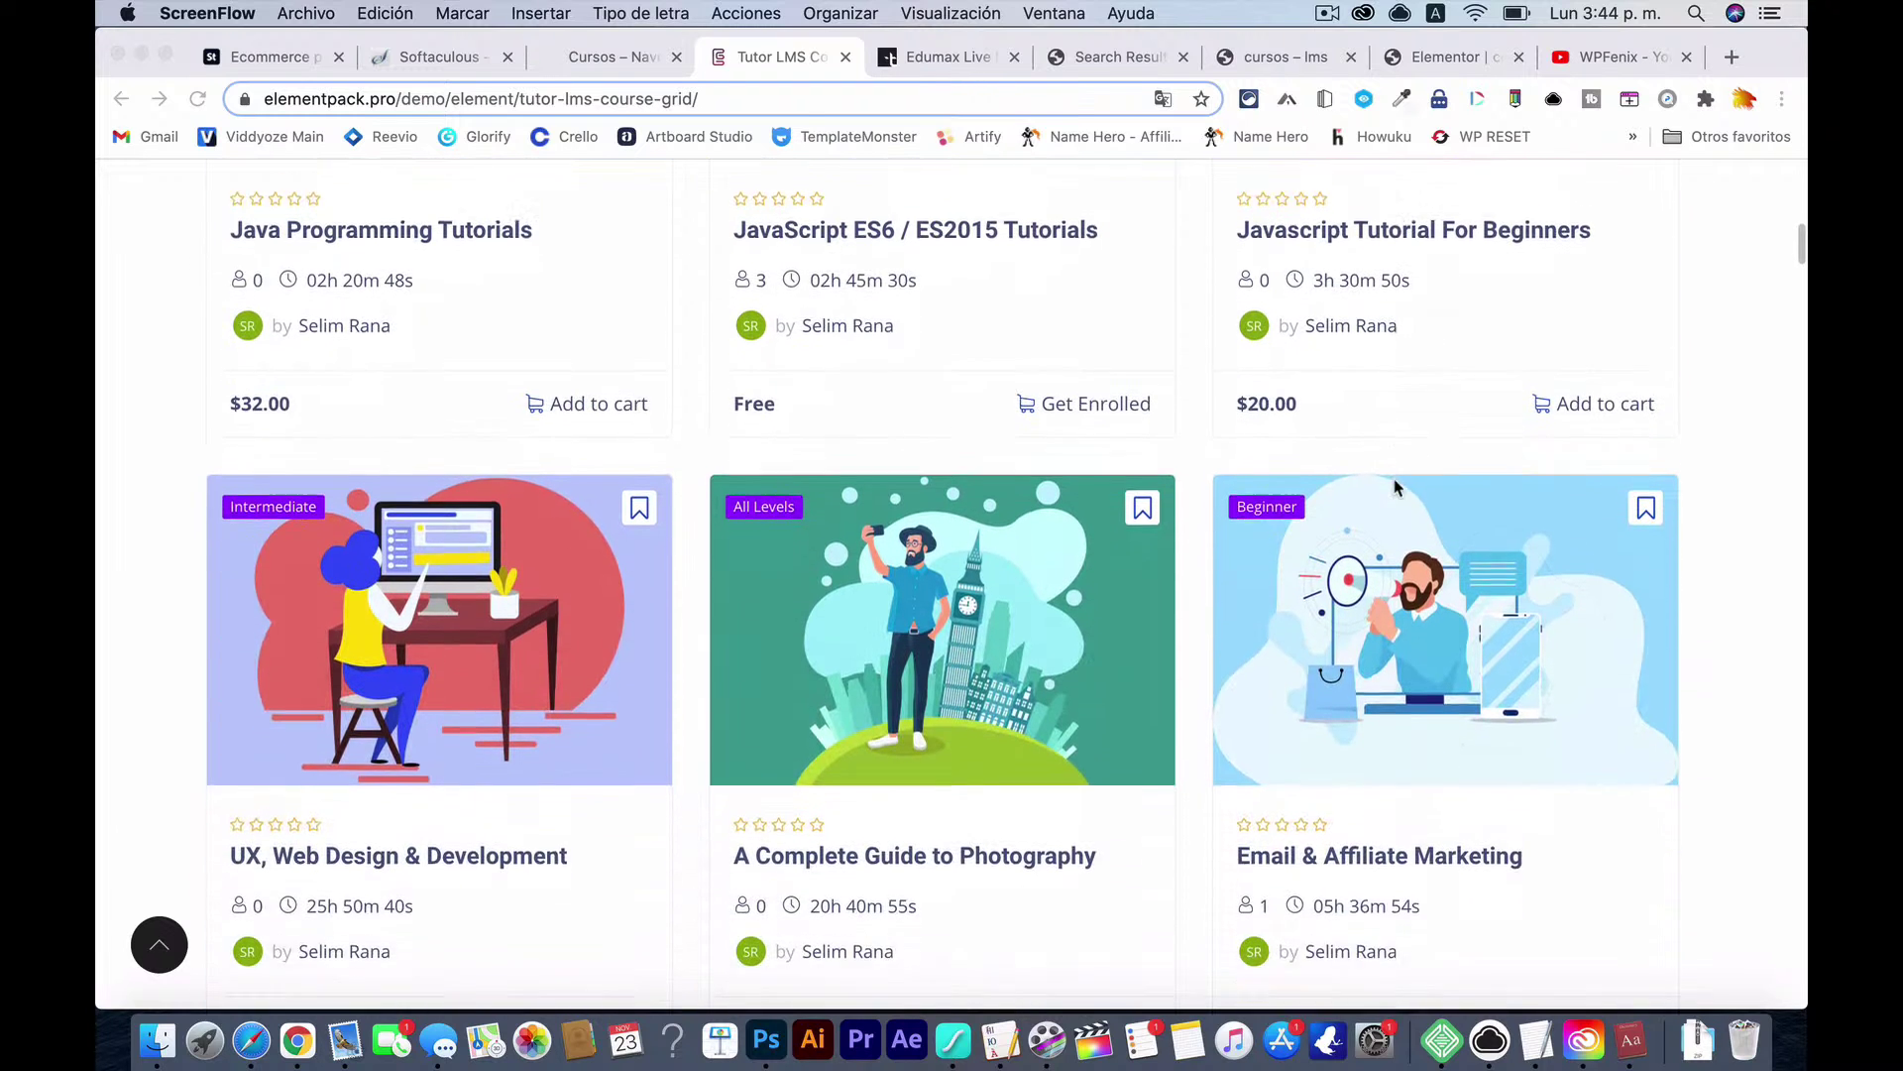
pyautogui.scroll(12, 1556, 417)
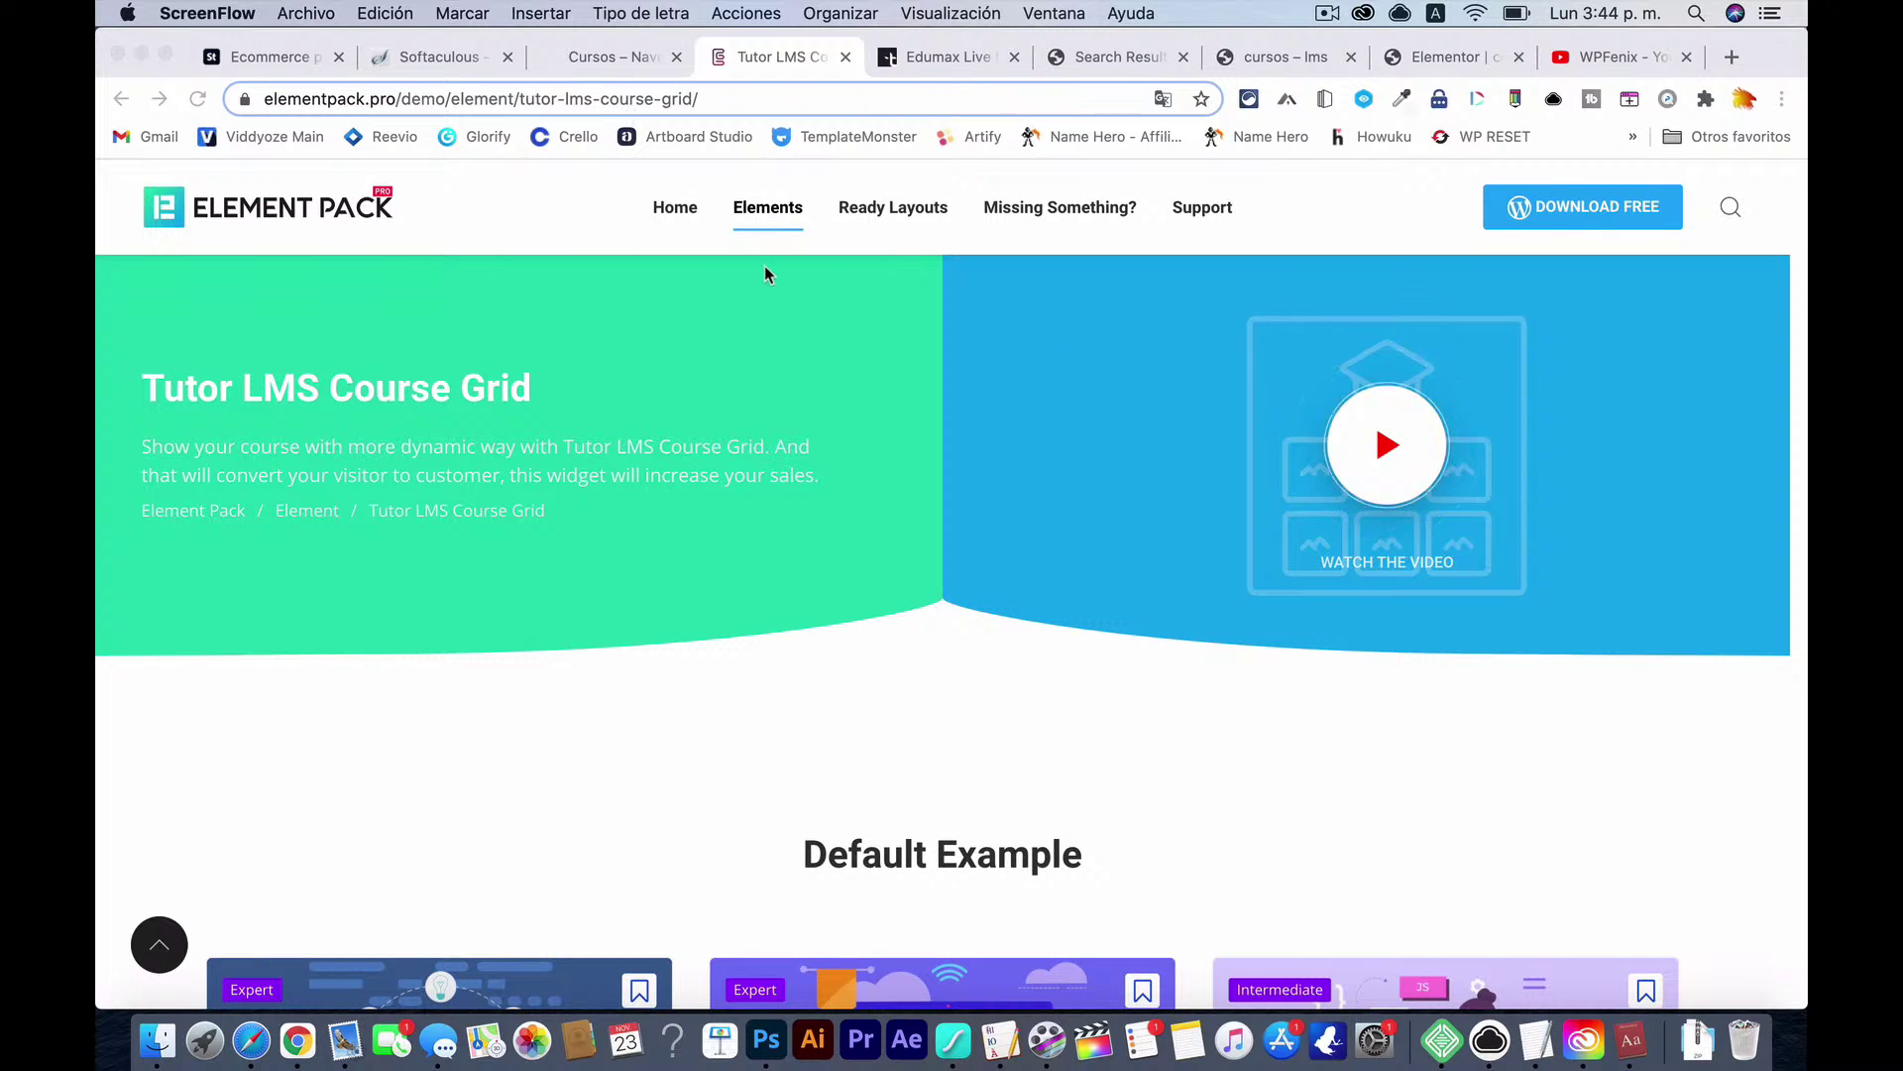
pyautogui.scroll(-5, 961, 755)
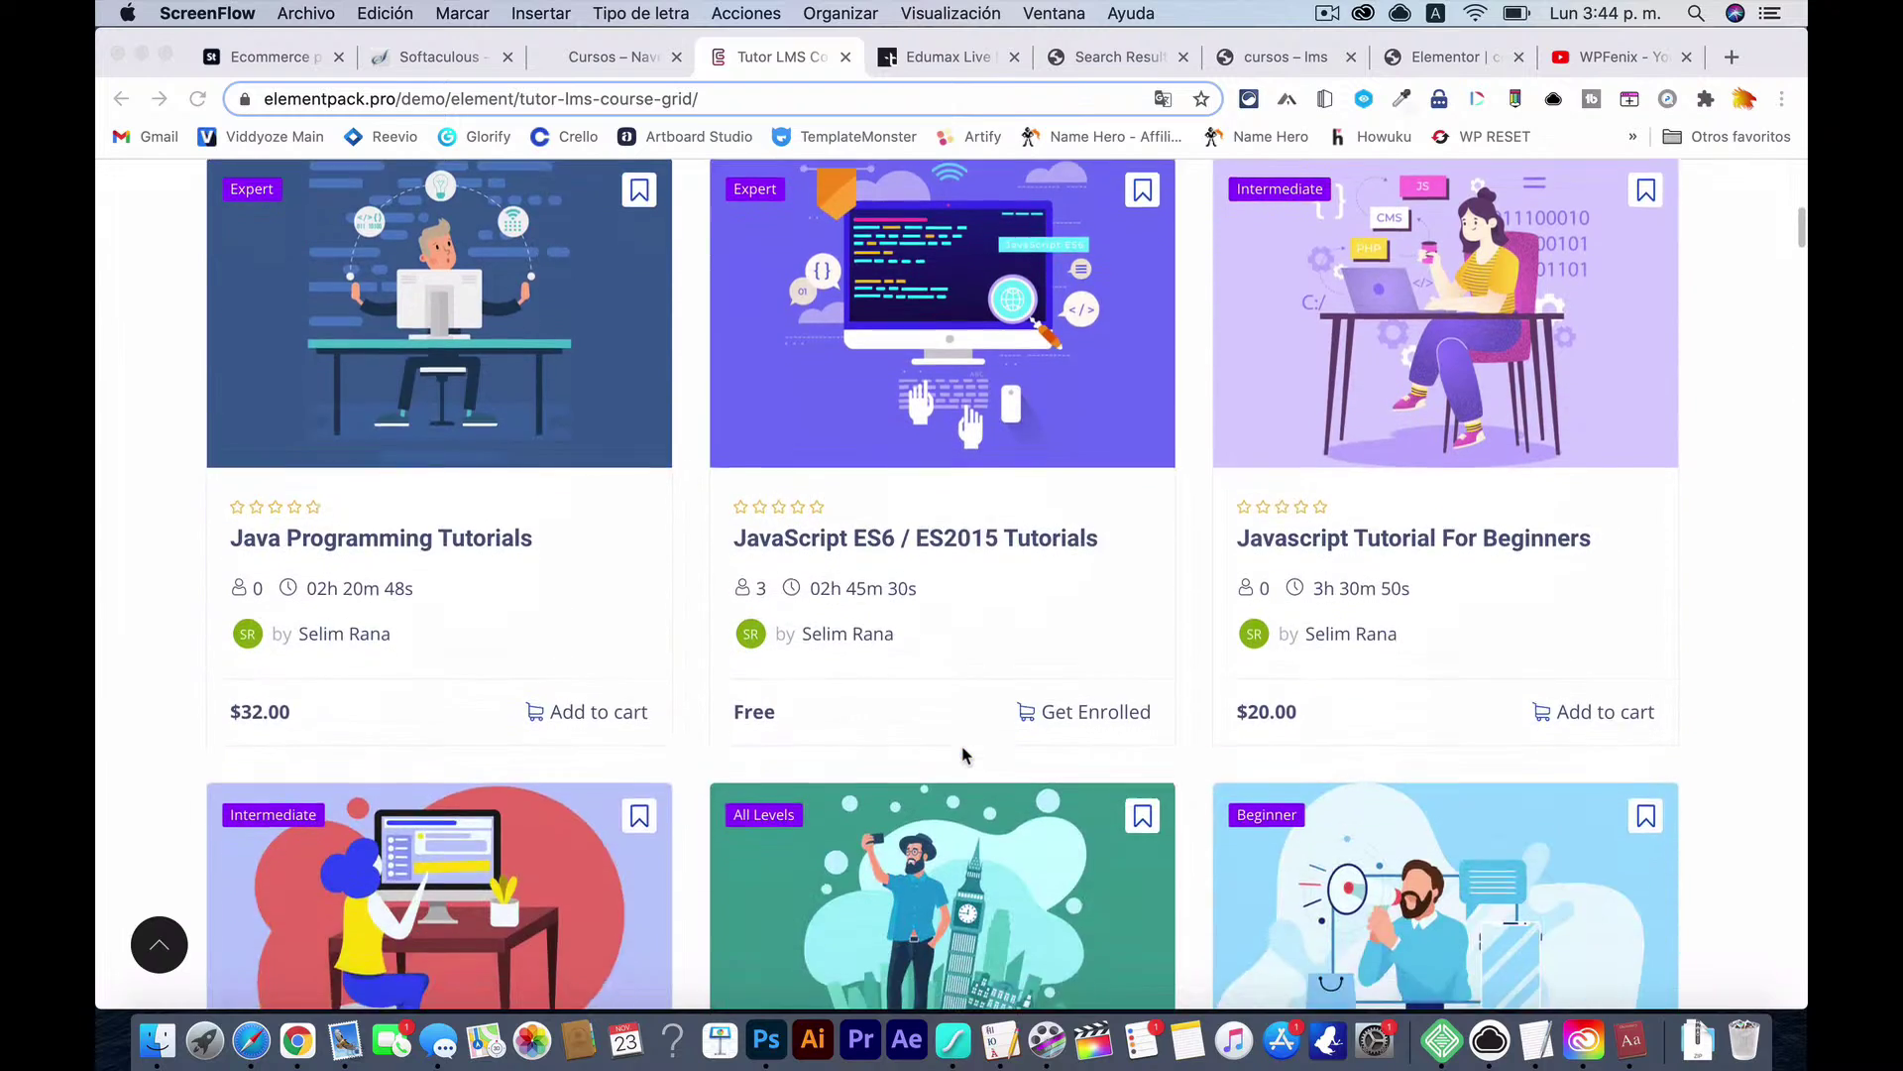
pyautogui.scroll(1, 914, 599)
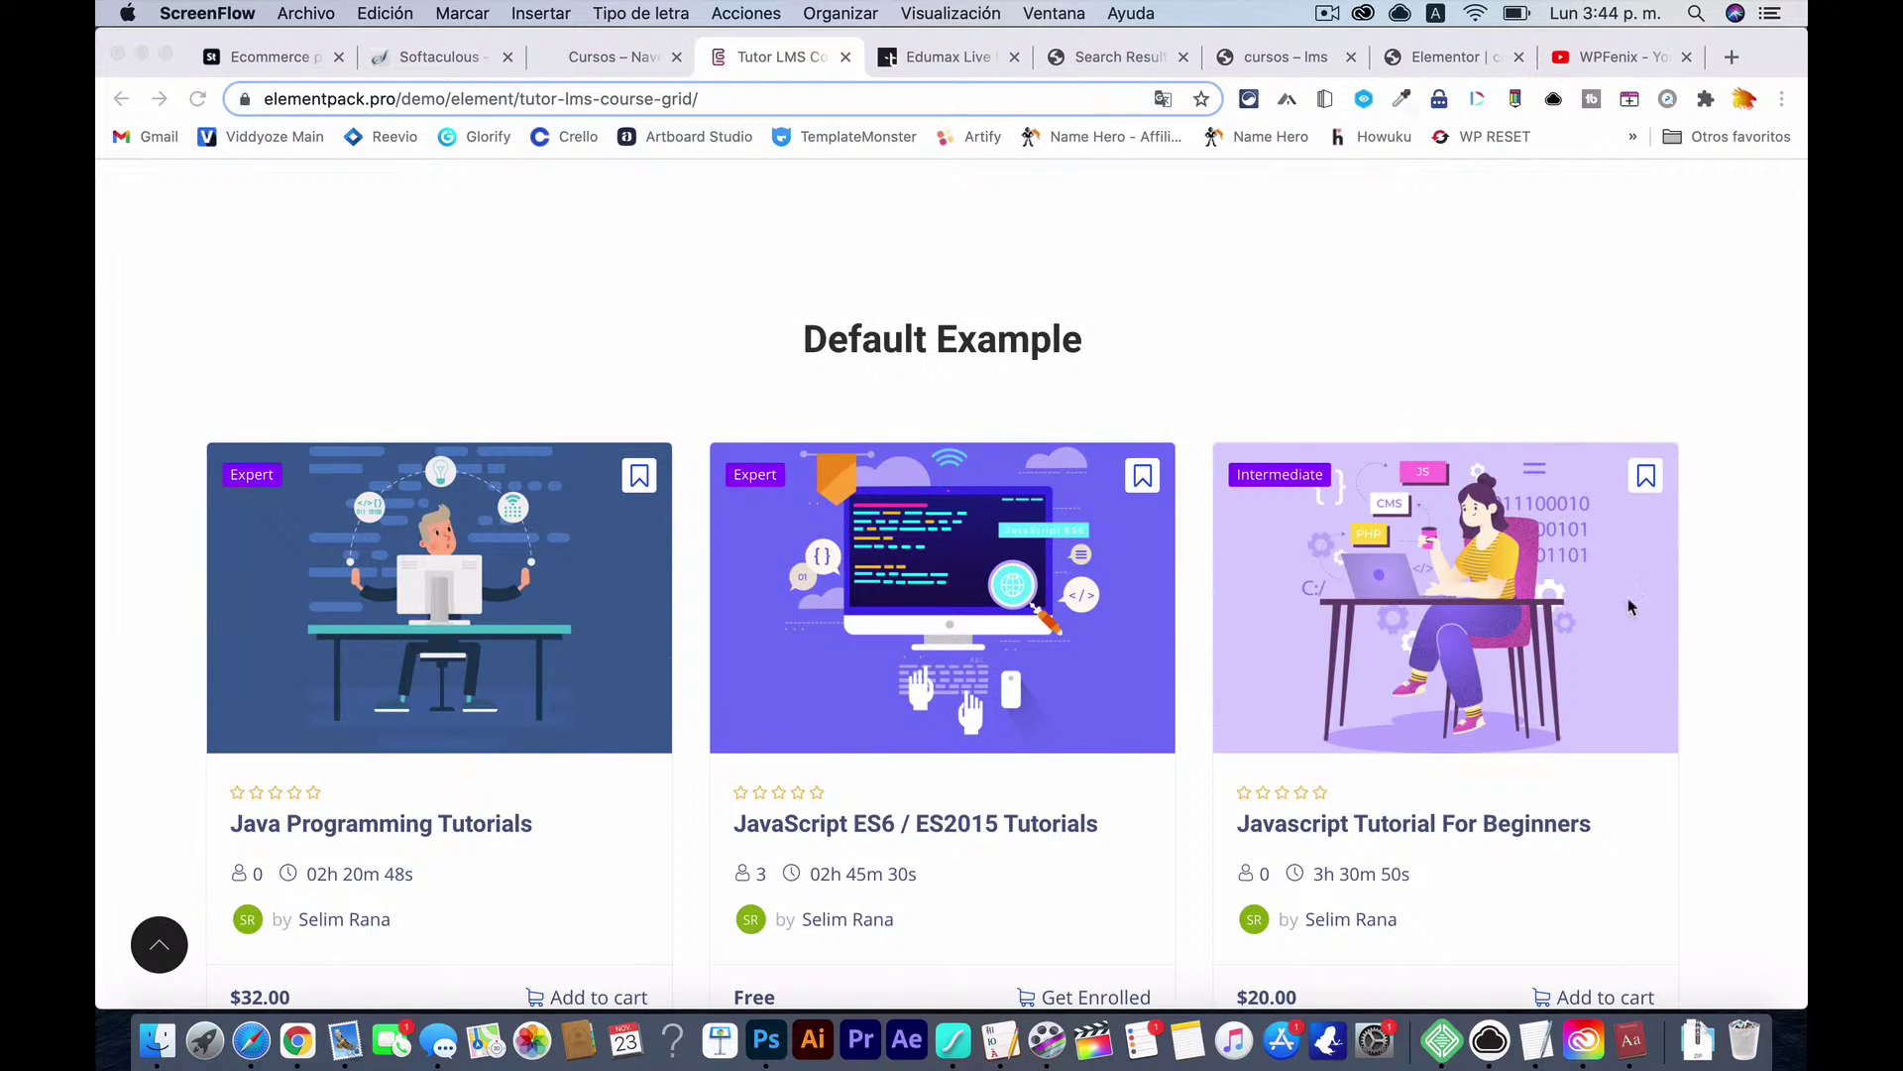
pyautogui.scroll(-10, 1630, 607)
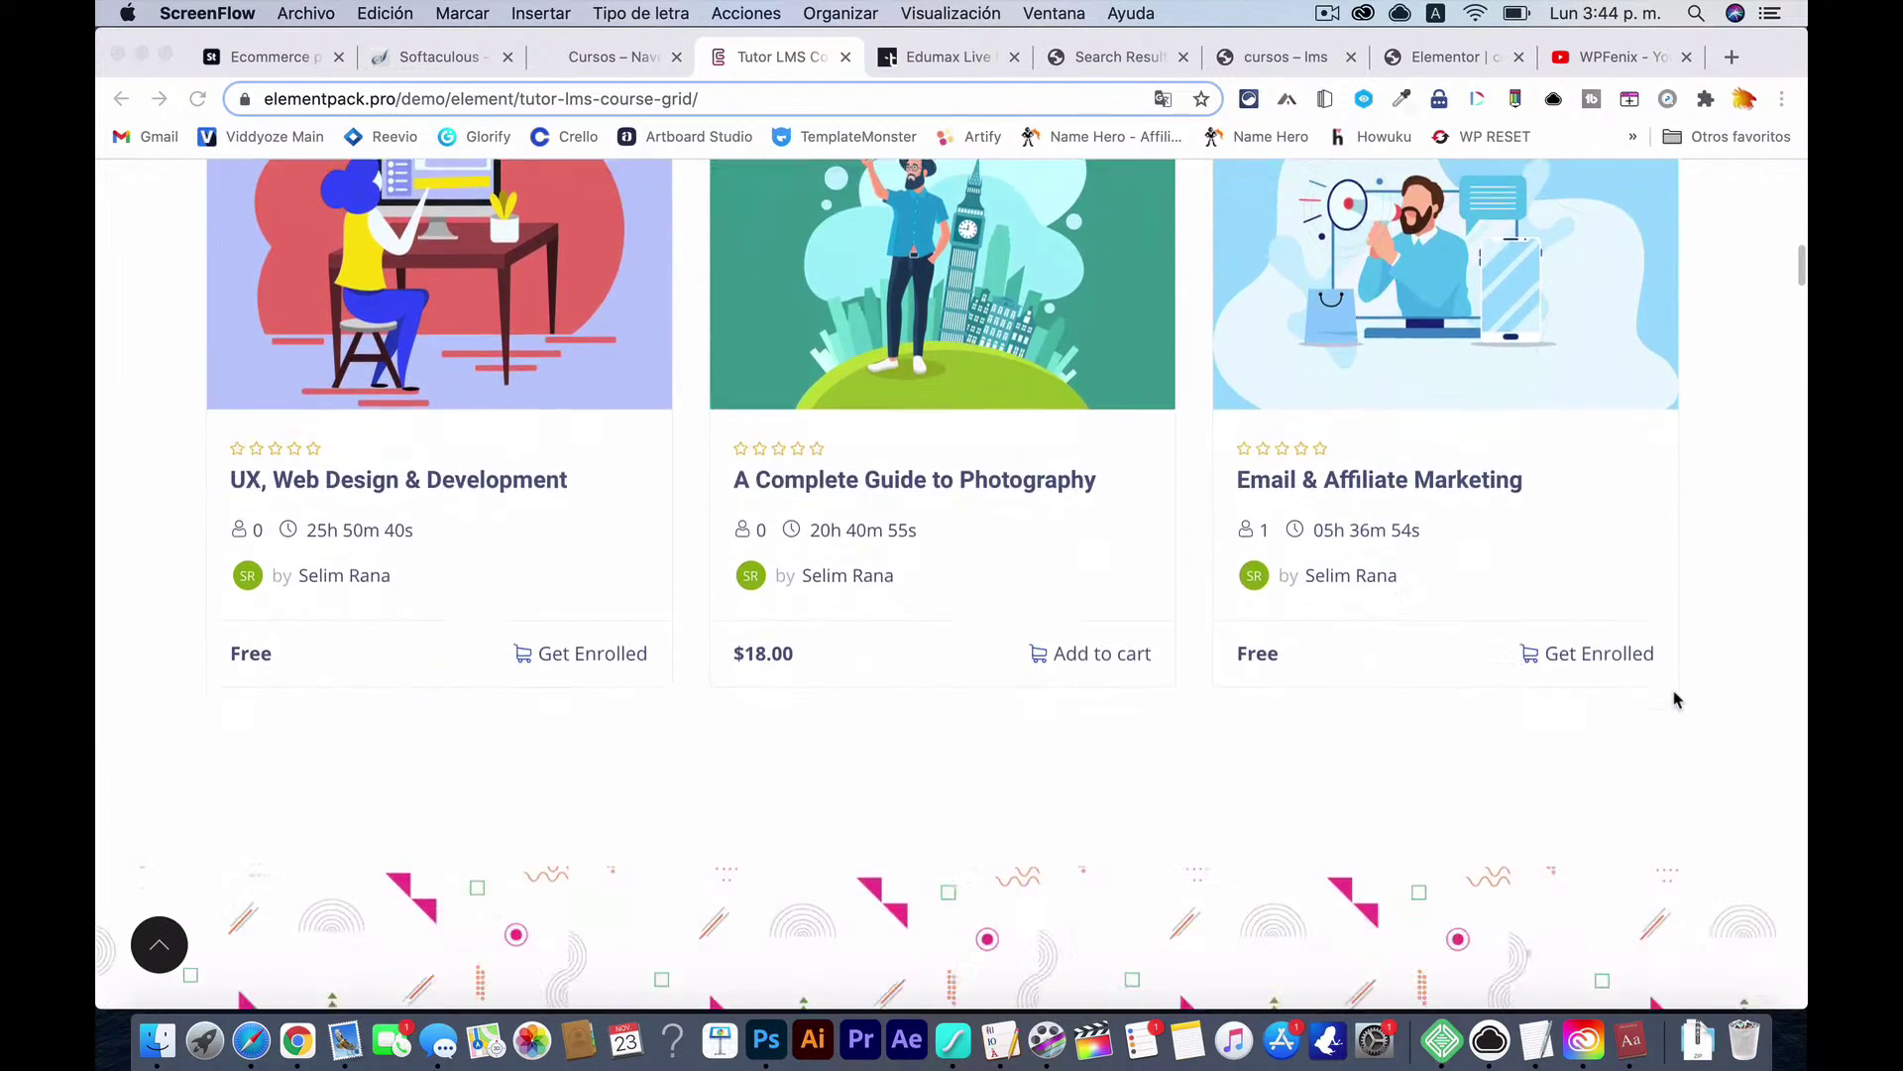
pyautogui.scroll(-10, 1675, 700)
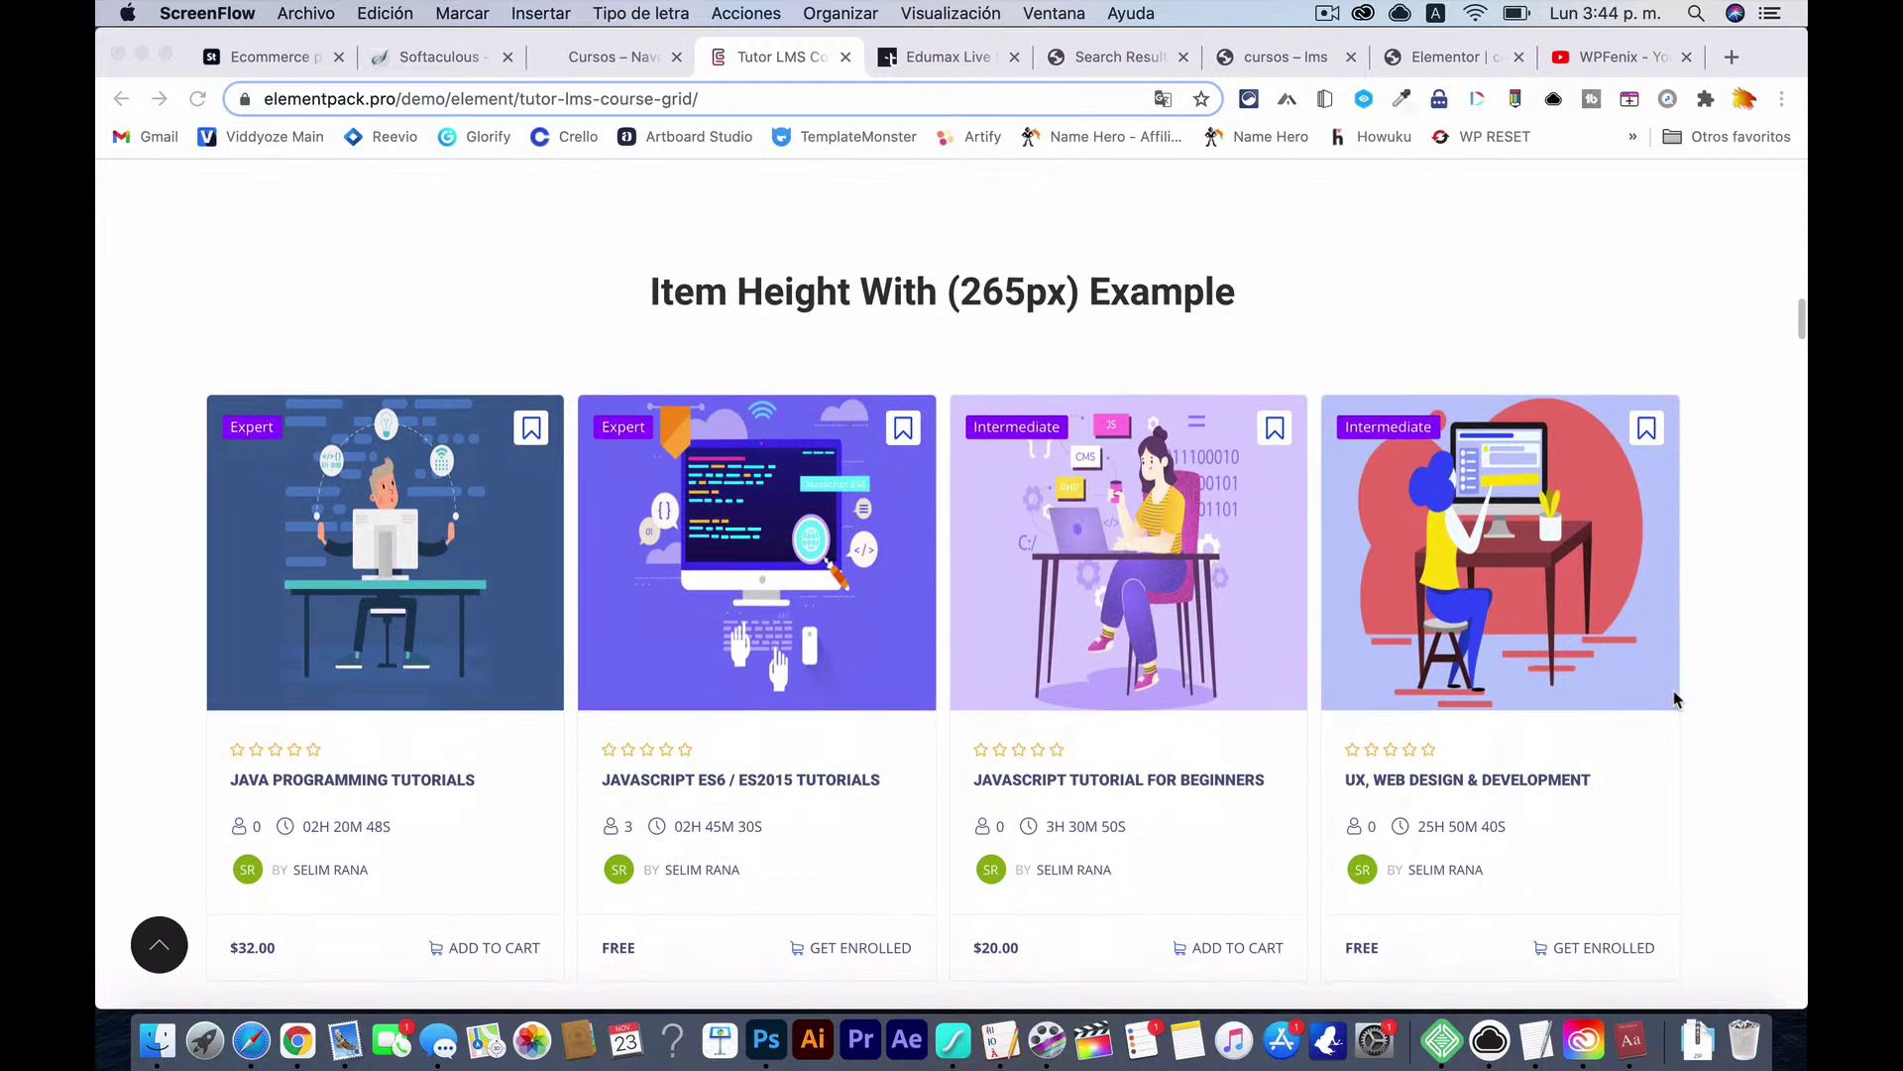
# Step: Scroll through the Tilt, Zoom on Hover, Item Border and Background Color grids to the Radius (30px) cards
pyautogui.scroll(-10, 1130, 712)
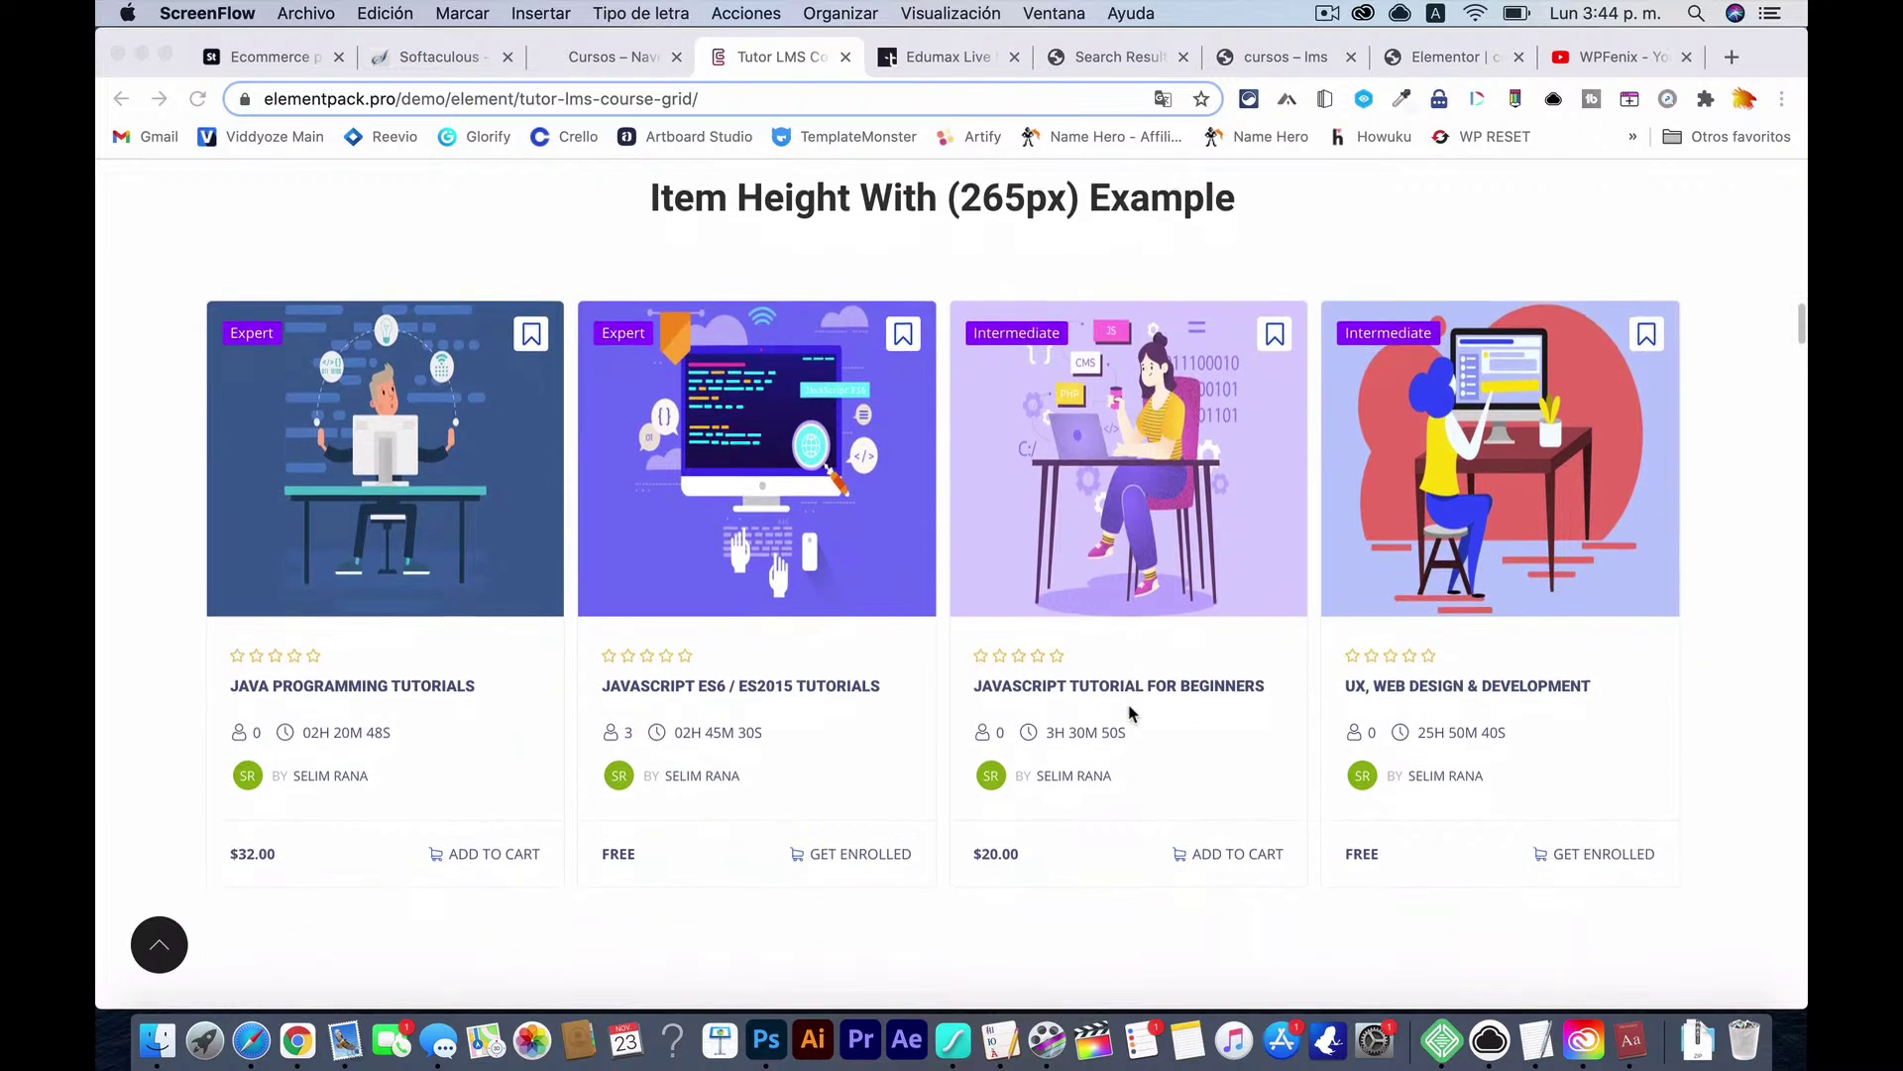
pyautogui.scroll(-5, 1130, 712)
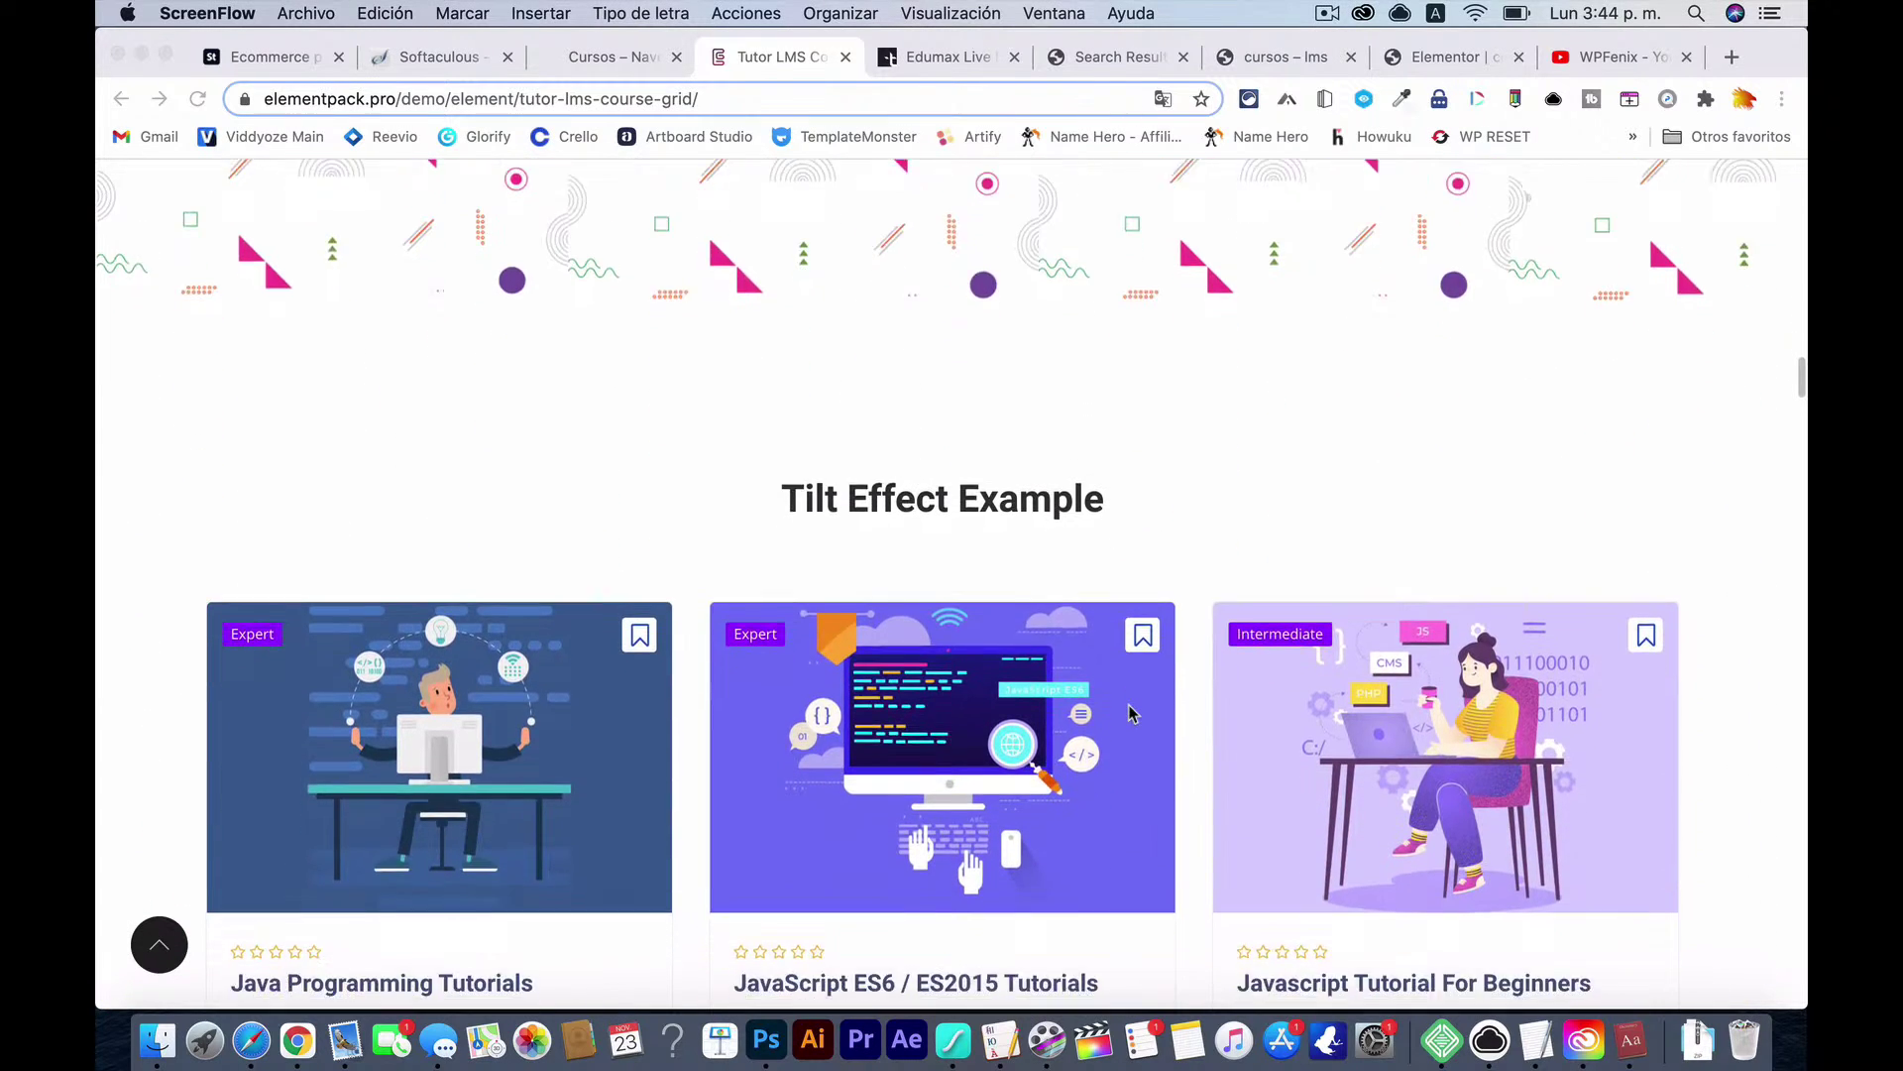
pyautogui.scroll(-1, 1130, 712)
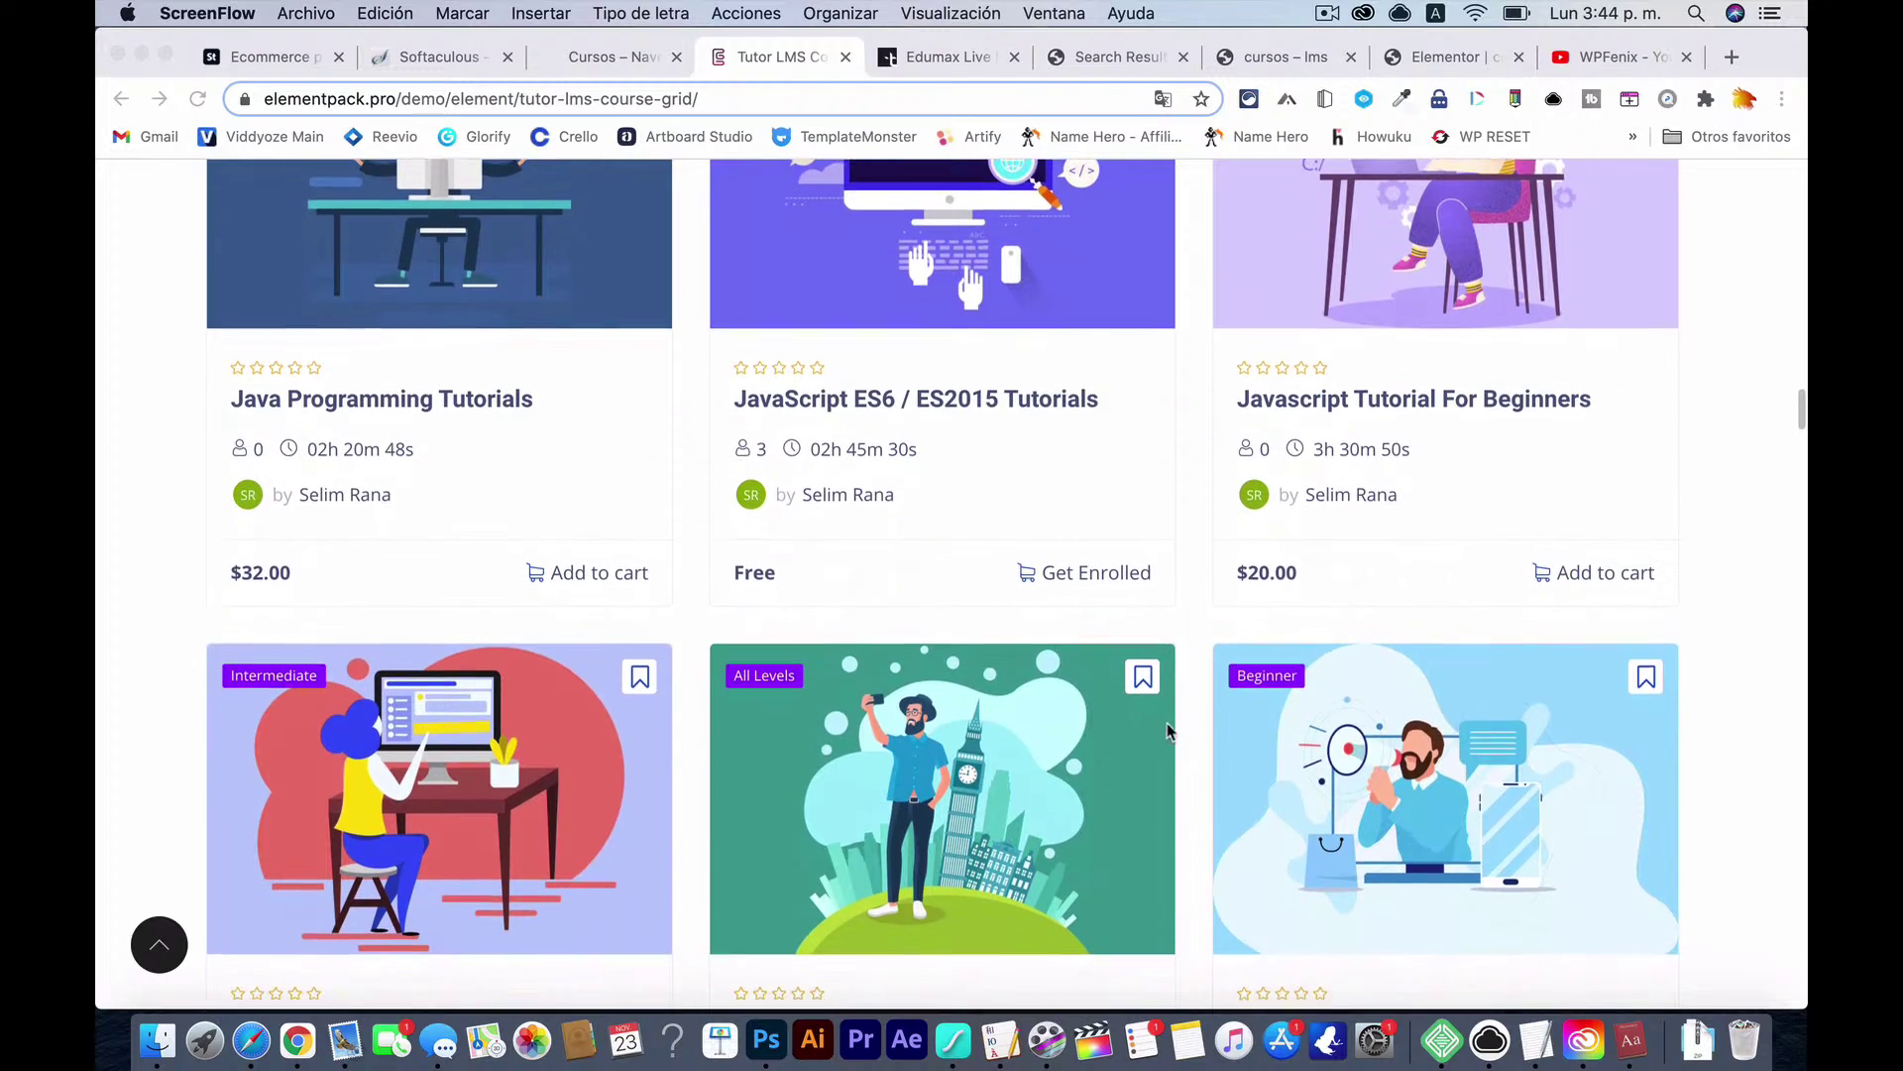
pyautogui.scroll(-5, 1183, 807)
pyautogui.scroll(-9, 1183, 811)
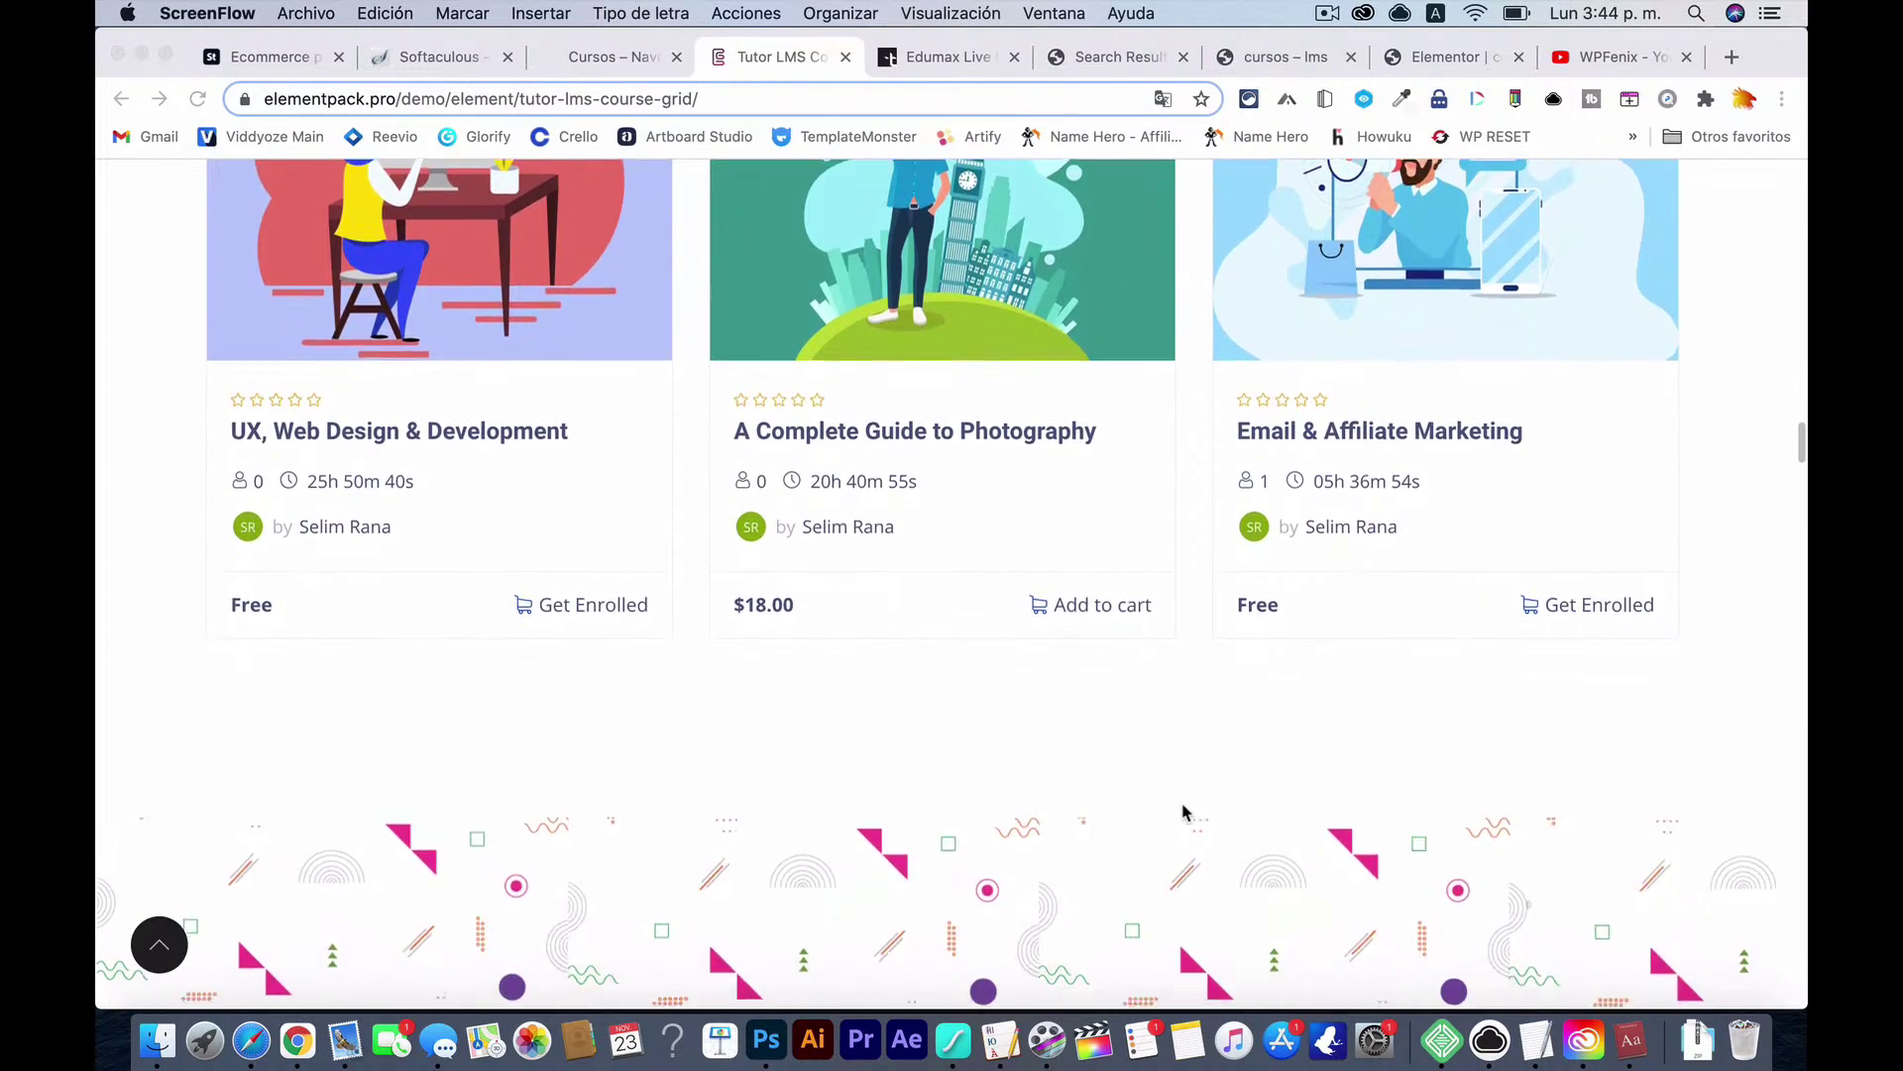
pyautogui.scroll(-8, 1183, 811)
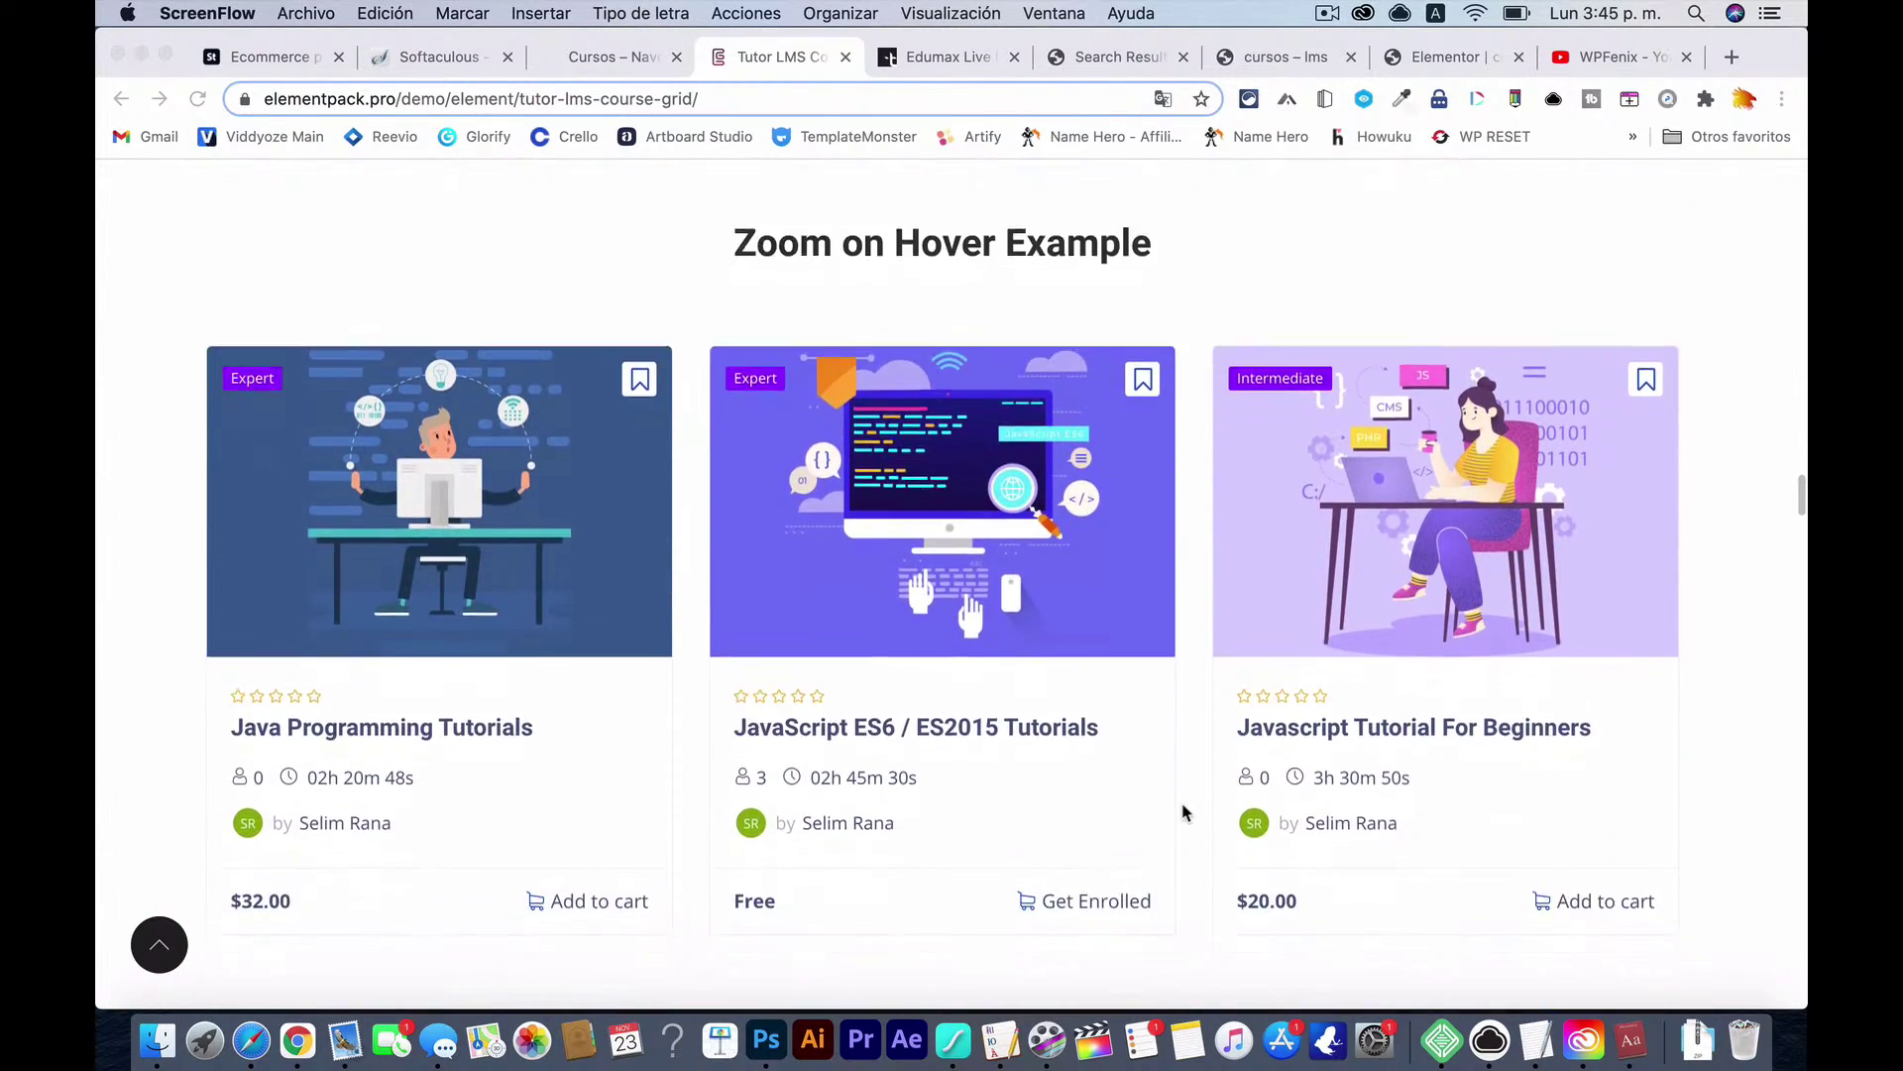
pyautogui.scroll(-8, 1183, 811)
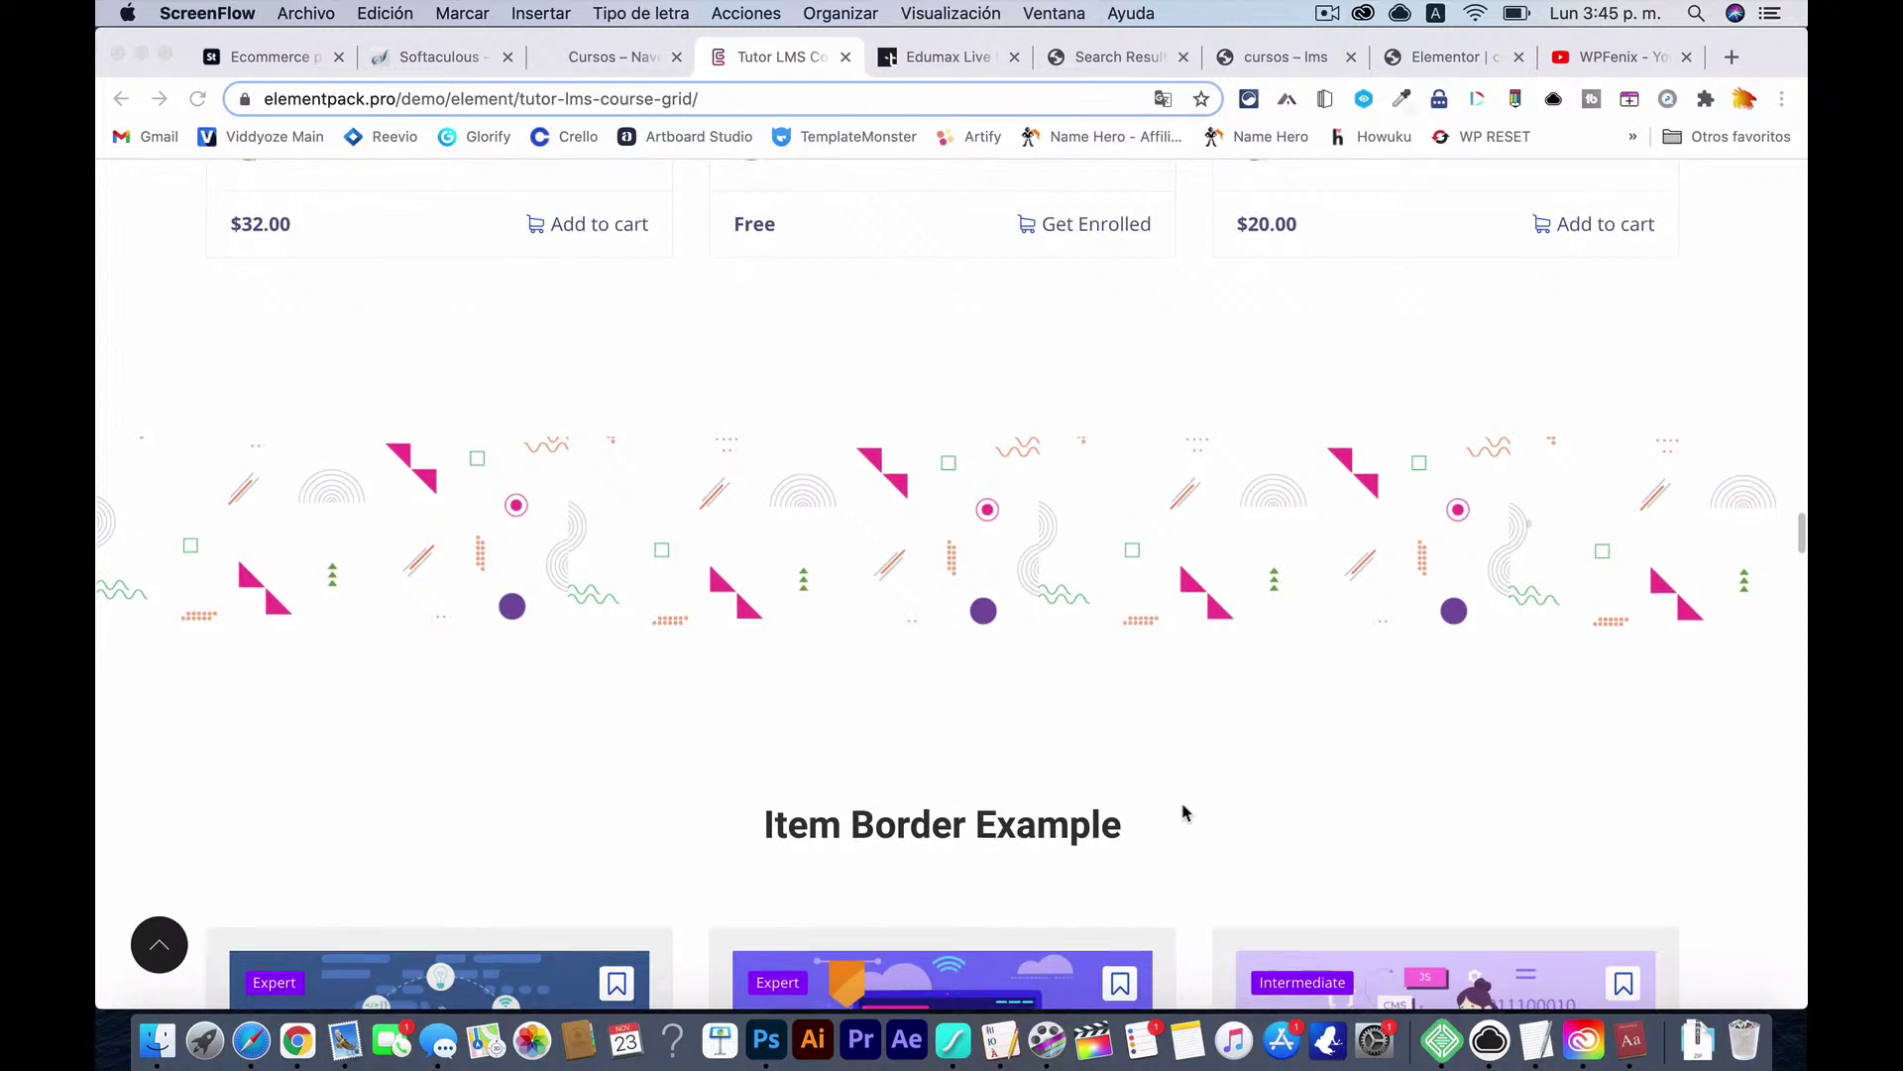
pyautogui.scroll(-8, 1182, 811)
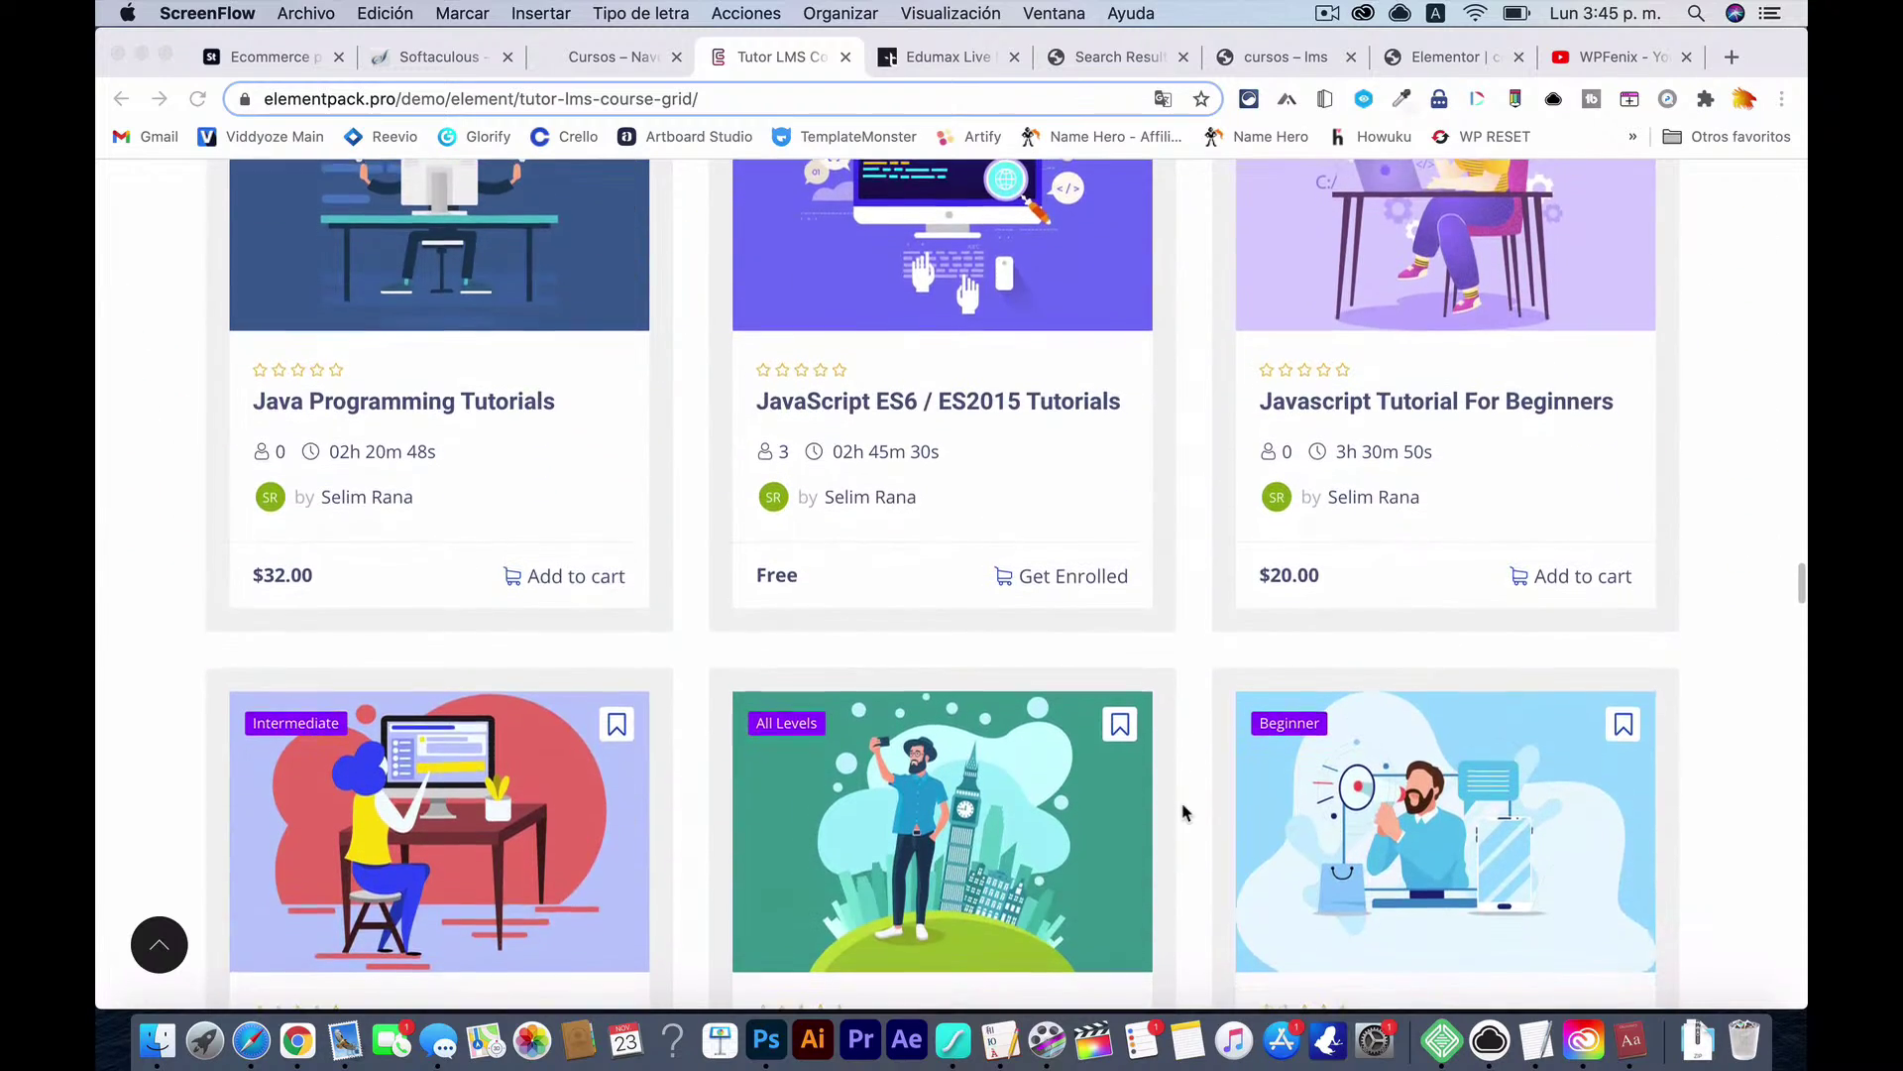
pyautogui.scroll(-10, 1125, 803)
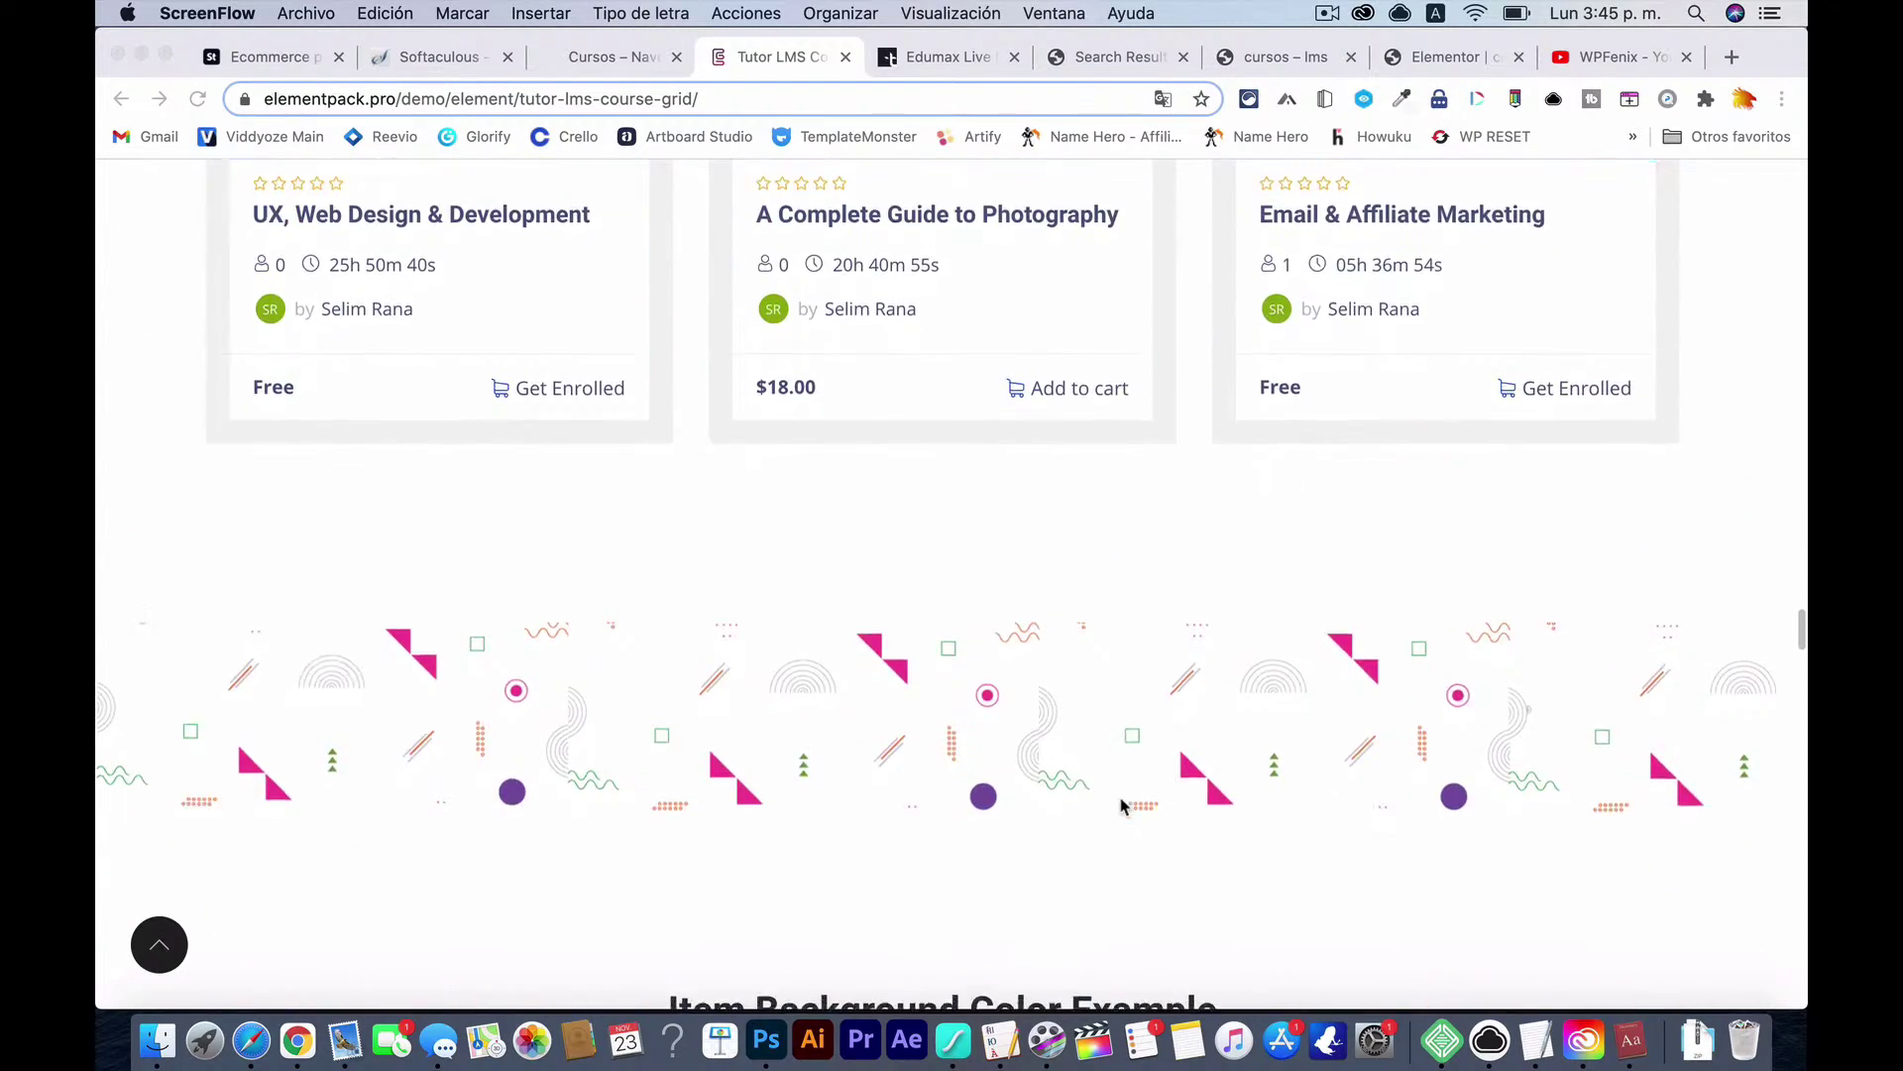
pyautogui.scroll(7, 907, 260)
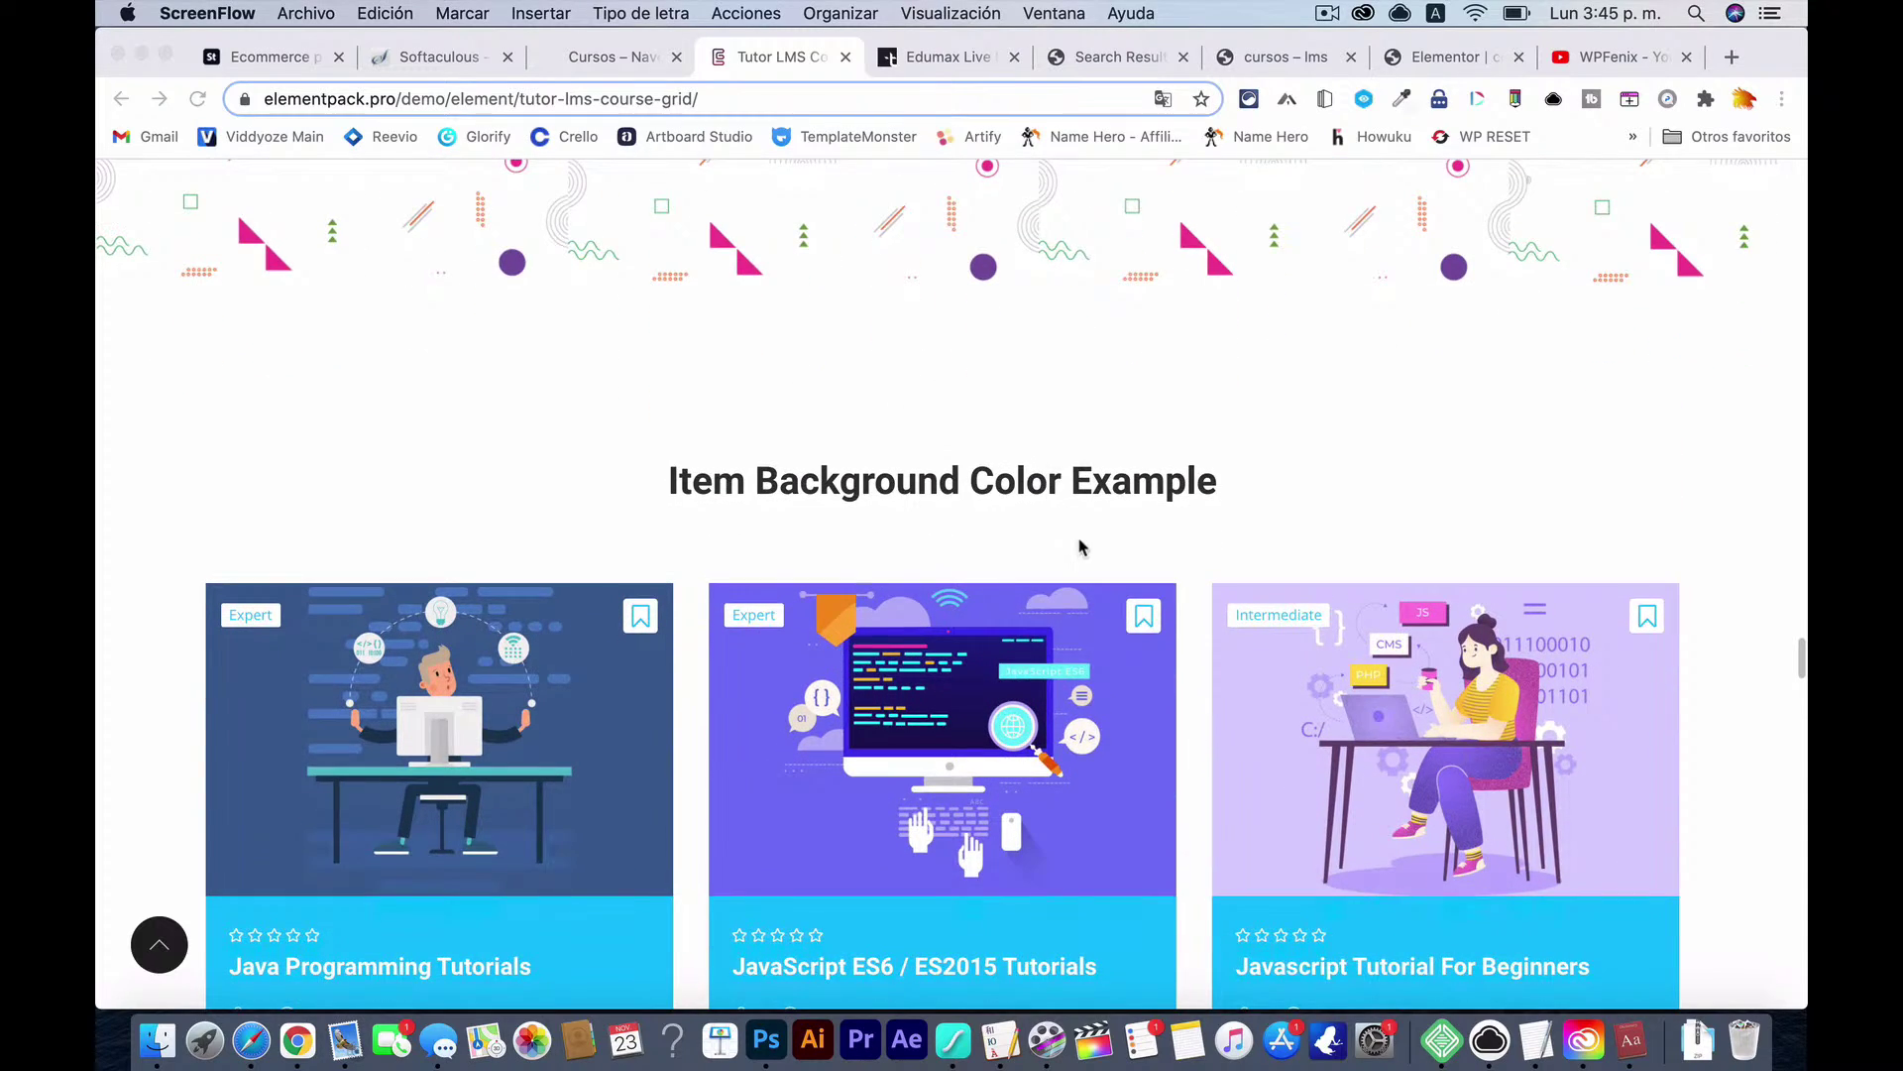
pyautogui.scroll(-1, 1080, 548)
pyautogui.scroll(-4, 1080, 952)
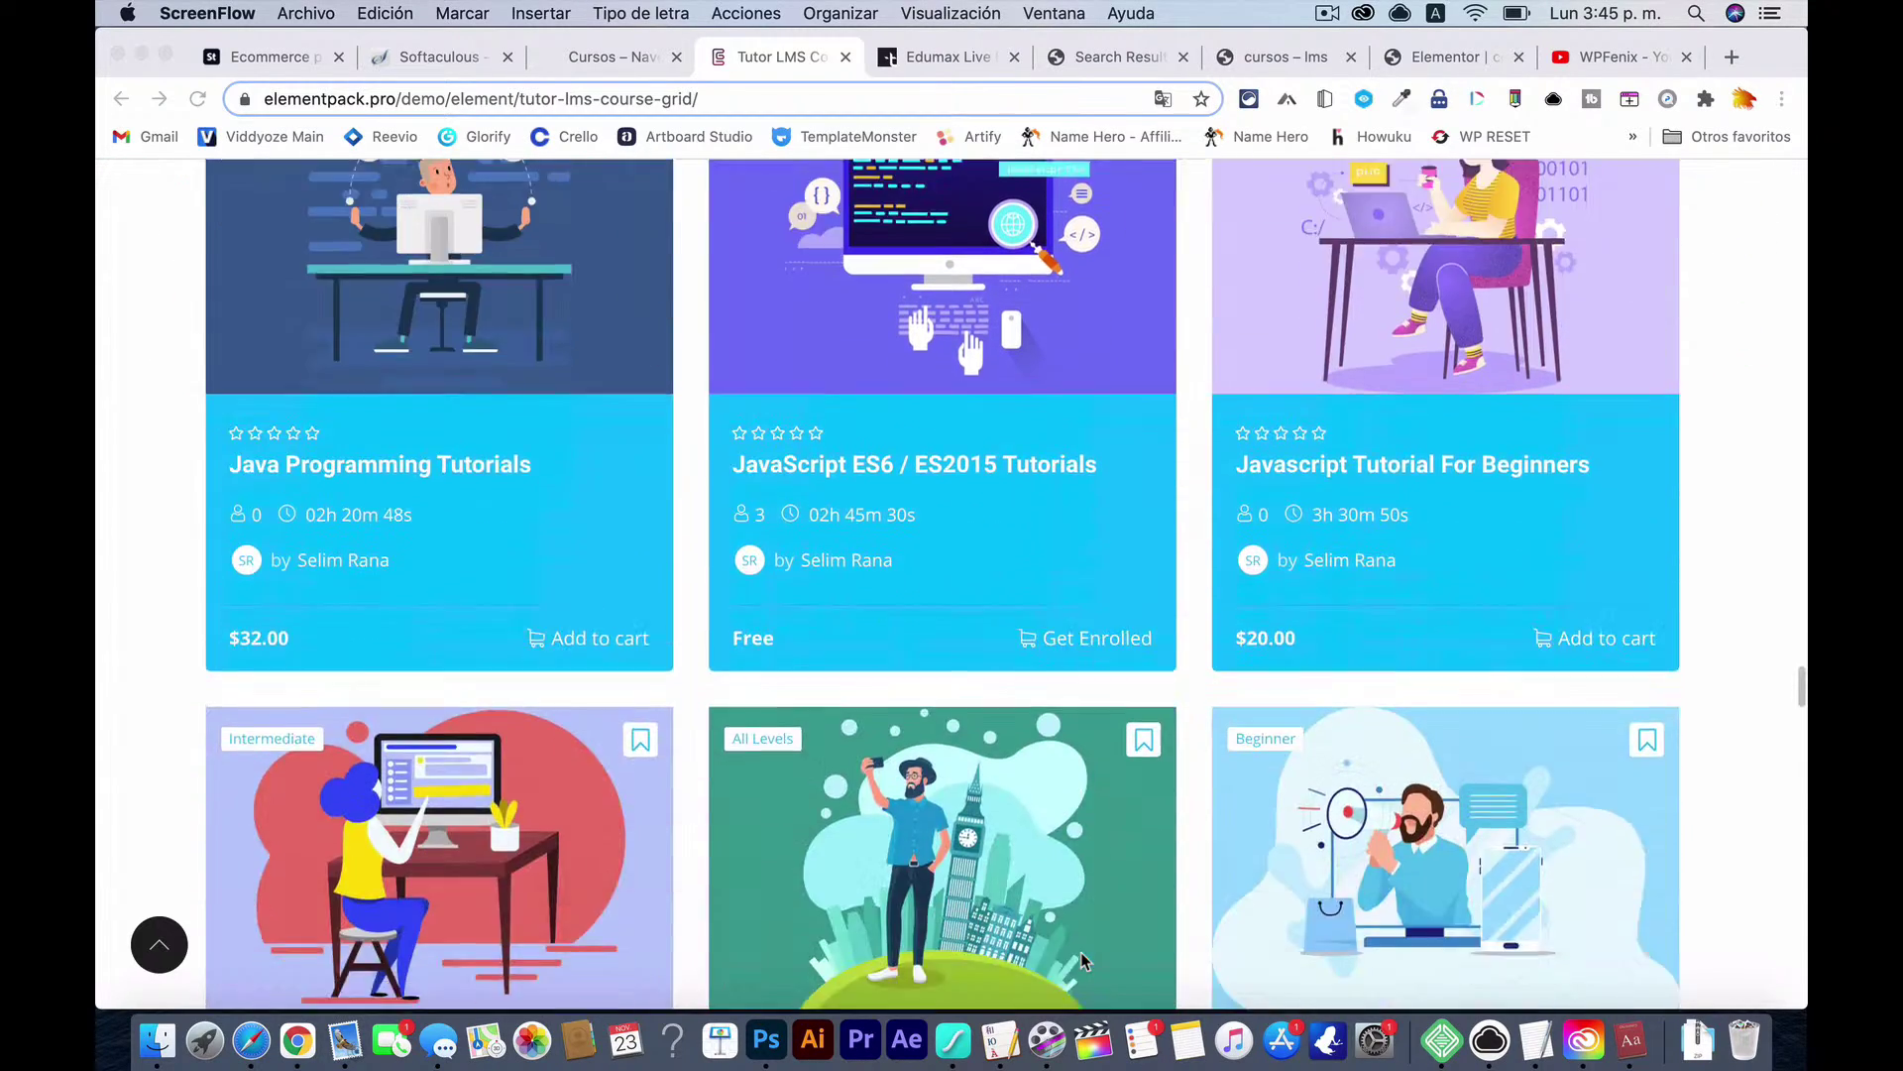
pyautogui.scroll(8, 1081, 952)
pyautogui.scroll(-2, 1080, 952)
pyautogui.scroll(5, 1080, 952)
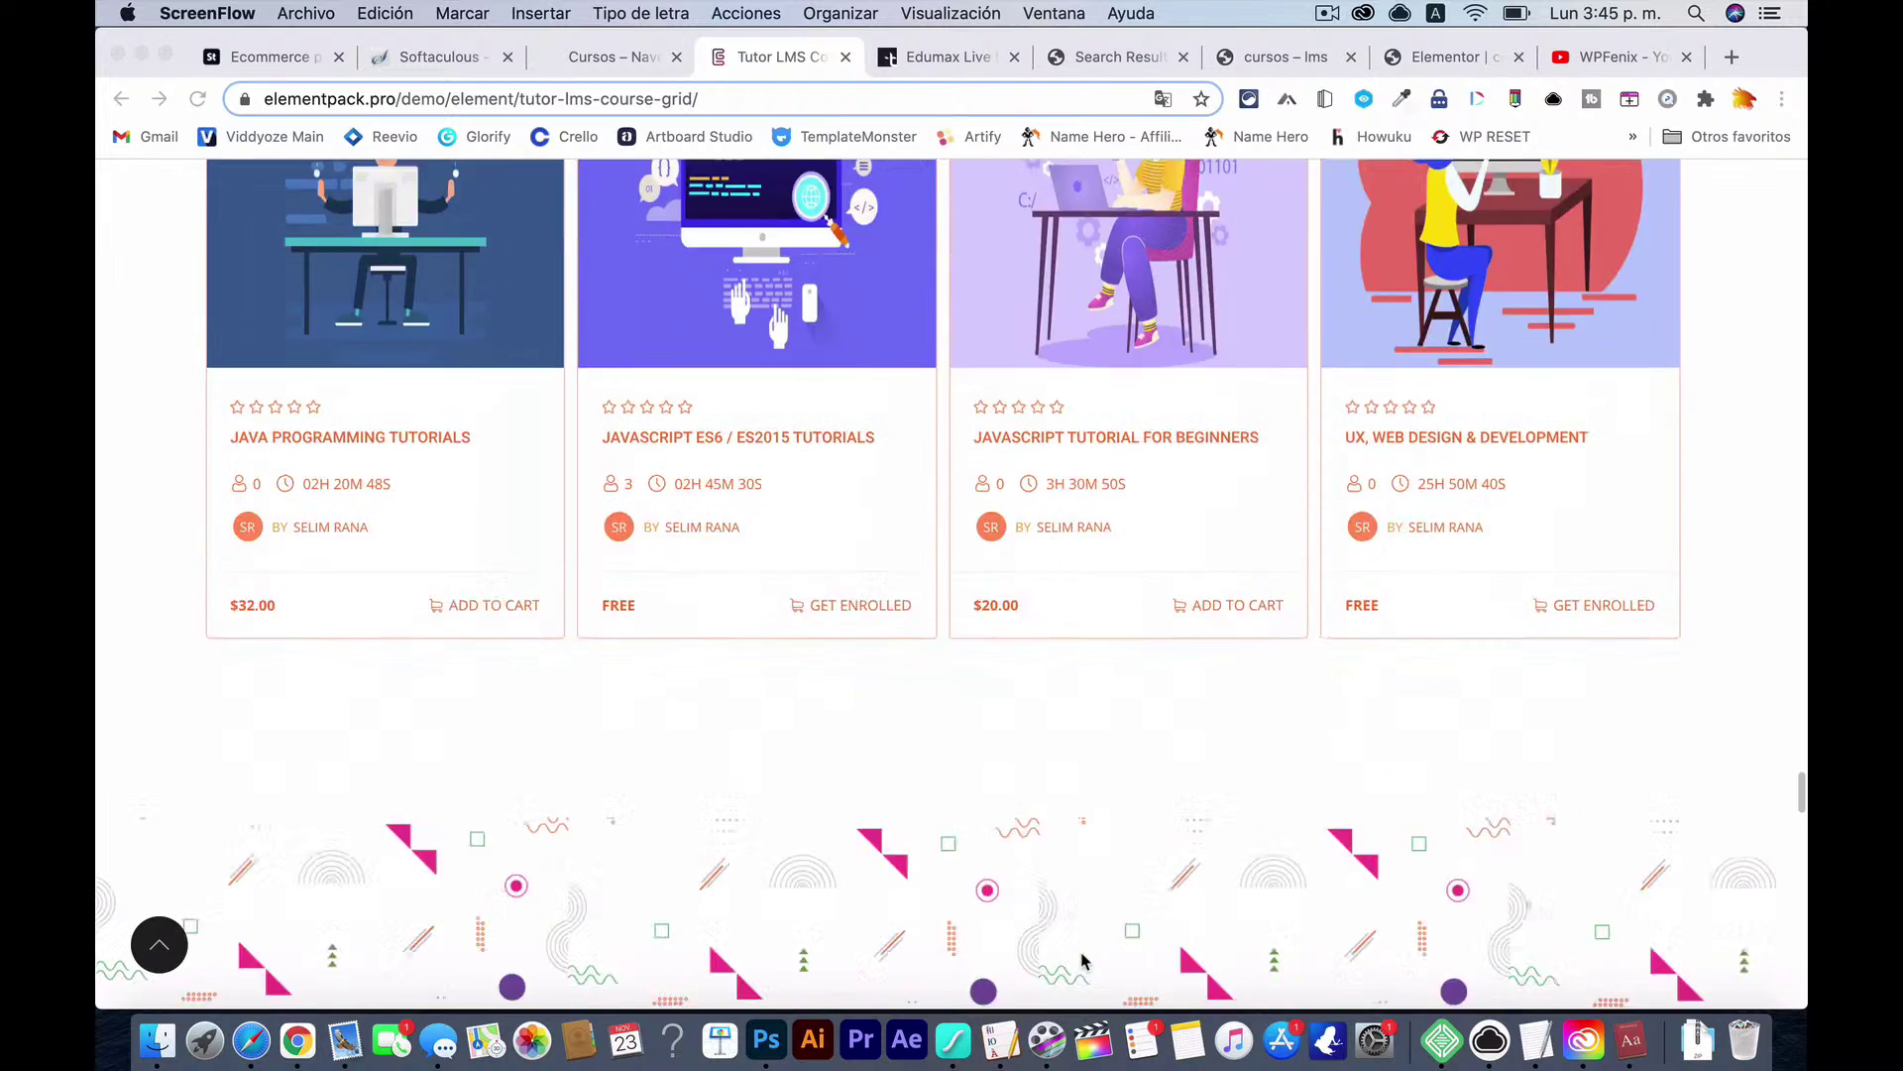
pyautogui.scroll(-4, 807, 374)
pyautogui.scroll(1, 807, 374)
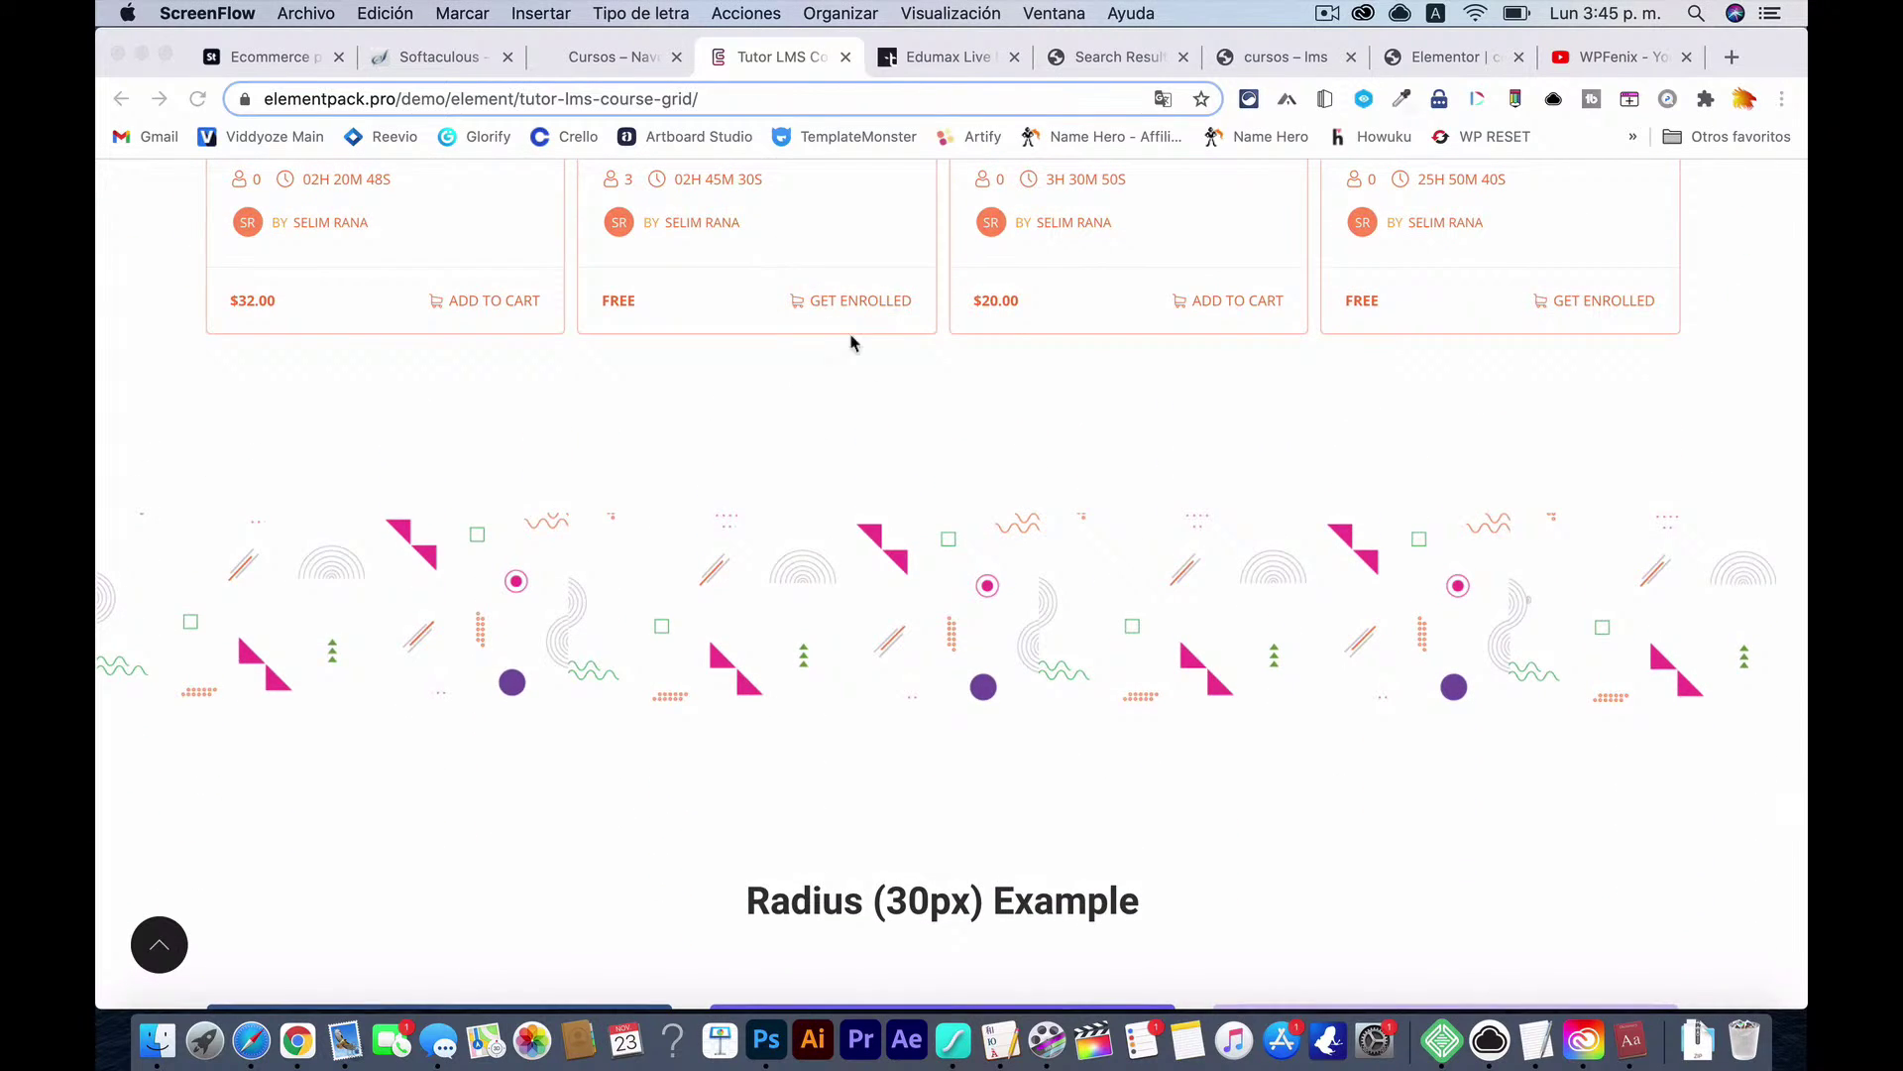
pyautogui.scroll(-9, 850, 342)
pyautogui.scroll(4, 930, 481)
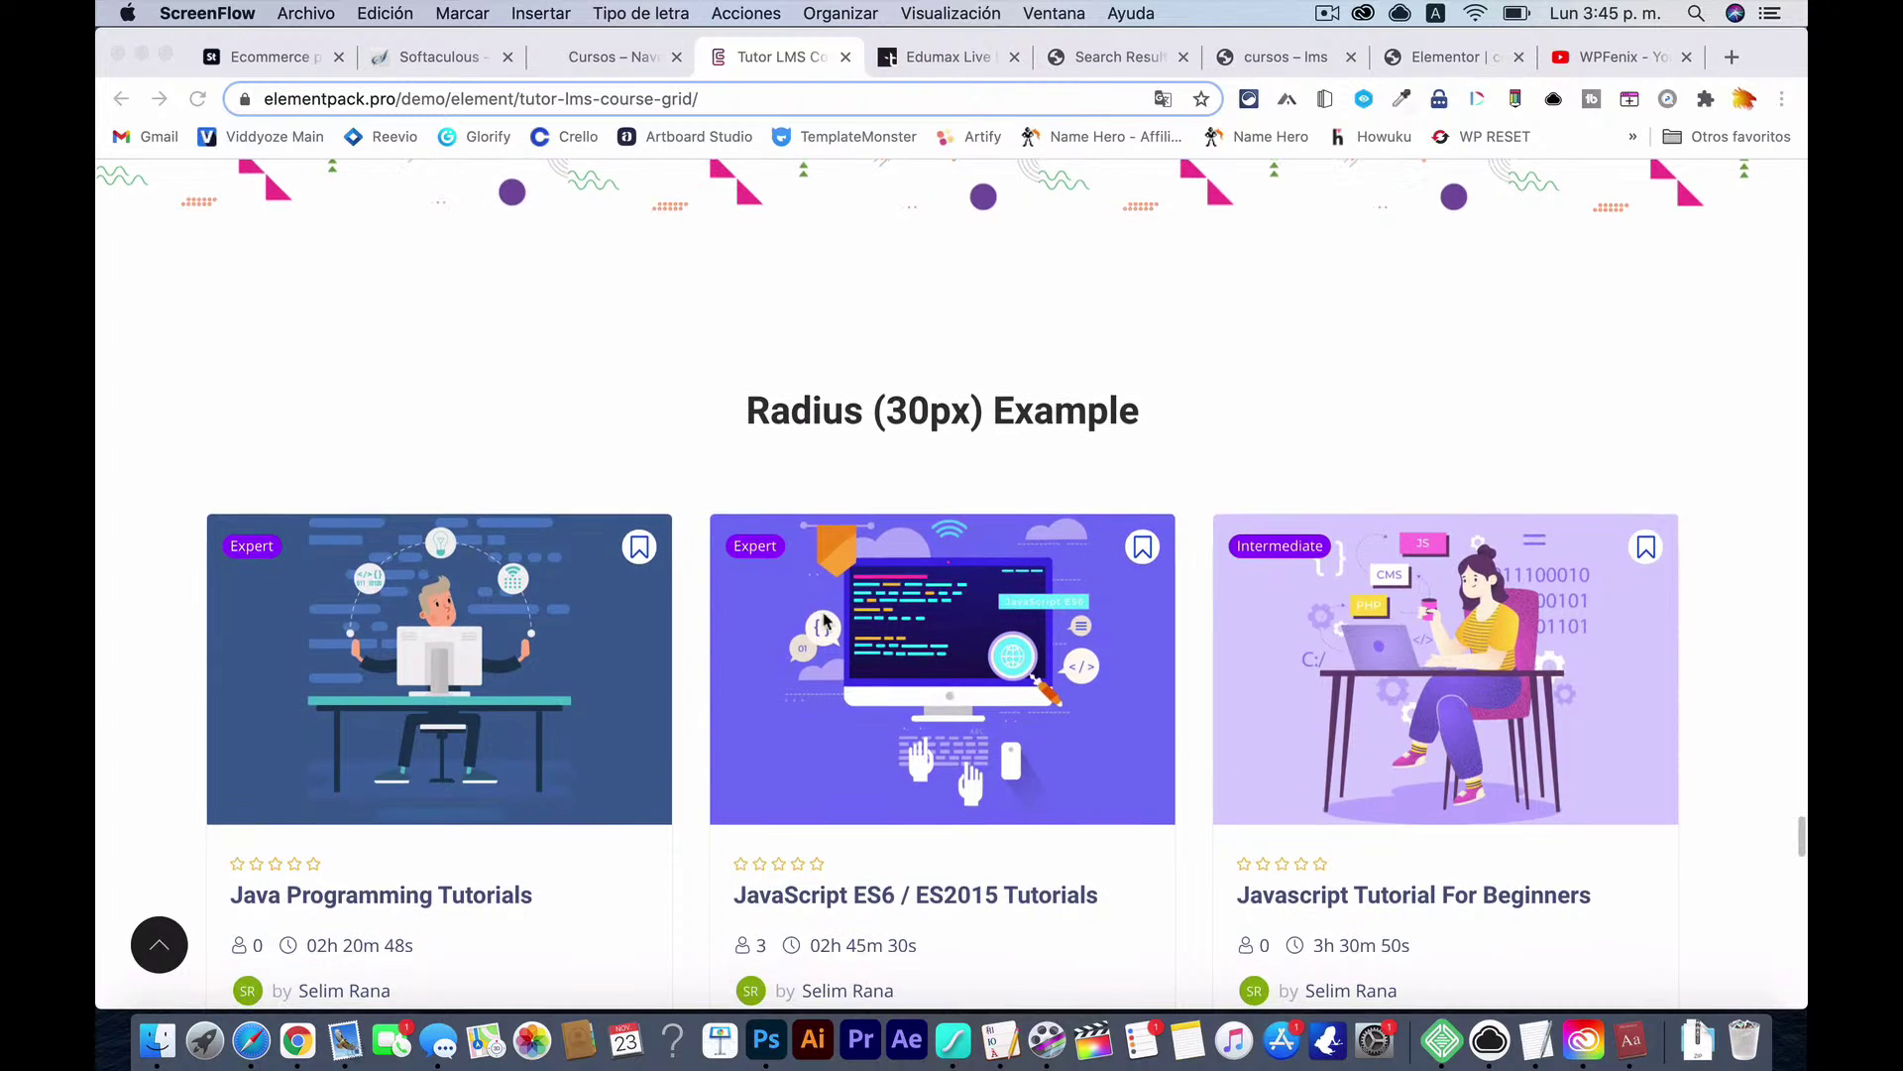
pyautogui.scroll(-10, 922, 635)
pyautogui.scroll(3, 891, 569)
pyautogui.scroll(-10, 888, 569)
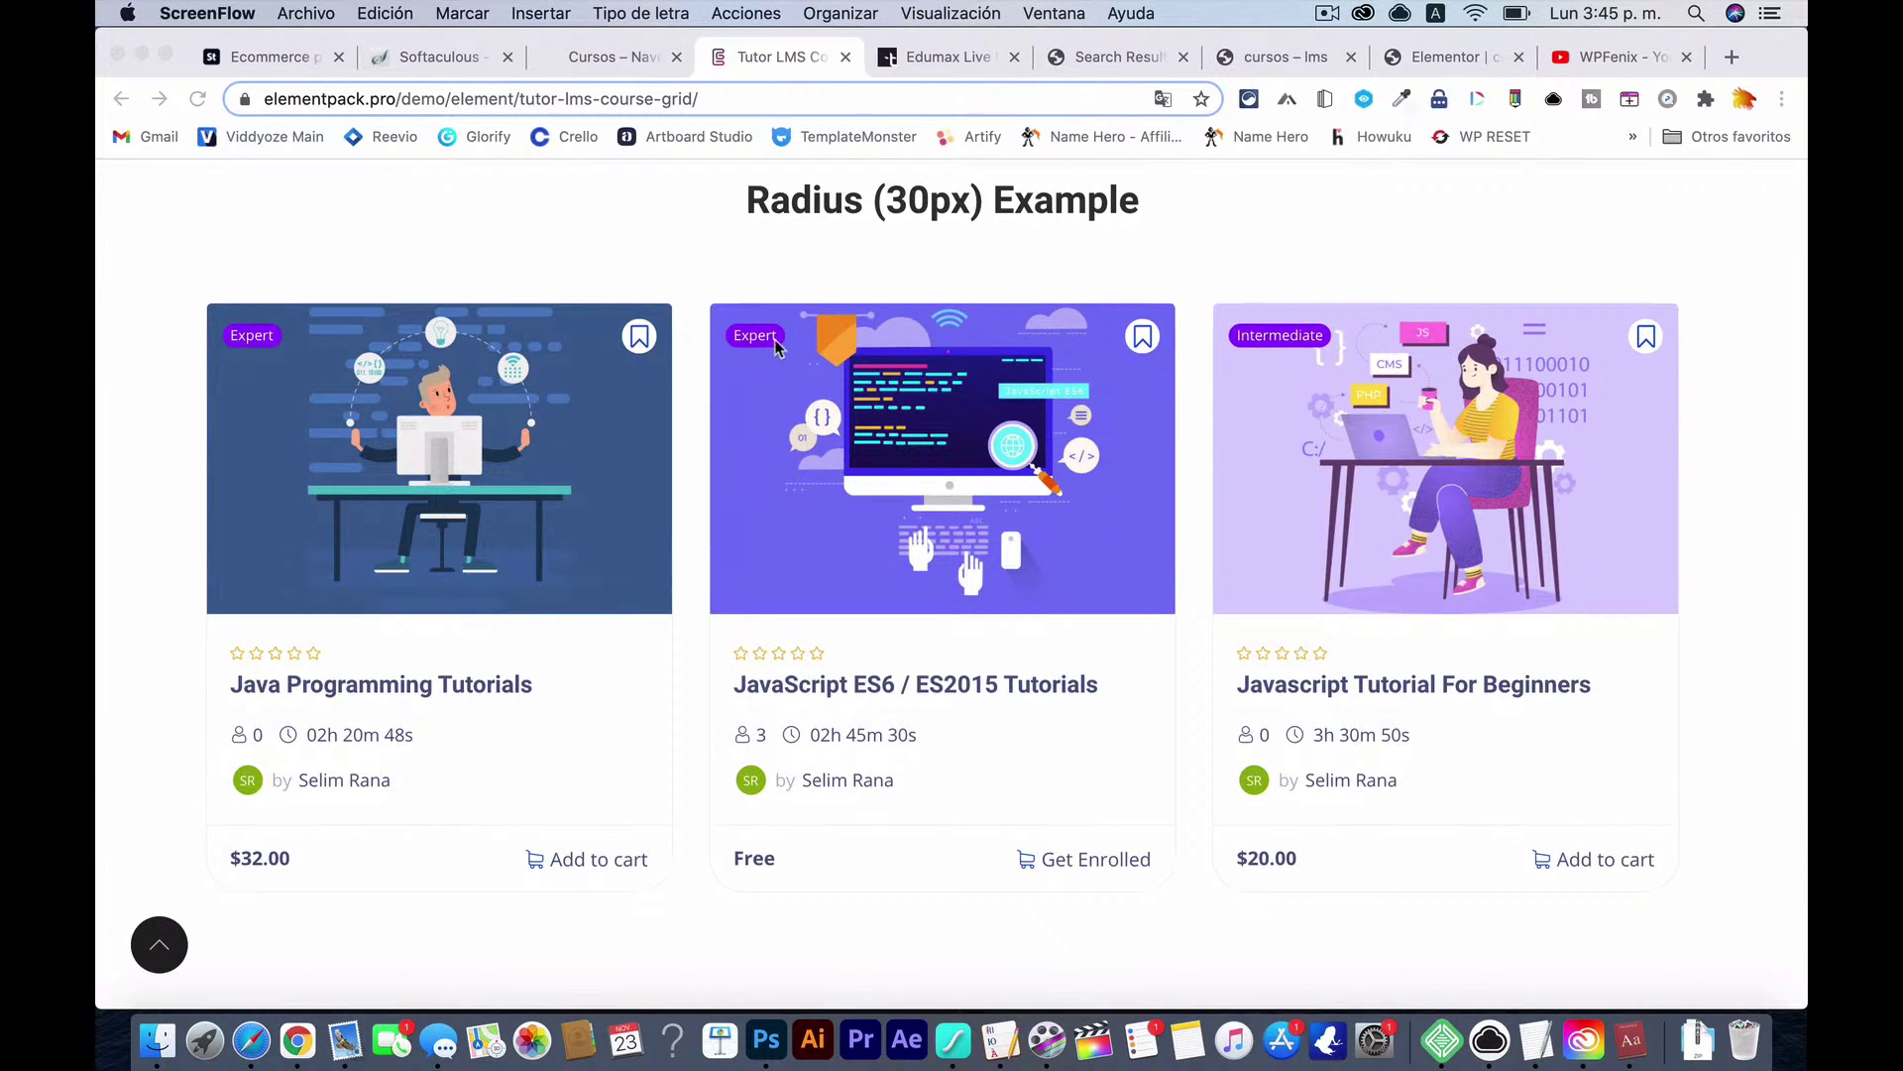
# Step: Scroll through the Shadow and Item Border card examples, then switch to the Edumax demo's 9-course listing
pyautogui.scroll(-10, 1144, 711)
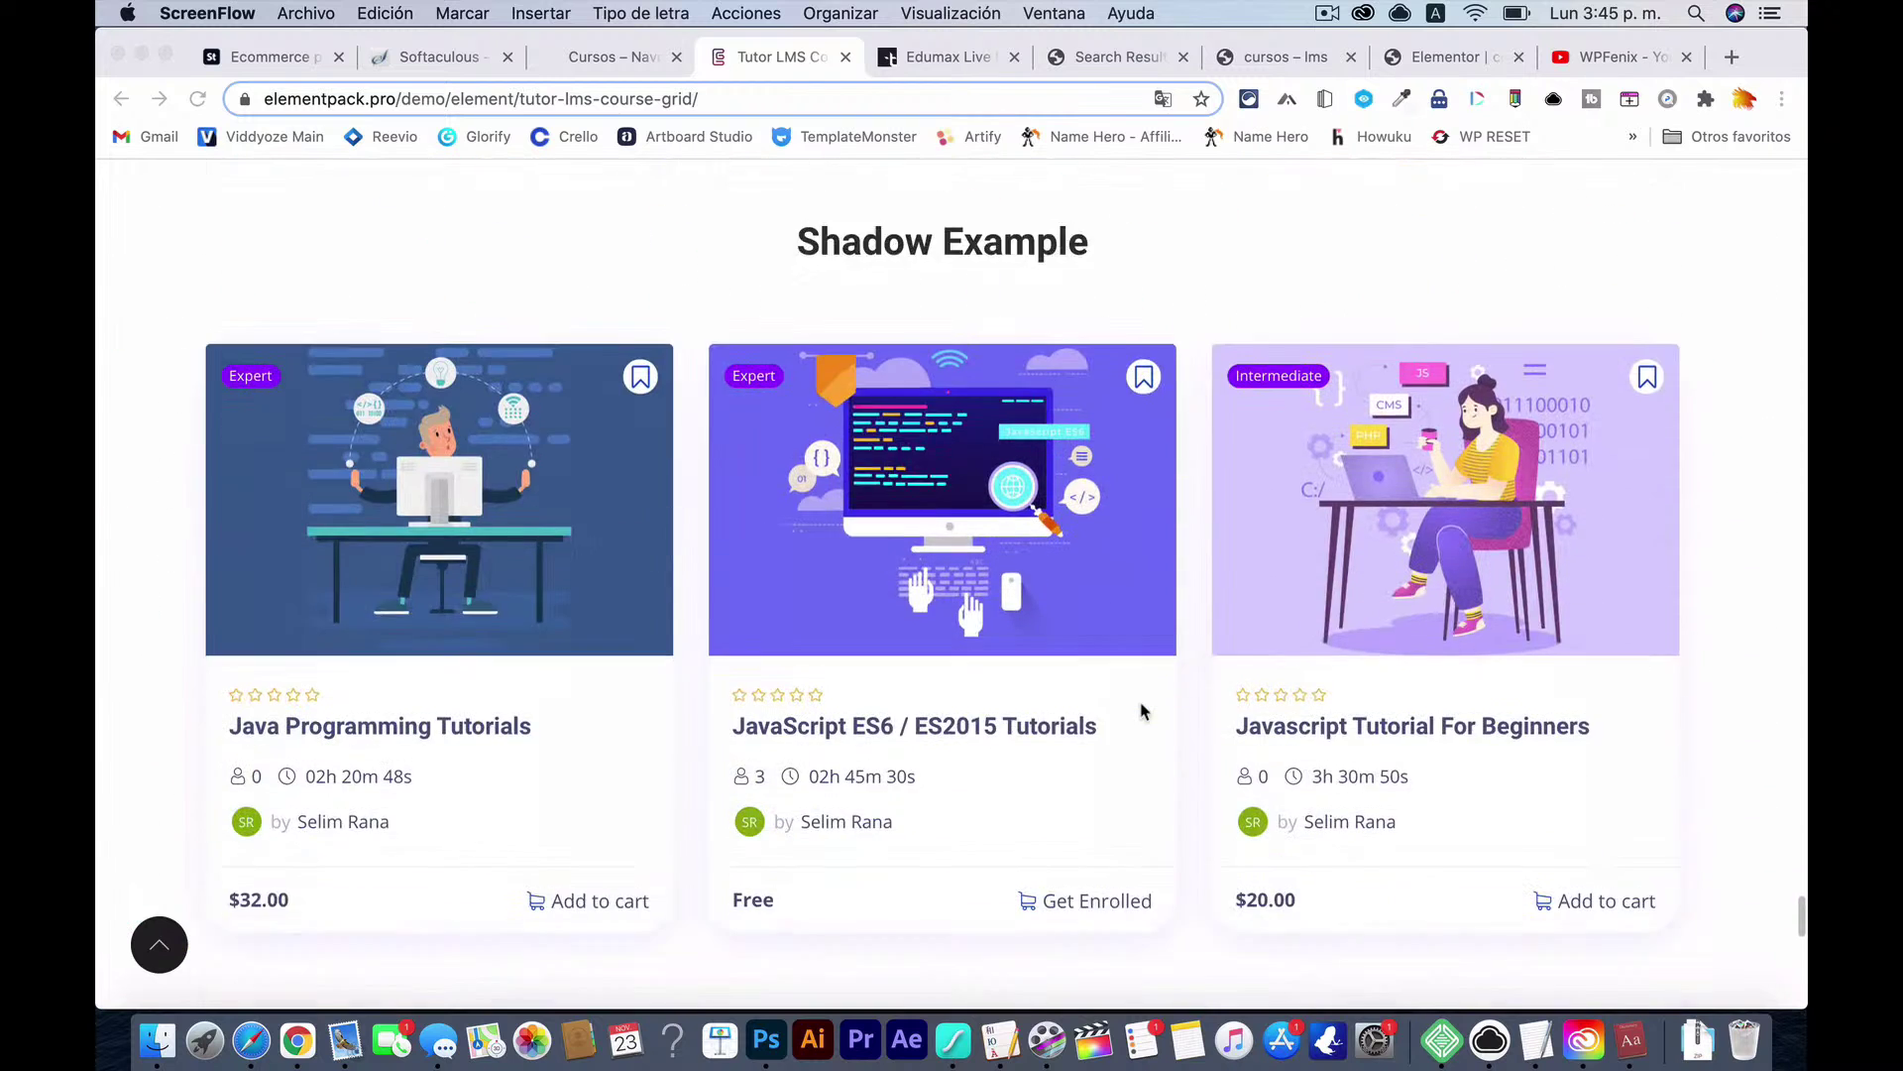
pyautogui.scroll(2, 1144, 711)
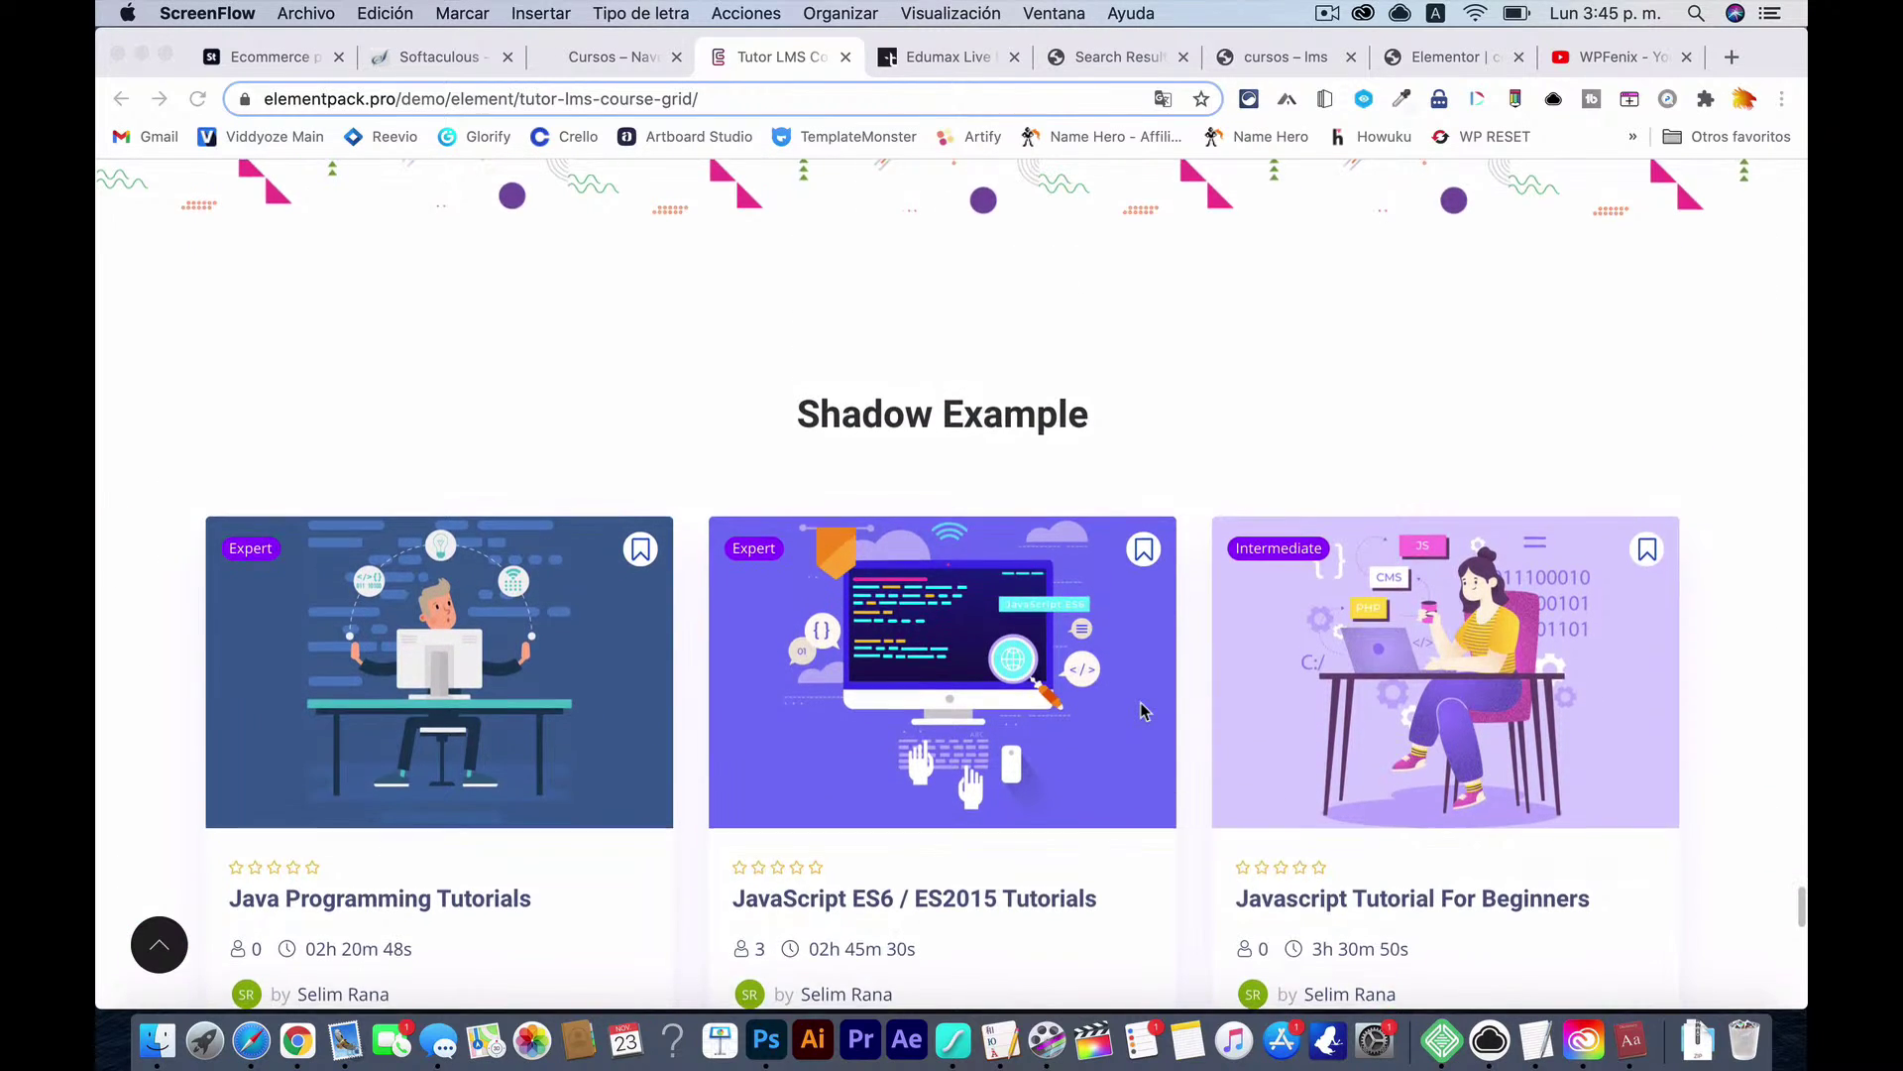
pyautogui.scroll(-3, 1144, 711)
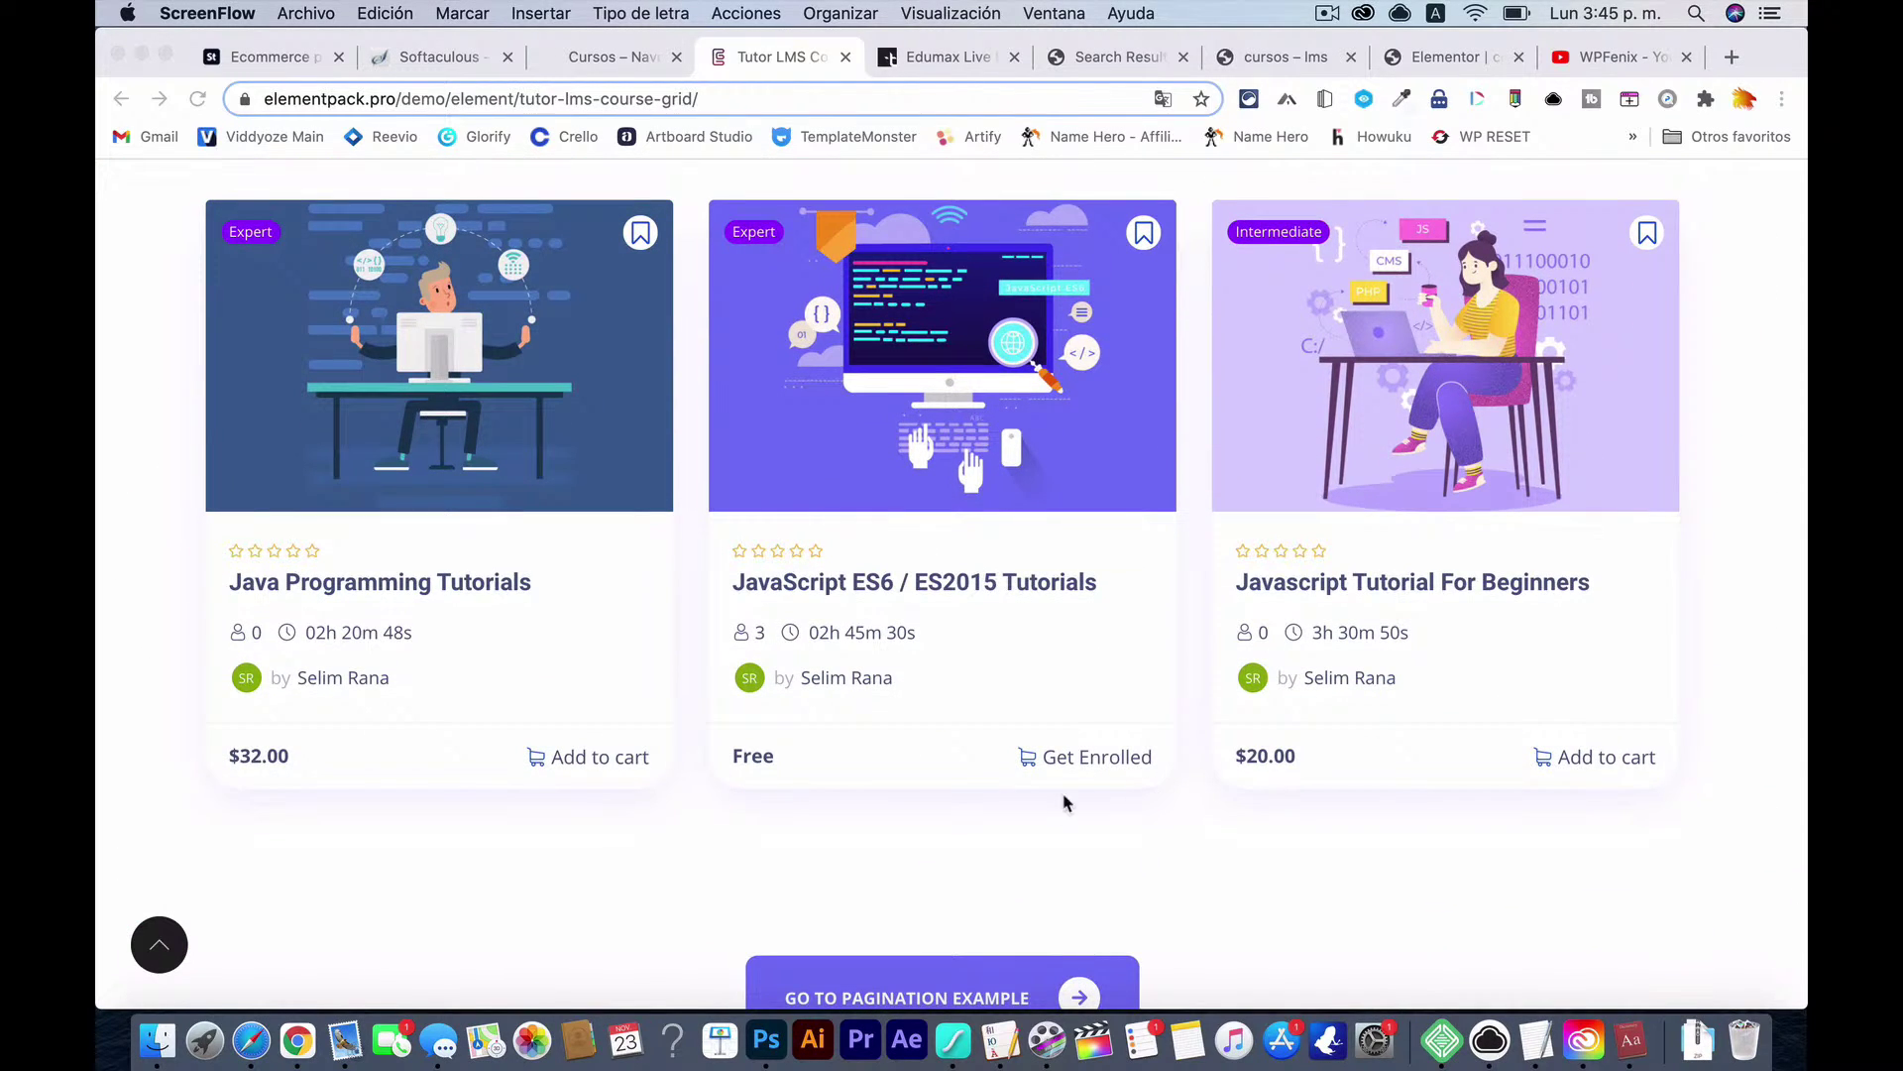
pyautogui.scroll(-3, 1111, 845)
pyautogui.scroll(3, 1117, 842)
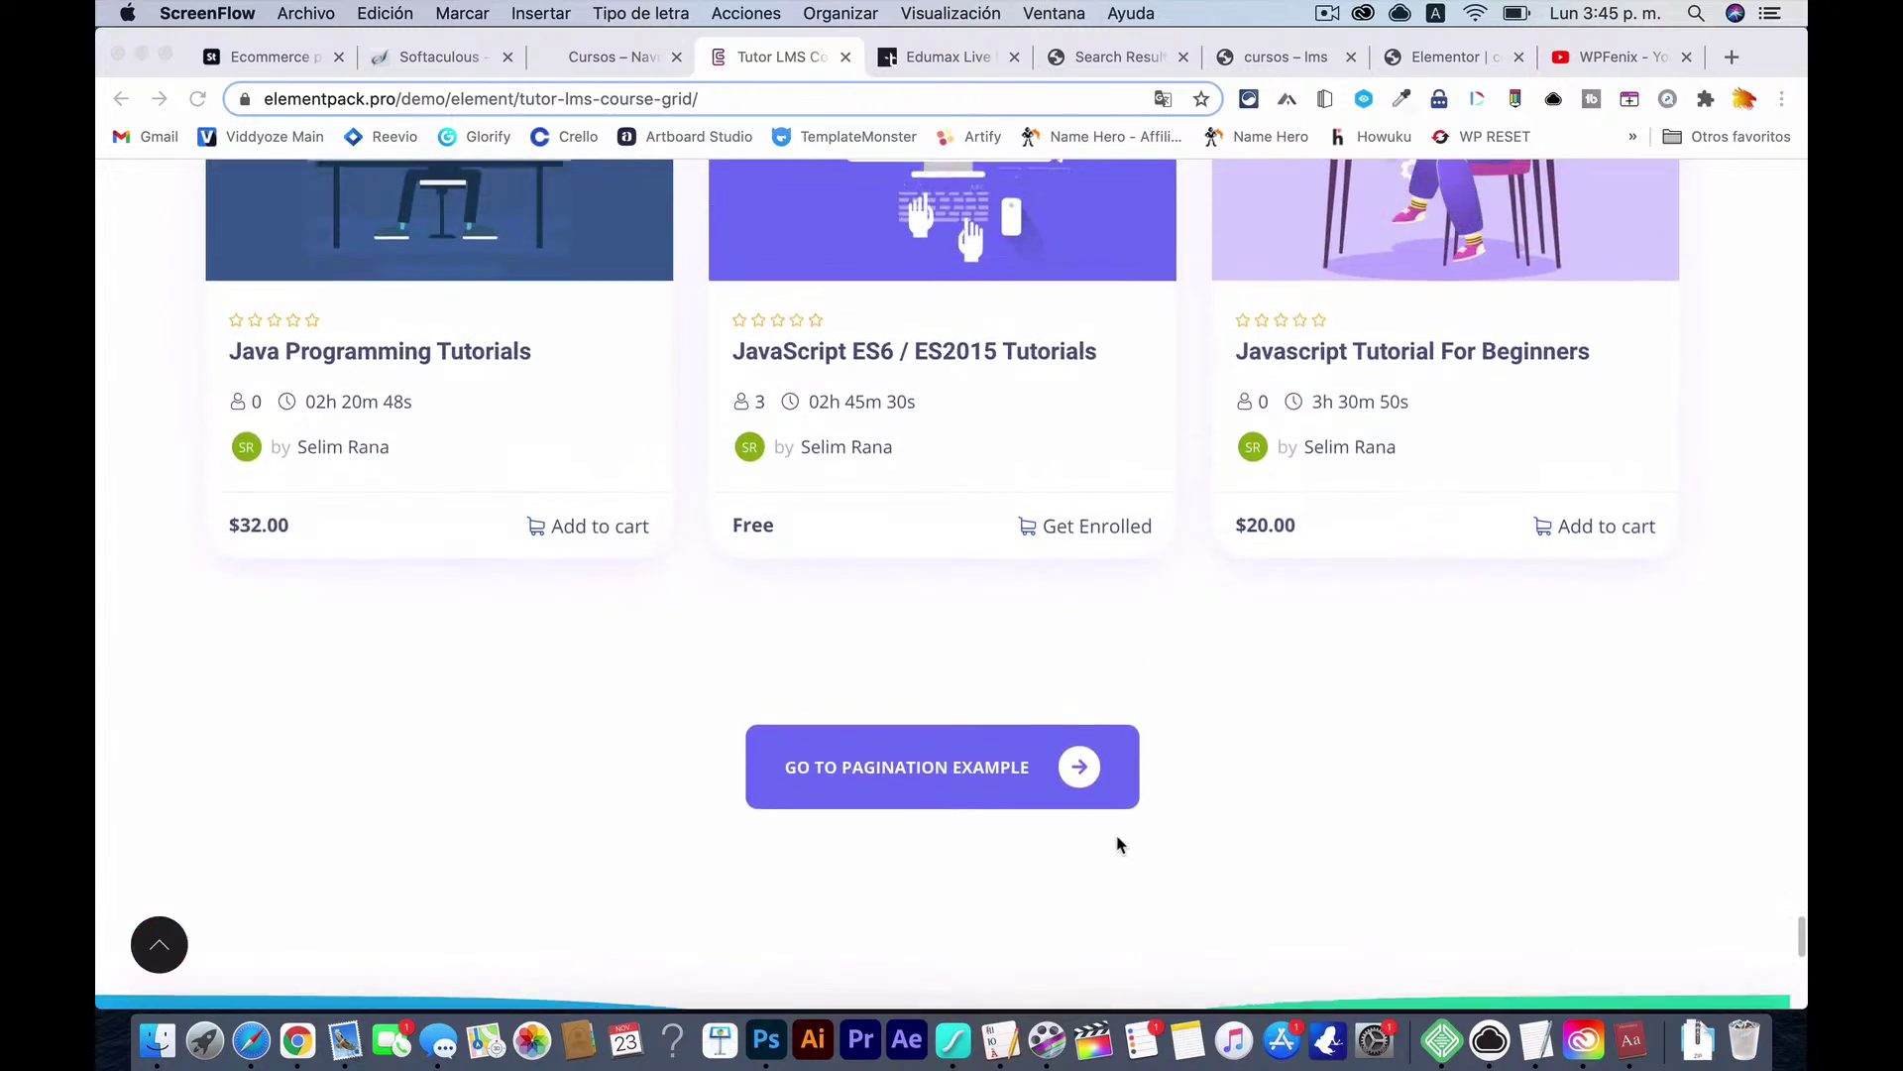
pyautogui.scroll(-10, 1117, 845)
pyautogui.scroll(15, 1117, 845)
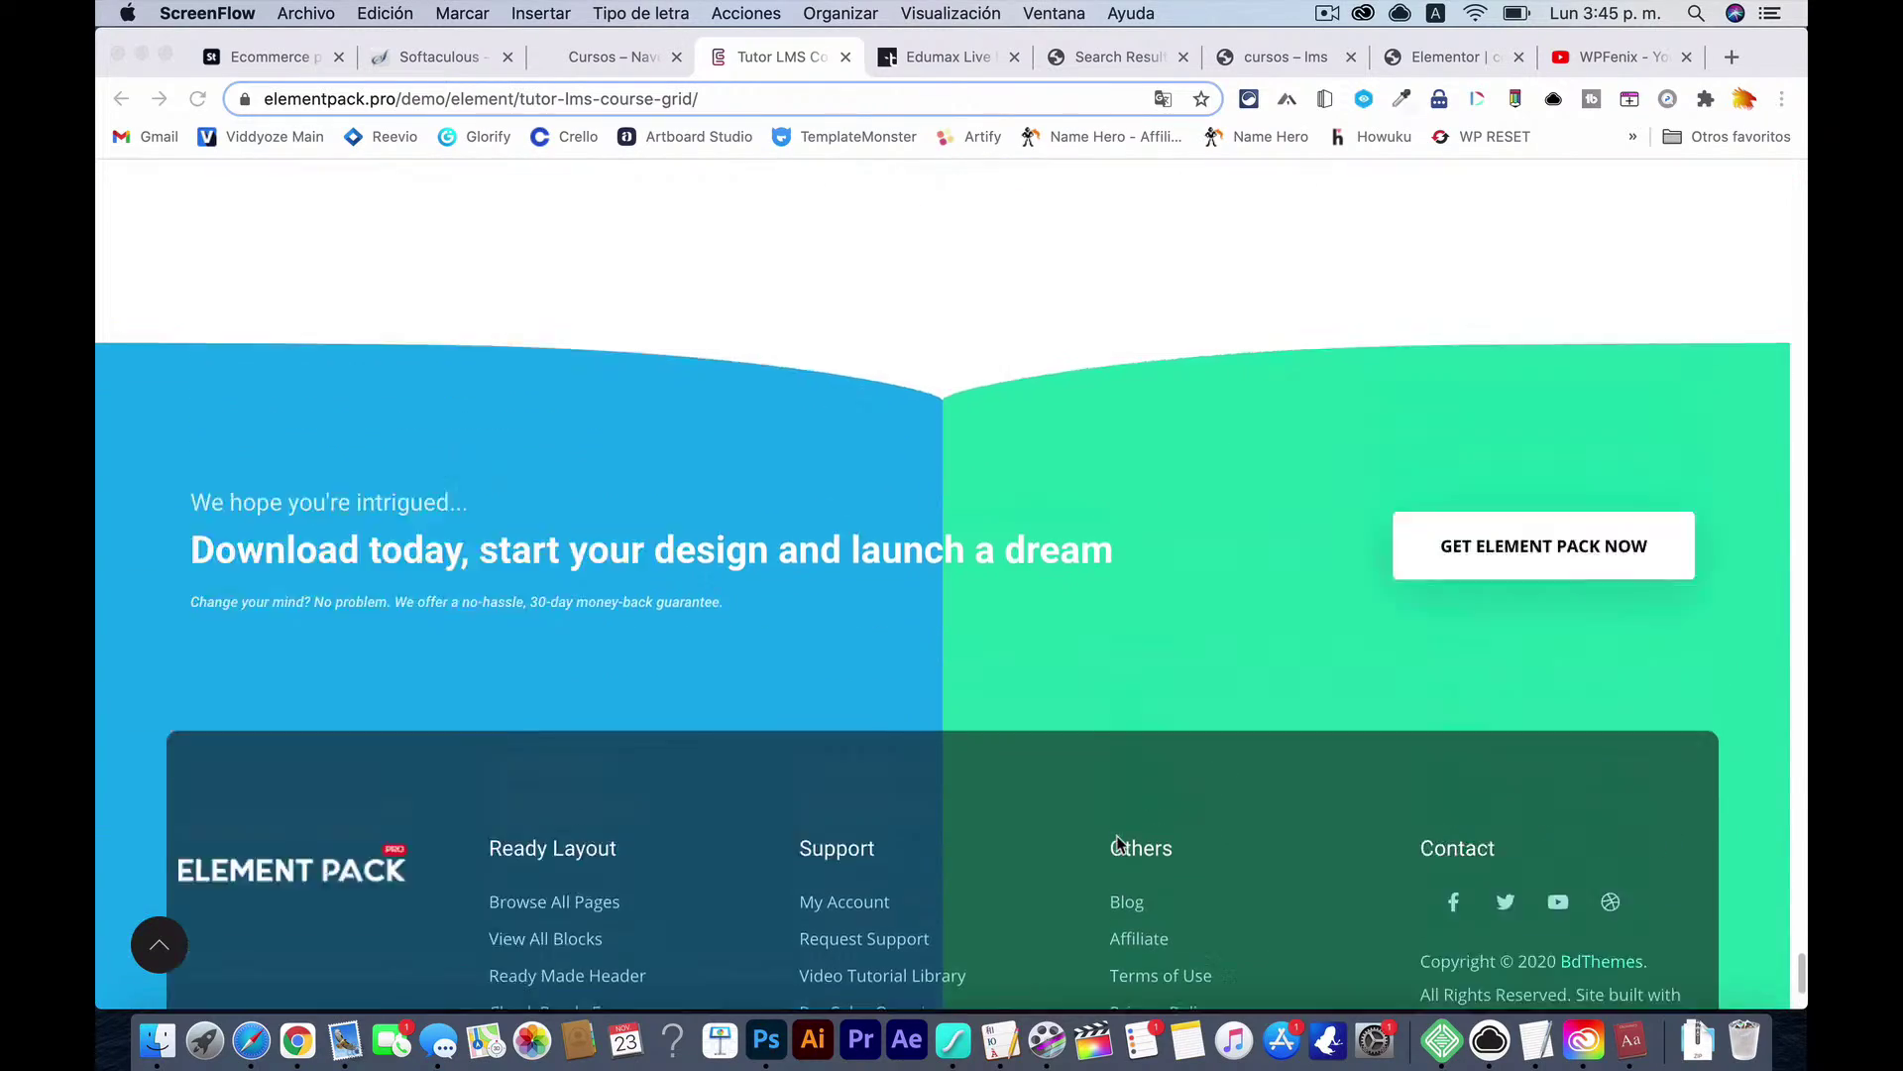
pyautogui.scroll(15, 1117, 844)
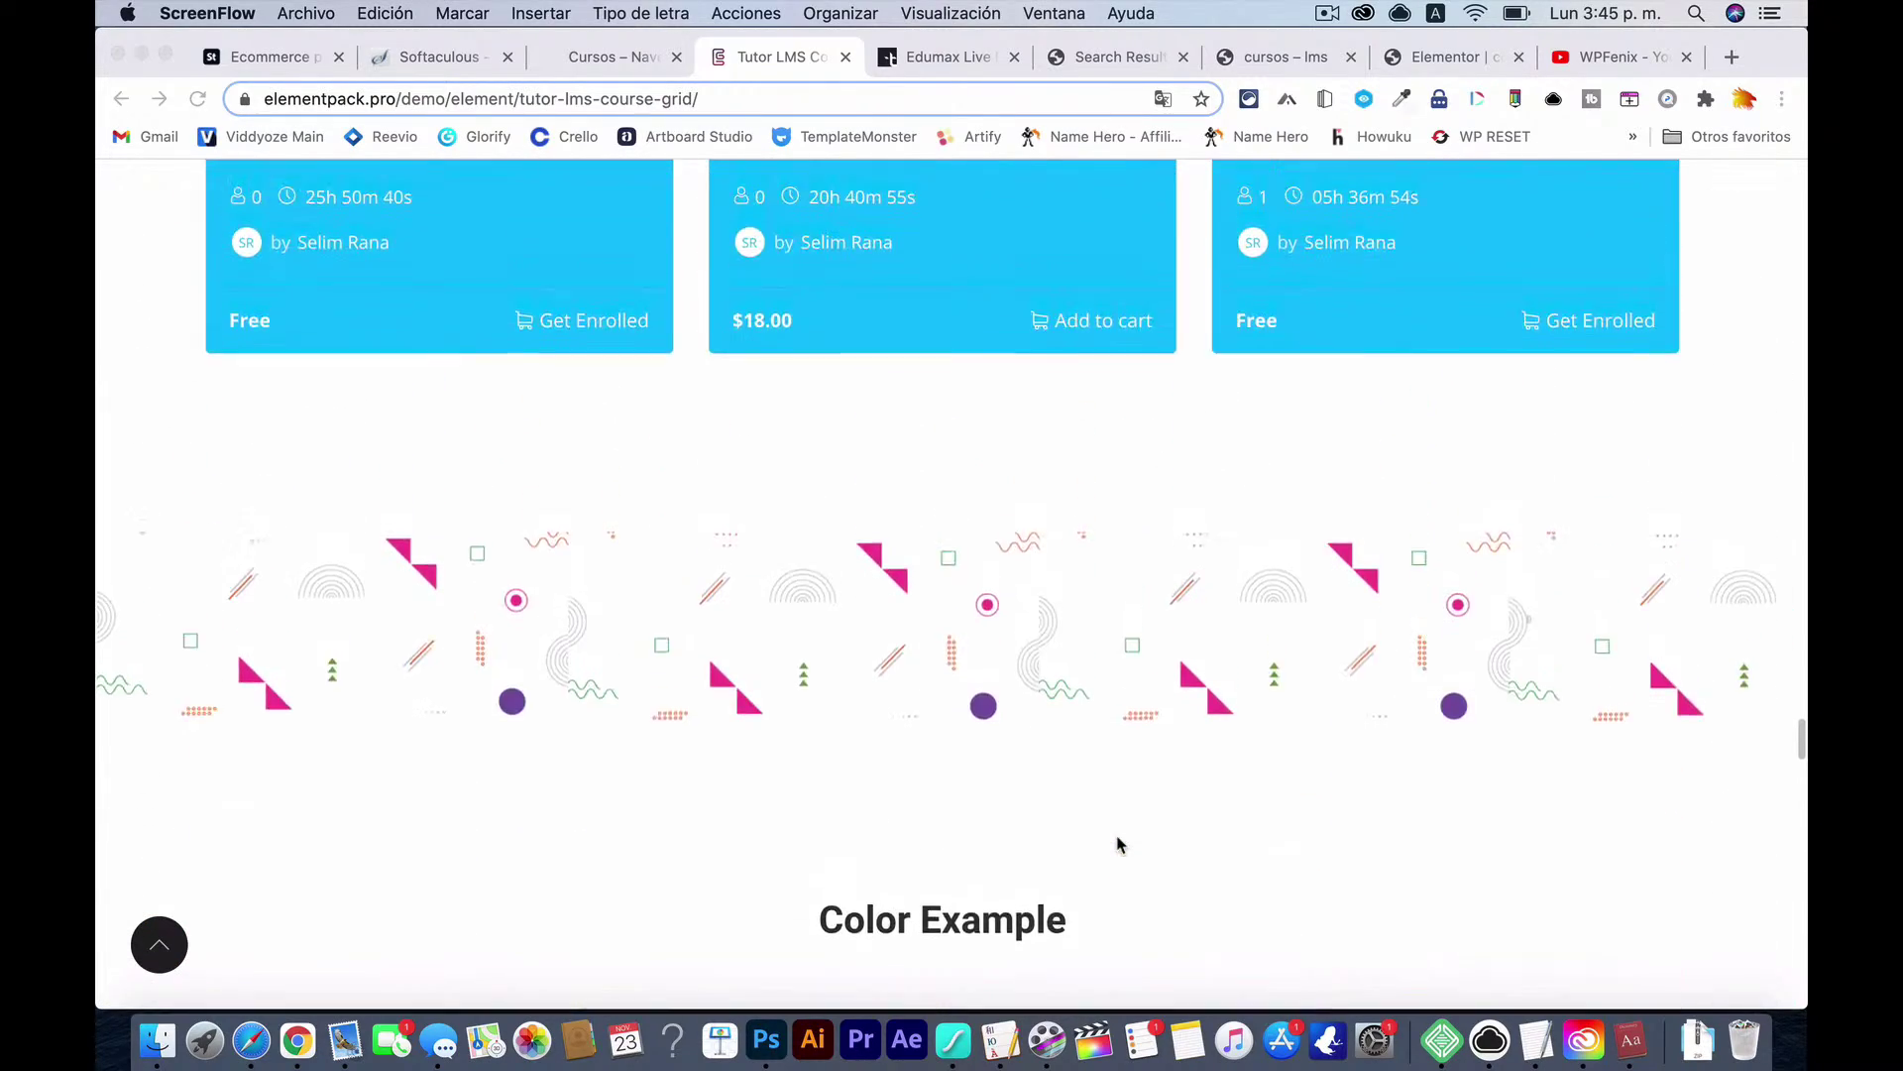
pyautogui.scroll(10, 1117, 844)
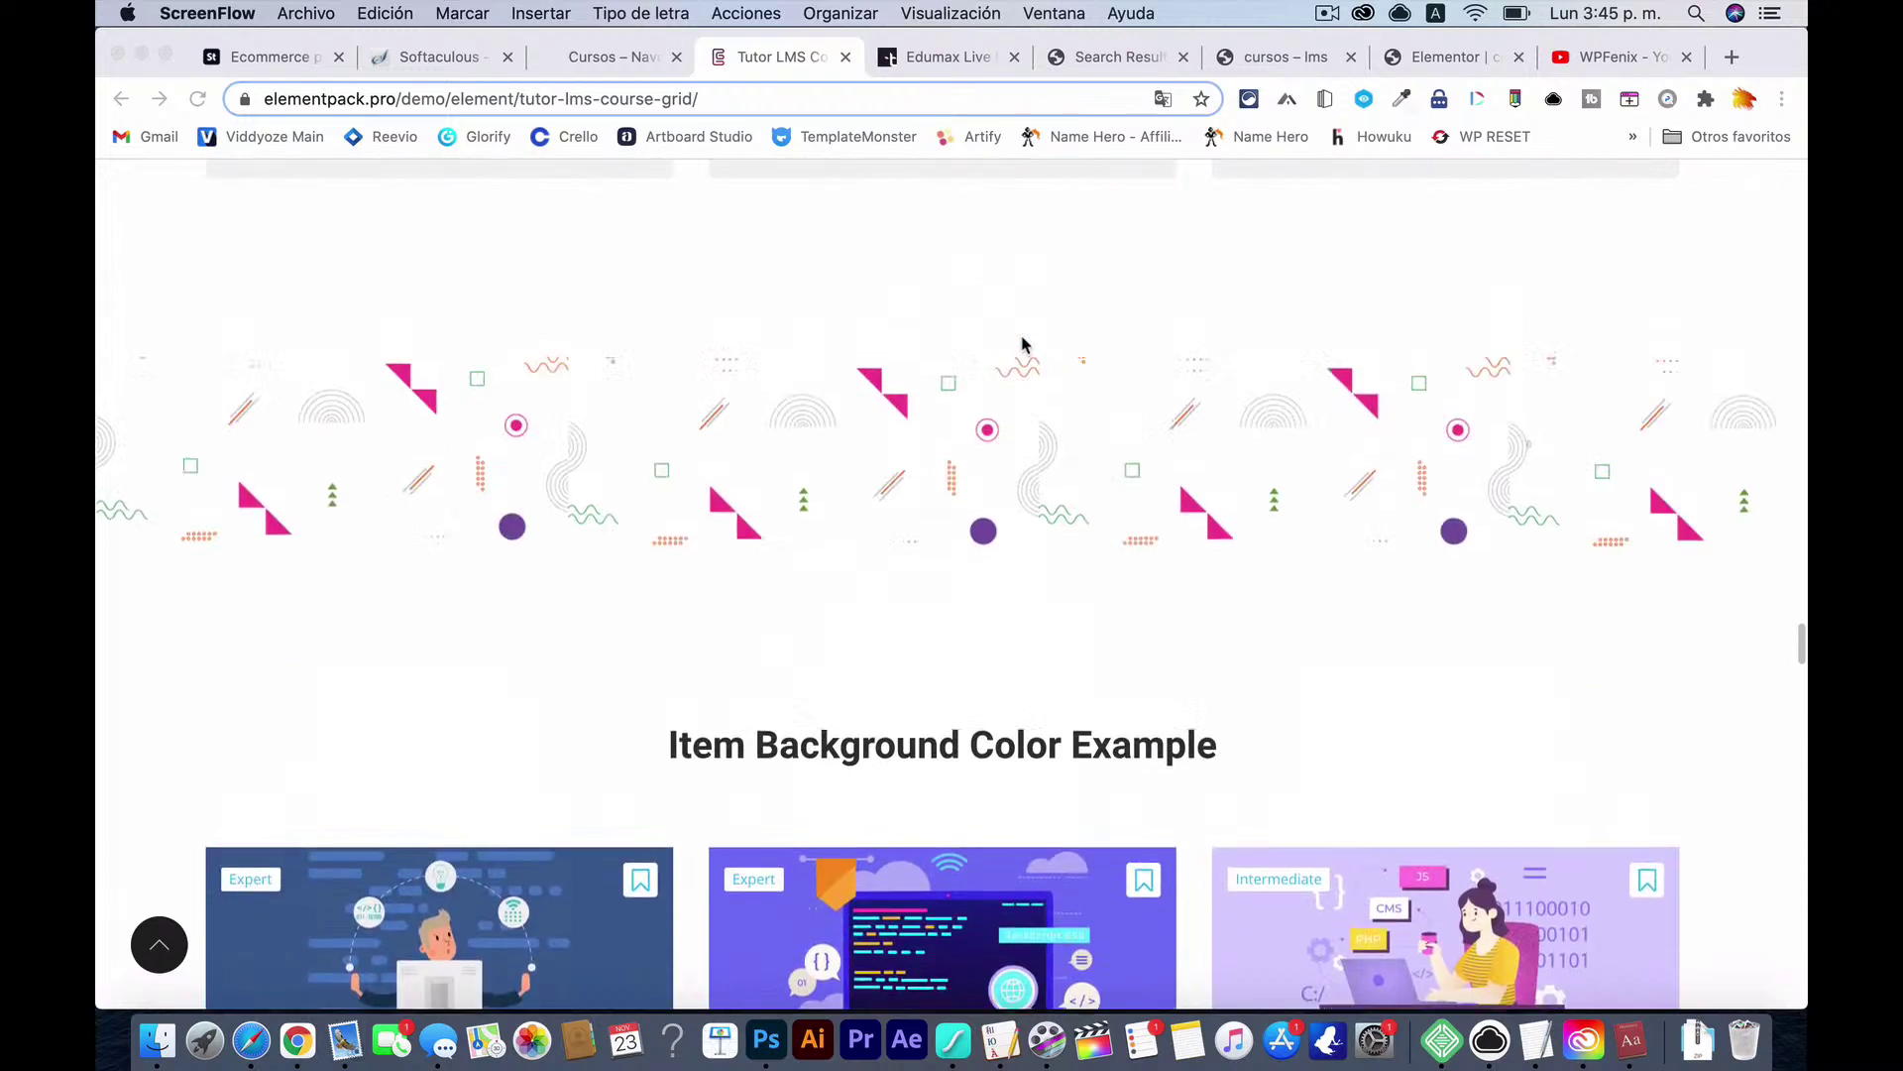
pyautogui.scroll(10, 1021, 335)
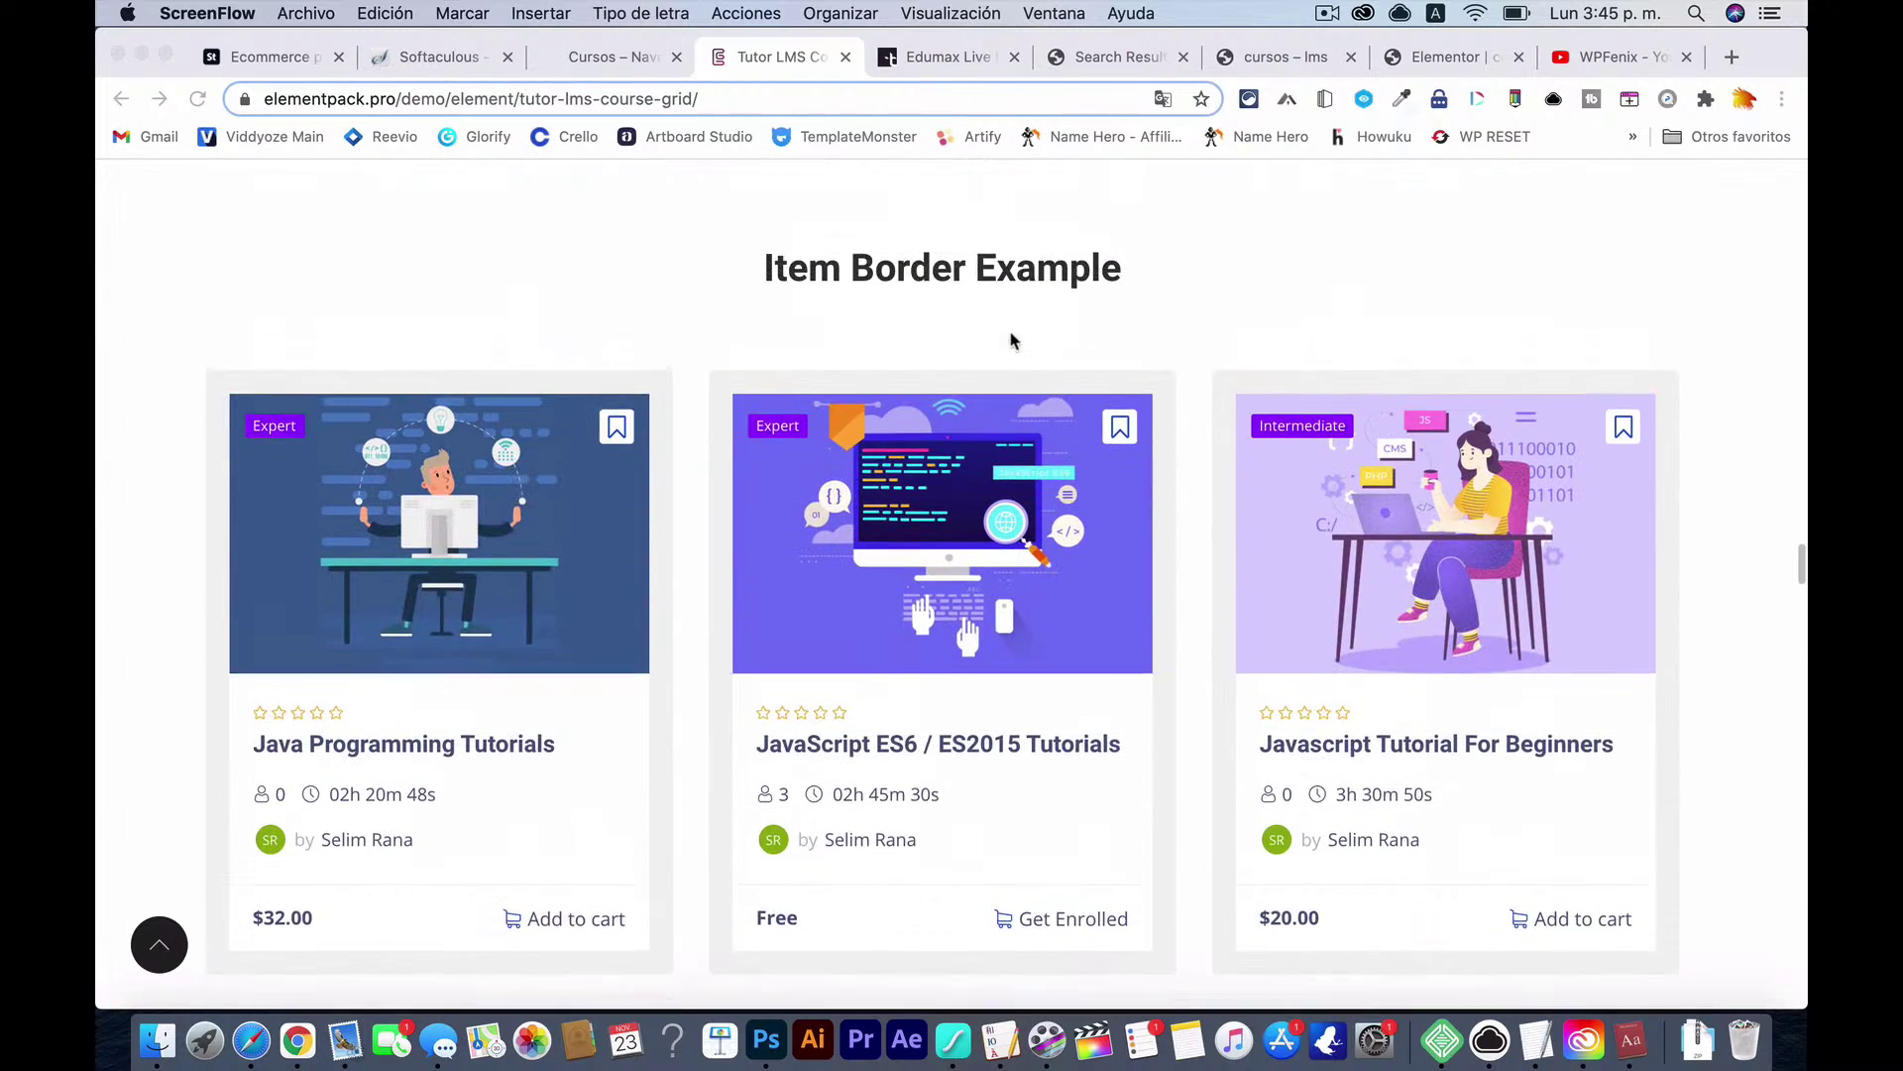
pyautogui.scroll(-5, 963, 297)
pyautogui.scroll(2, 793, 282)
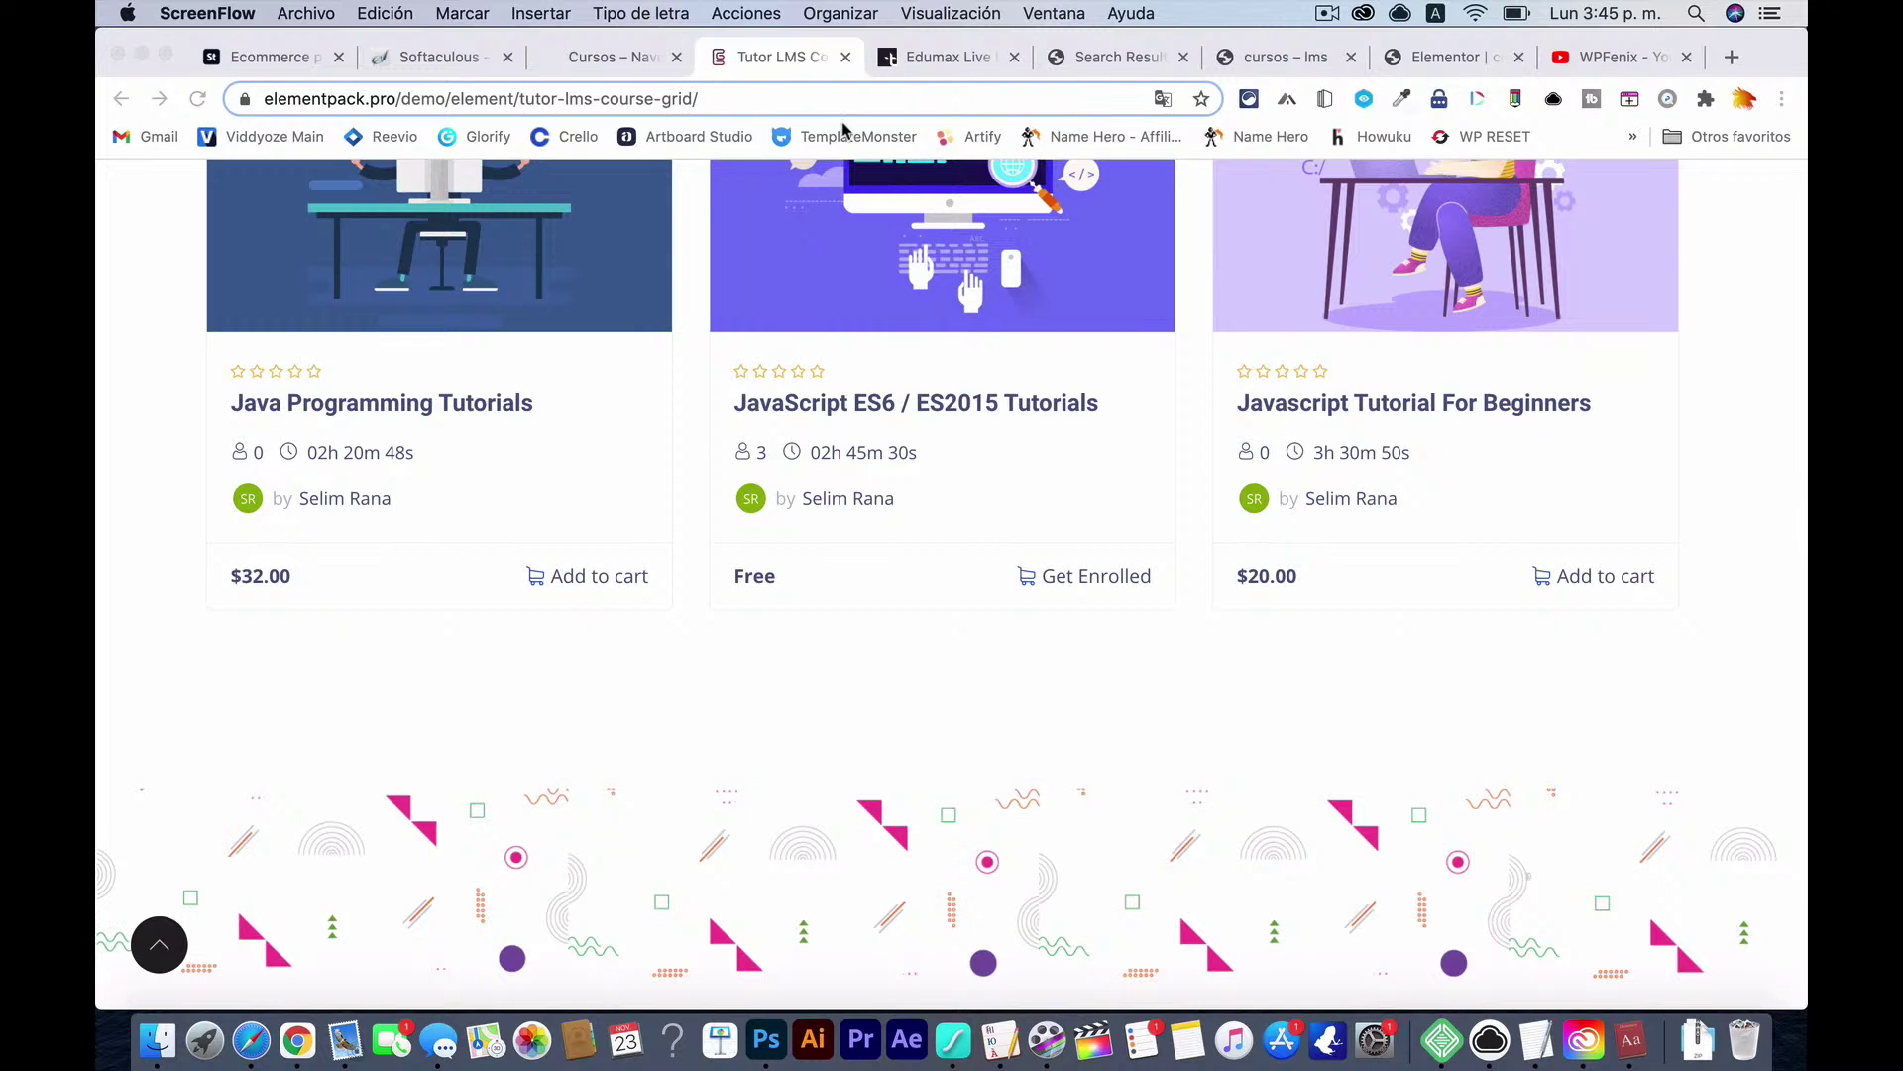
pyautogui.click(952, 60)
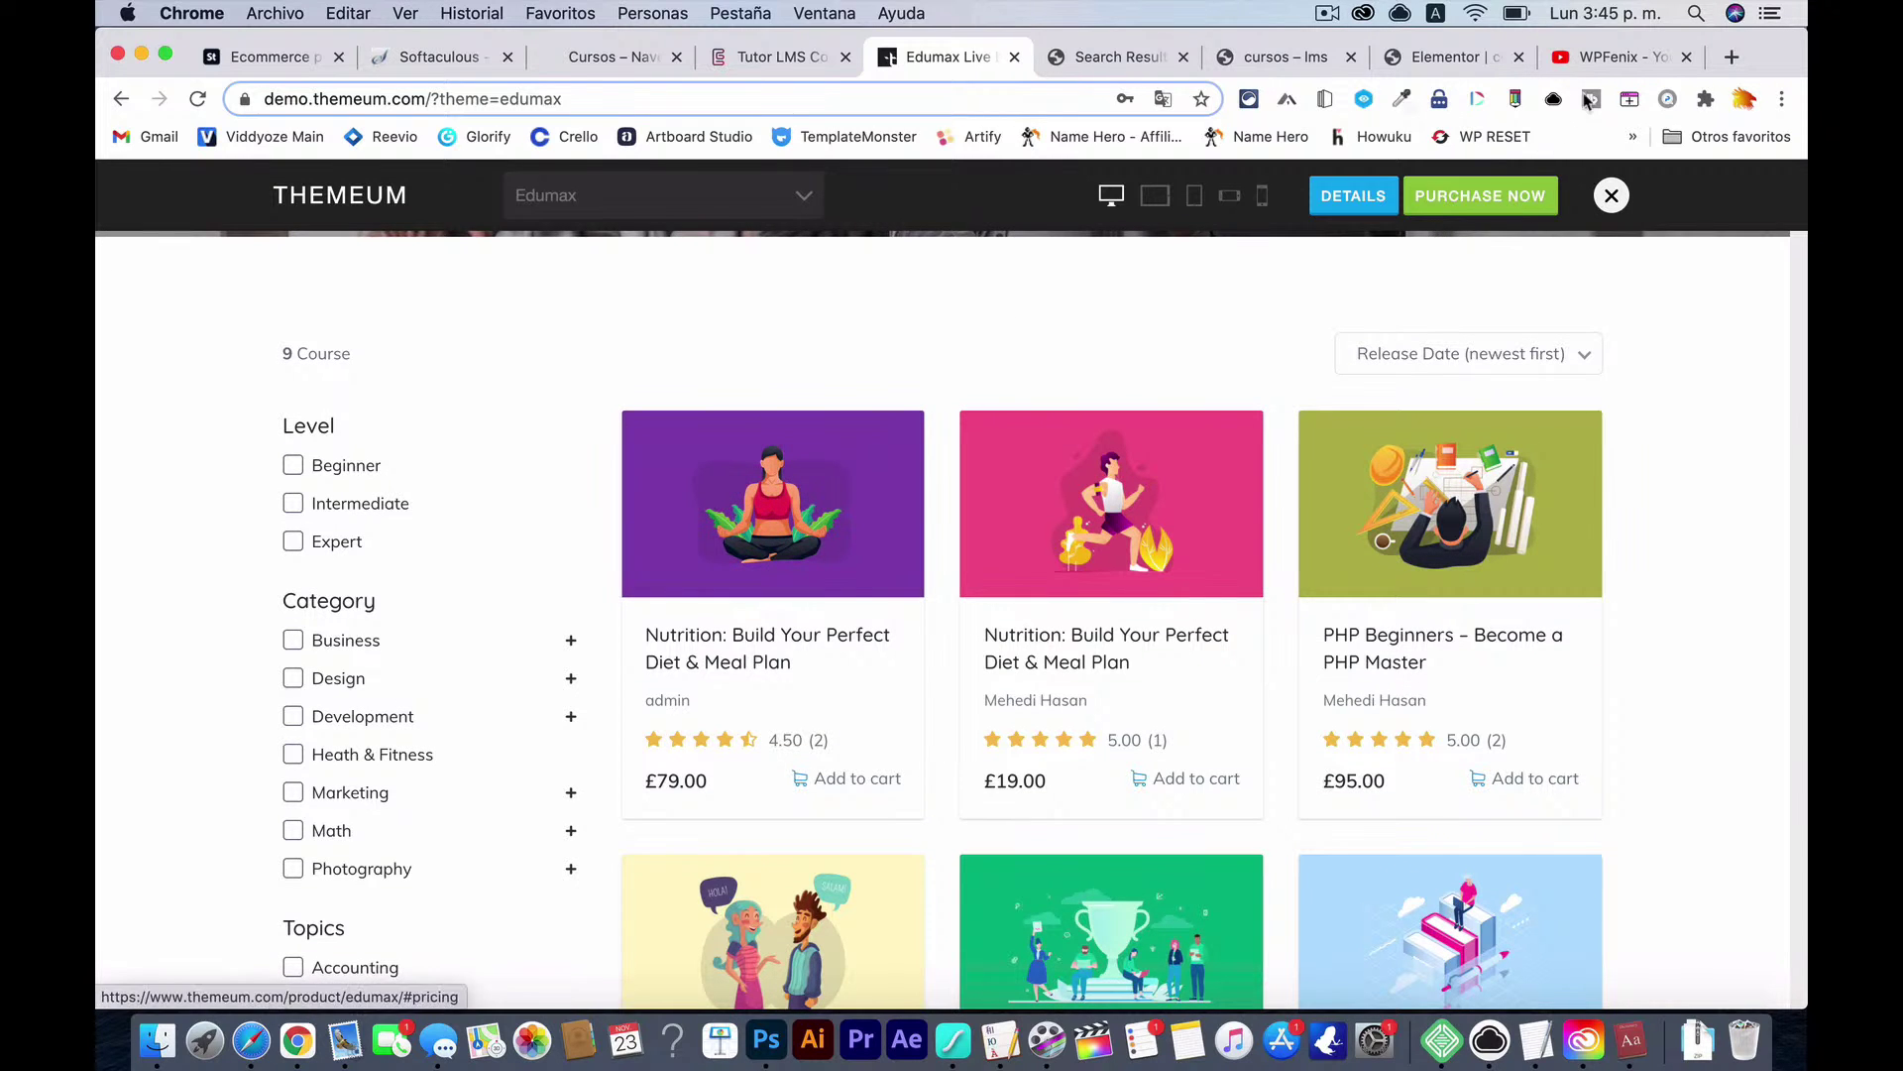
pyautogui.click(1604, 60)
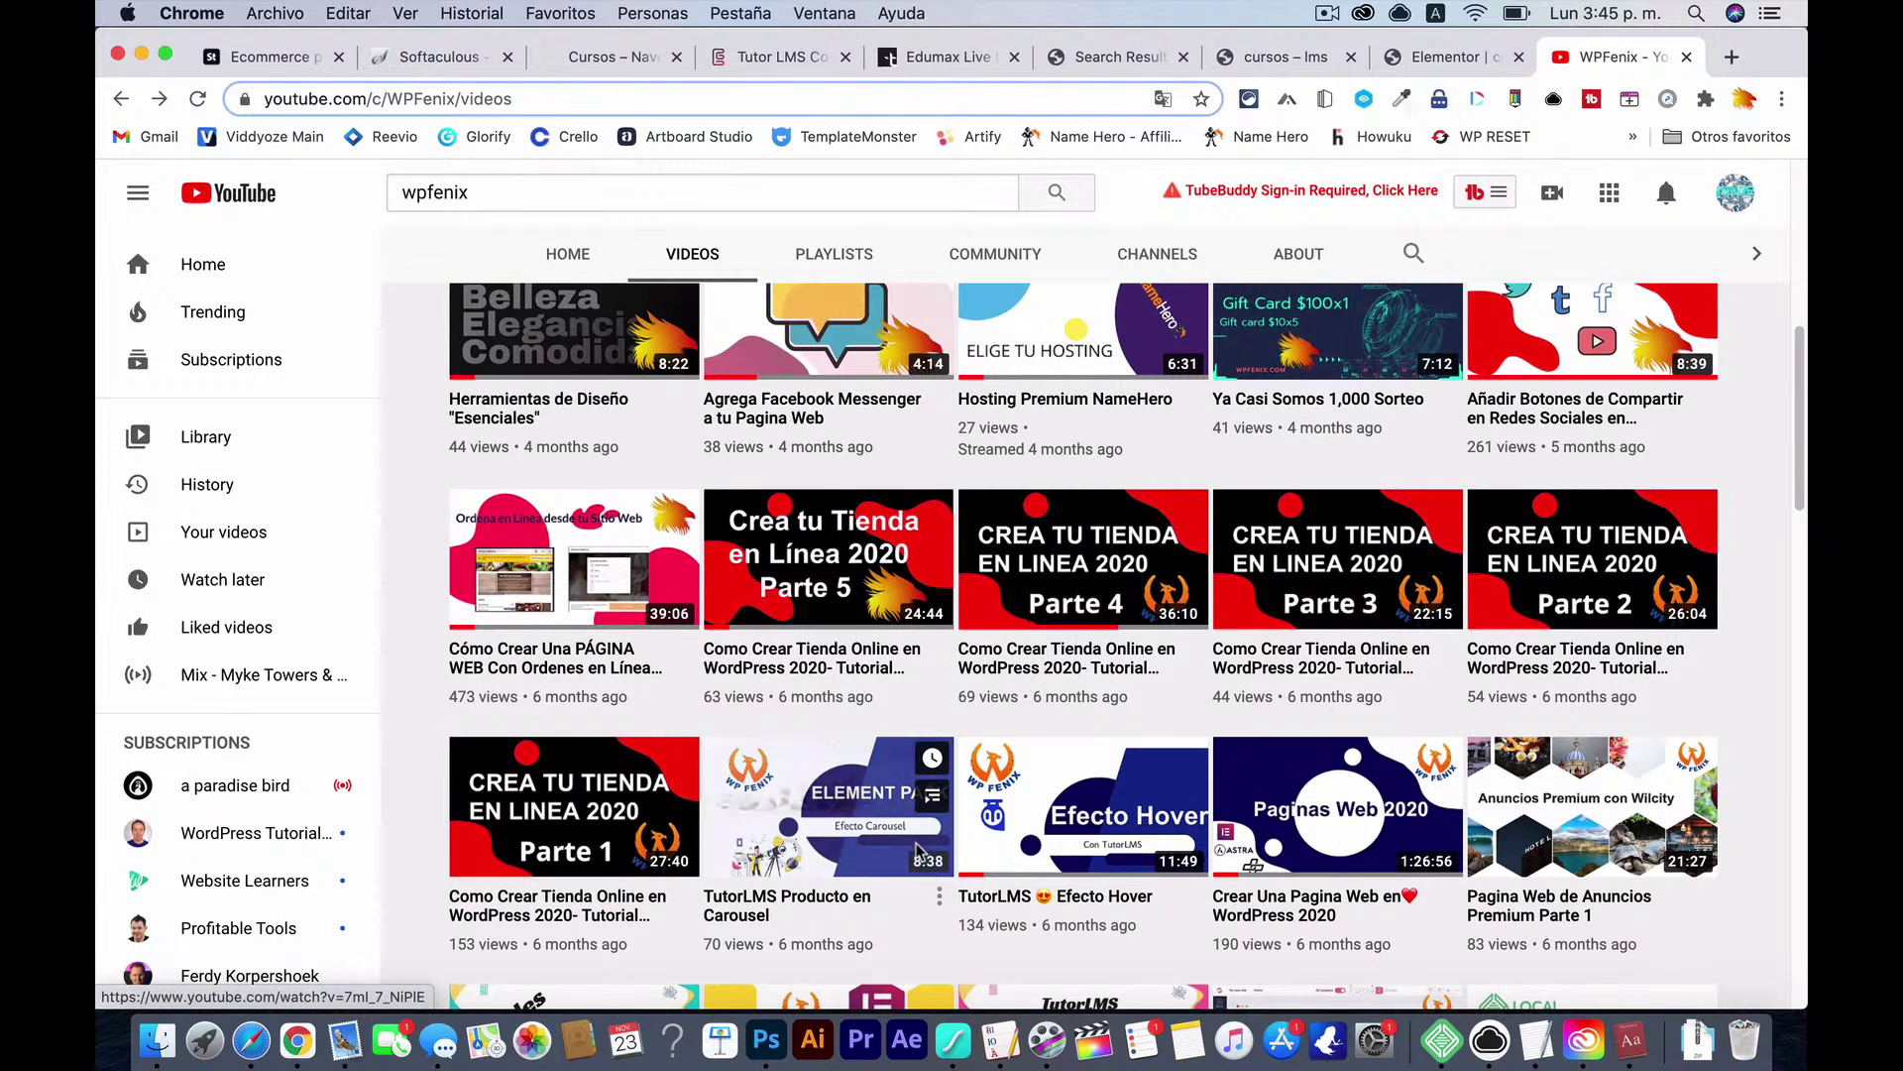
pyautogui.scroll(-1, 917, 851)
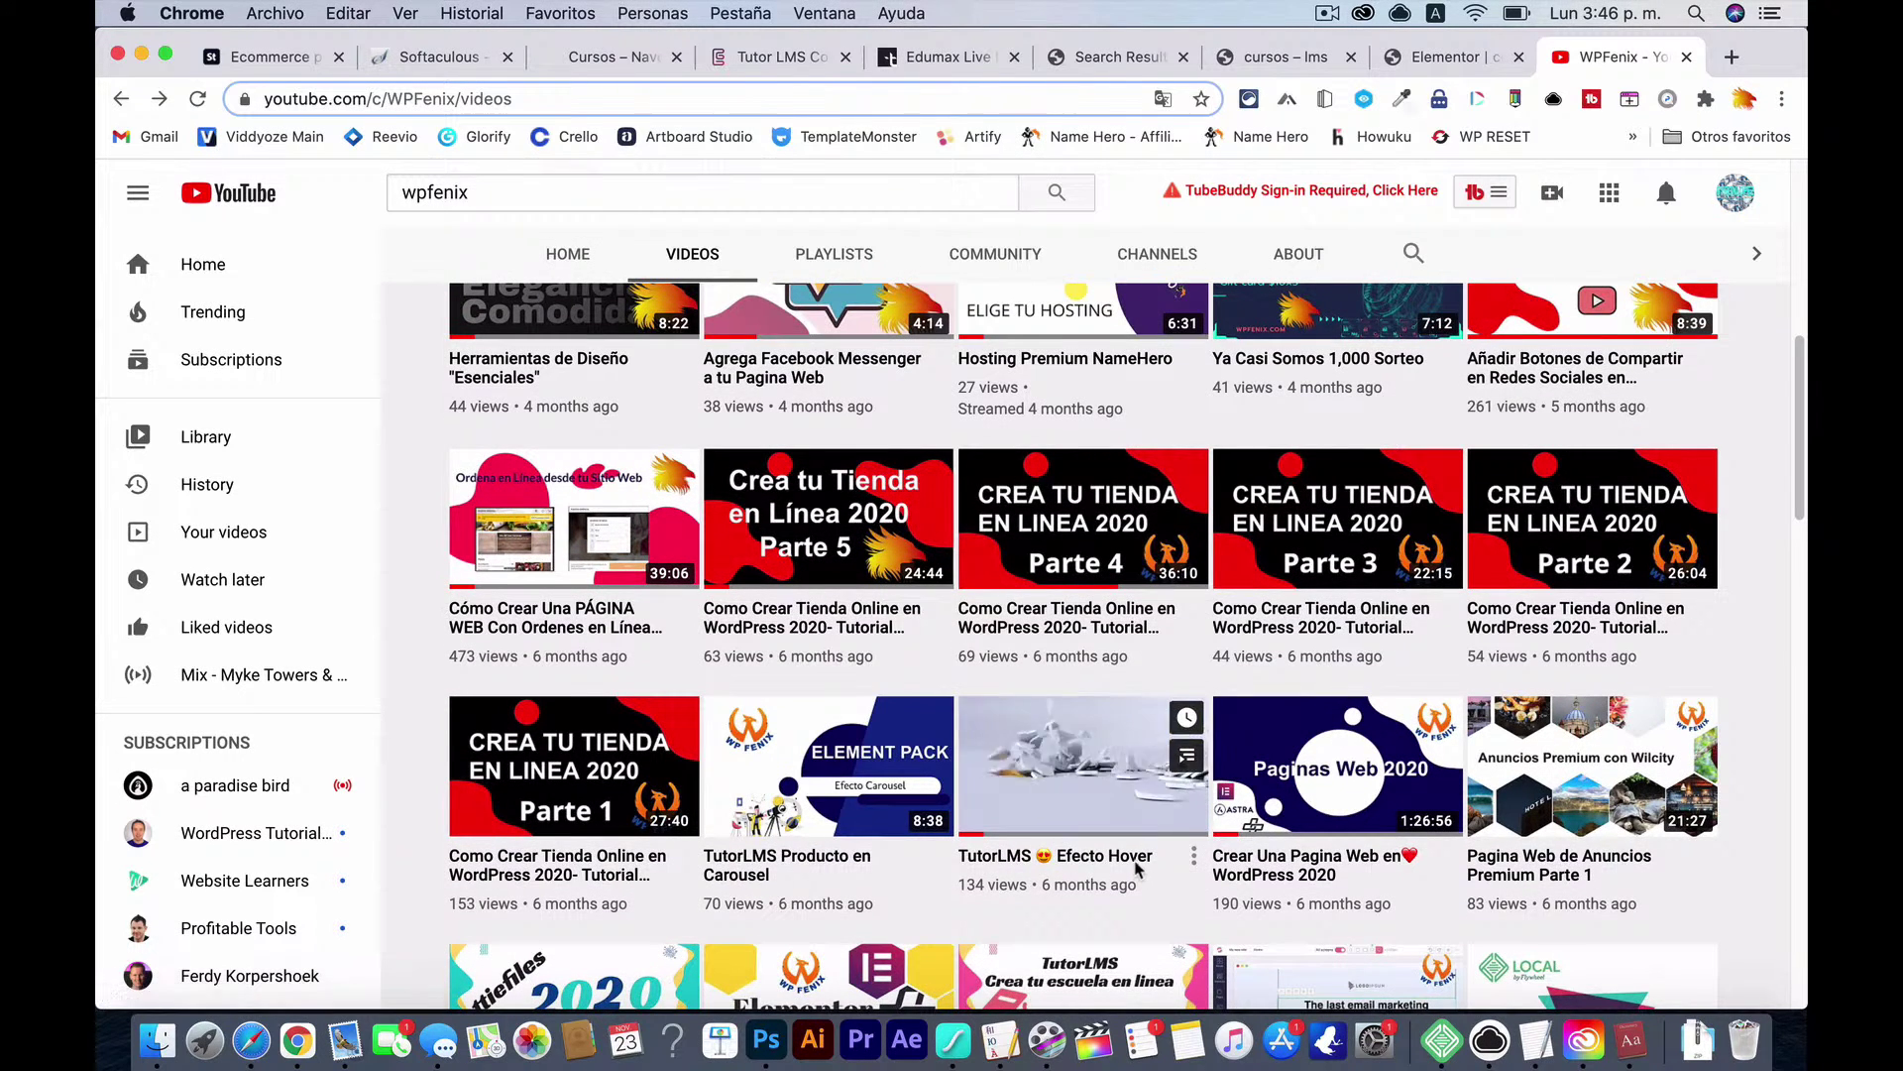
pyautogui.scroll(-2, 1097, 814)
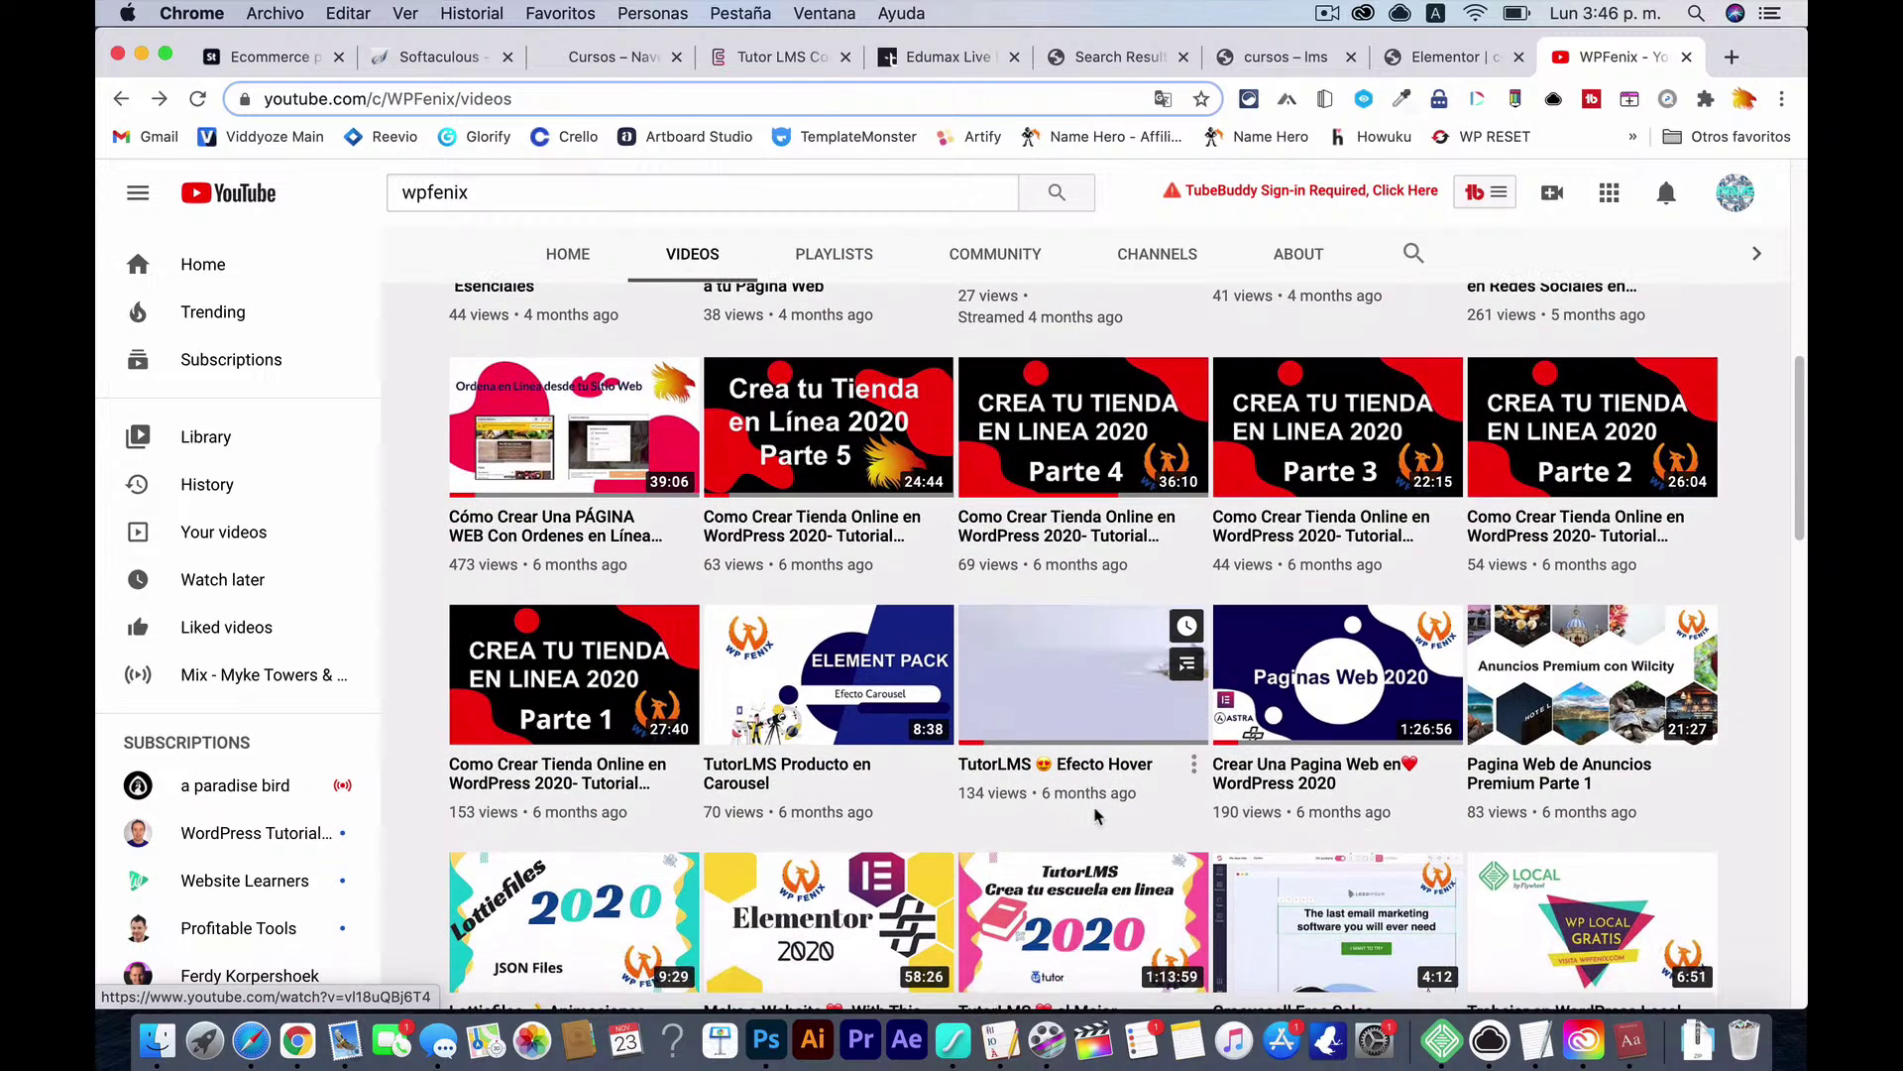
pyautogui.scroll(-3, 1097, 815)
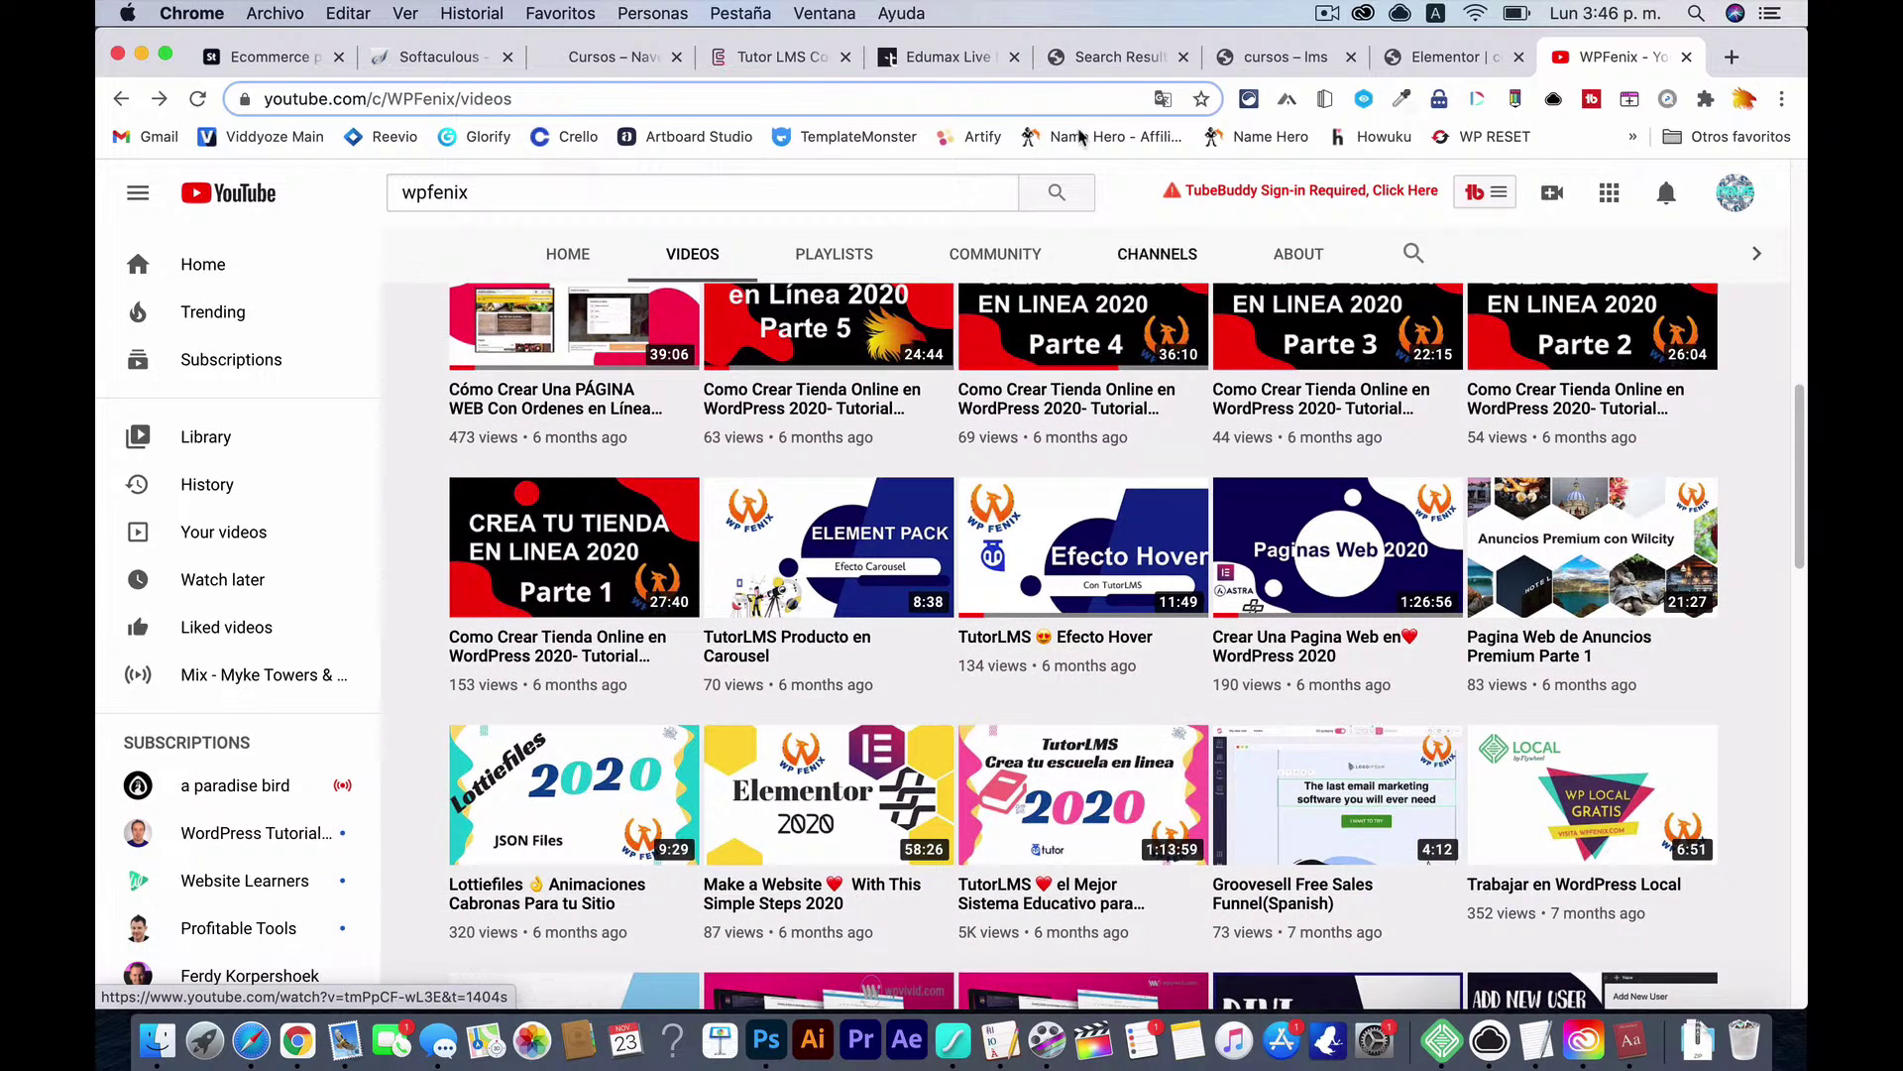
pyautogui.click(942, 56)
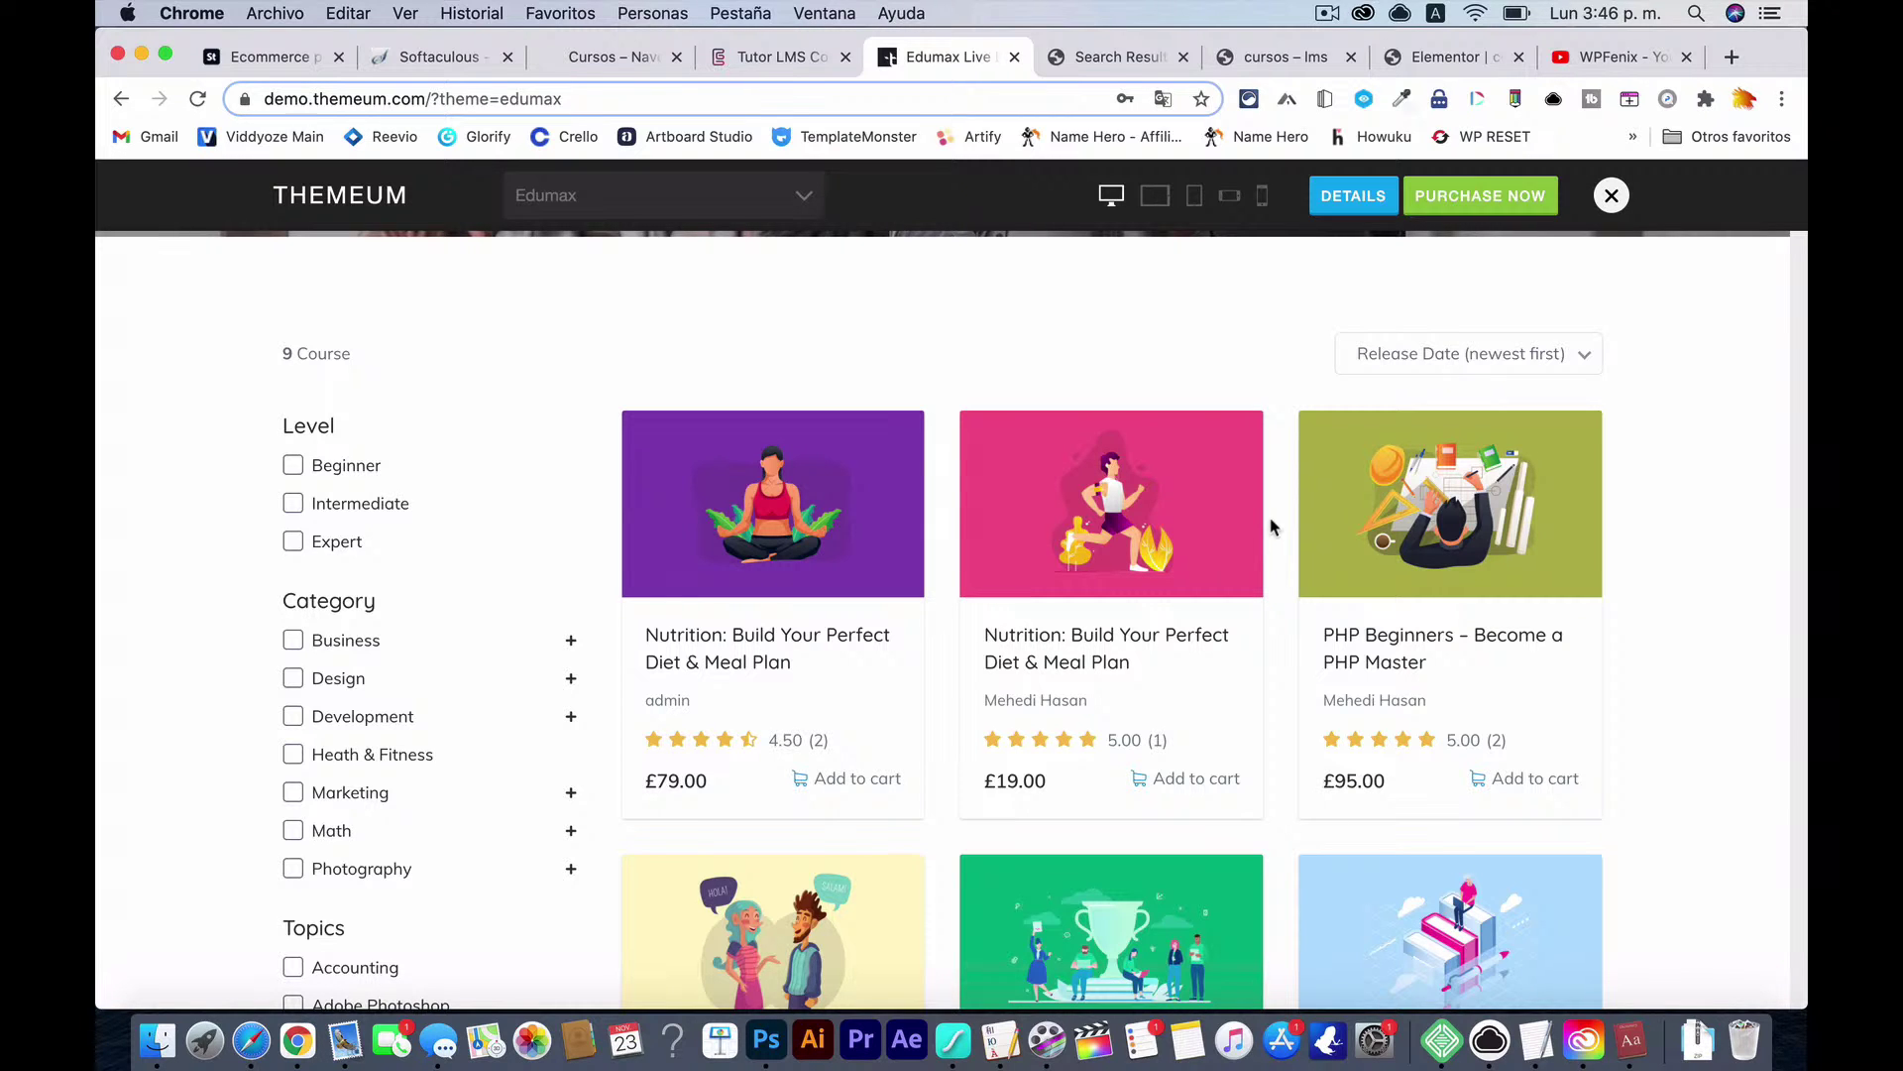
pyautogui.scroll(-1, 1274, 527)
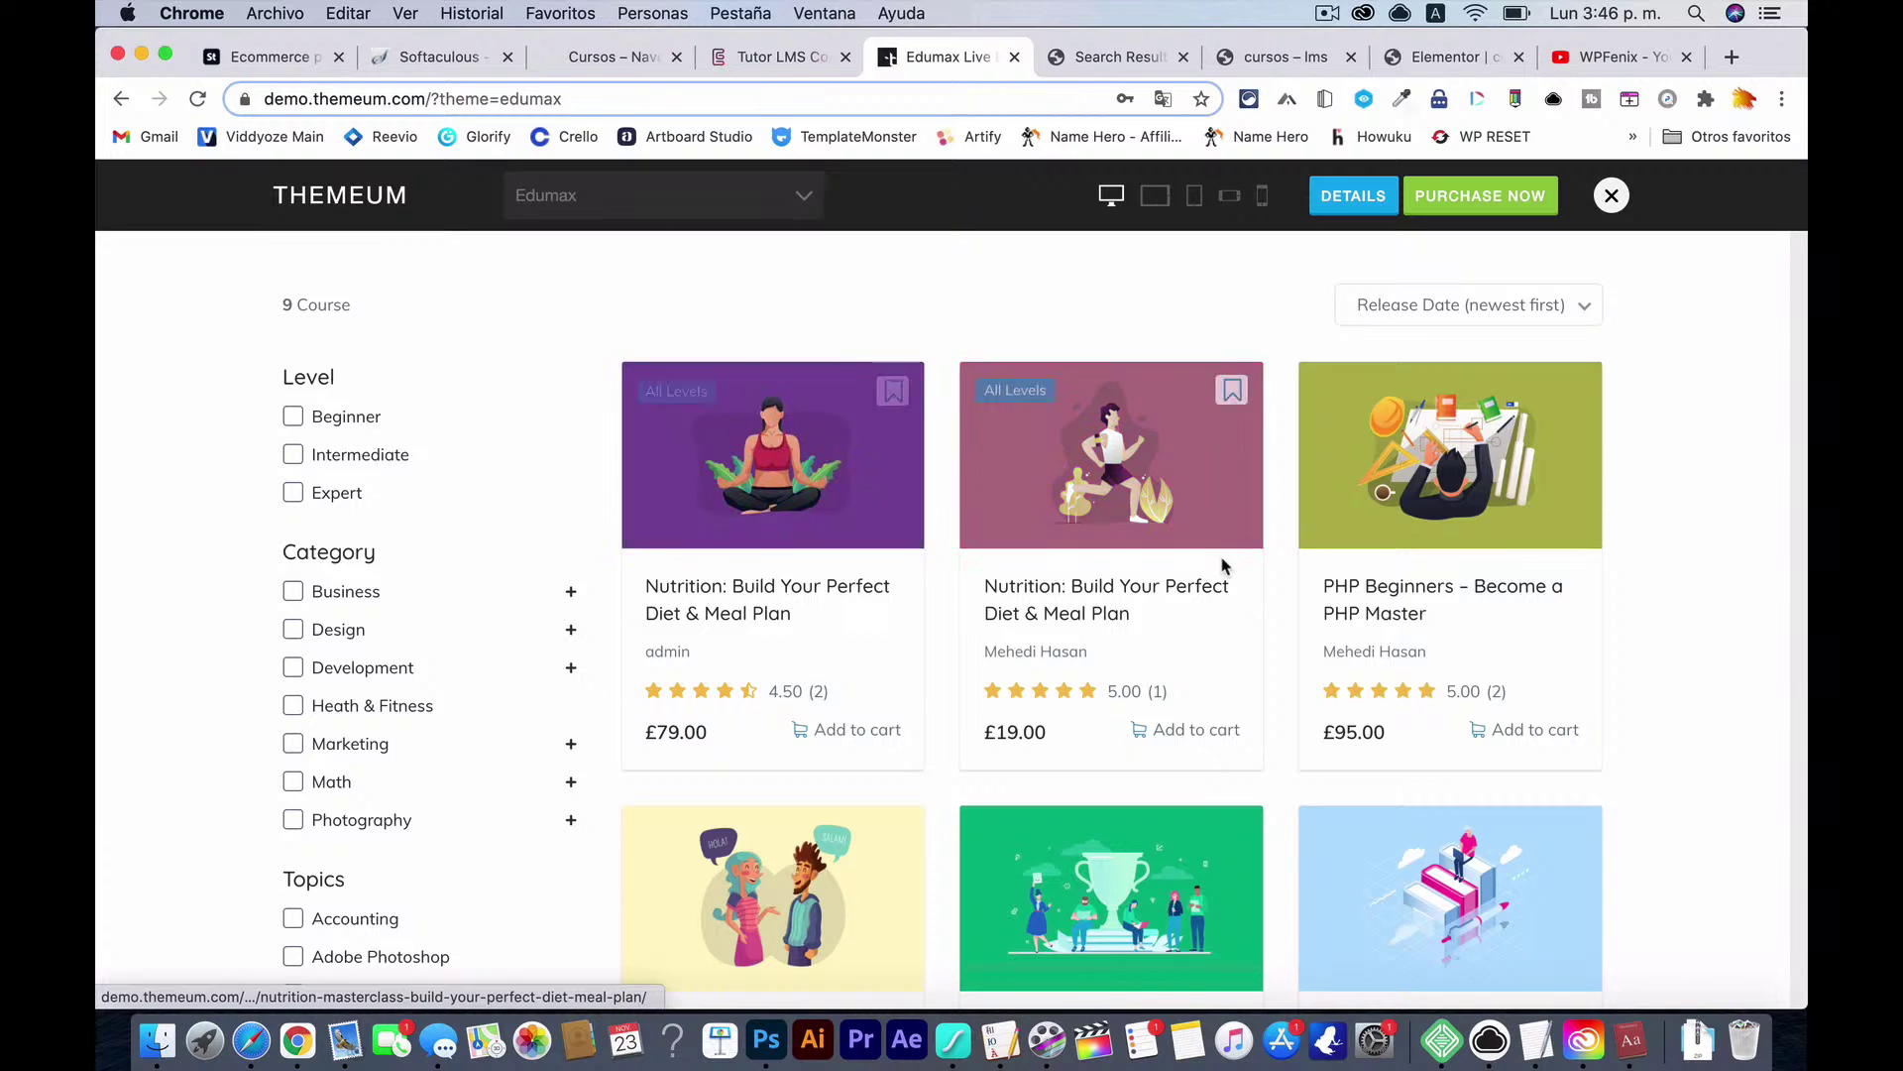
pyautogui.scroll(-1, 1686, 680)
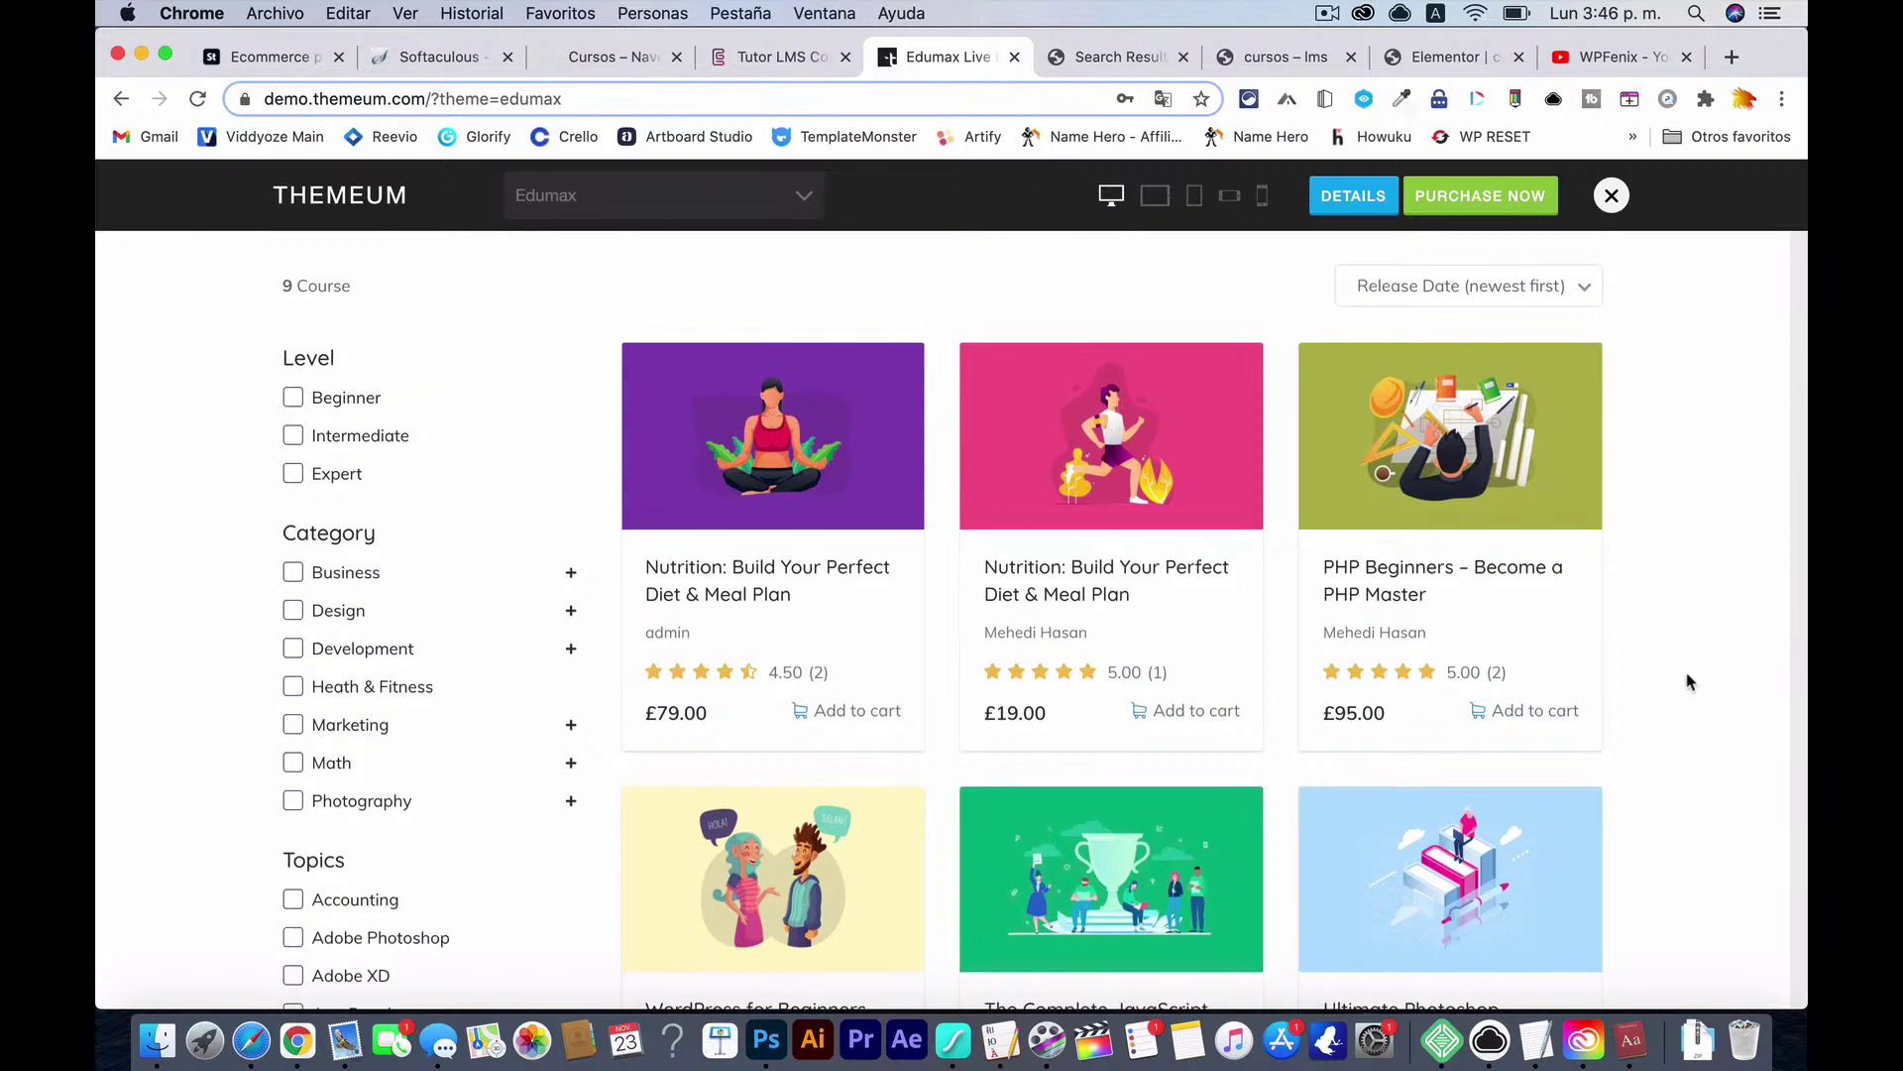
pyautogui.scroll(3, 1689, 681)
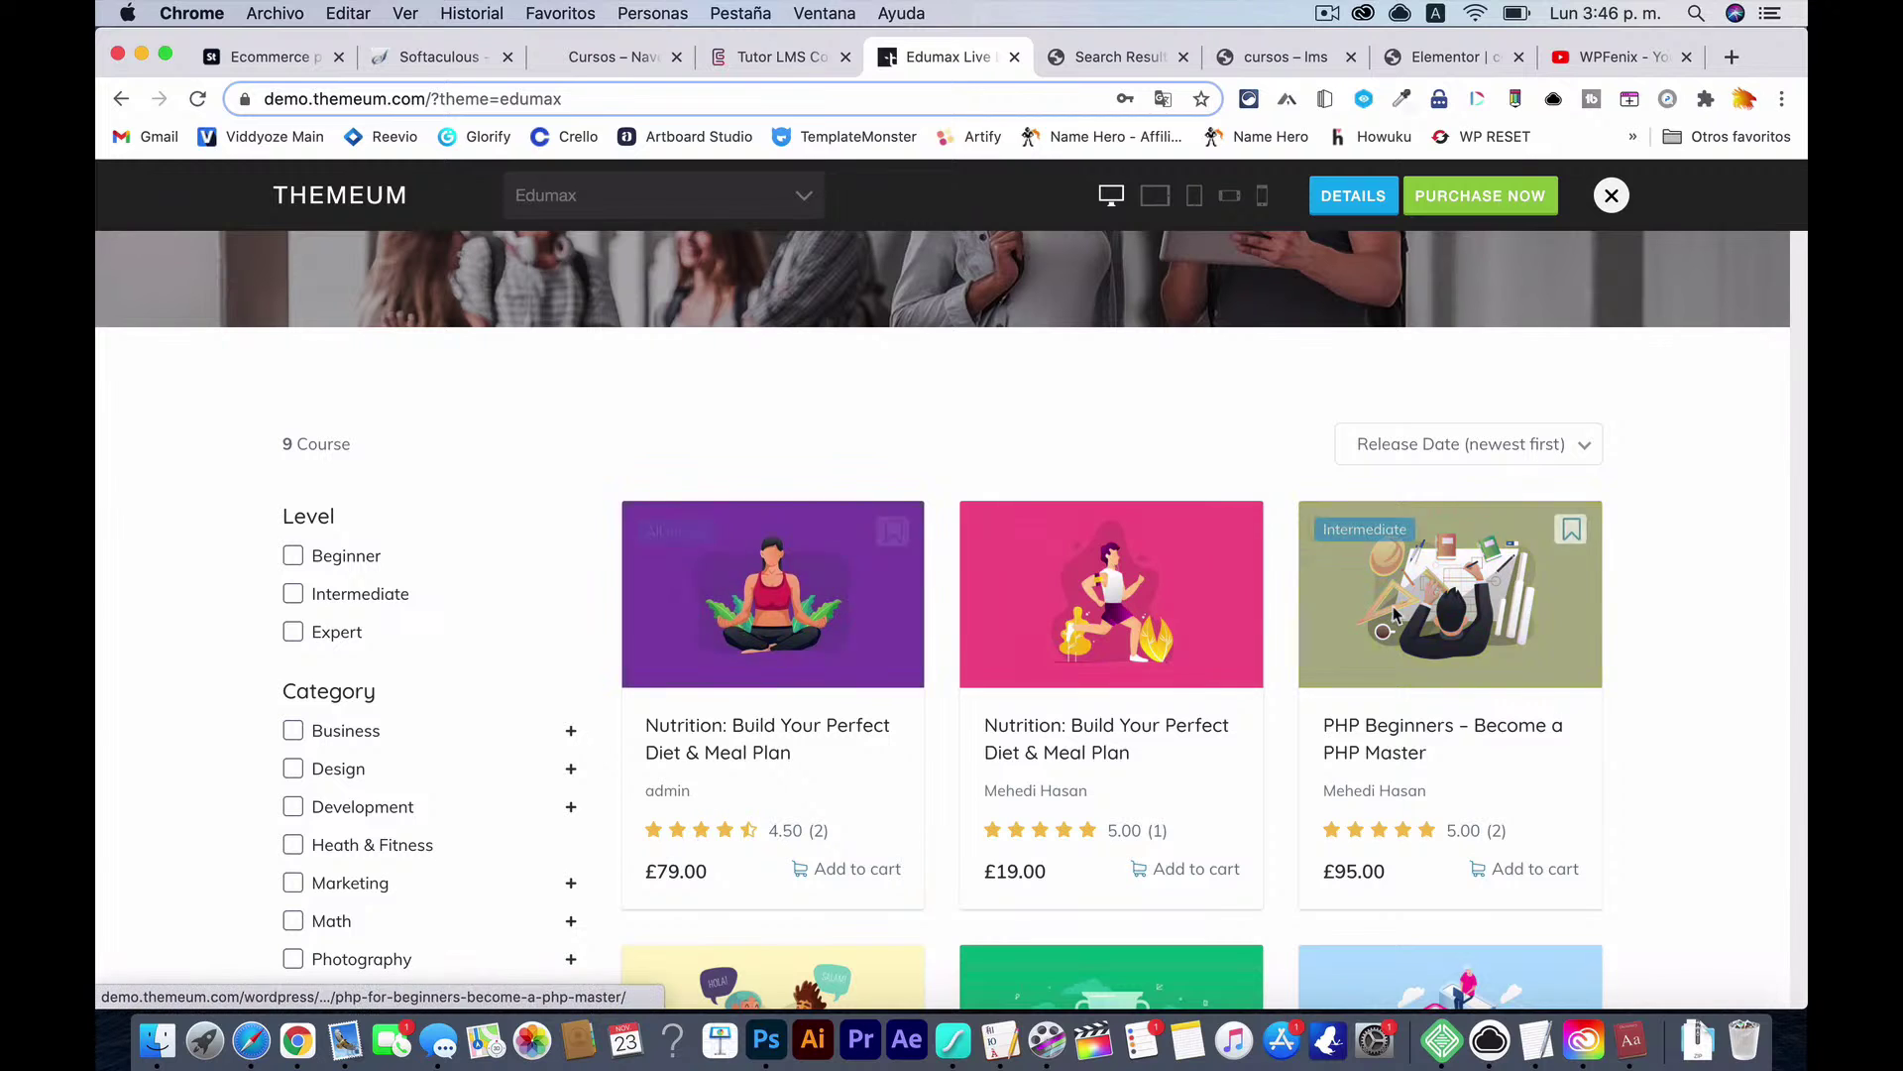
pyautogui.scroll(-1, 1640, 766)
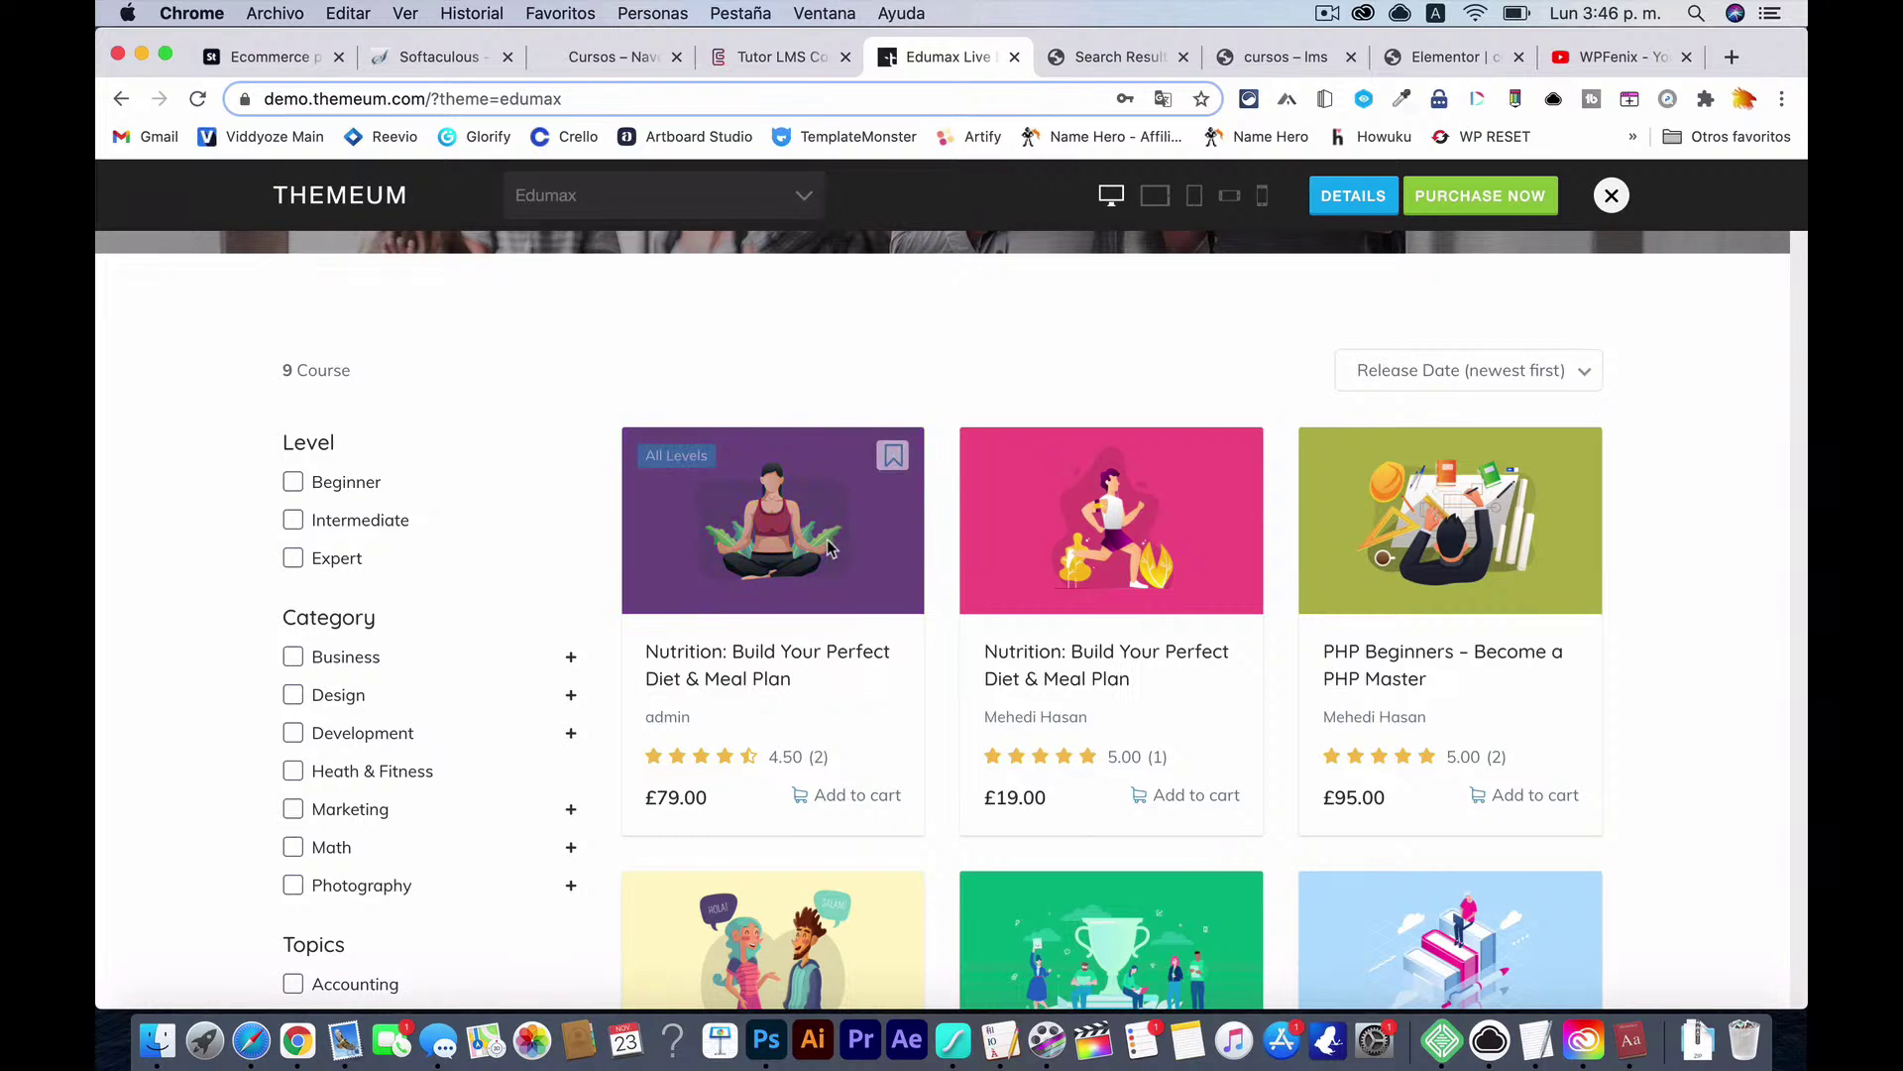
pyautogui.scroll(-2, 944, 764)
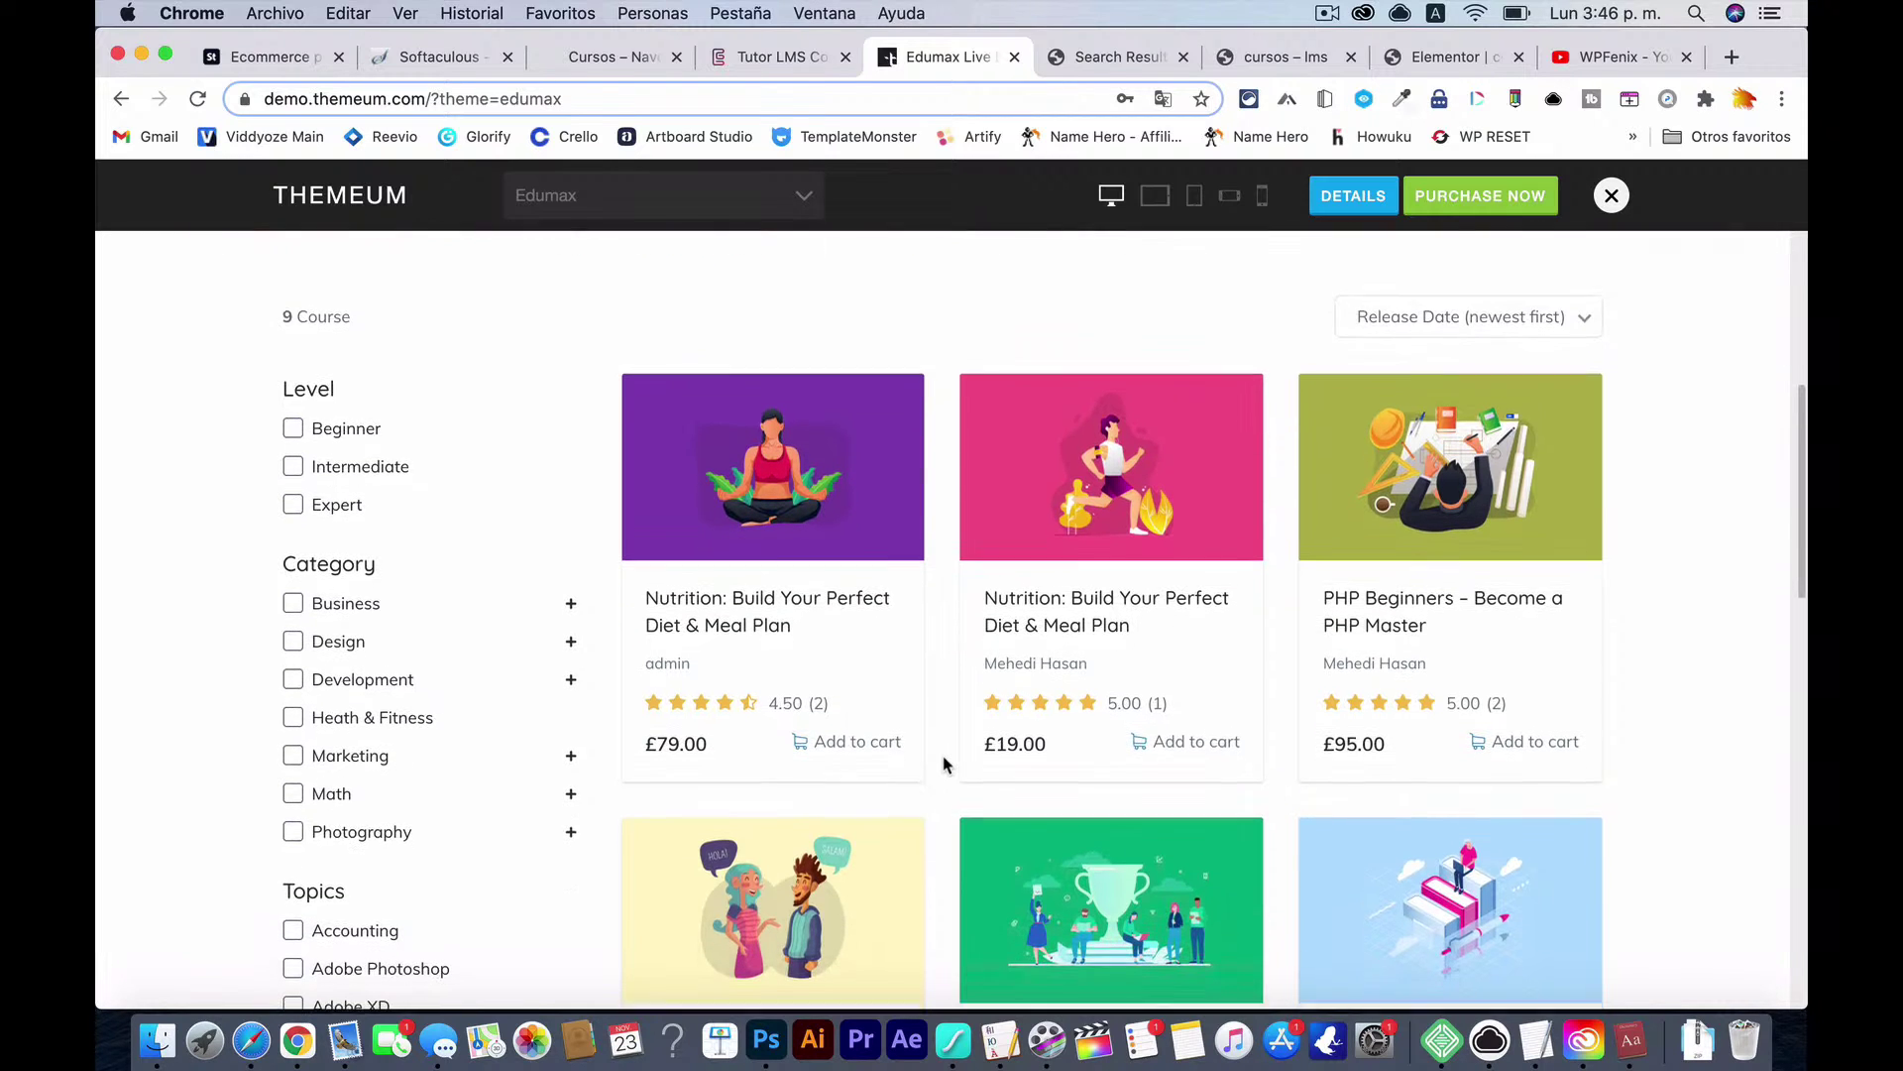
# Step: Open the local cursos 2 course page and check its sorting options, keeping newest release date
pyautogui.click(1111, 61)
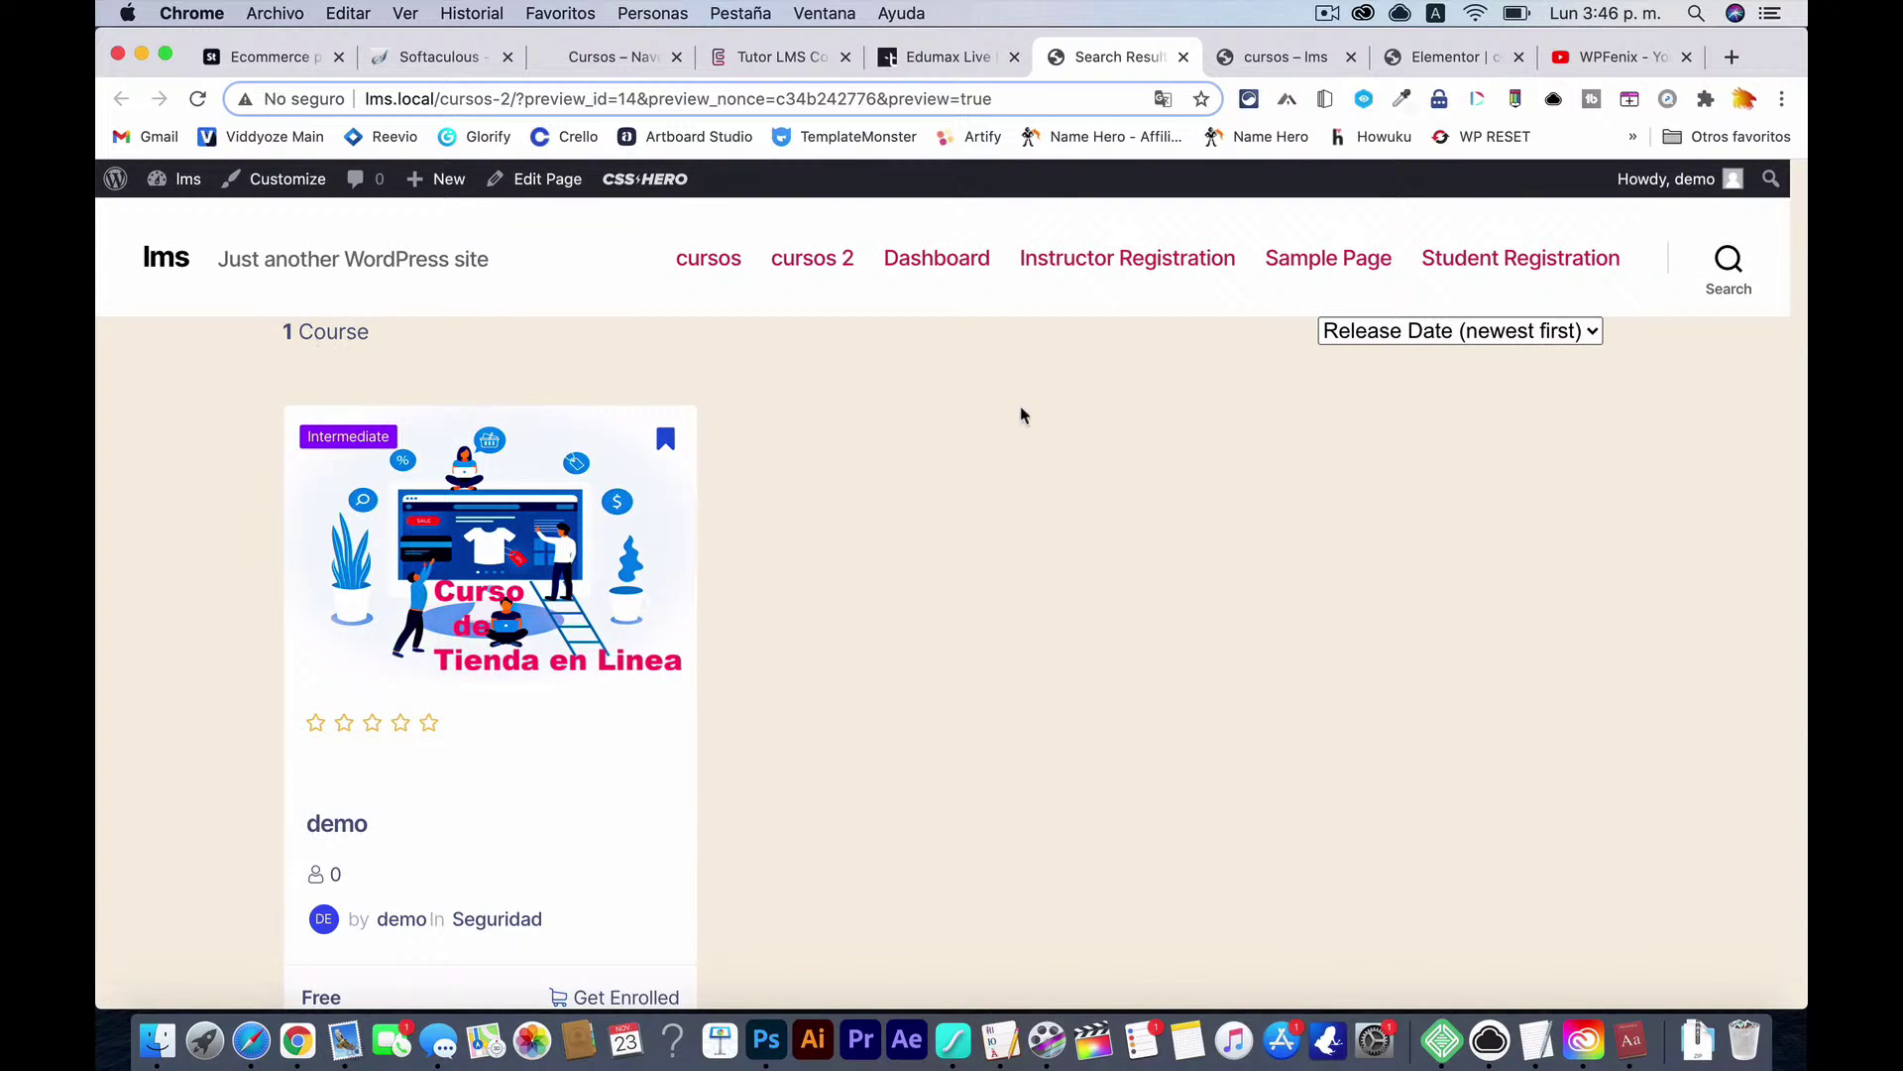
pyautogui.click(1542, 330)
pyautogui.click(1537, 333)
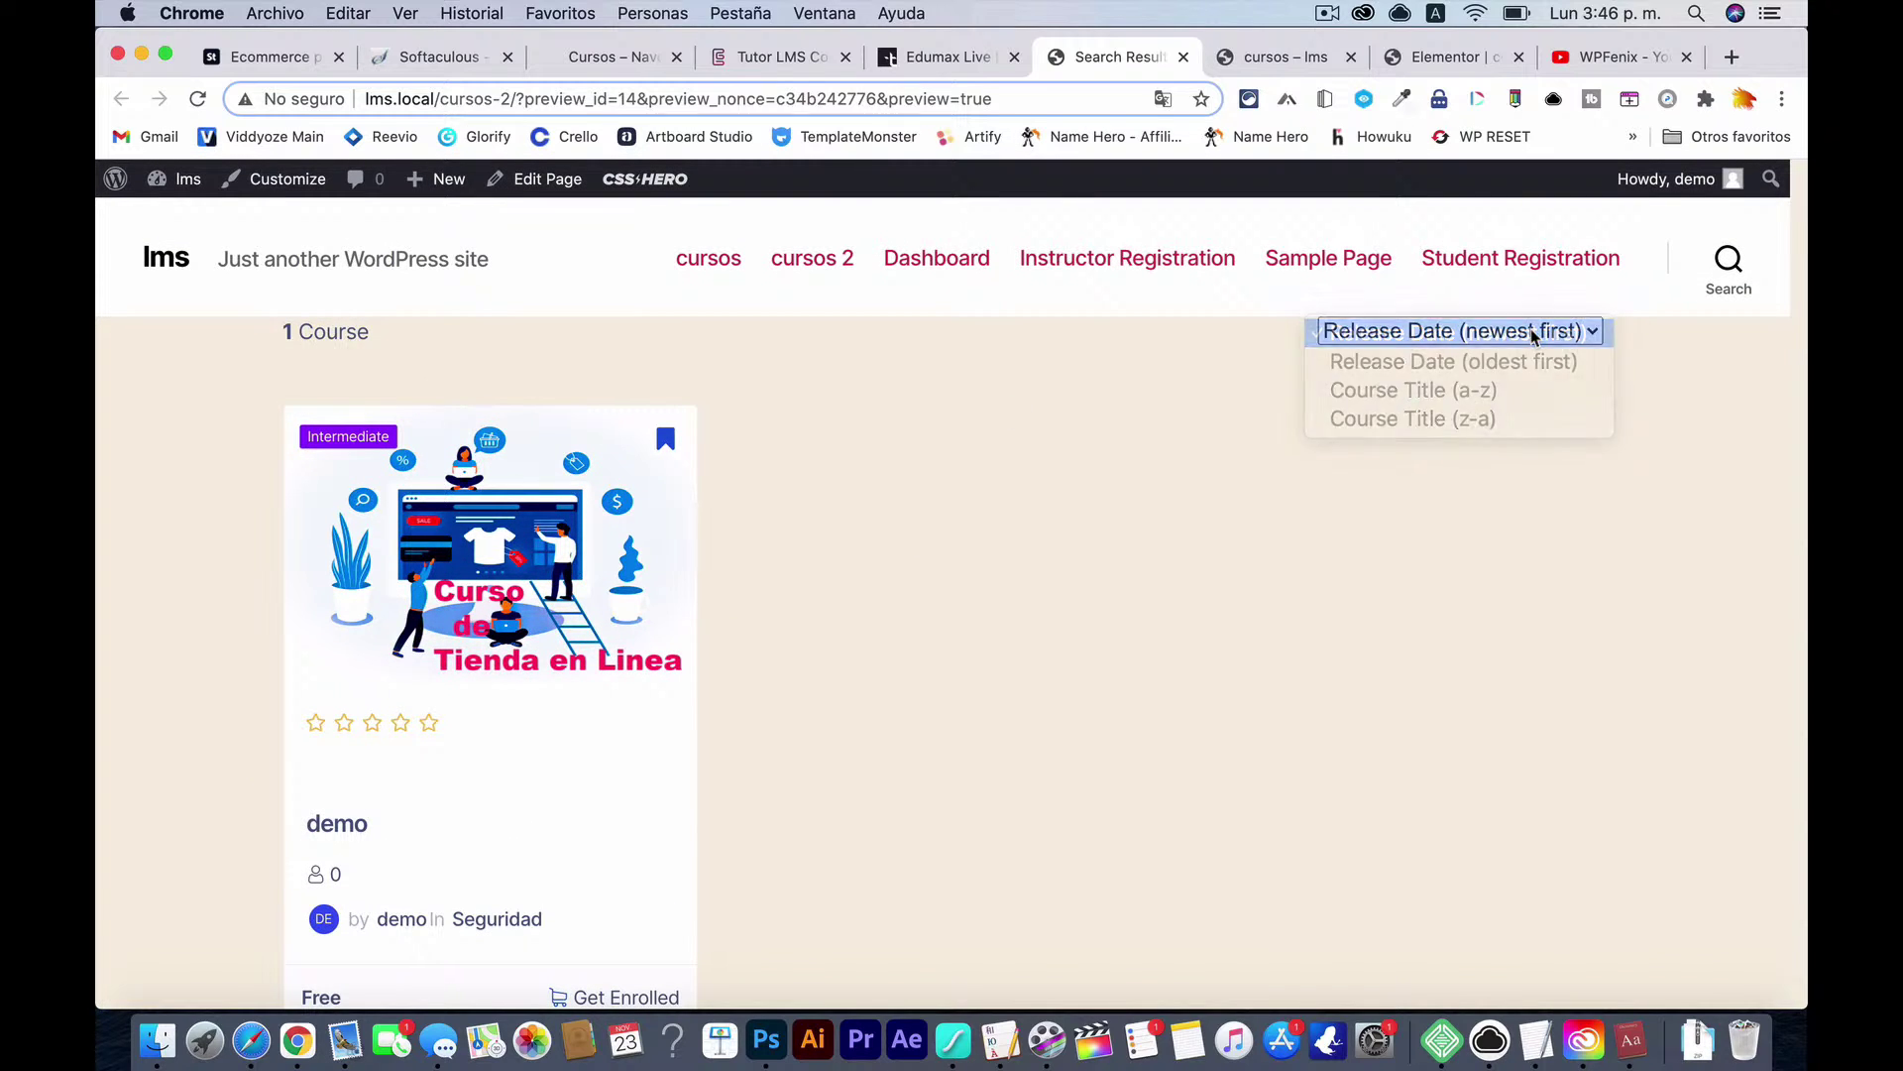
pyautogui.click(1535, 333)
pyautogui.click(1535, 333)
pyautogui.click(1534, 333)
pyautogui.click(1535, 334)
pyautogui.click(1507, 337)
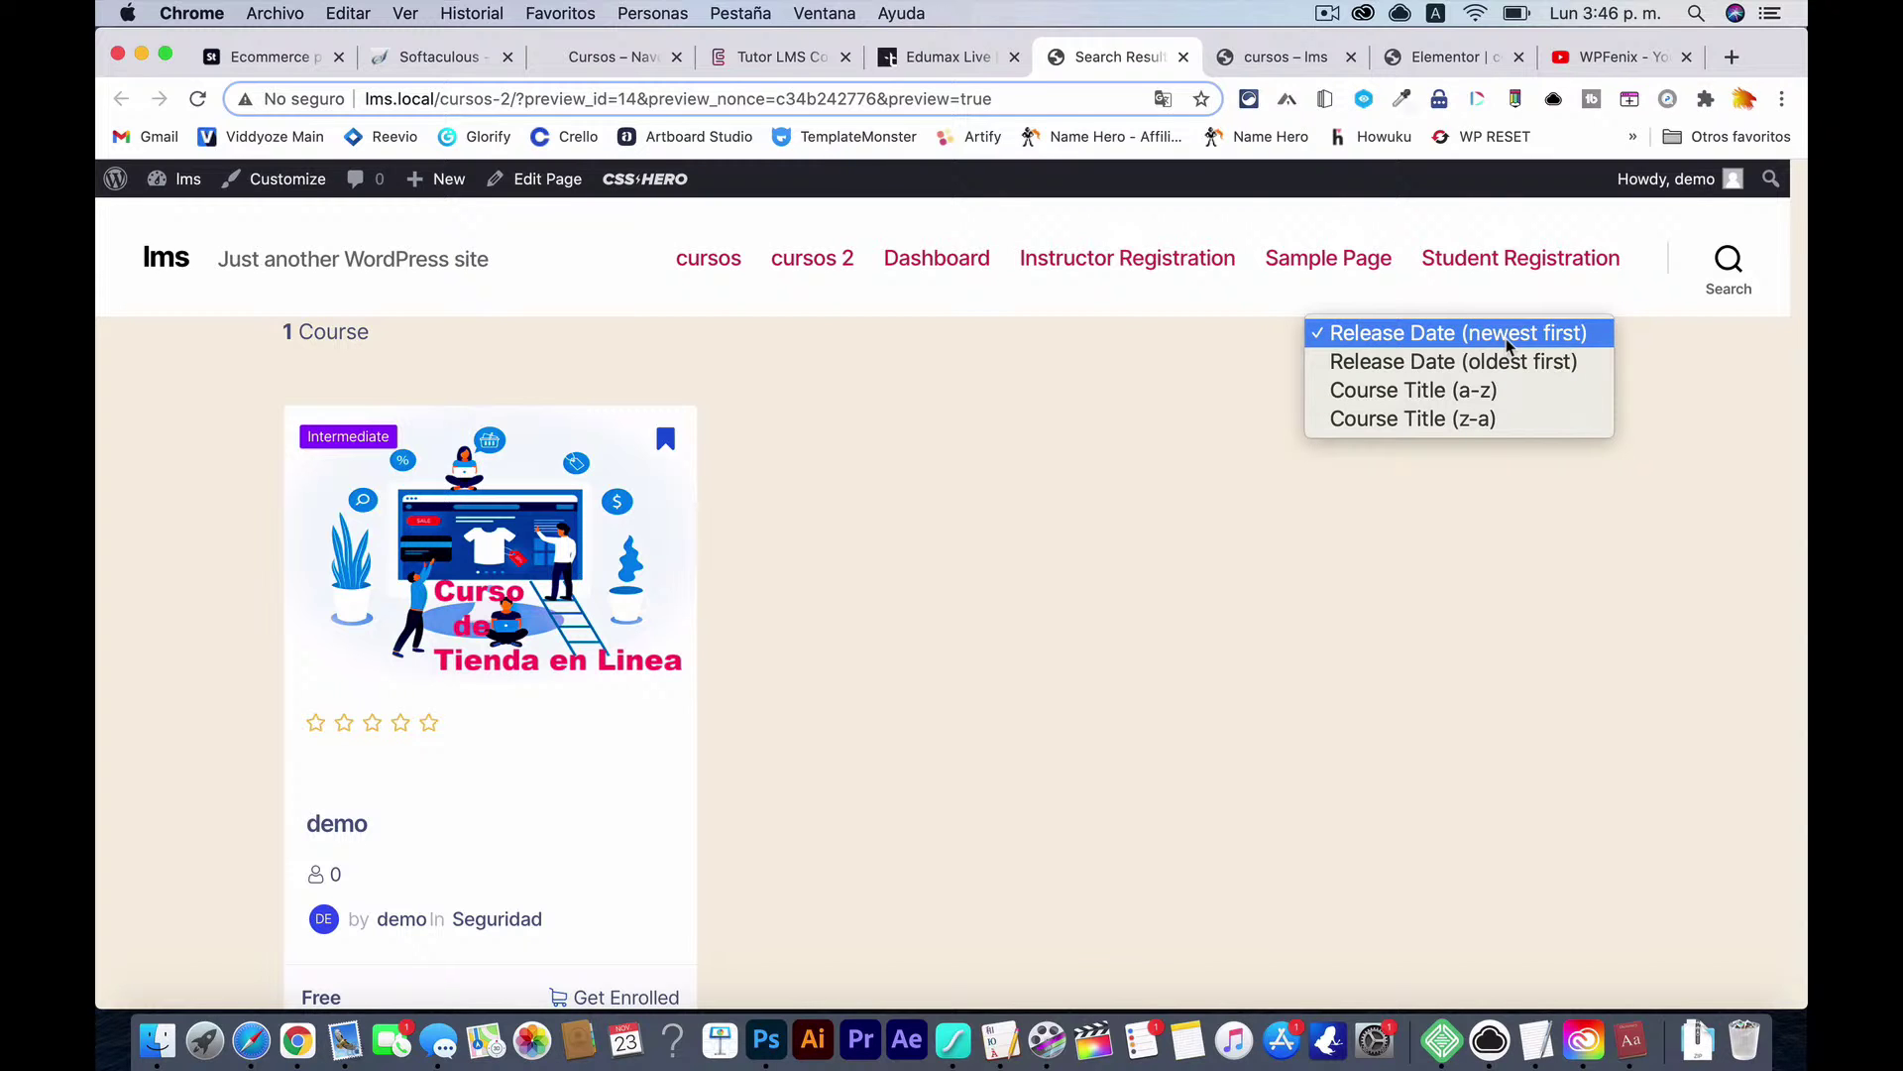
pyautogui.click(1269, 59)
# Step: Scroll the local cursos page preview and compare it with the Edumax course grid
pyautogui.click(1268, 59)
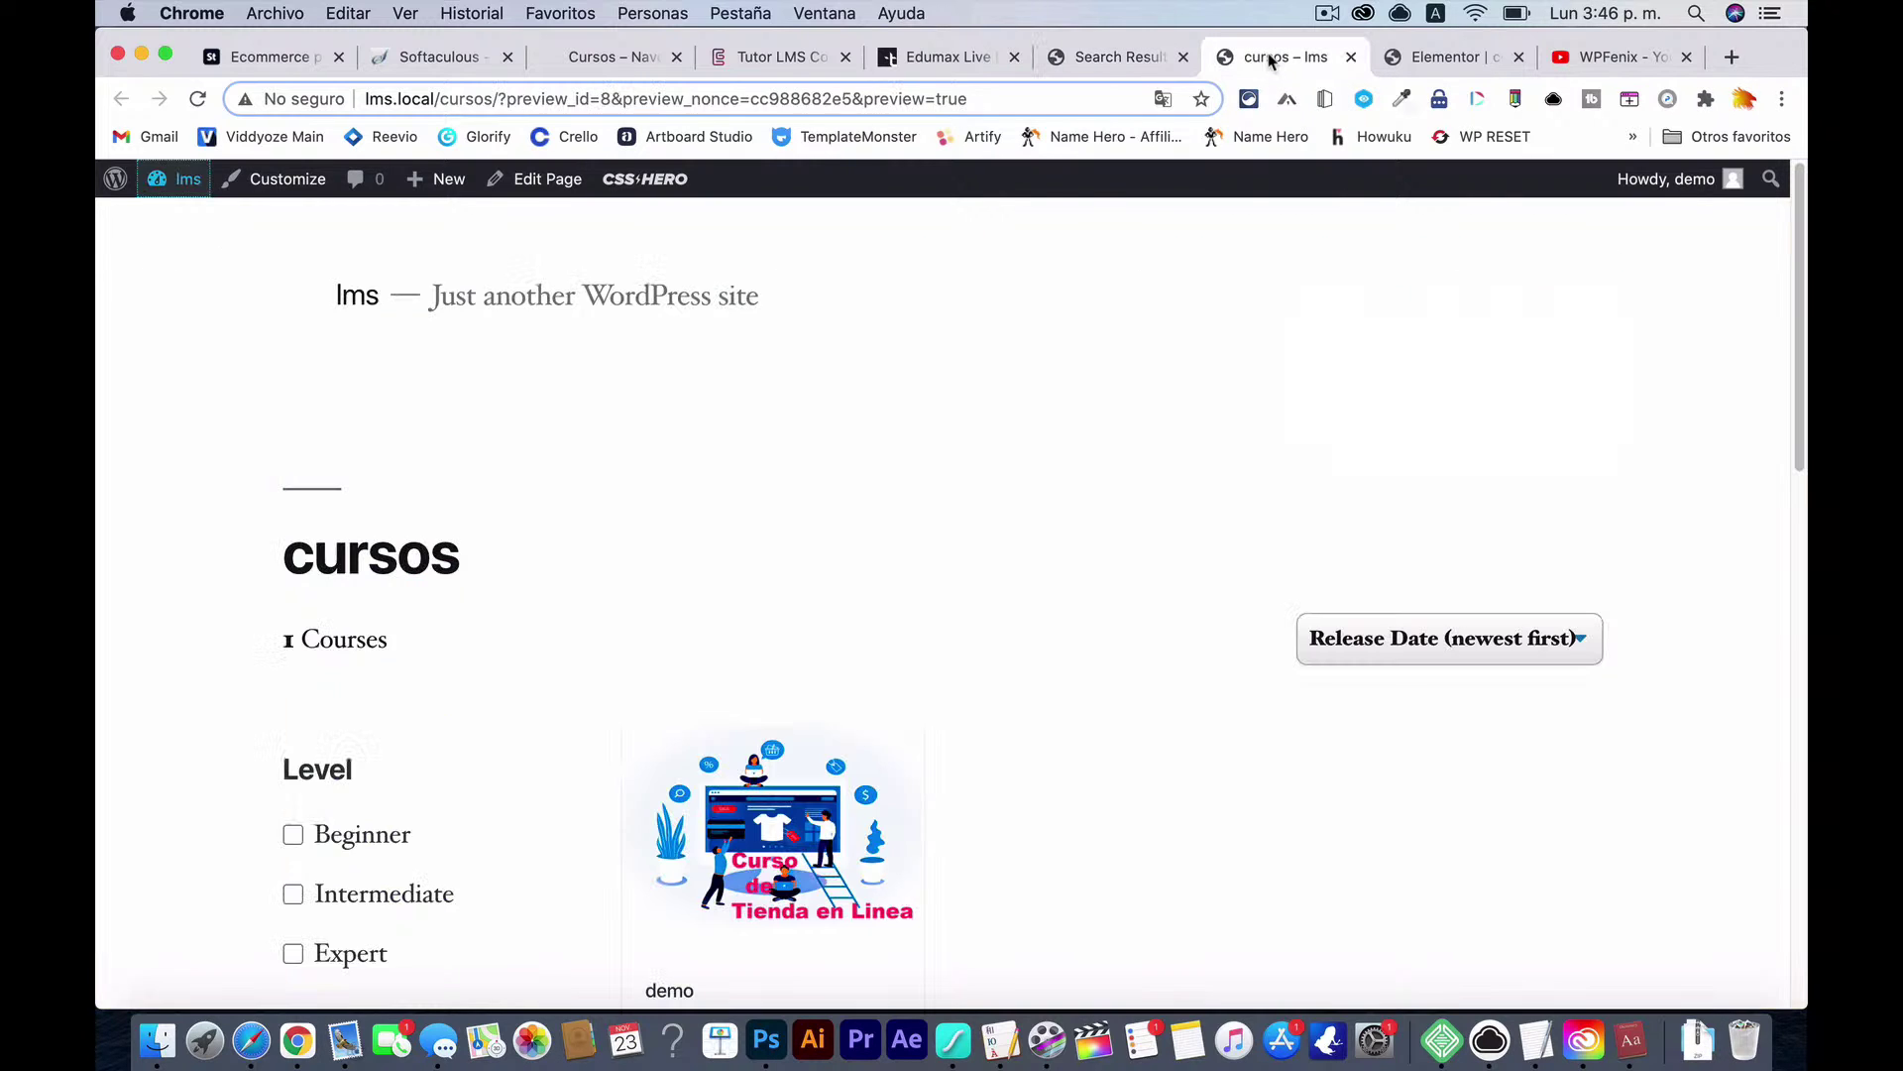
pyautogui.scroll(-2, 1046, 656)
pyautogui.scroll(-1, 1046, 657)
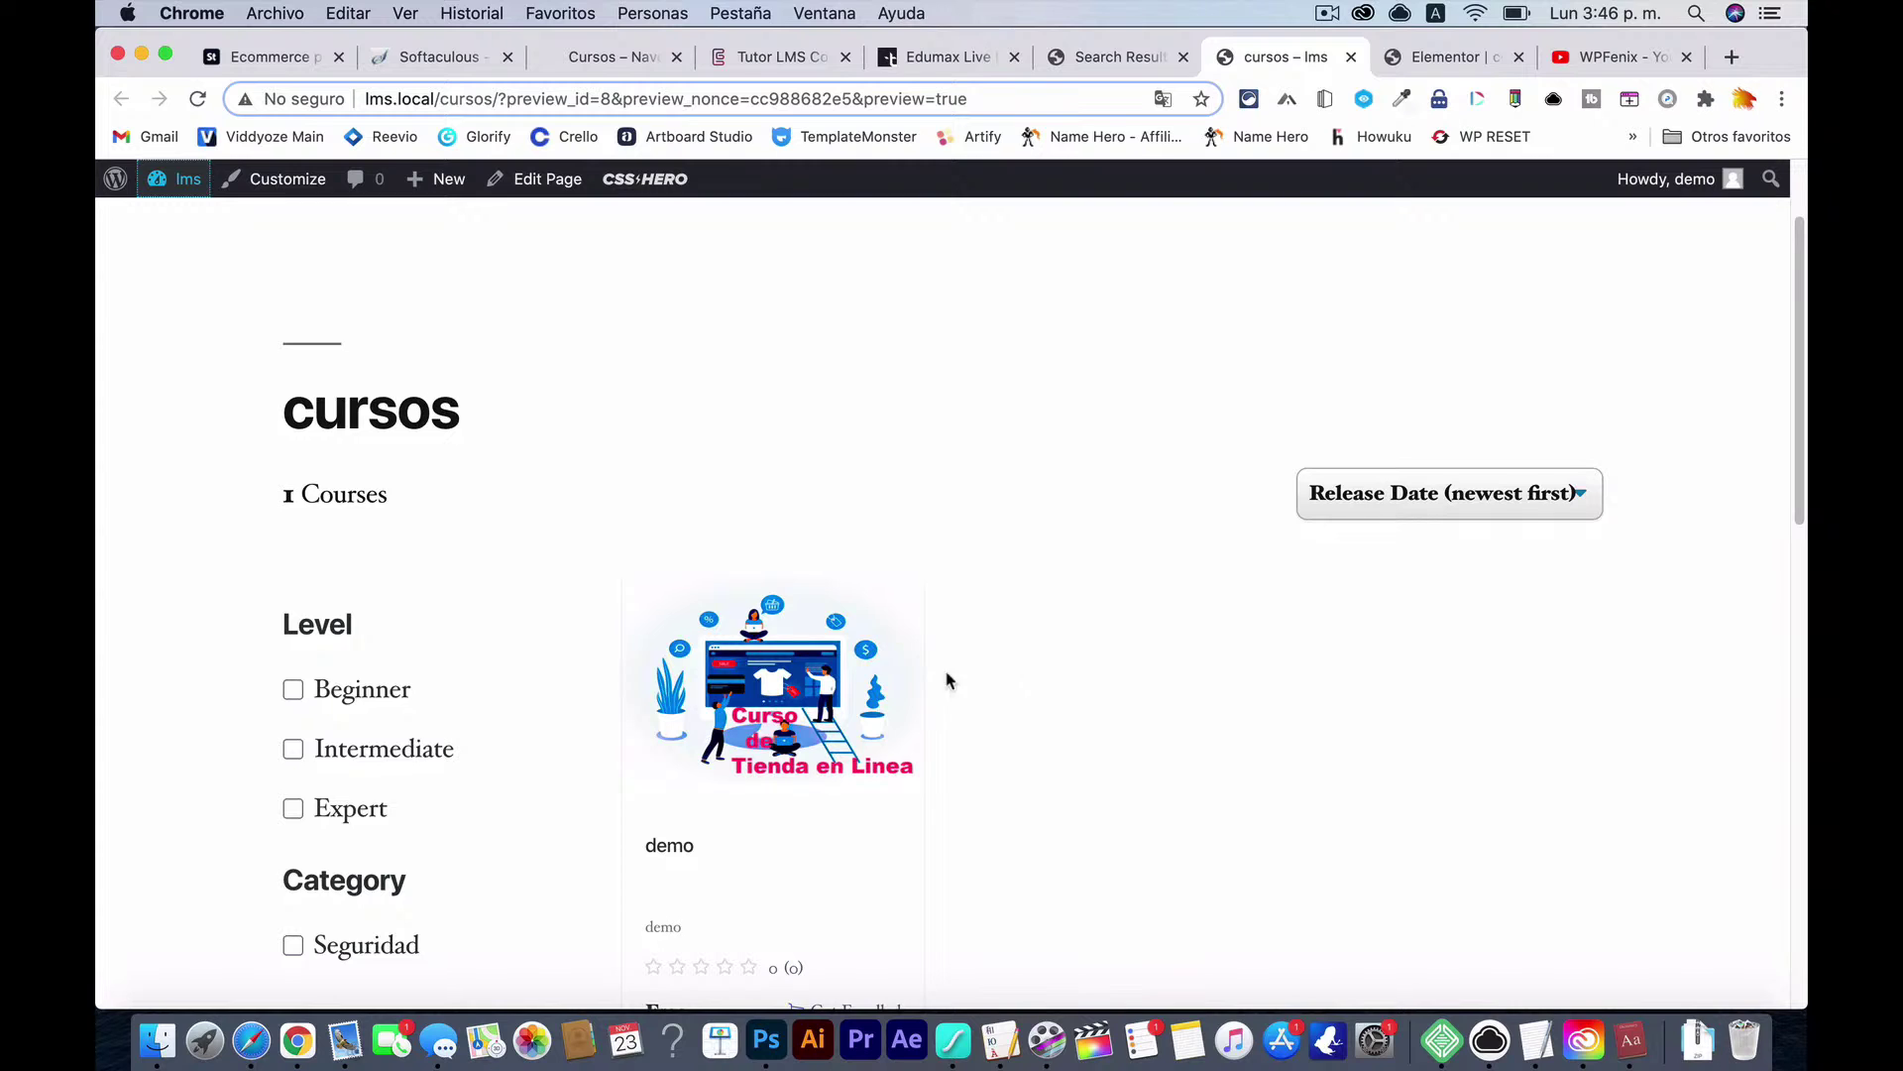
pyautogui.scroll(-2, 1150, 729)
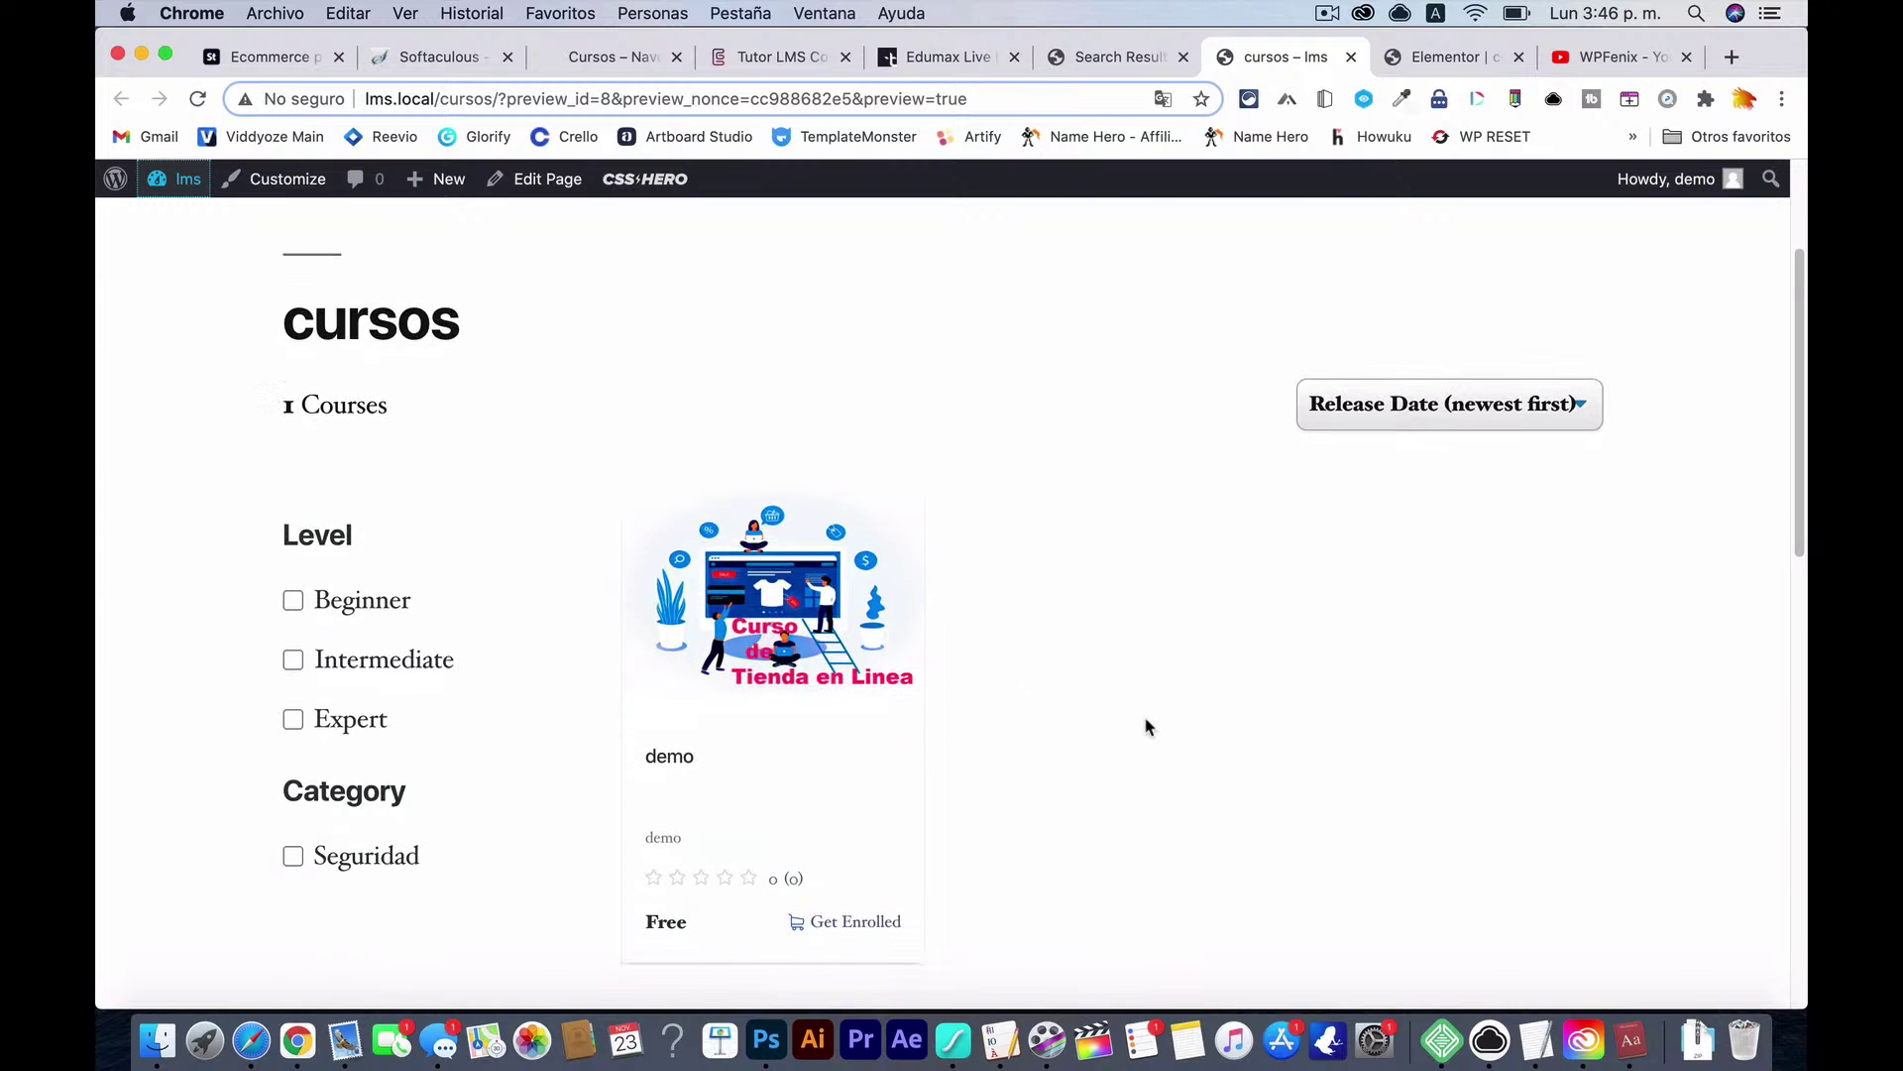
pyautogui.click(943, 59)
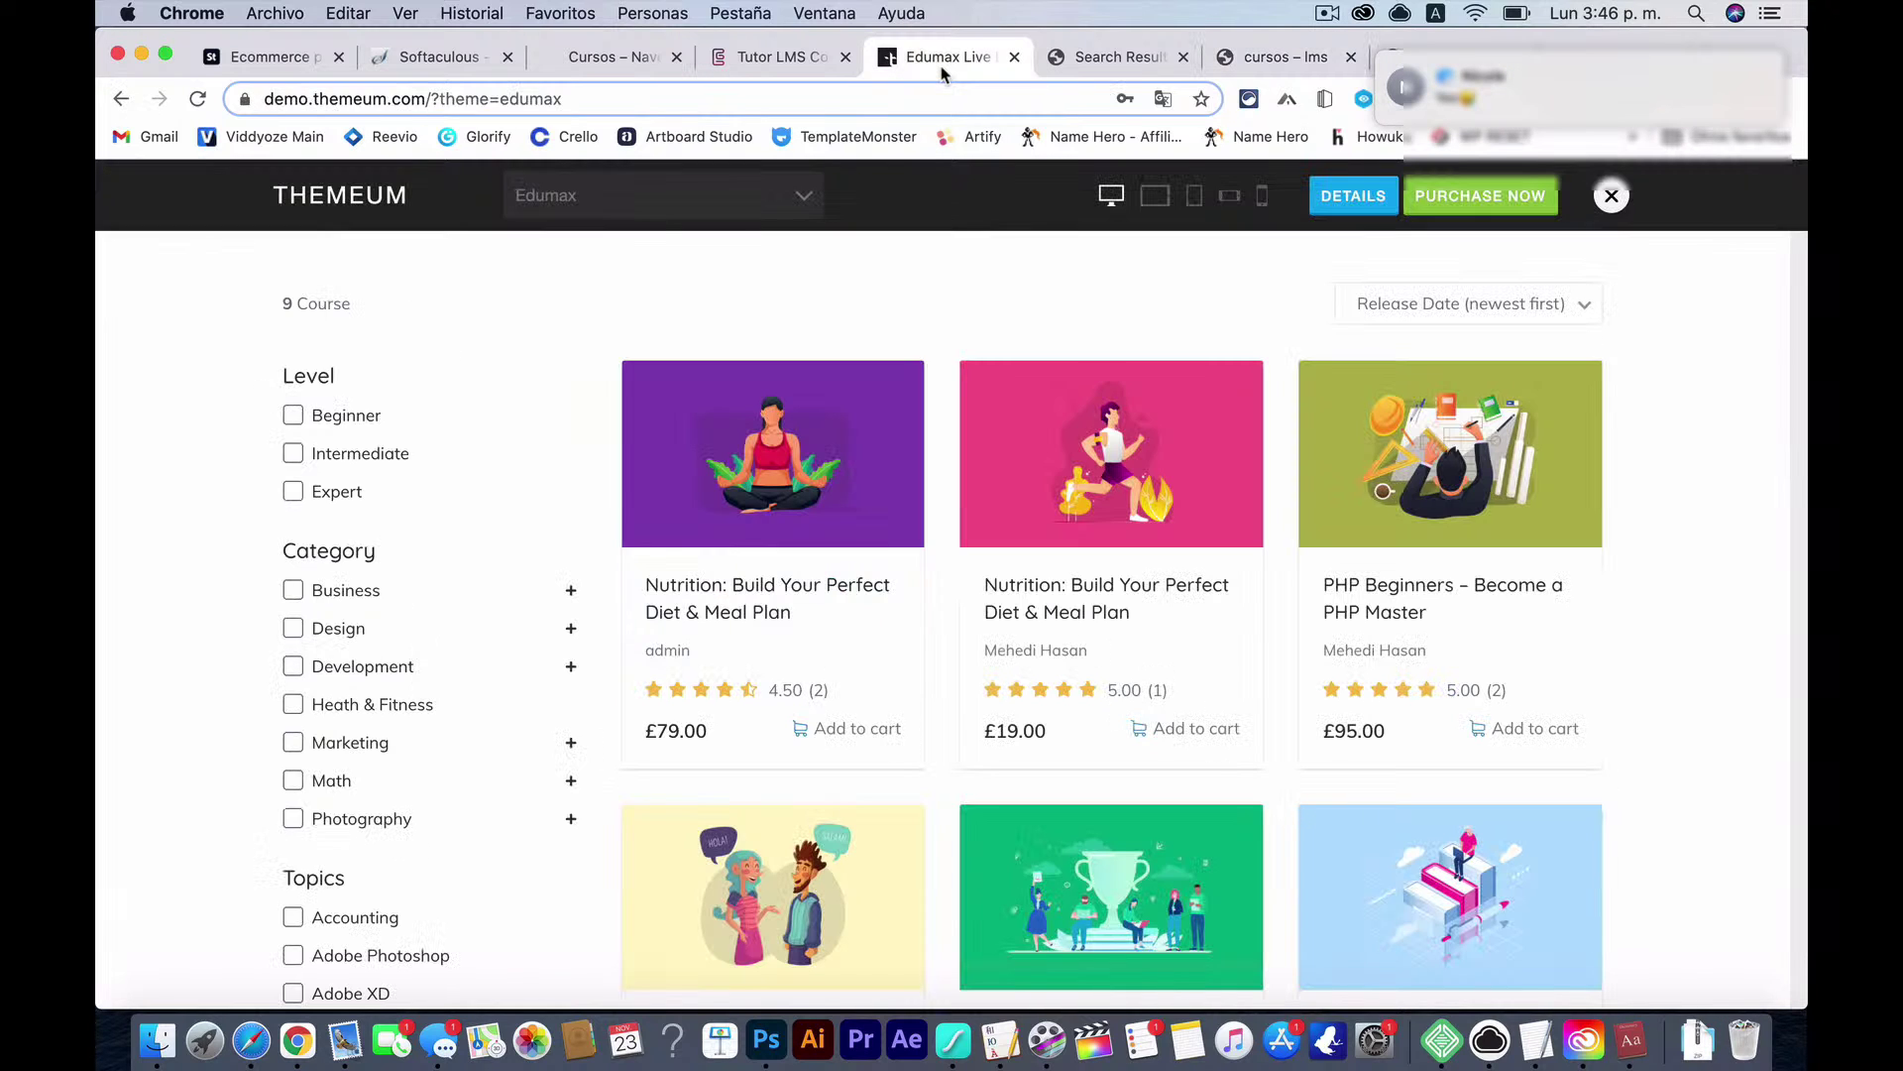
pyautogui.click(1276, 58)
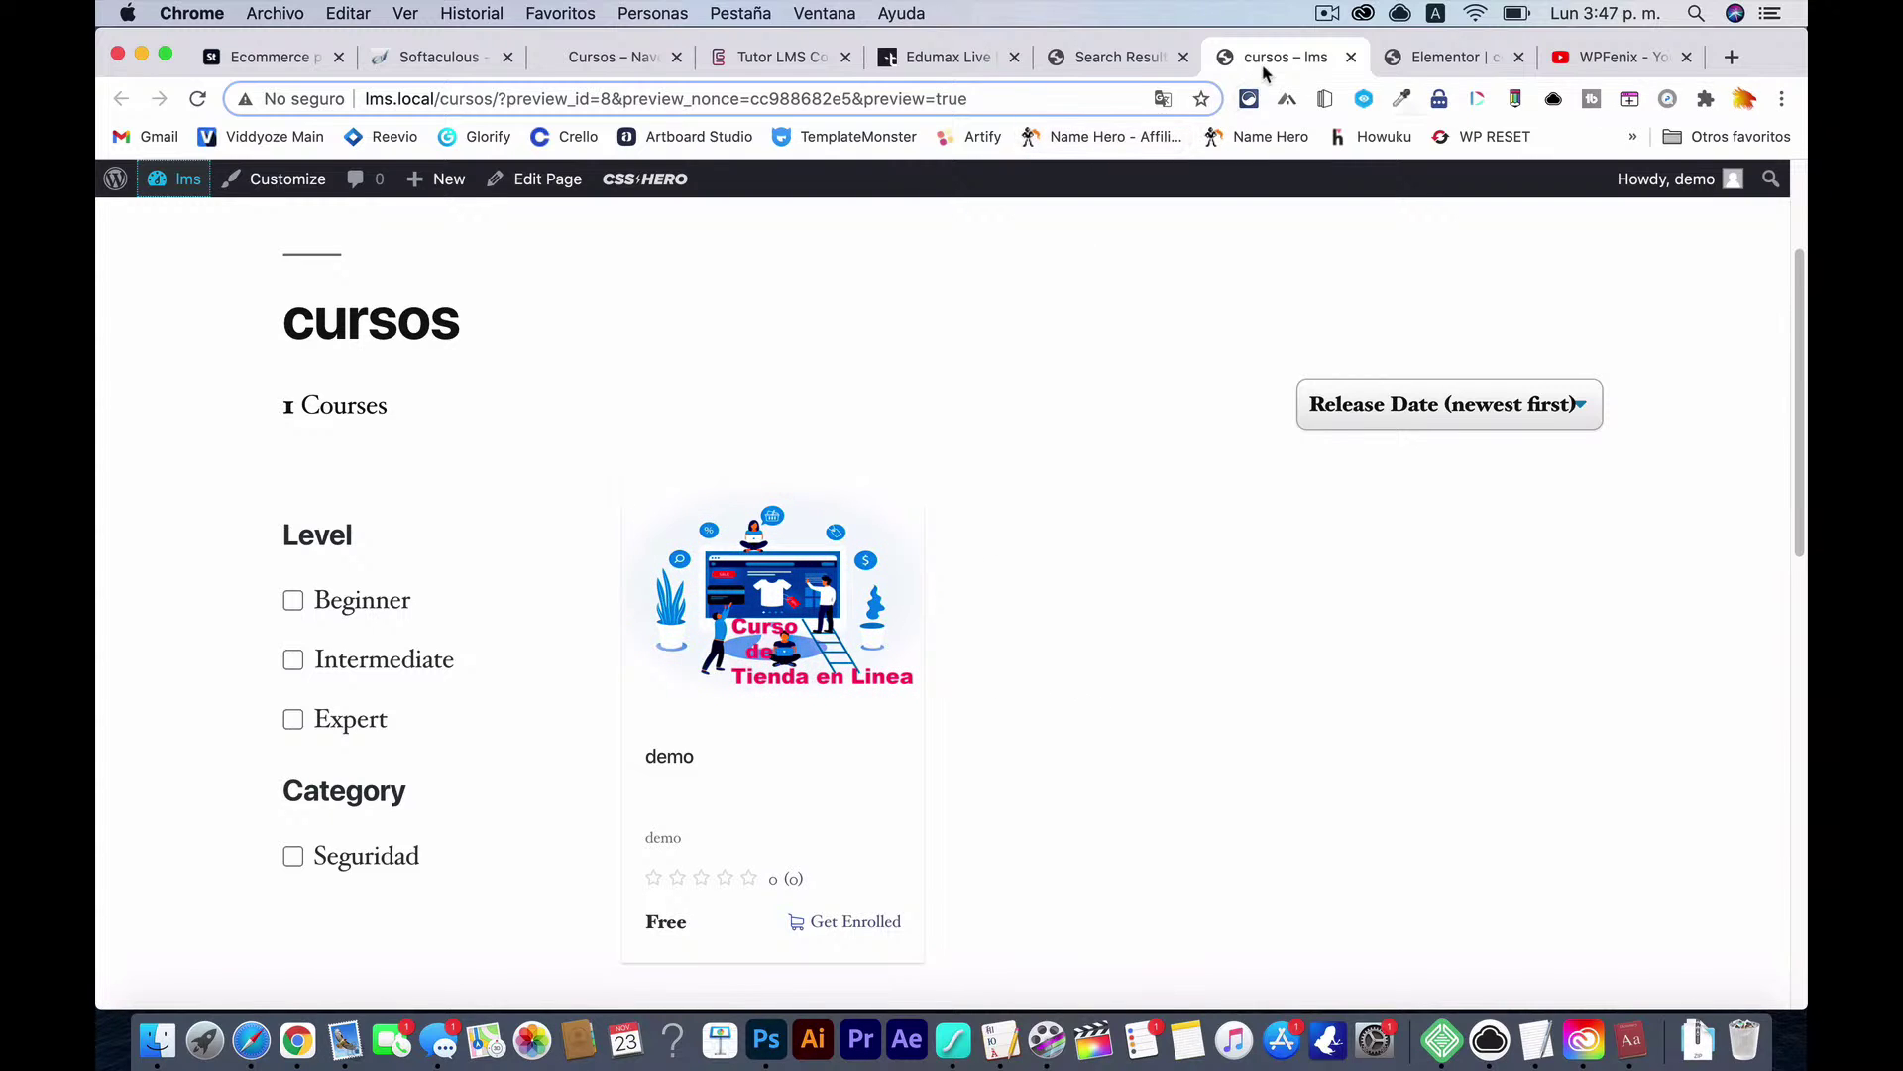
# Step: Scroll the Element Pack Tutor LMS Course Grid demo to the Zoom on Hover Example, then return to courses 3 editor
pyautogui.click(829, 61)
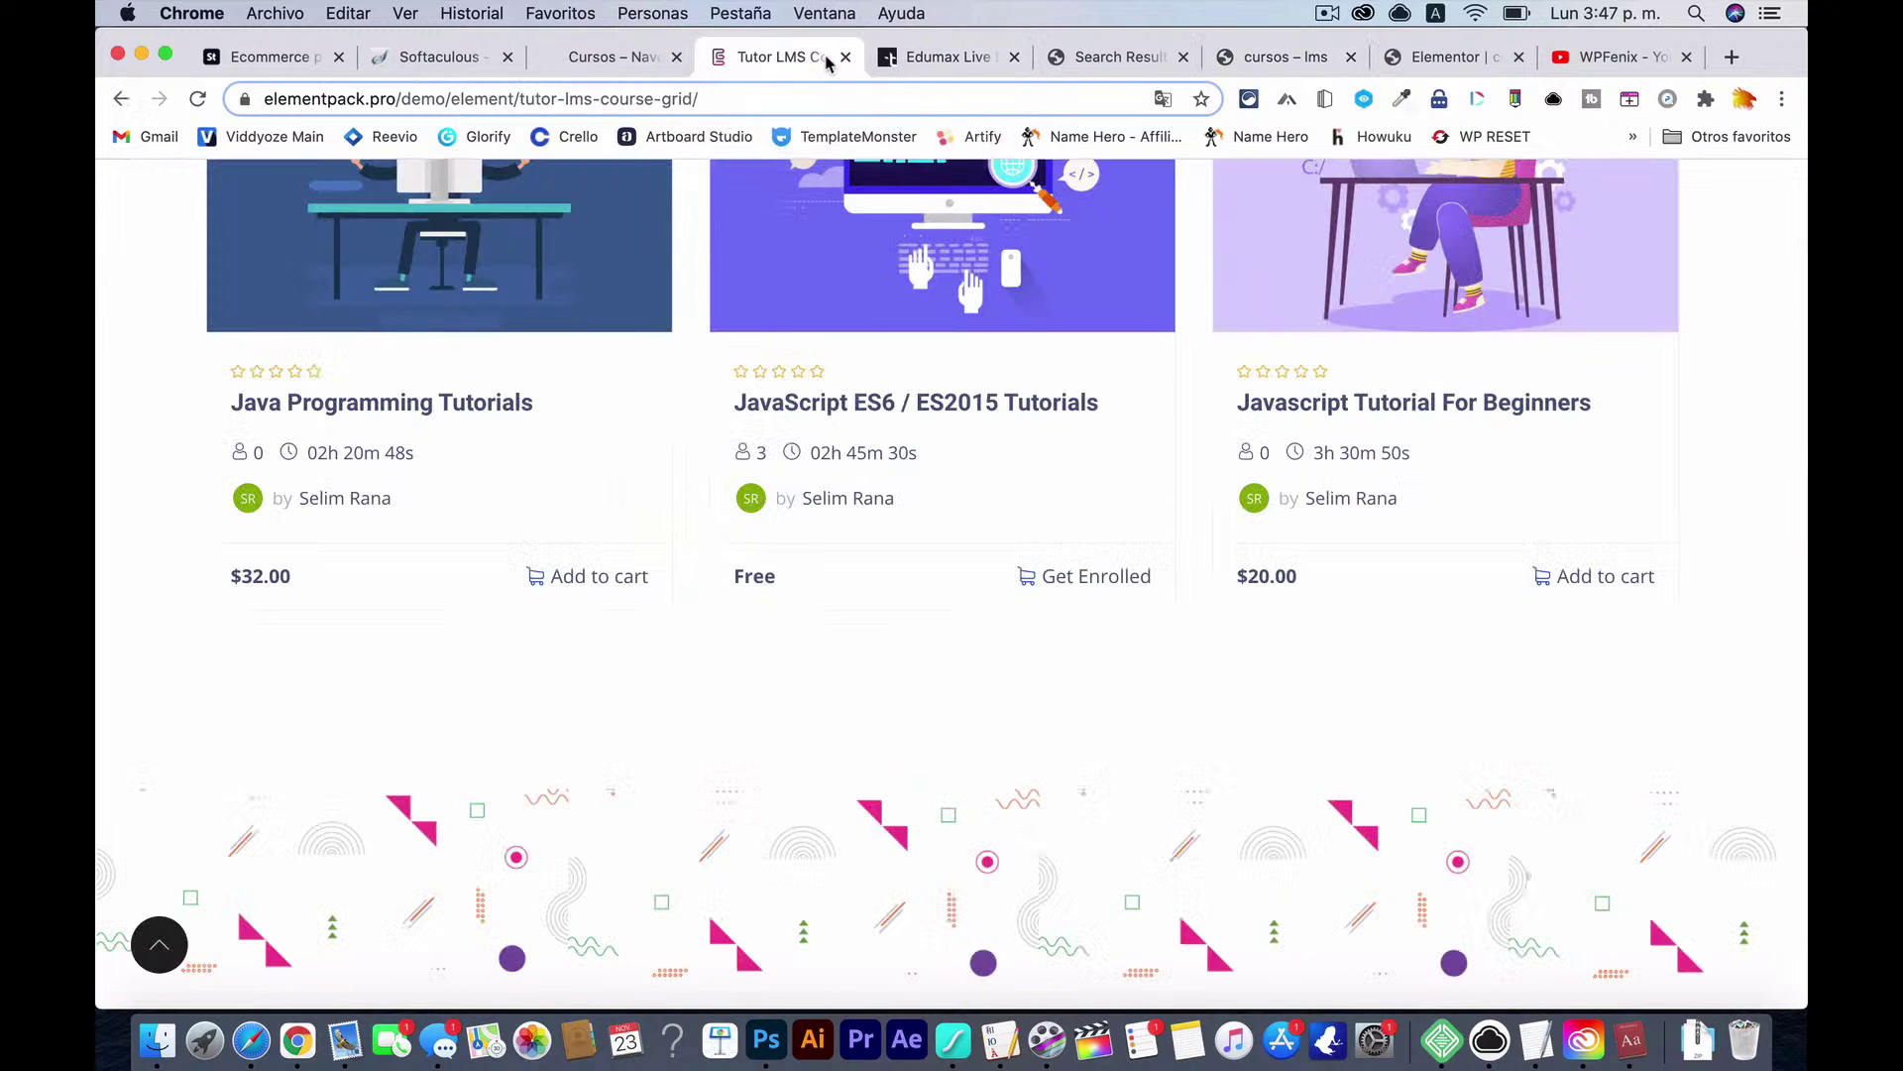
pyautogui.scroll(-8, 1018, 347)
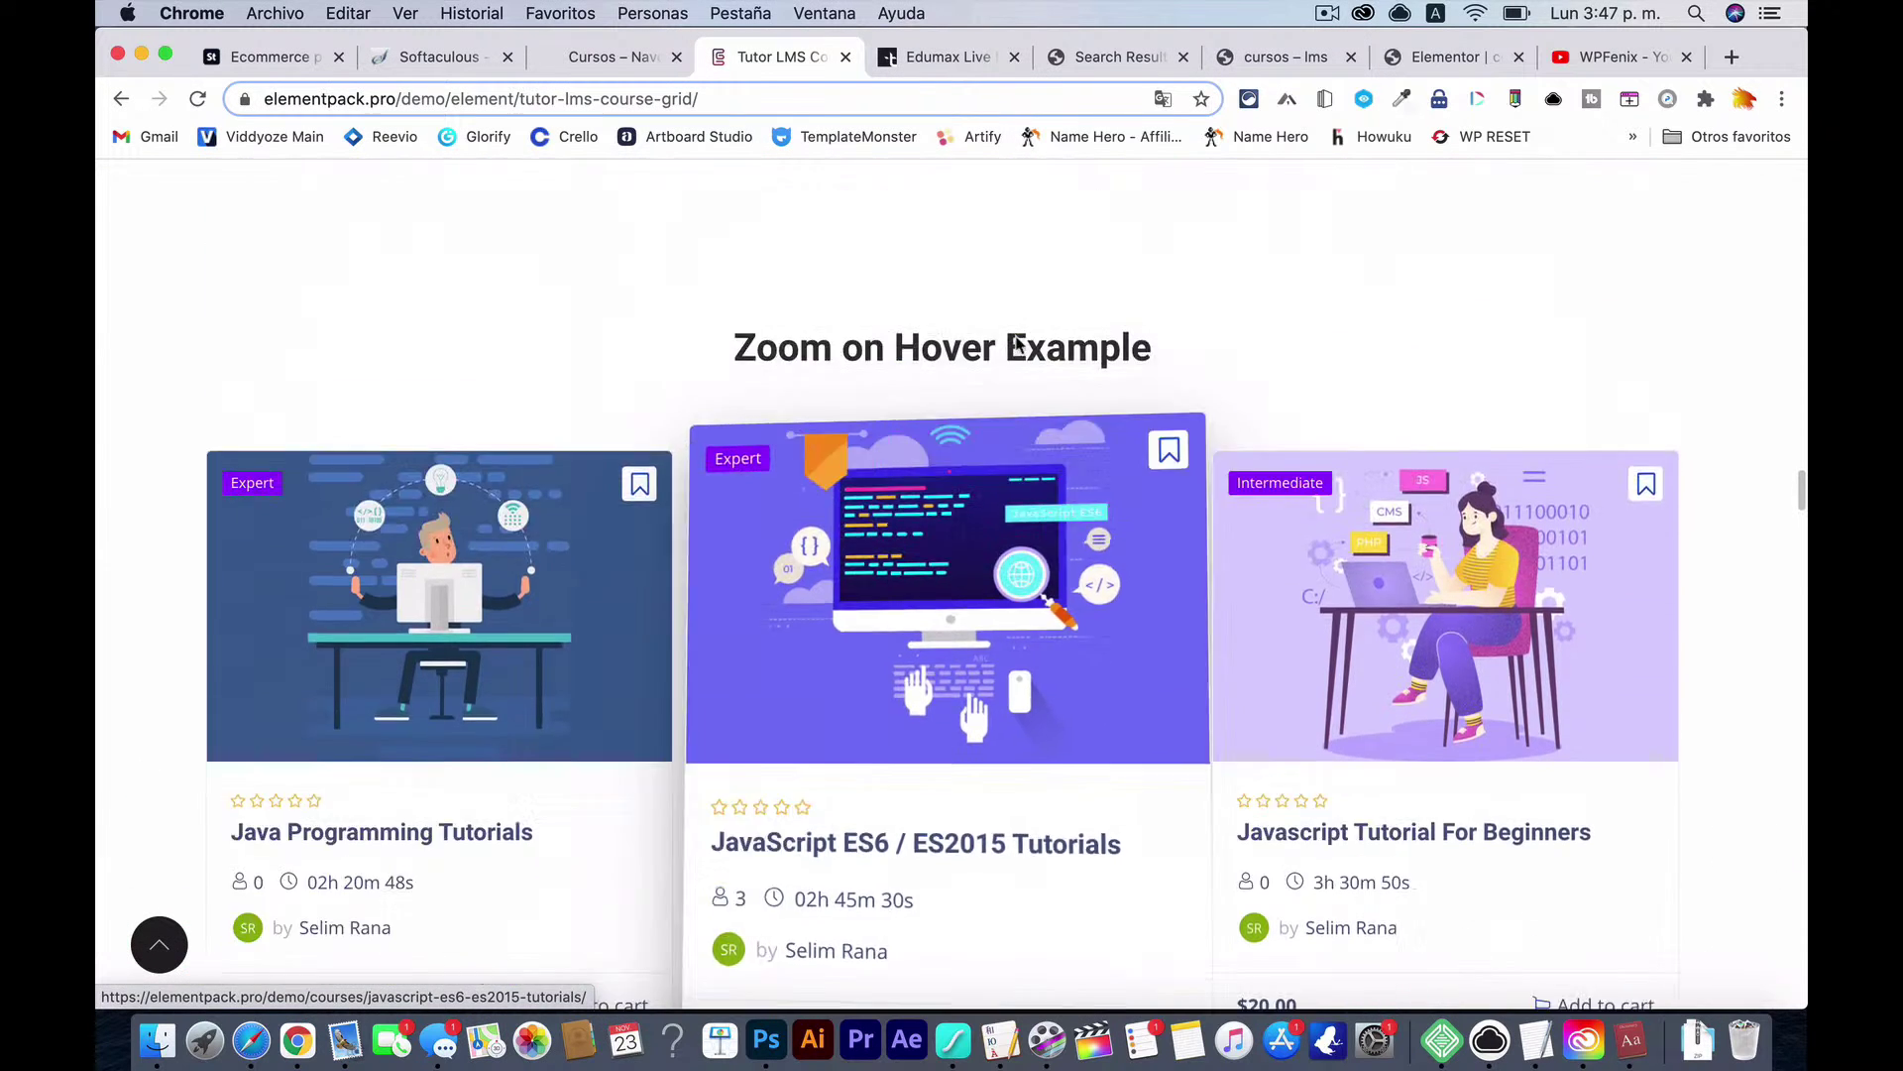
pyautogui.scroll(4, 1018, 347)
pyautogui.scroll(-3, 1019, 348)
pyautogui.scroll(-3, 1075, 608)
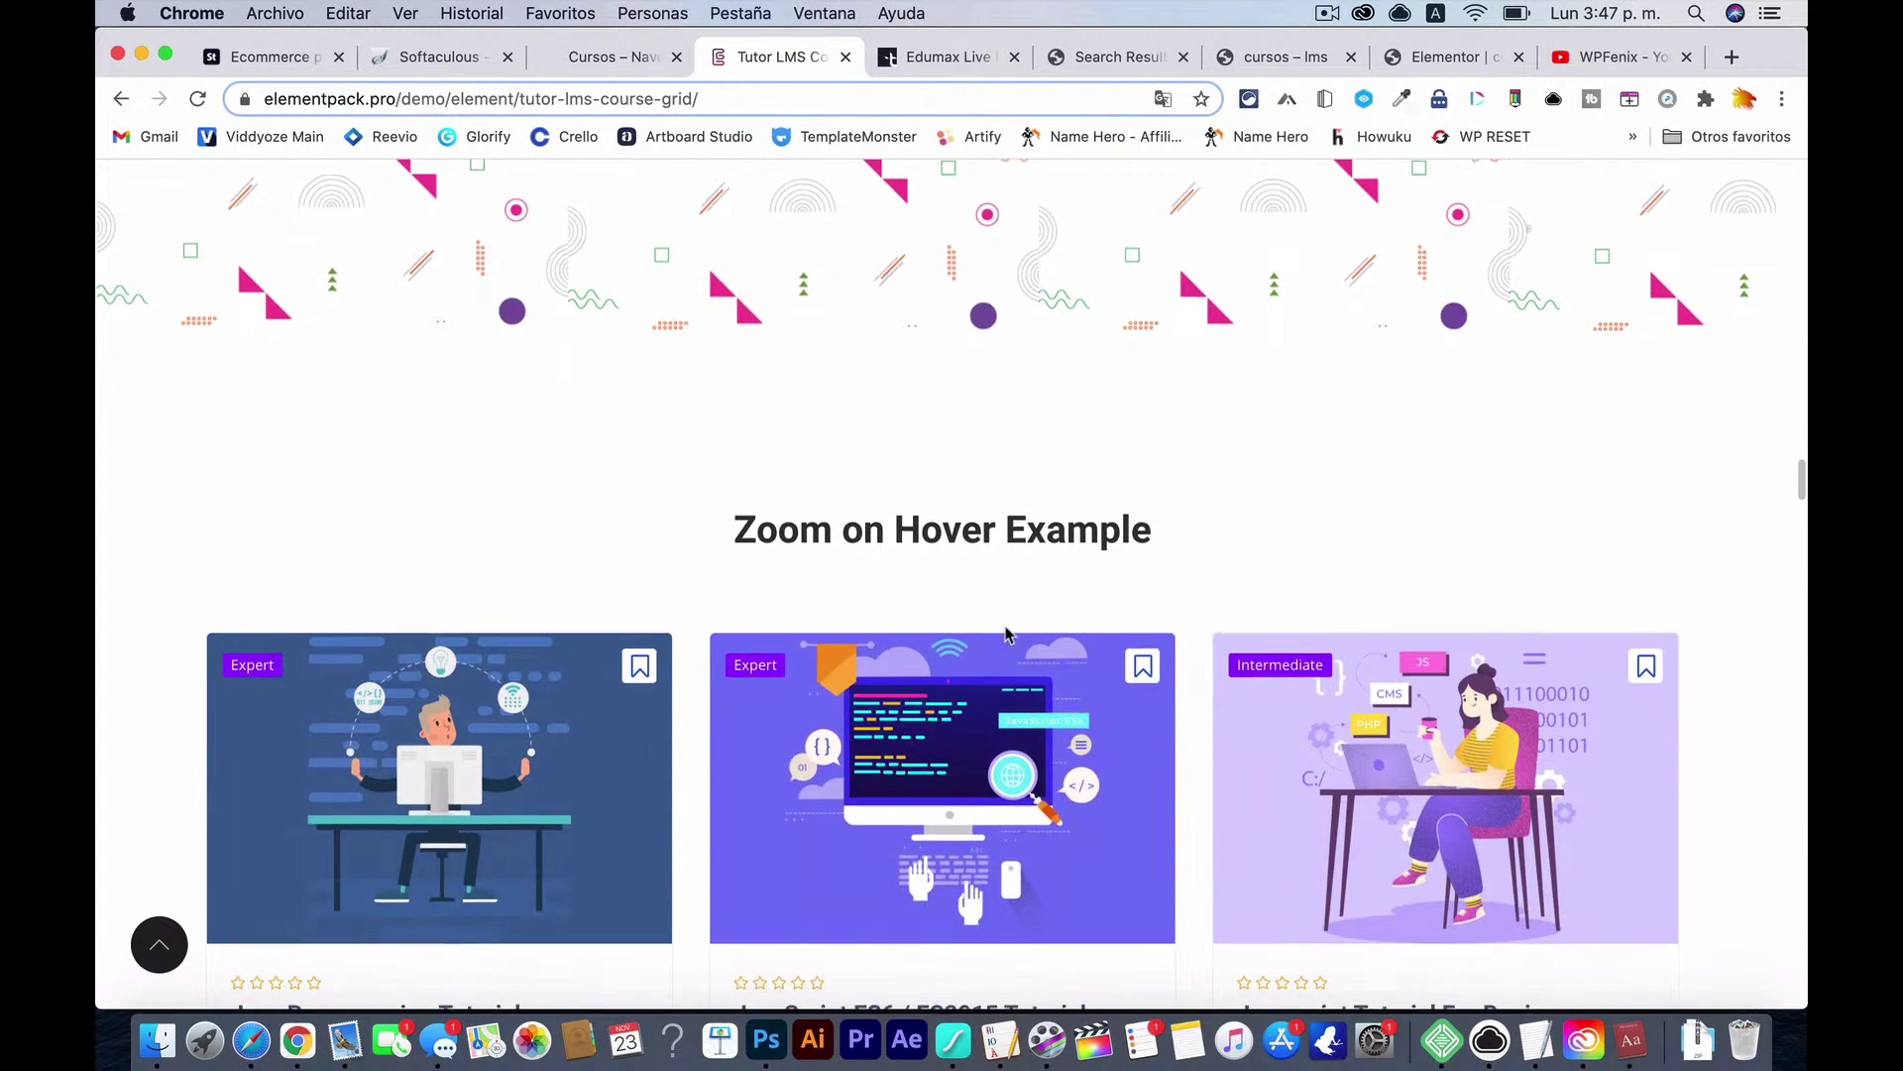
pyautogui.click(1439, 60)
# Step: Switch Tilt Effect and Zoom on Hover to YES in the course grid's Layout section
pyautogui.scroll(-2, 1276, 476)
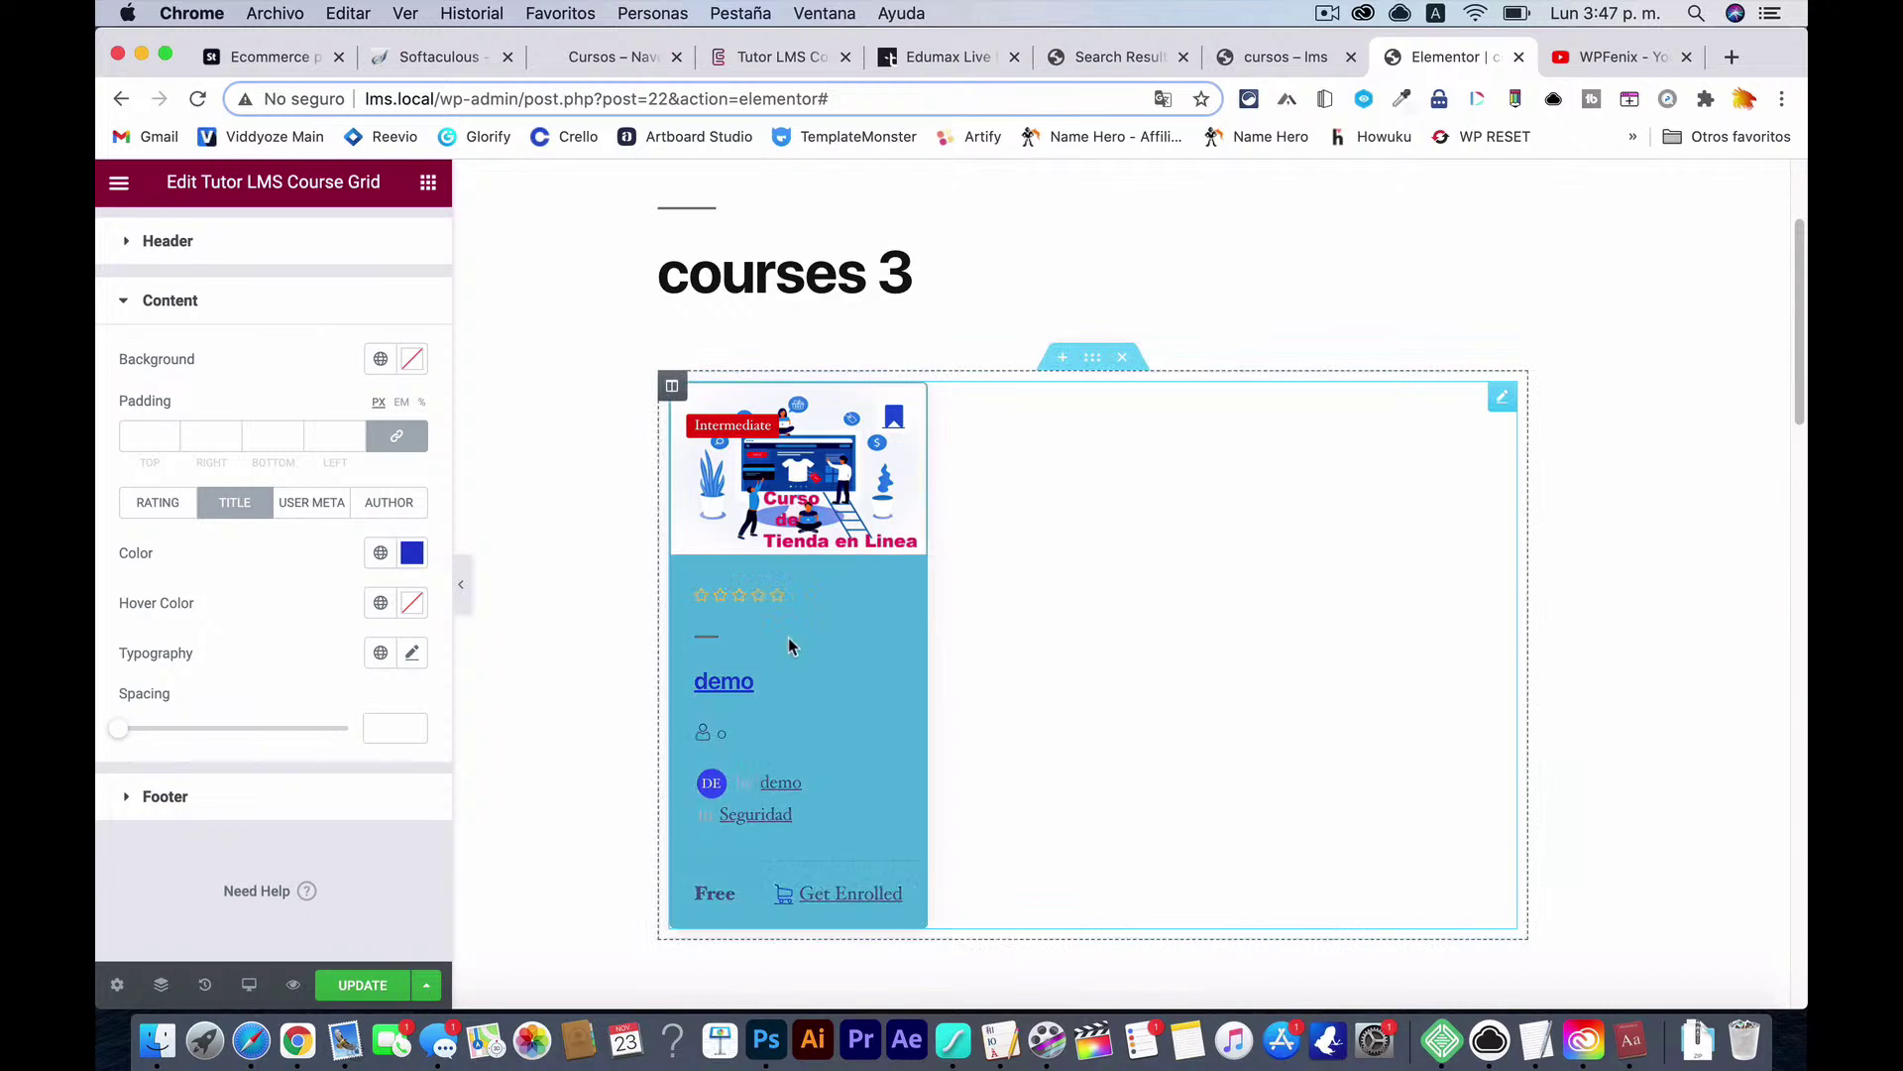
pyautogui.scroll(2, 173, 358)
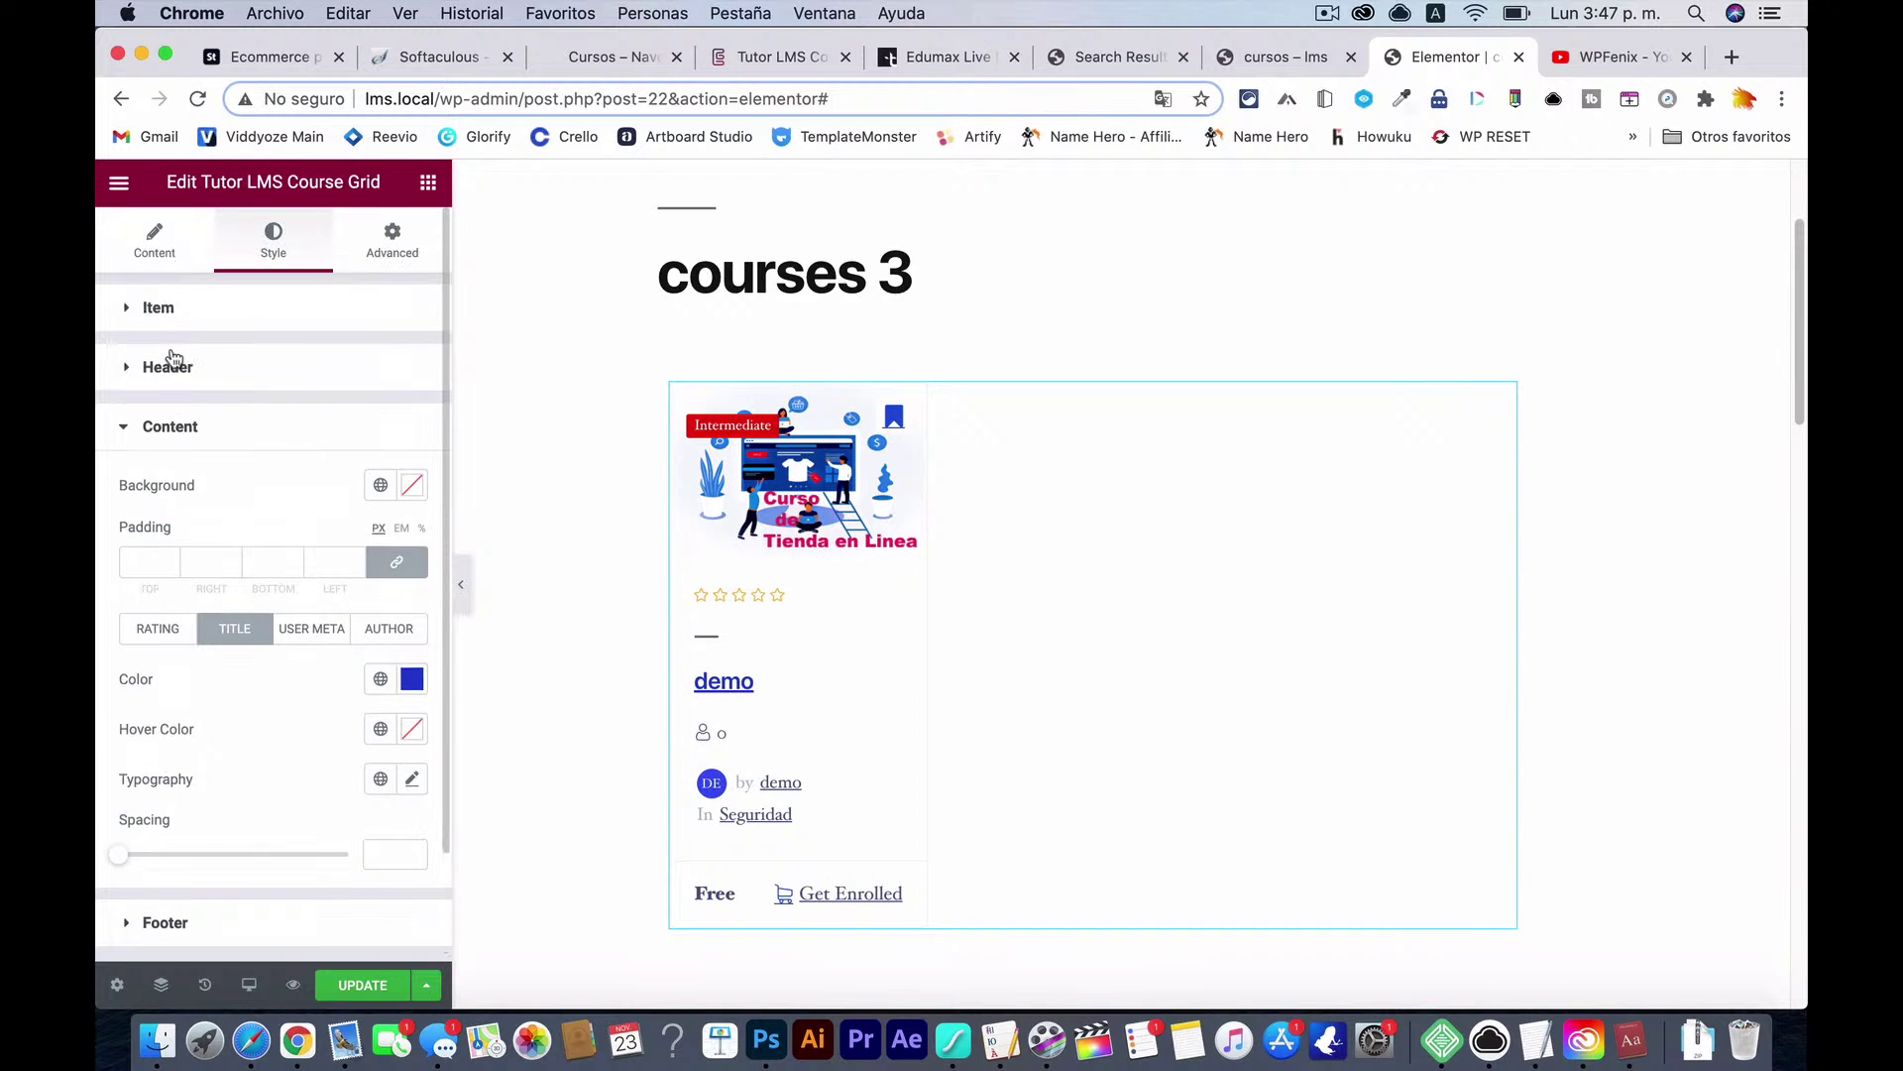
pyautogui.click(135, 246)
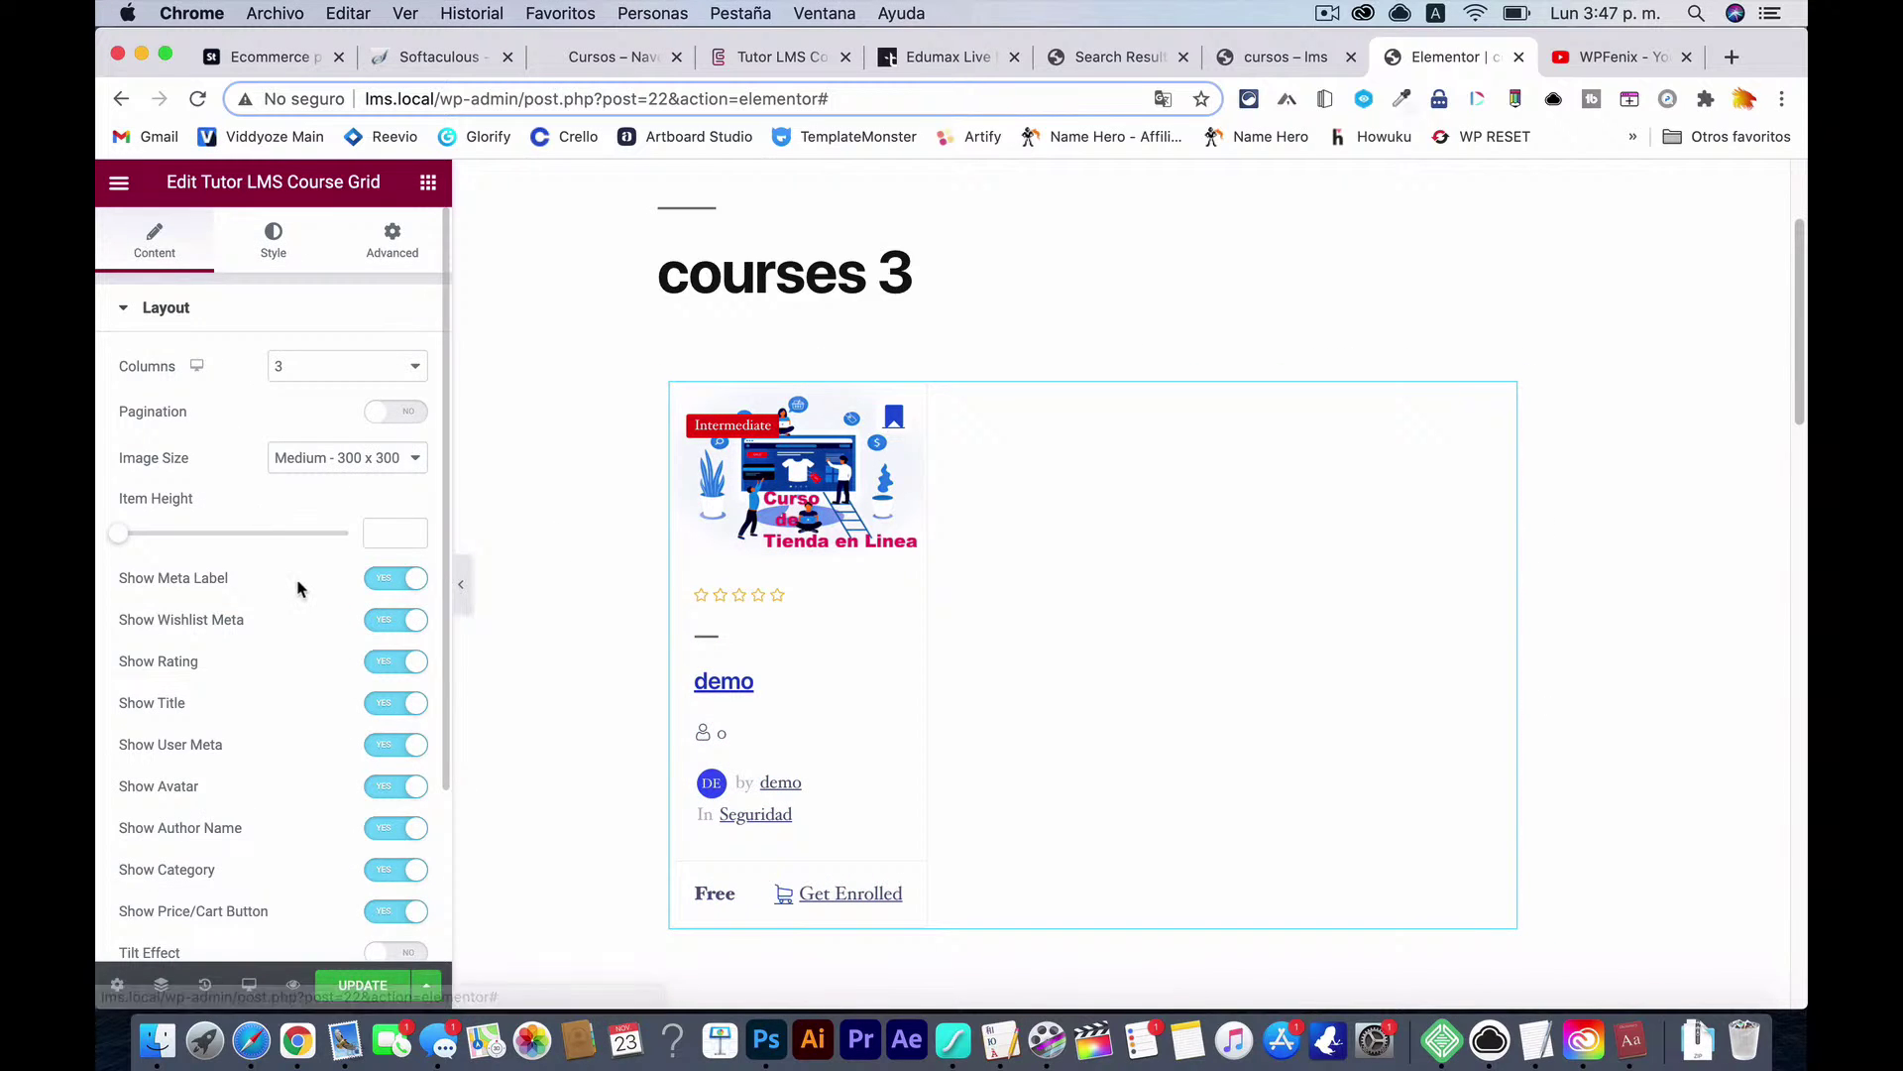
pyautogui.scroll(-3, 298, 590)
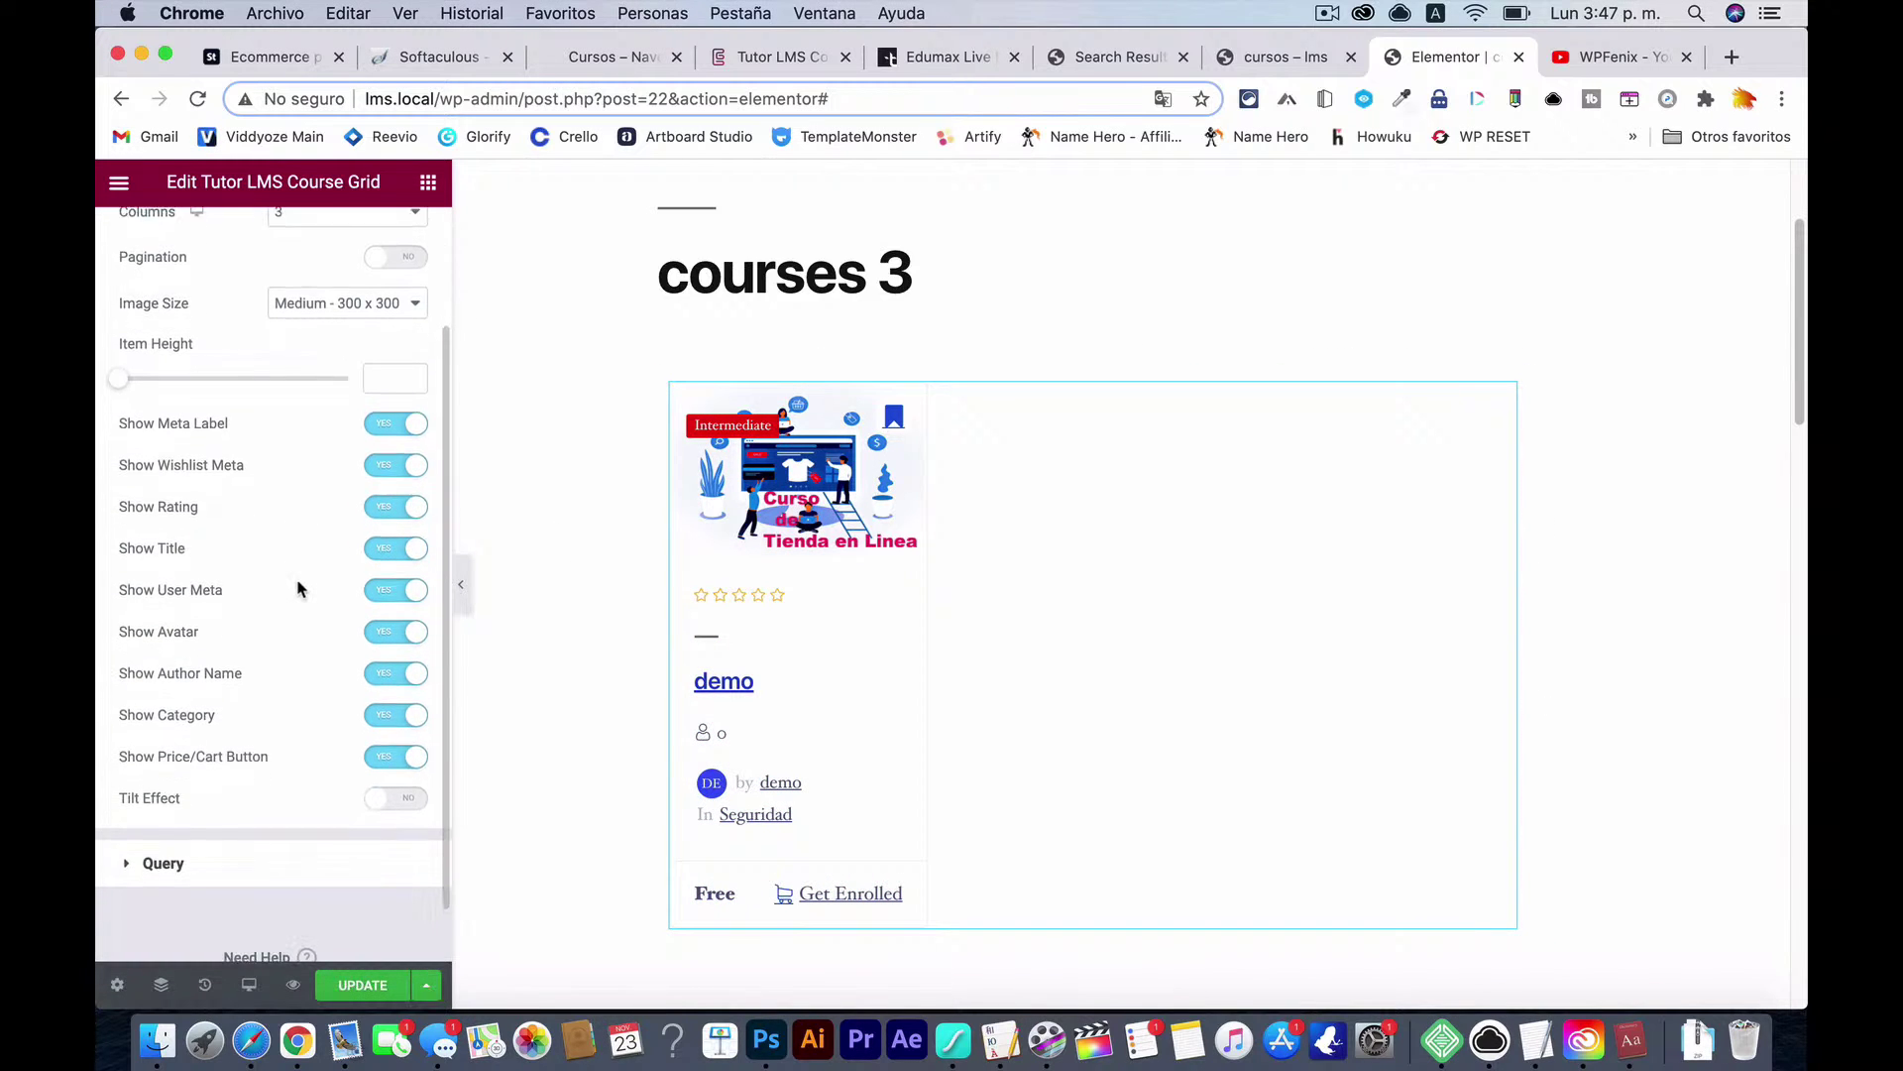
pyautogui.click(396, 796)
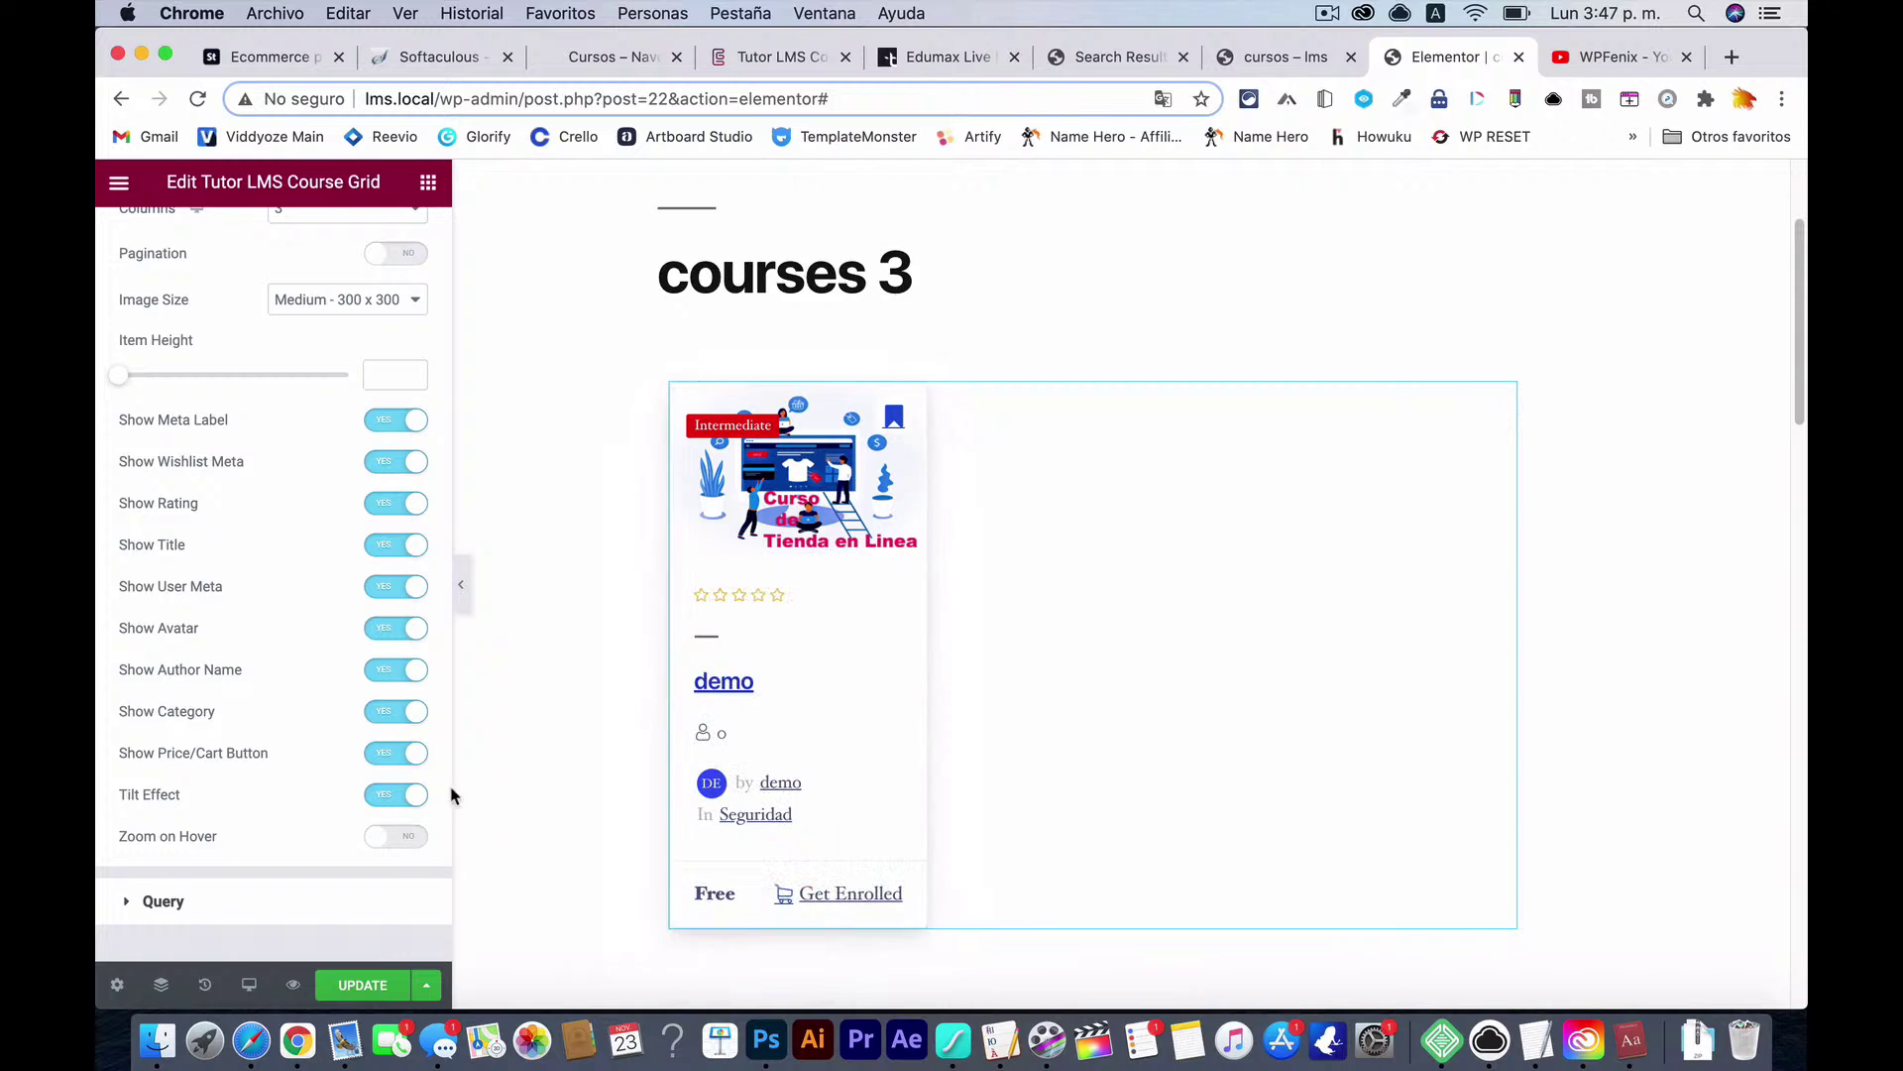
pyautogui.scroll(-1, 617, 575)
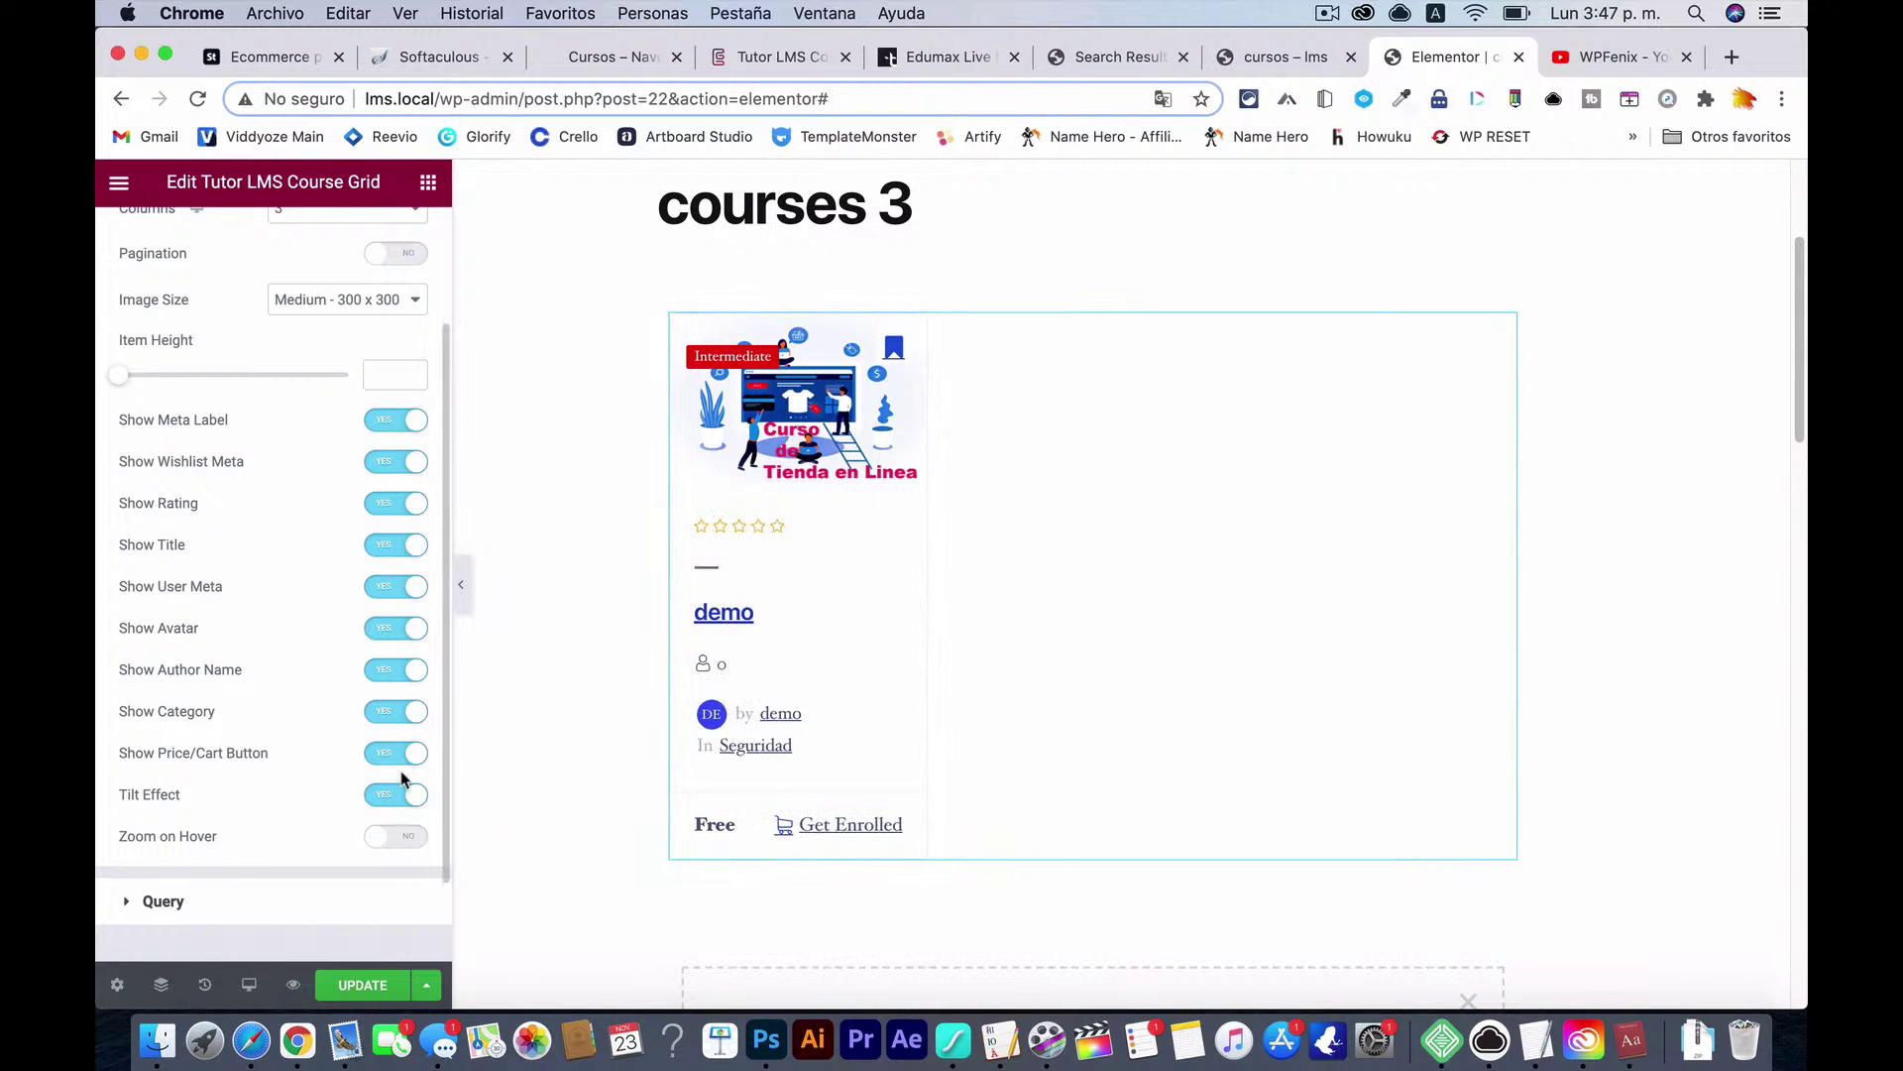
pyautogui.click(401, 793)
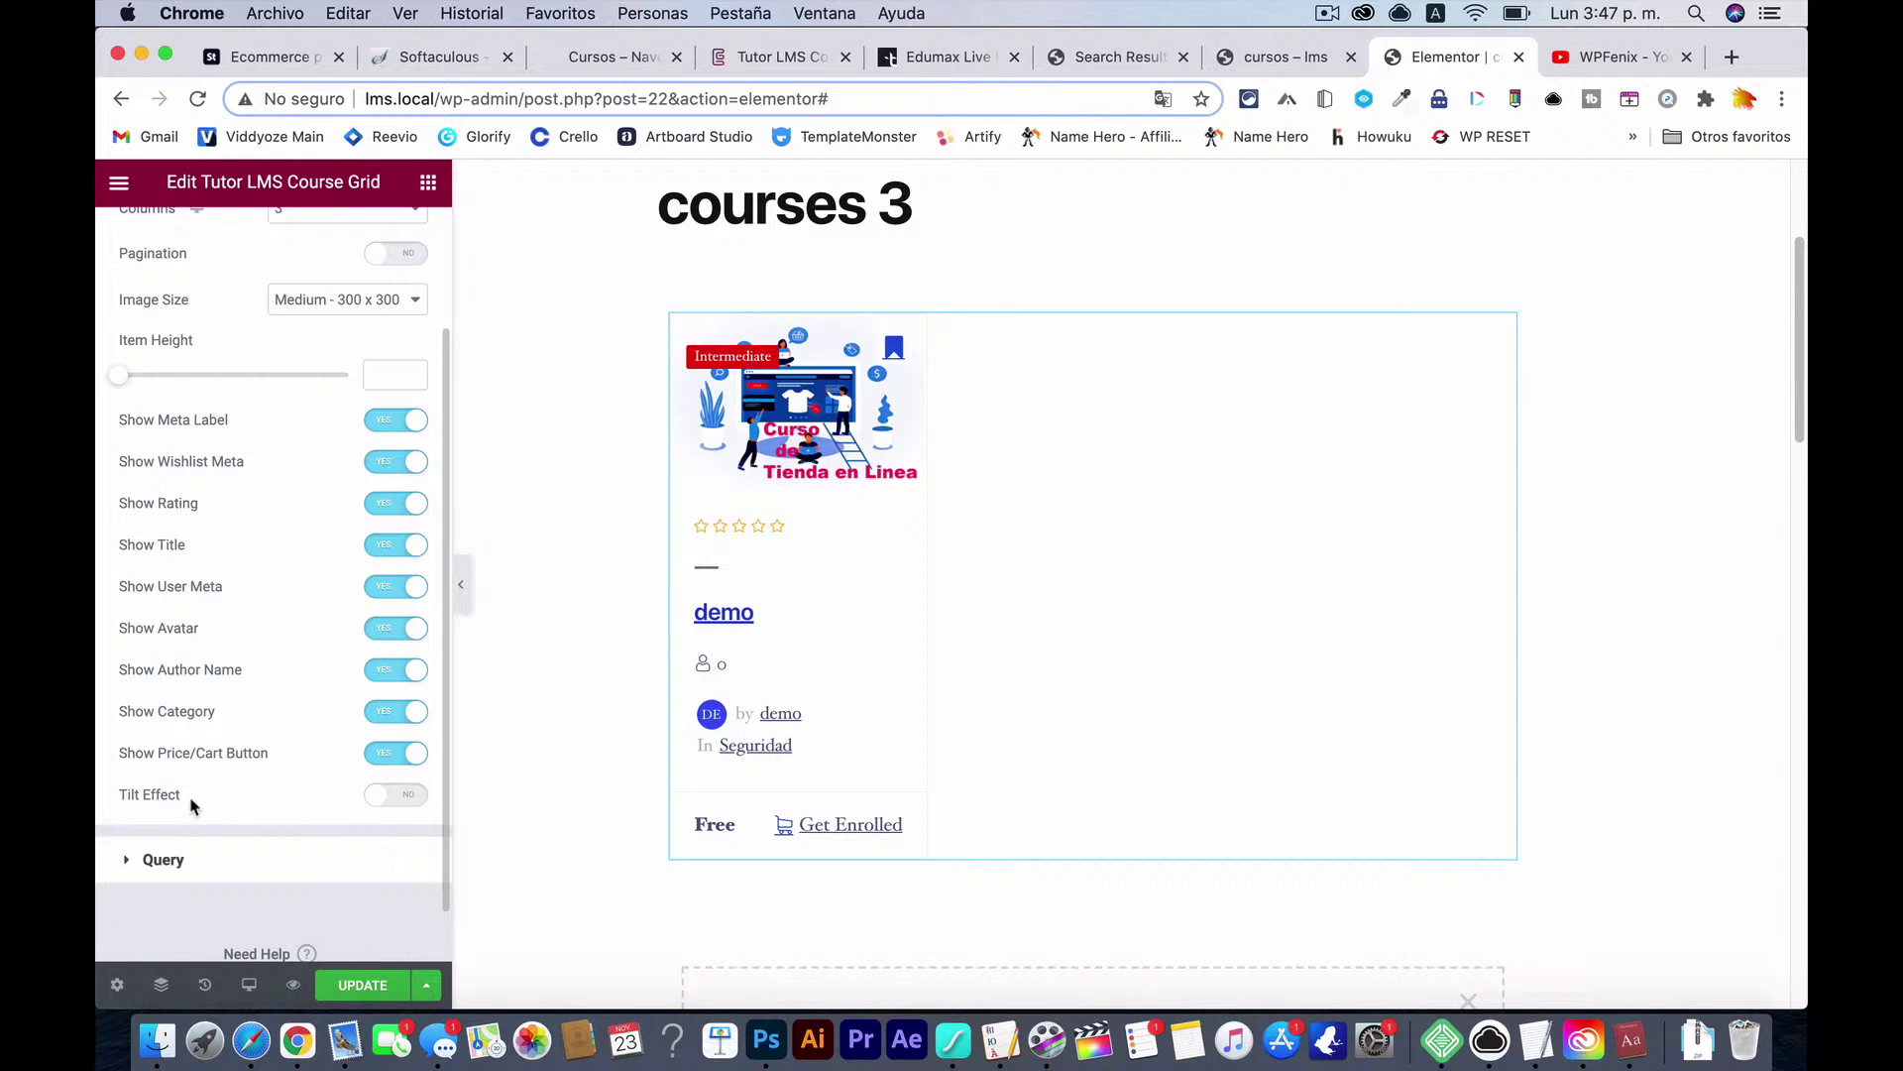
pyautogui.click(377, 800)
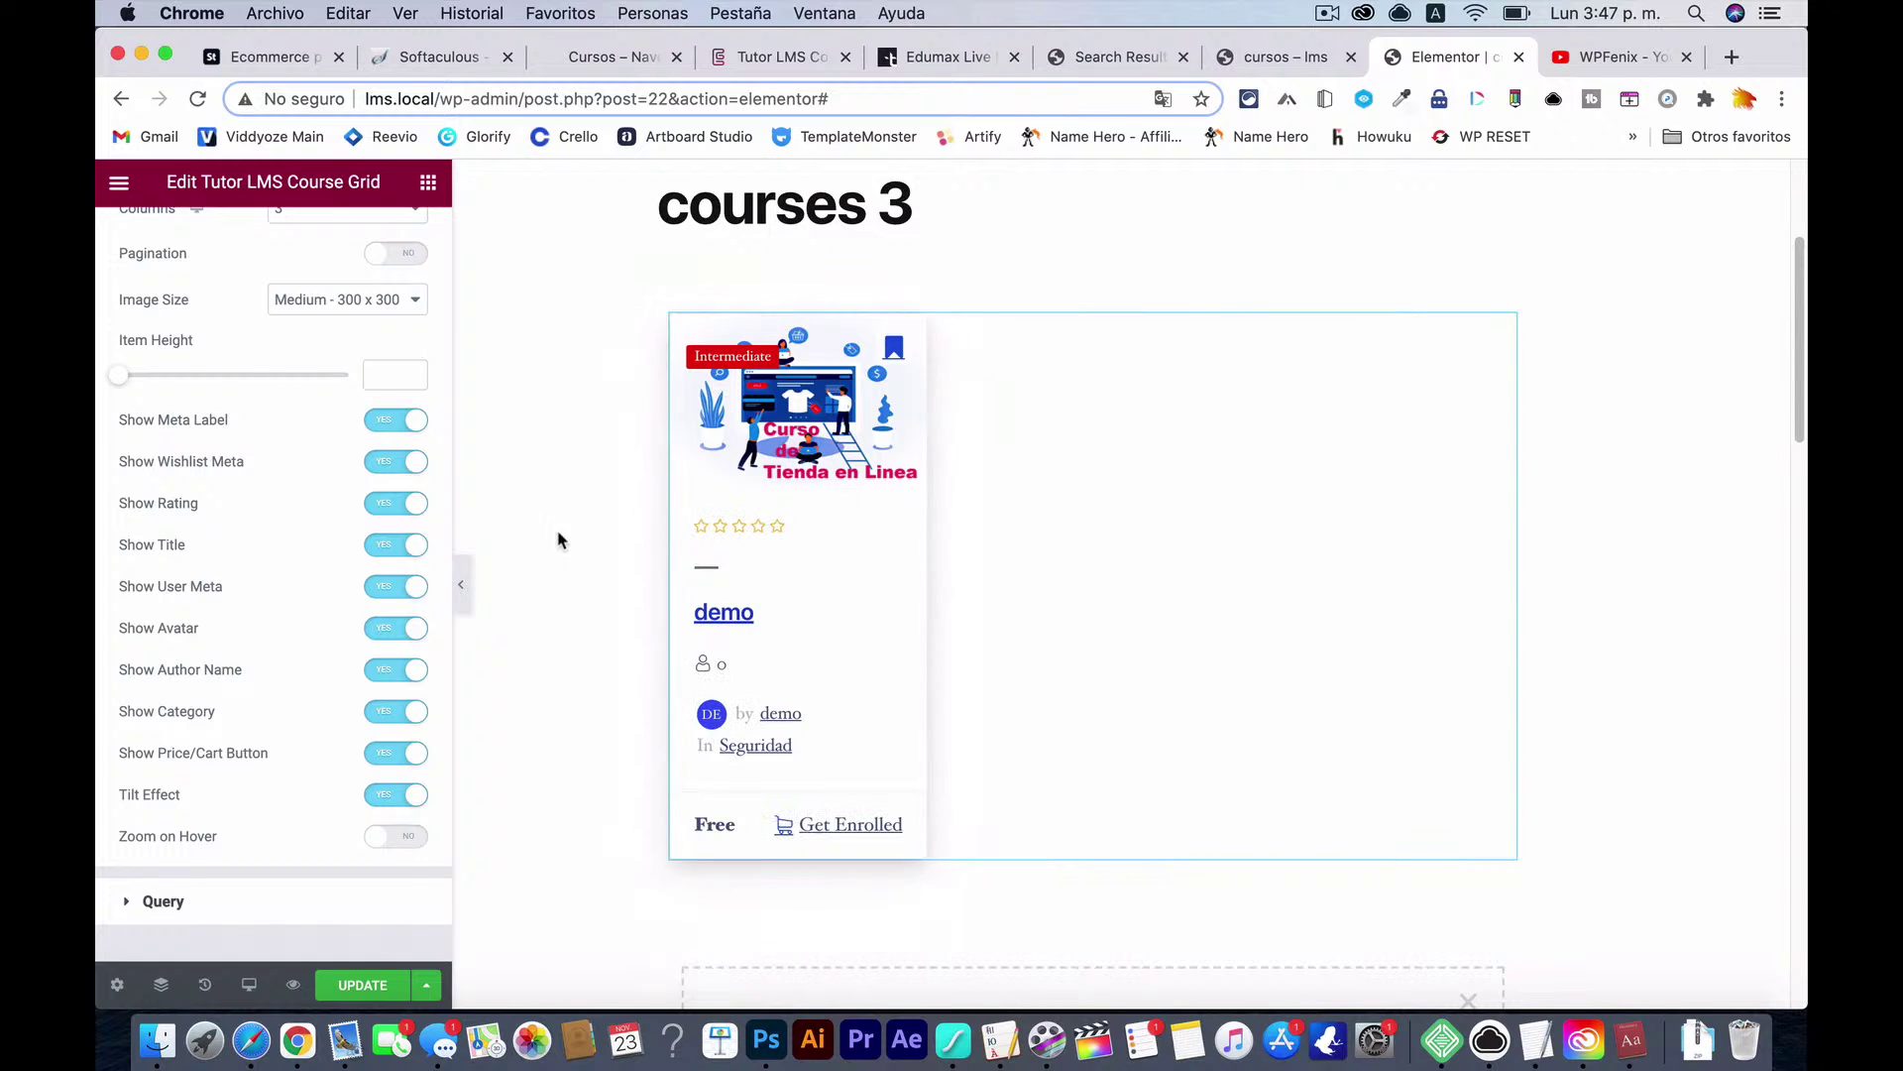
pyautogui.scroll(-2, 510, 688)
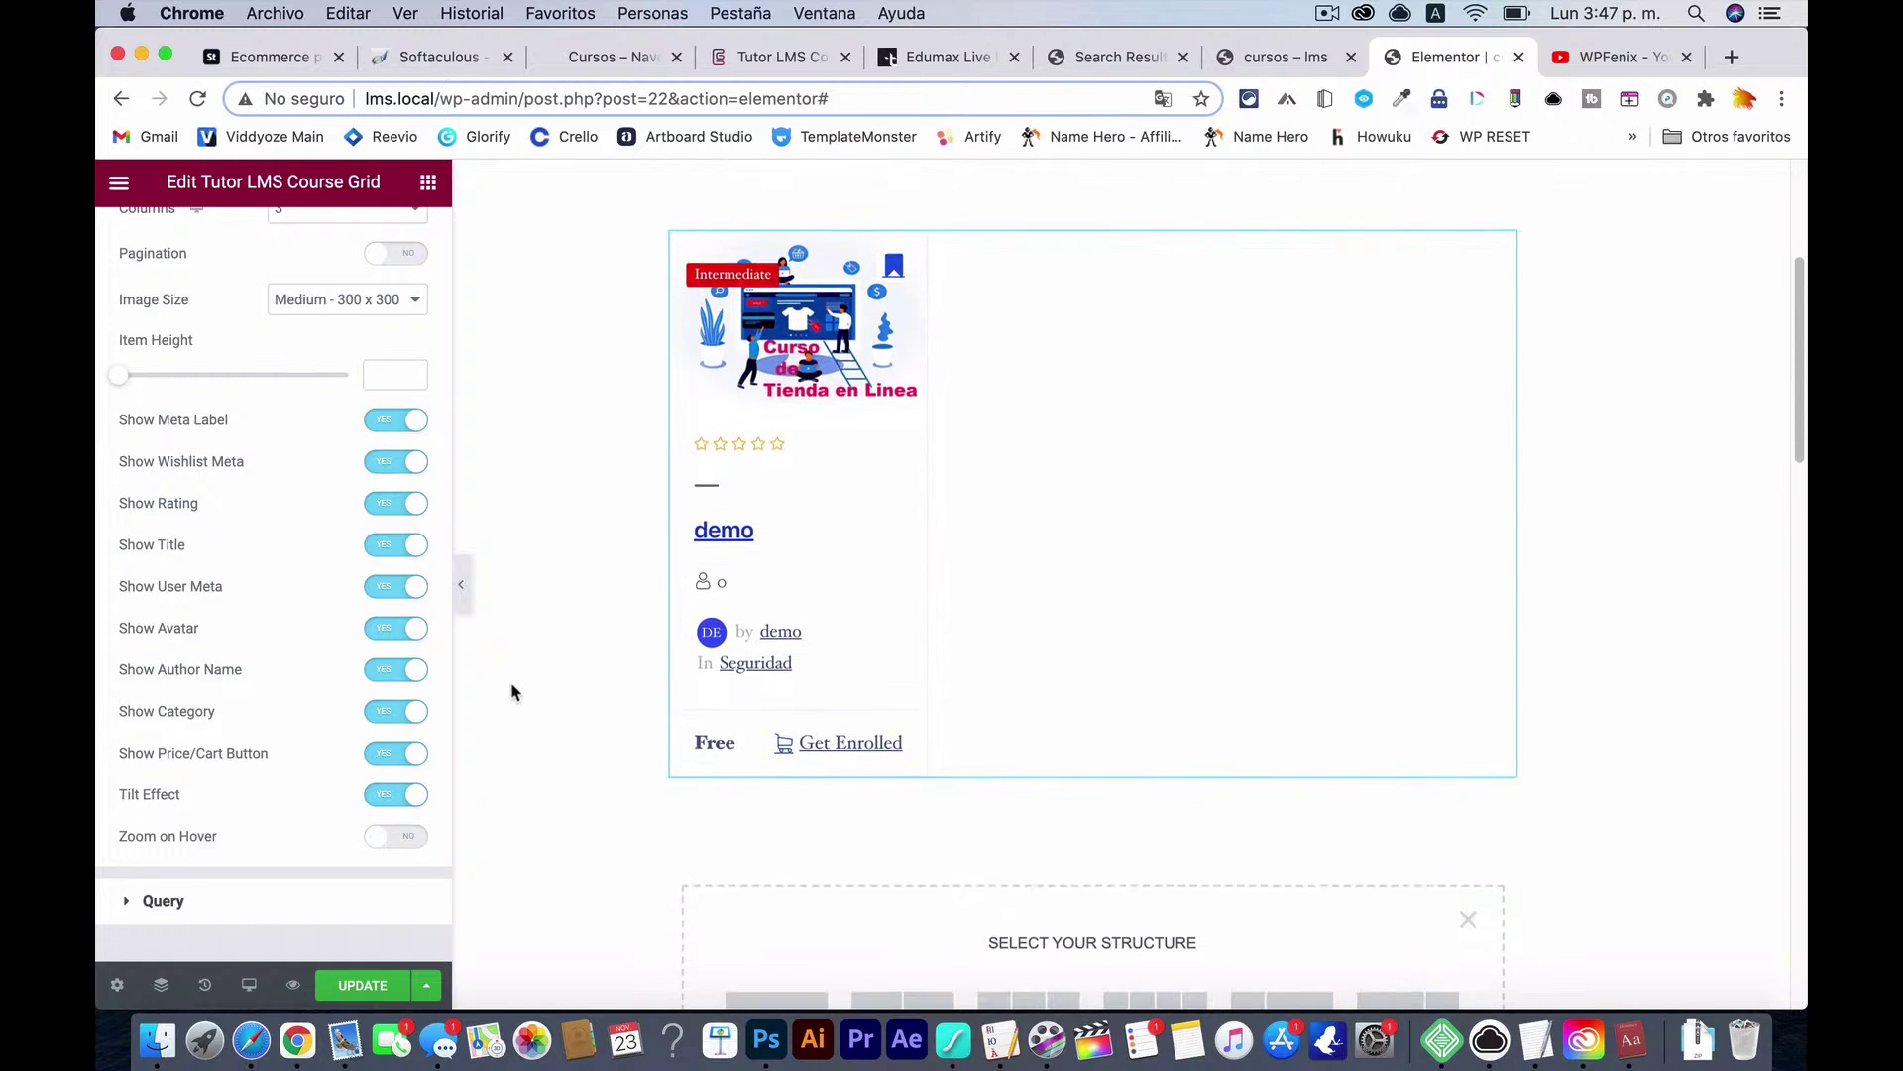
pyautogui.click(377, 839)
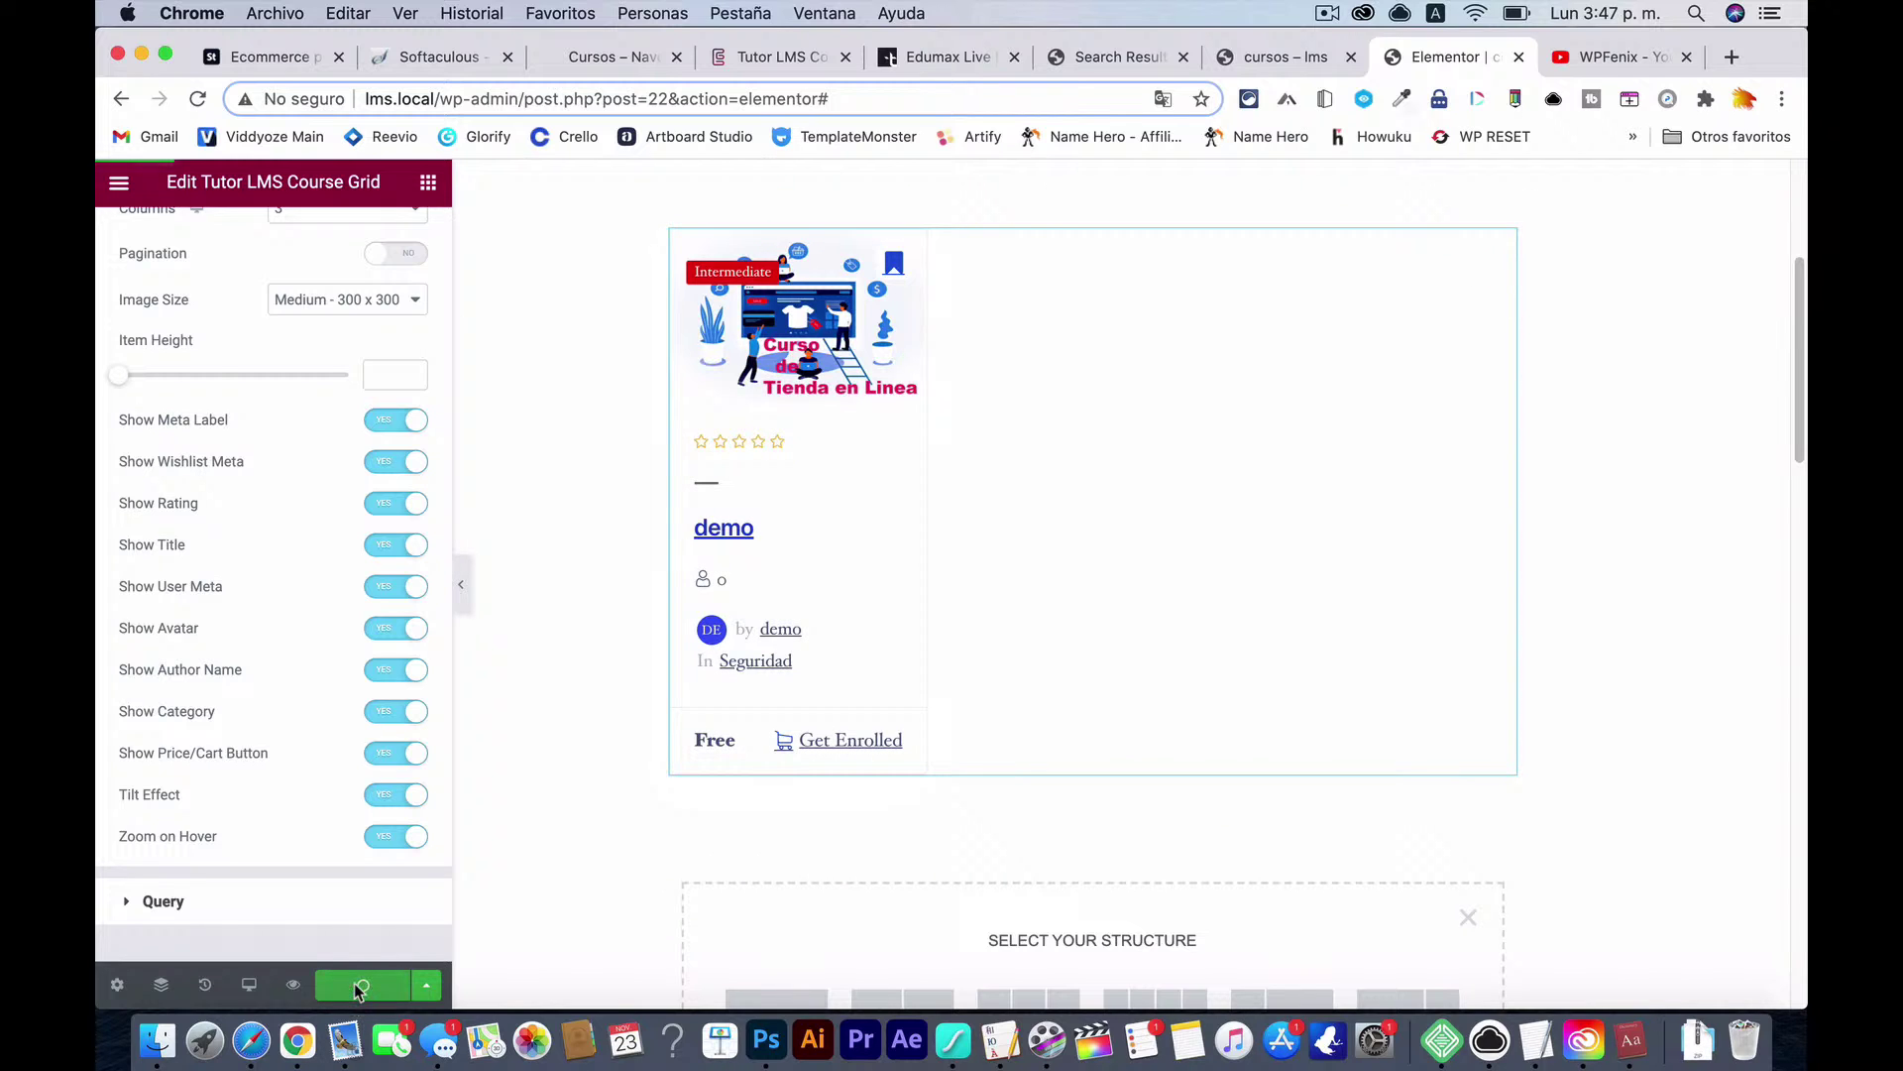
# Step: Preview the updated courses 3 page with its tilting card and dismiss the translation offer
pyautogui.click(292, 984)
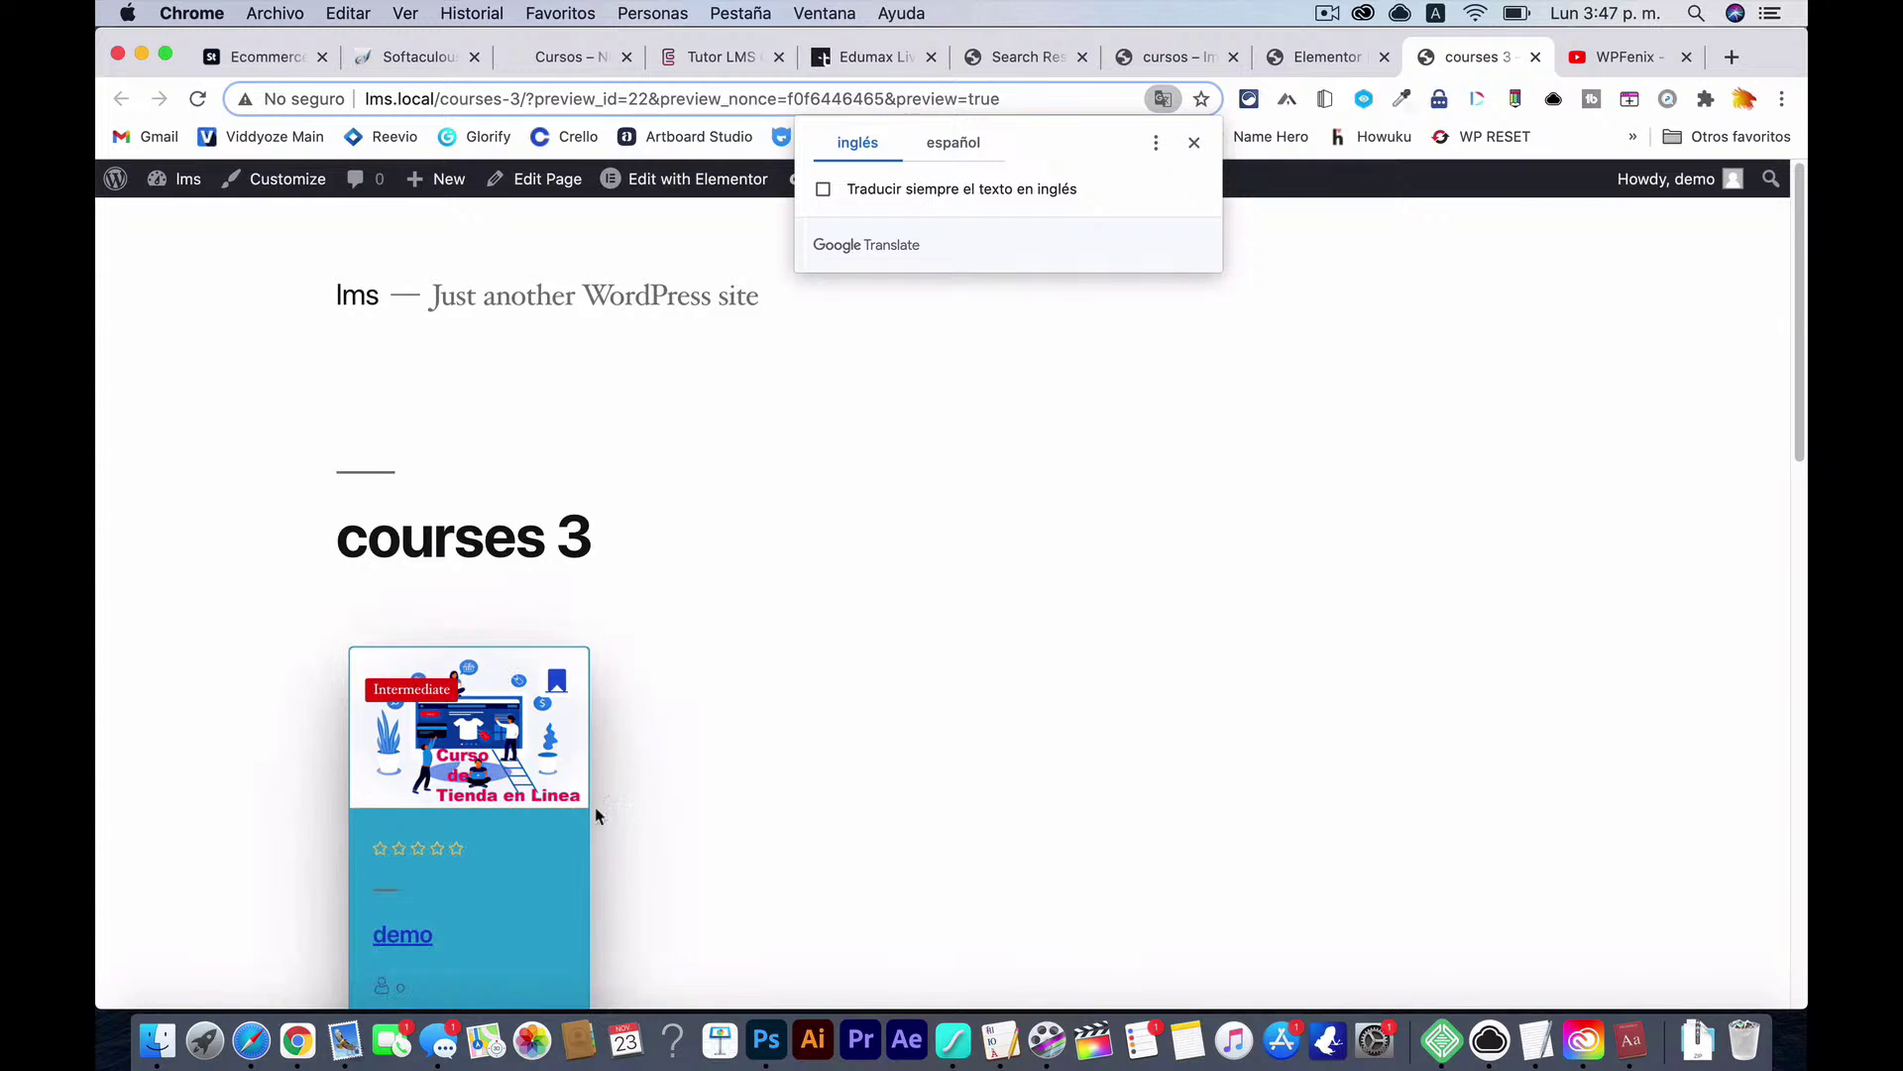
pyautogui.scroll(-3, 680, 813)
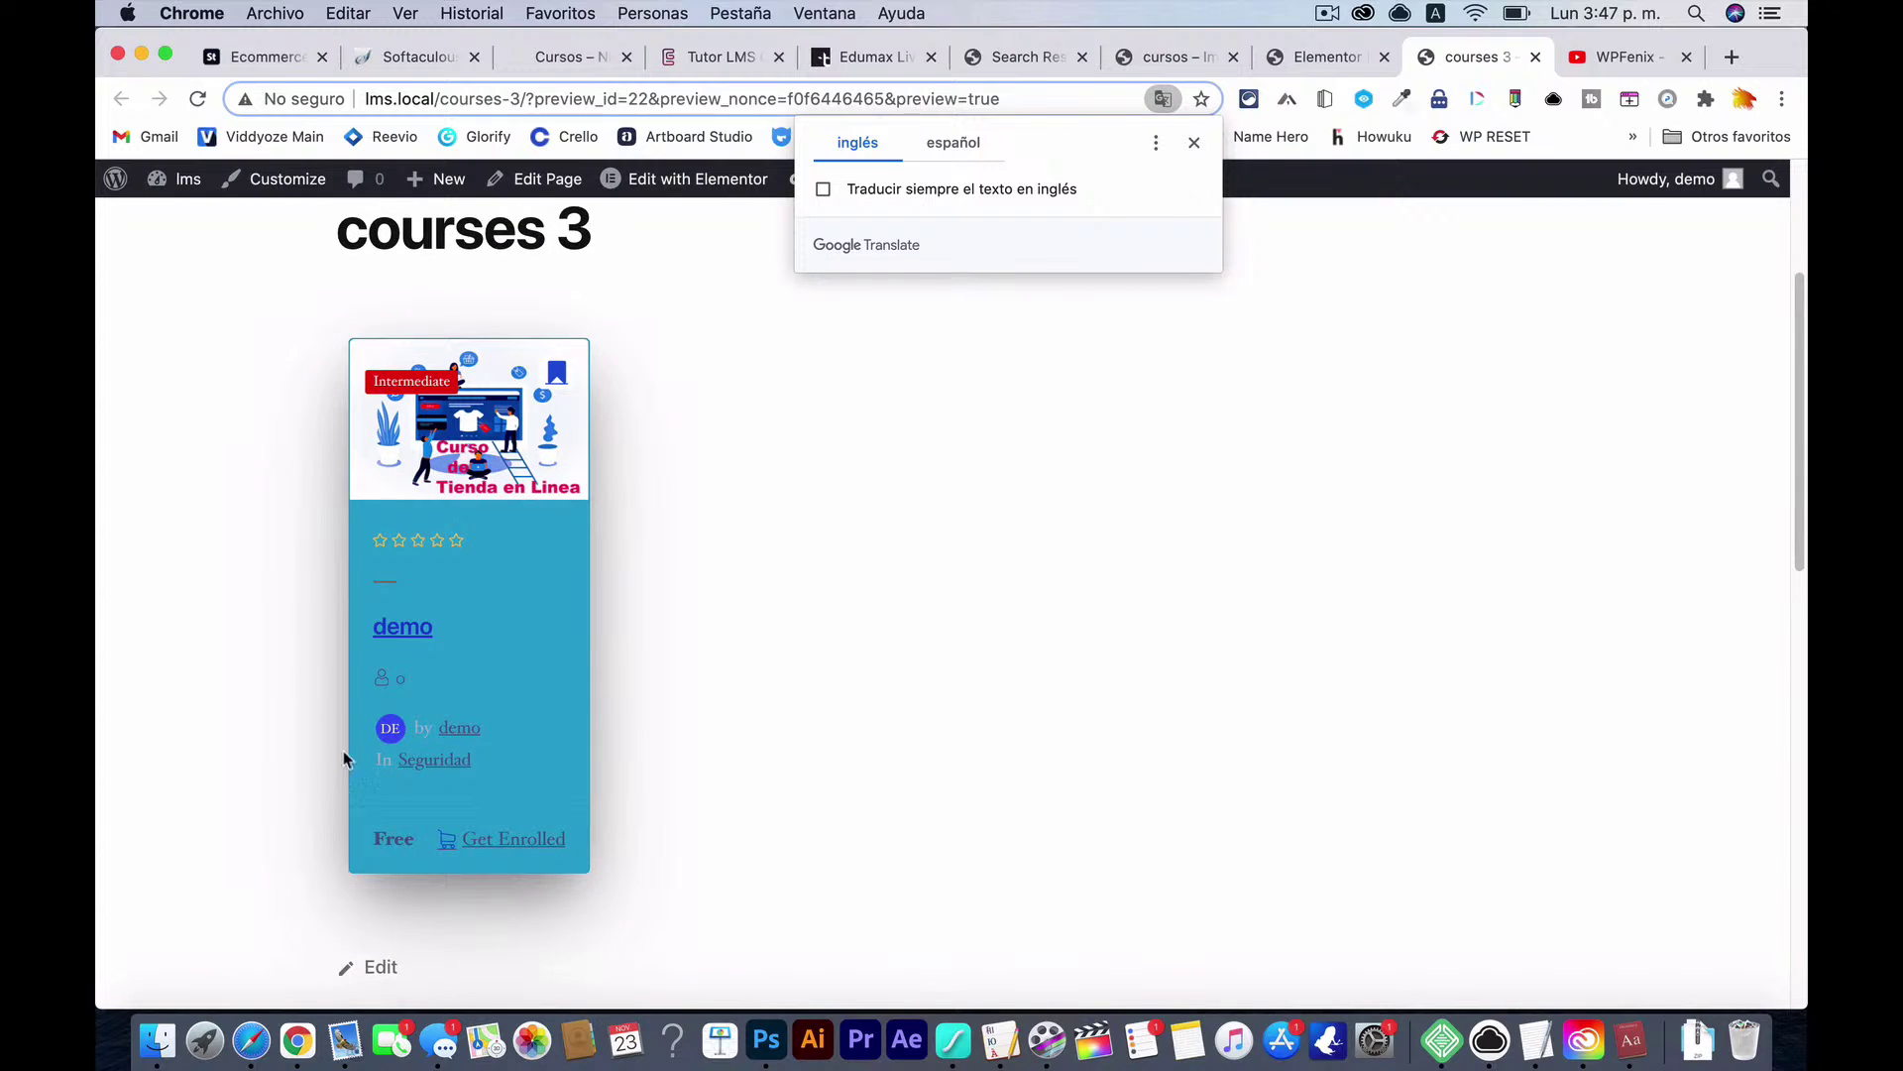
pyautogui.click(1196, 146)
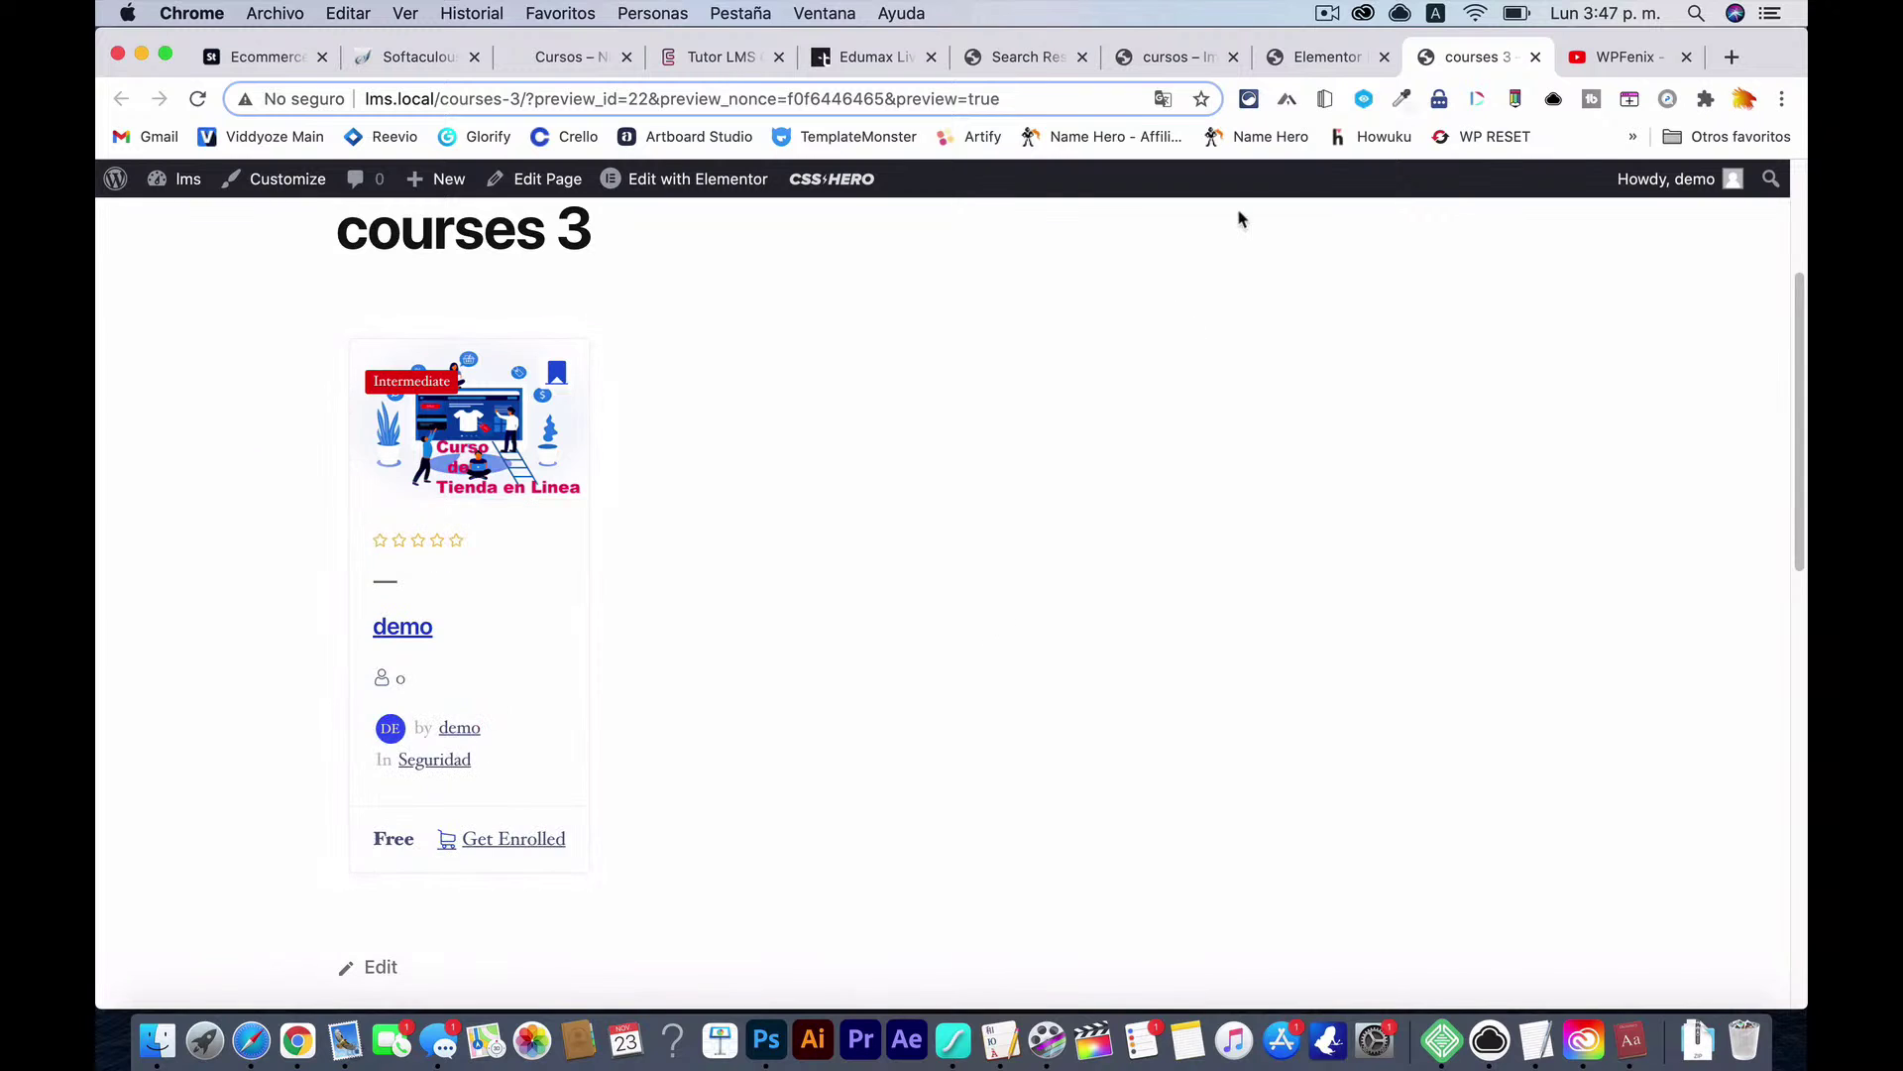
# Step: Back in Elementor, expand the course grid's Query settings, then bring up the Navegados site in Safari
pyautogui.click(1338, 59)
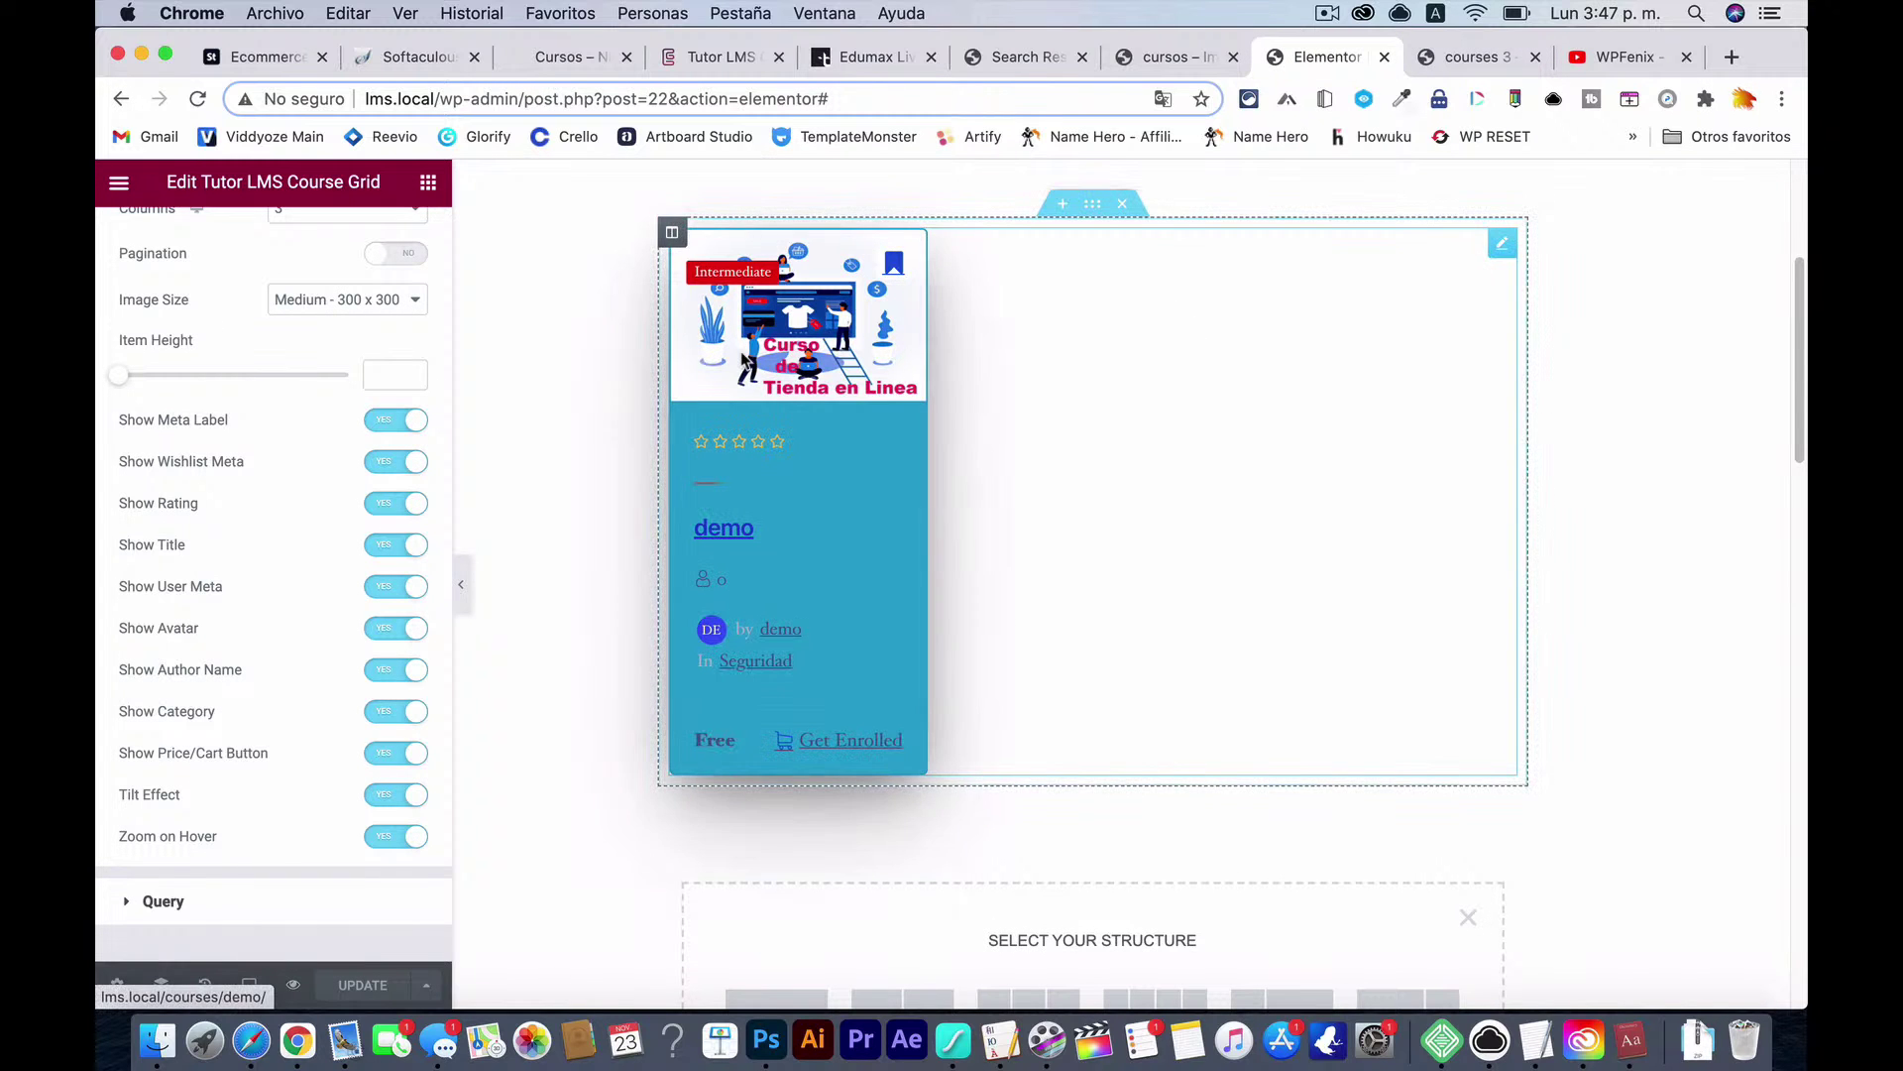
pyautogui.scroll(-2, 532, 574)
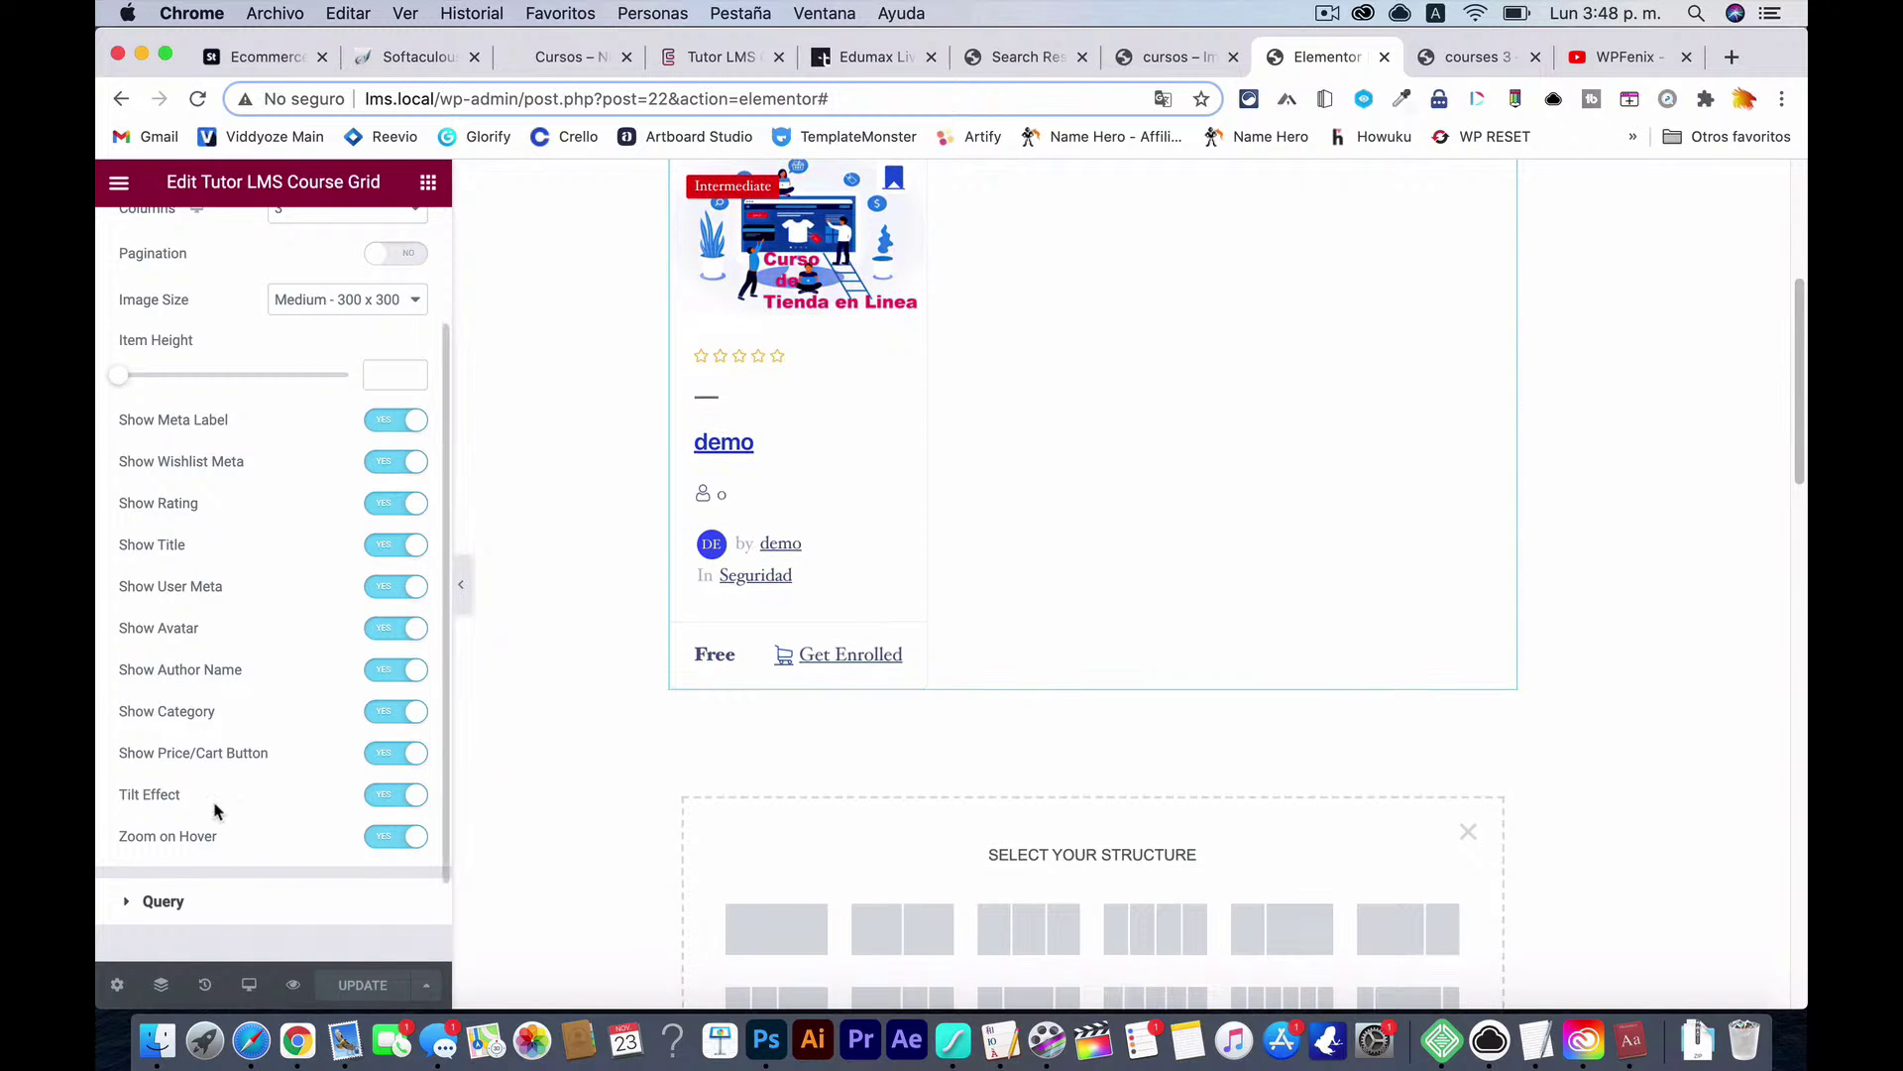
pyautogui.scroll(-2, 216, 811)
pyautogui.click(130, 805)
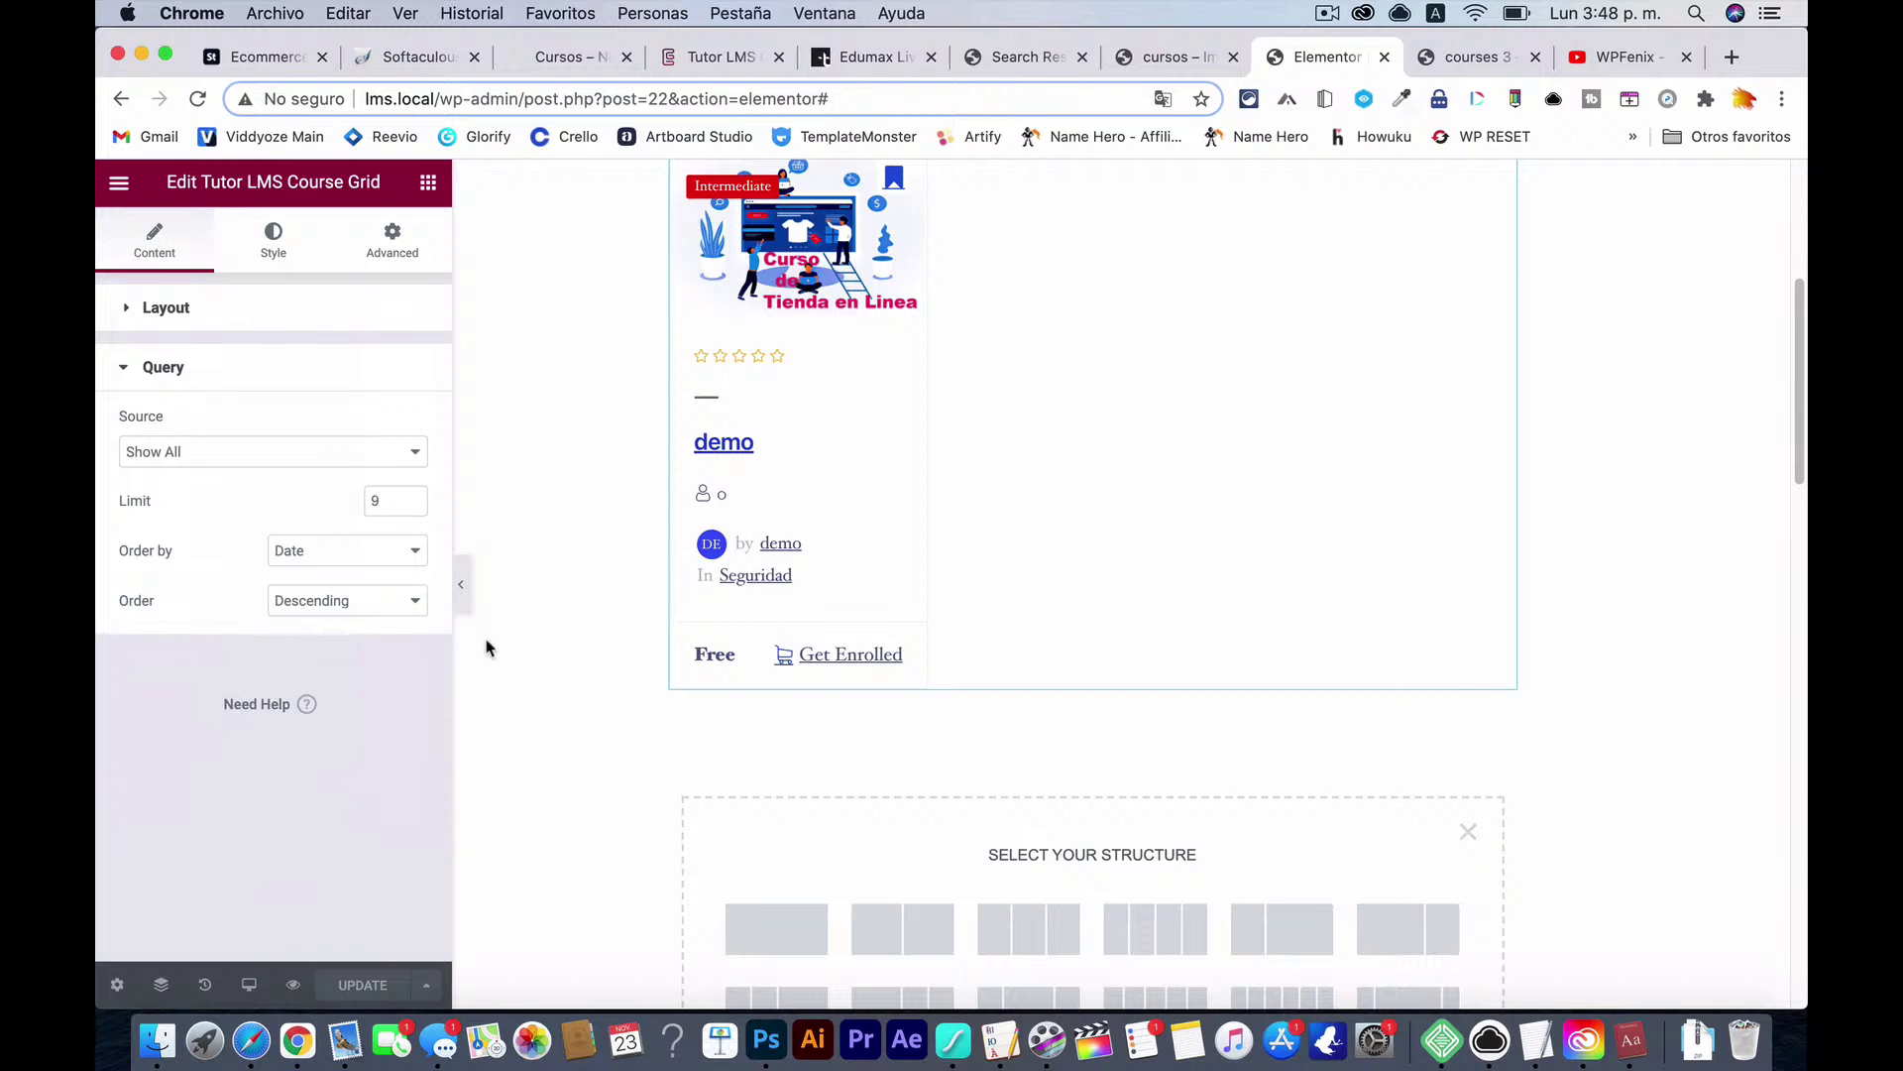
pyautogui.scroll(3, 586, 526)
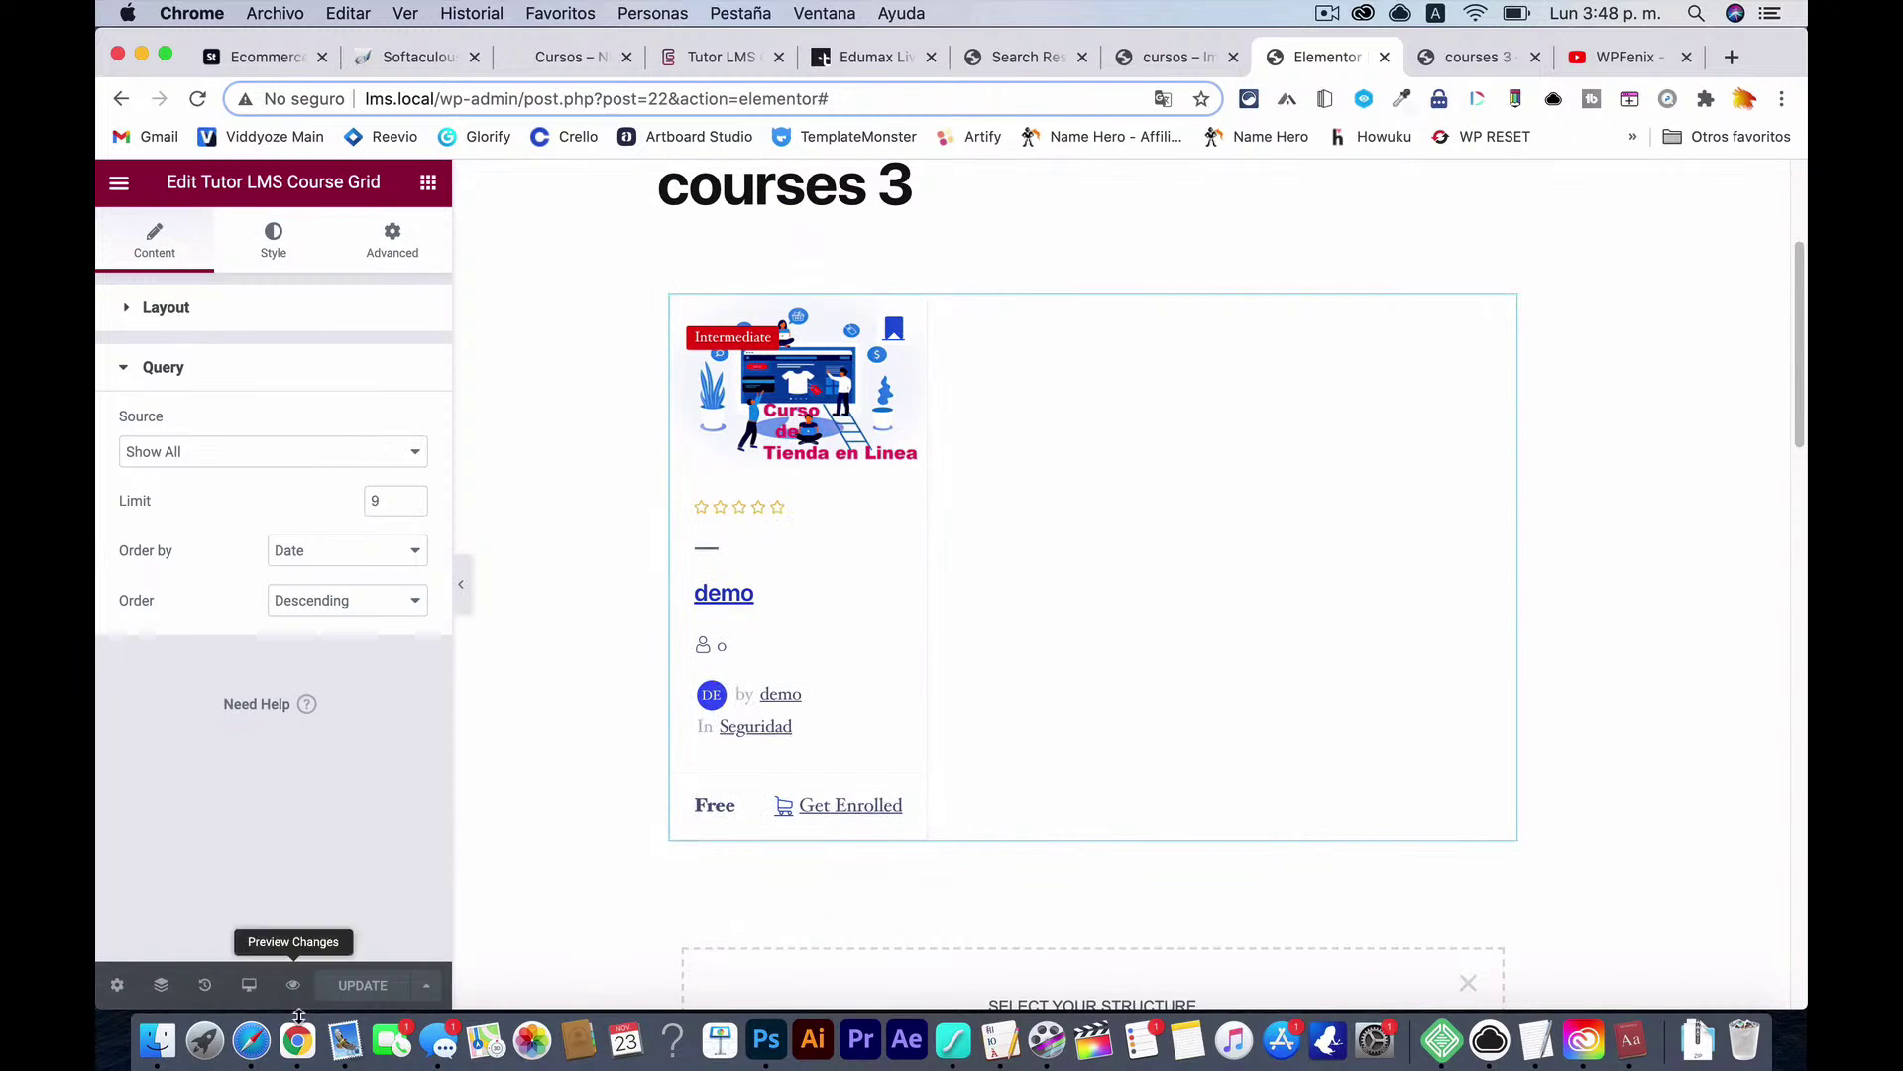
pyautogui.click(256, 1046)
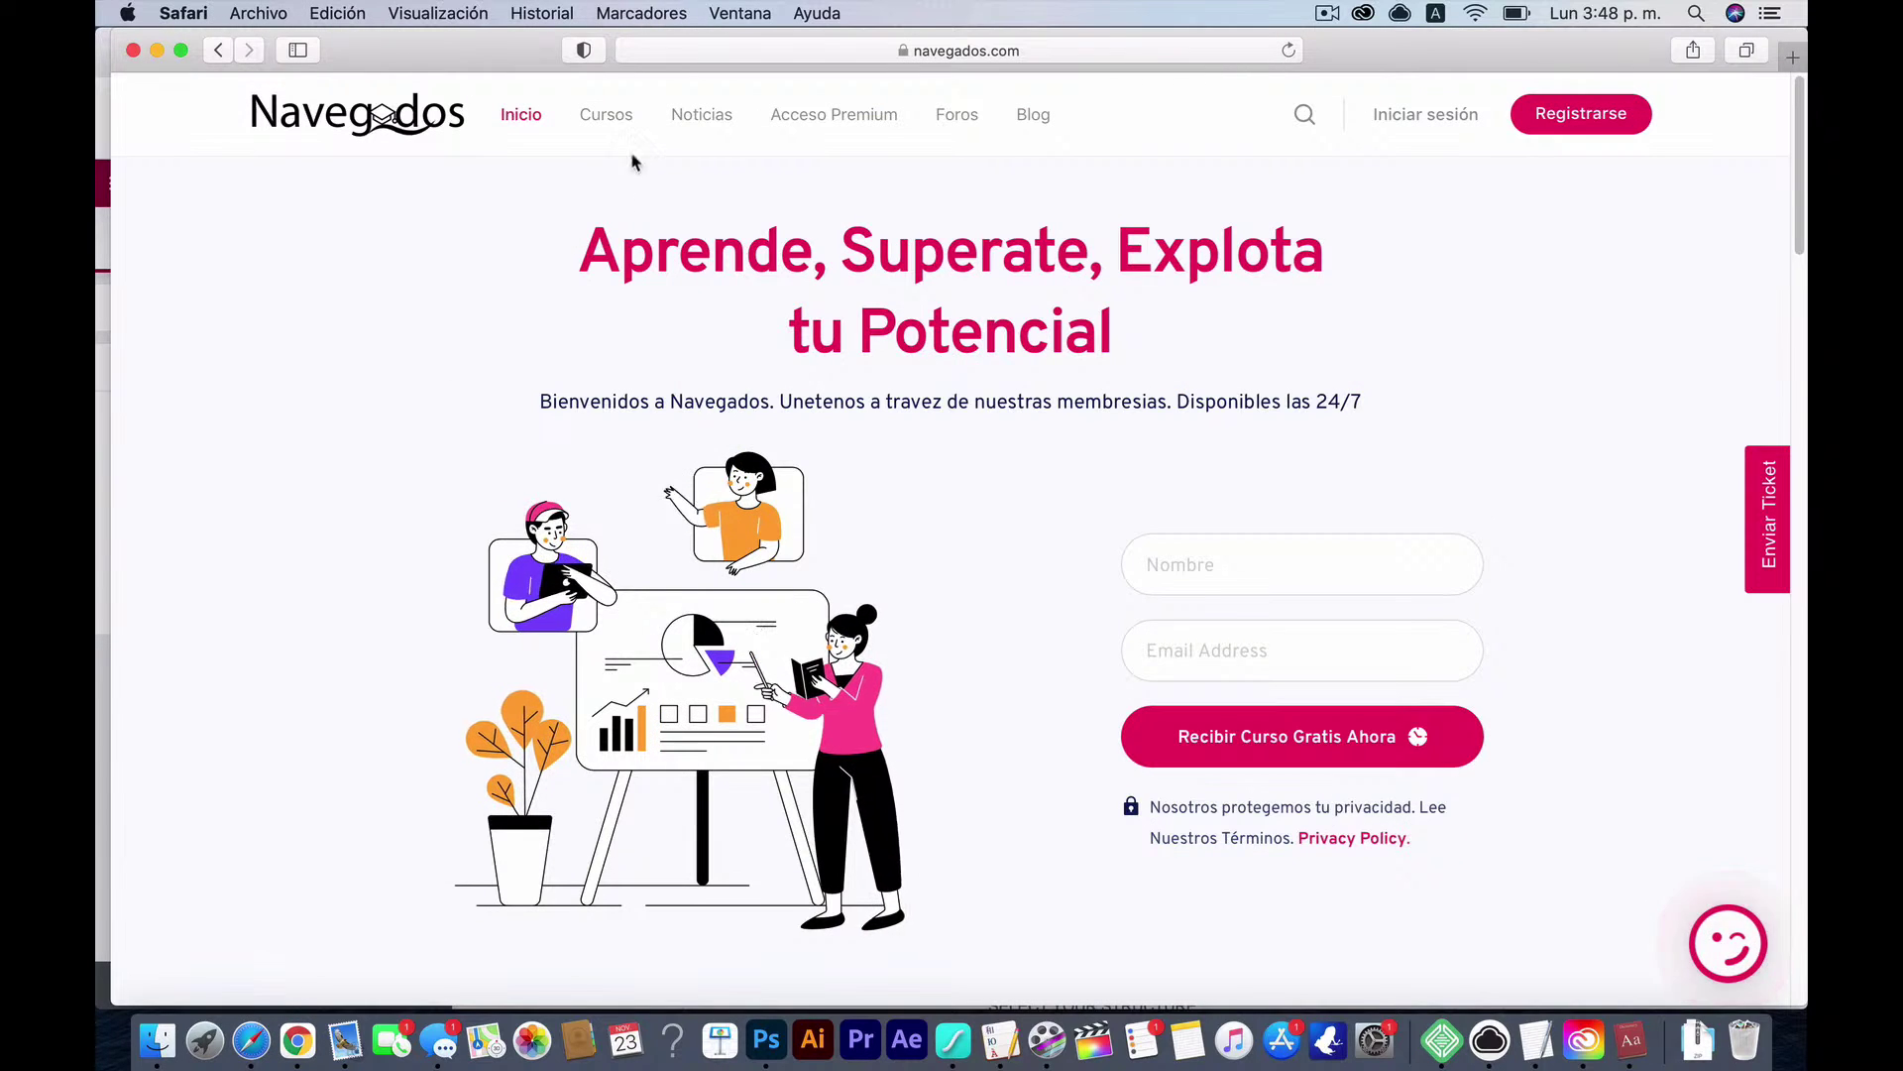
# Step: Open Navegados' Cursos Semanales listing of three free Intermediate courses, then return to Chrome's Elementor editor
pyautogui.scroll(-2, 506, 407)
pyautogui.scroll(2, 510, 392)
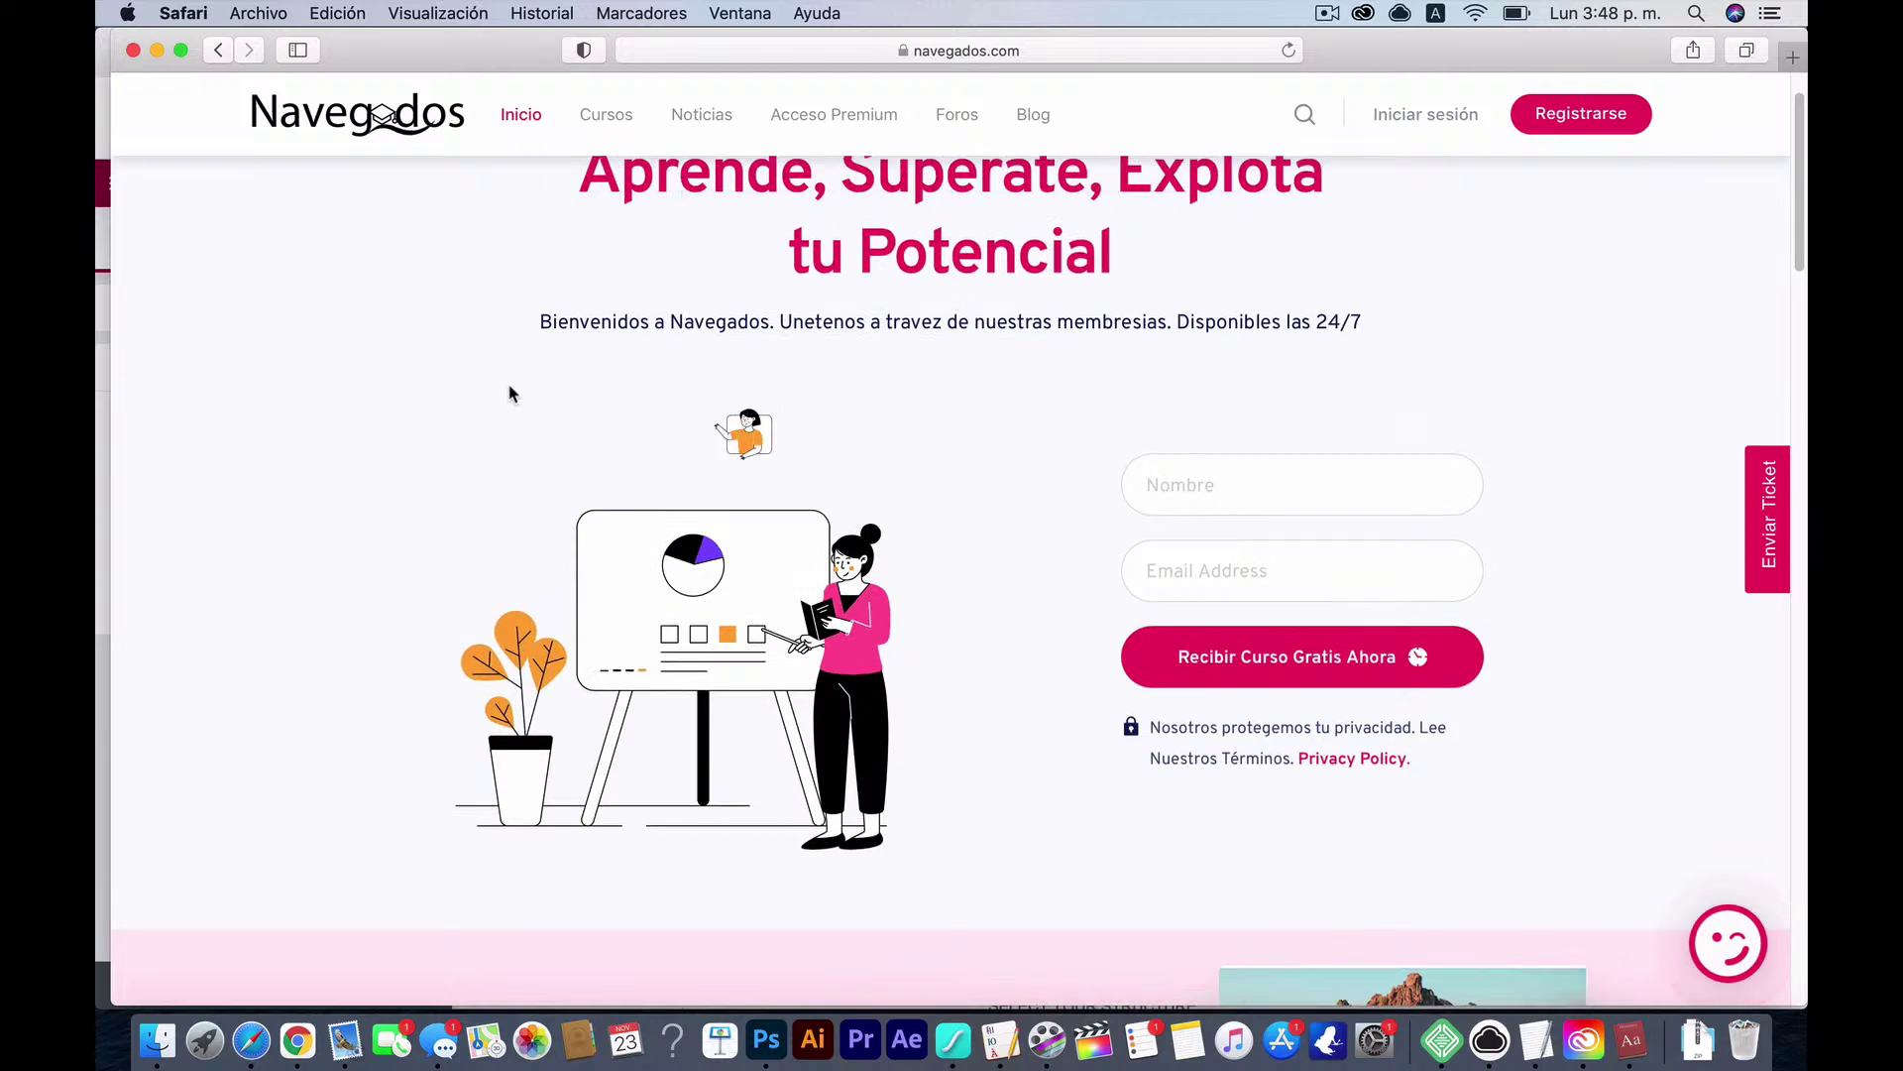
pyautogui.click(623, 120)
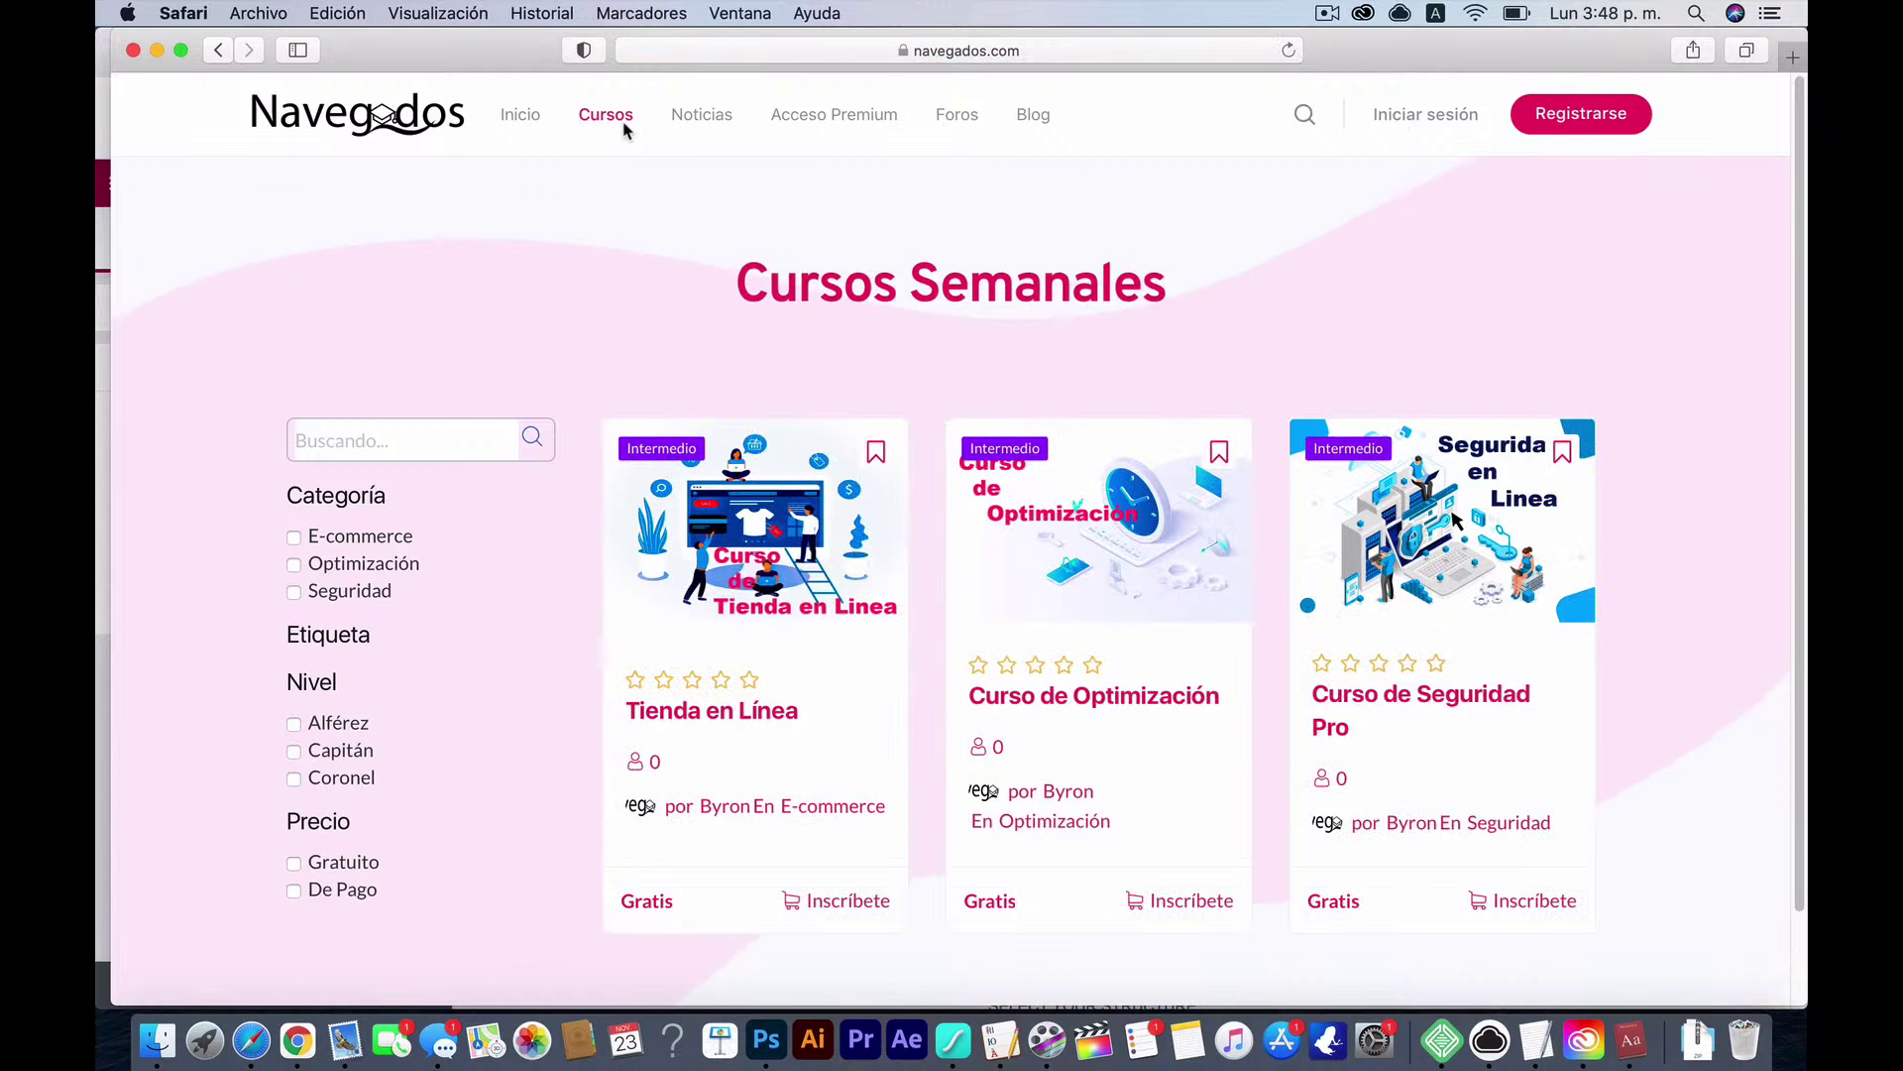
pyautogui.scroll(-1, 1115, 407)
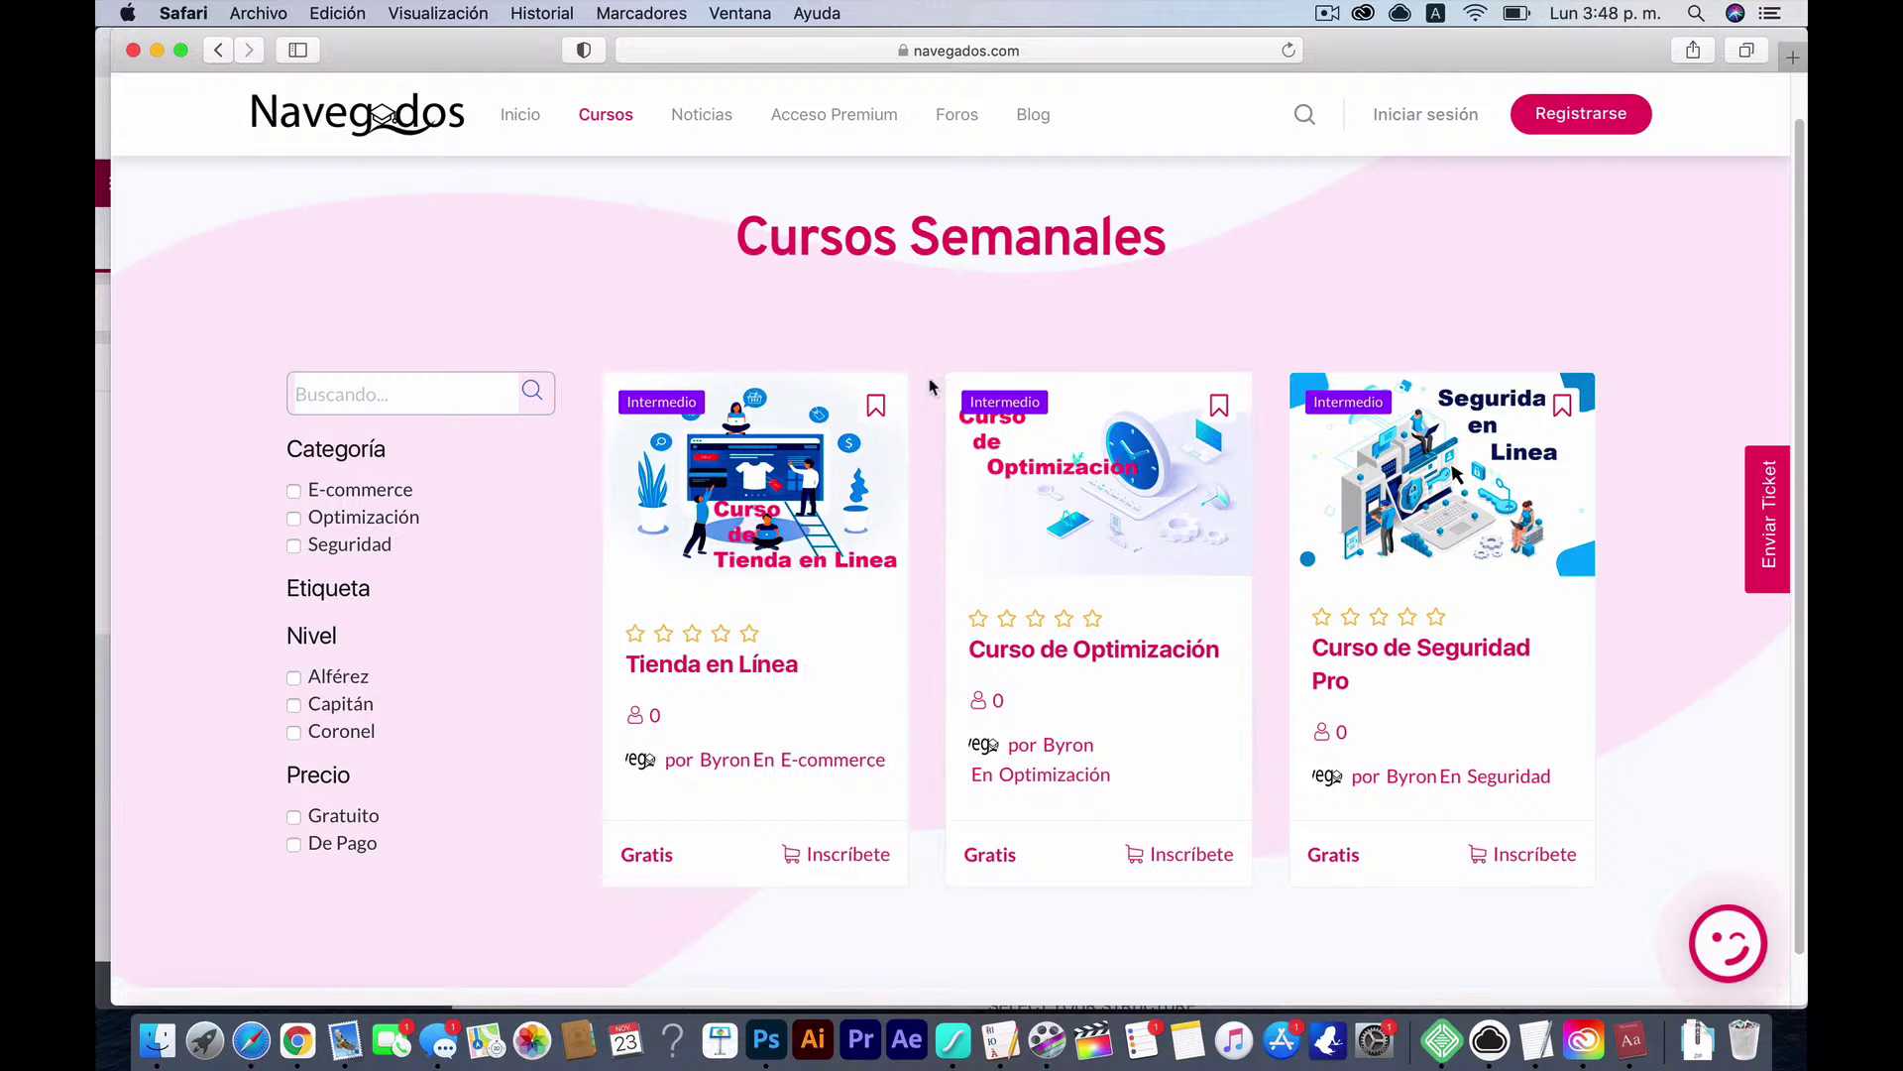
pyautogui.click(297, 1040)
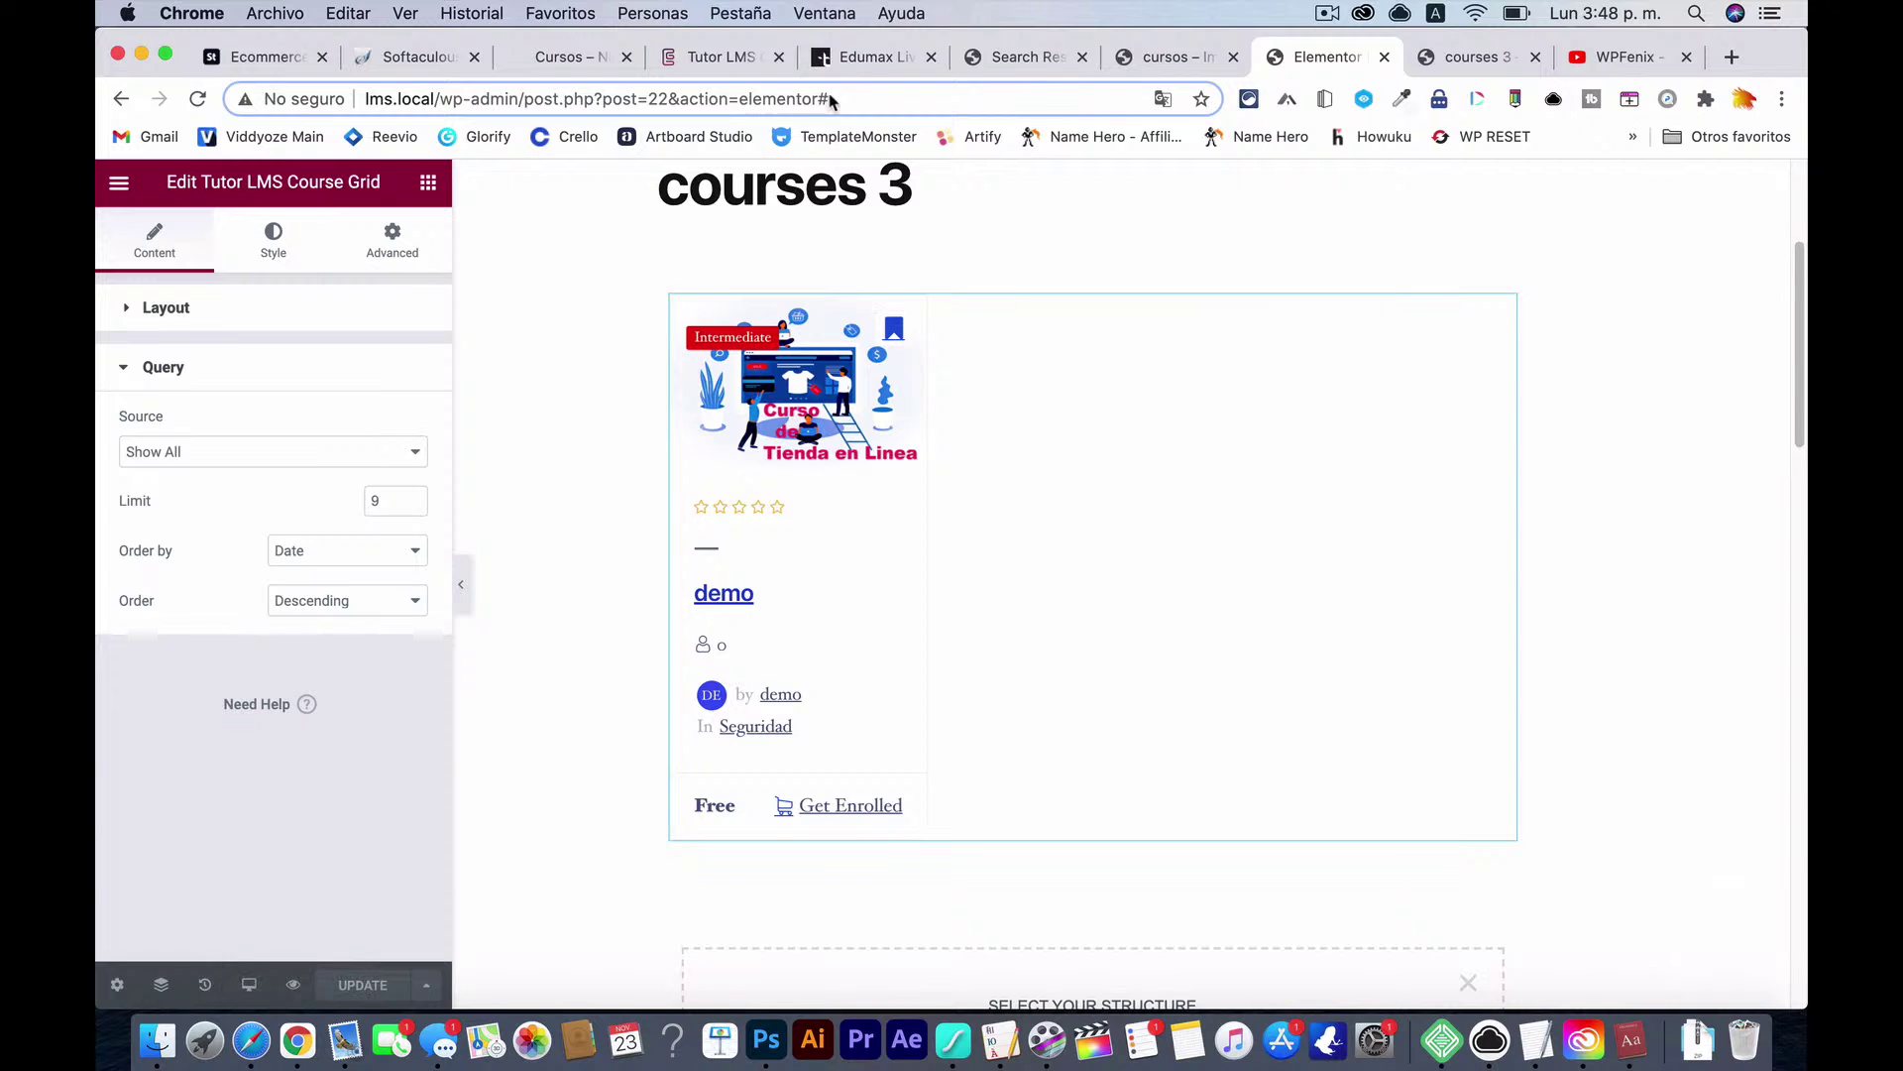
# Step: Open the Navegados Cursos page in the Brizy editor and dismiss the translation offer
pyautogui.click(550, 60)
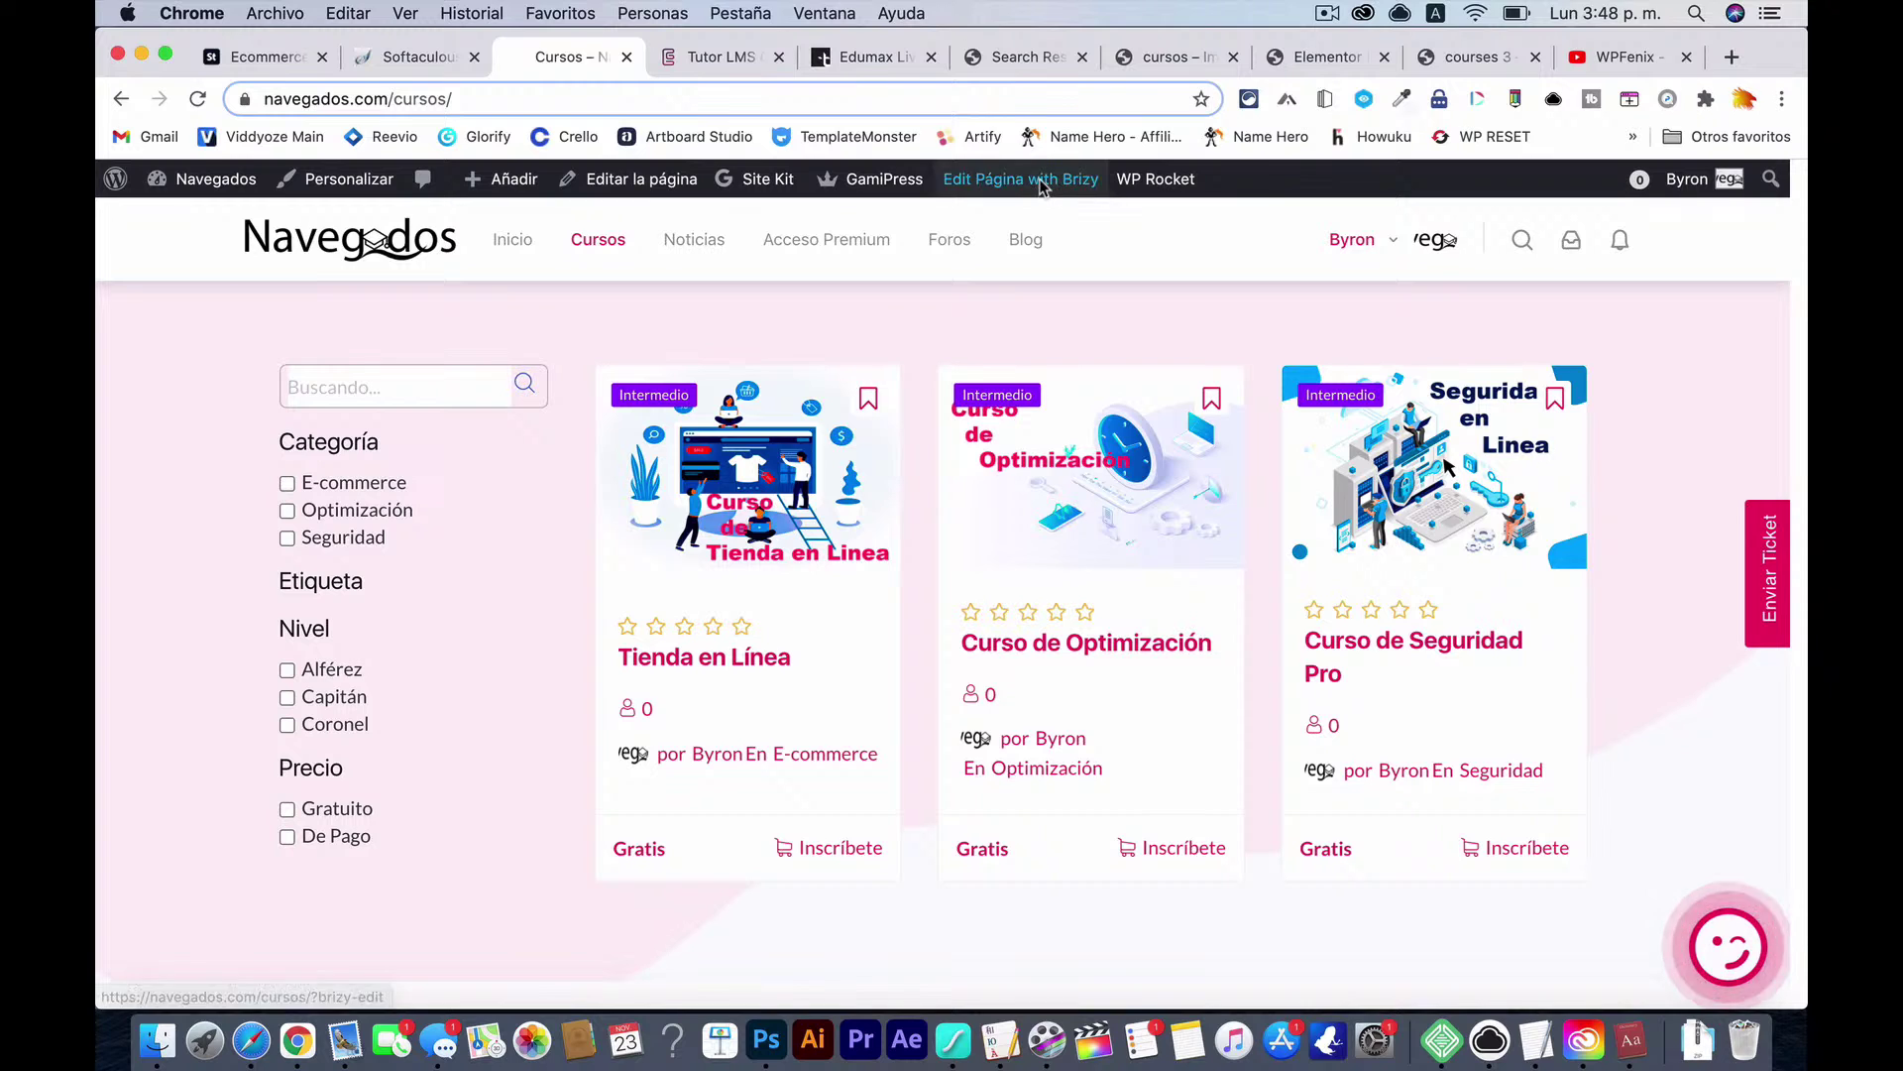
pyautogui.click(1007, 198)
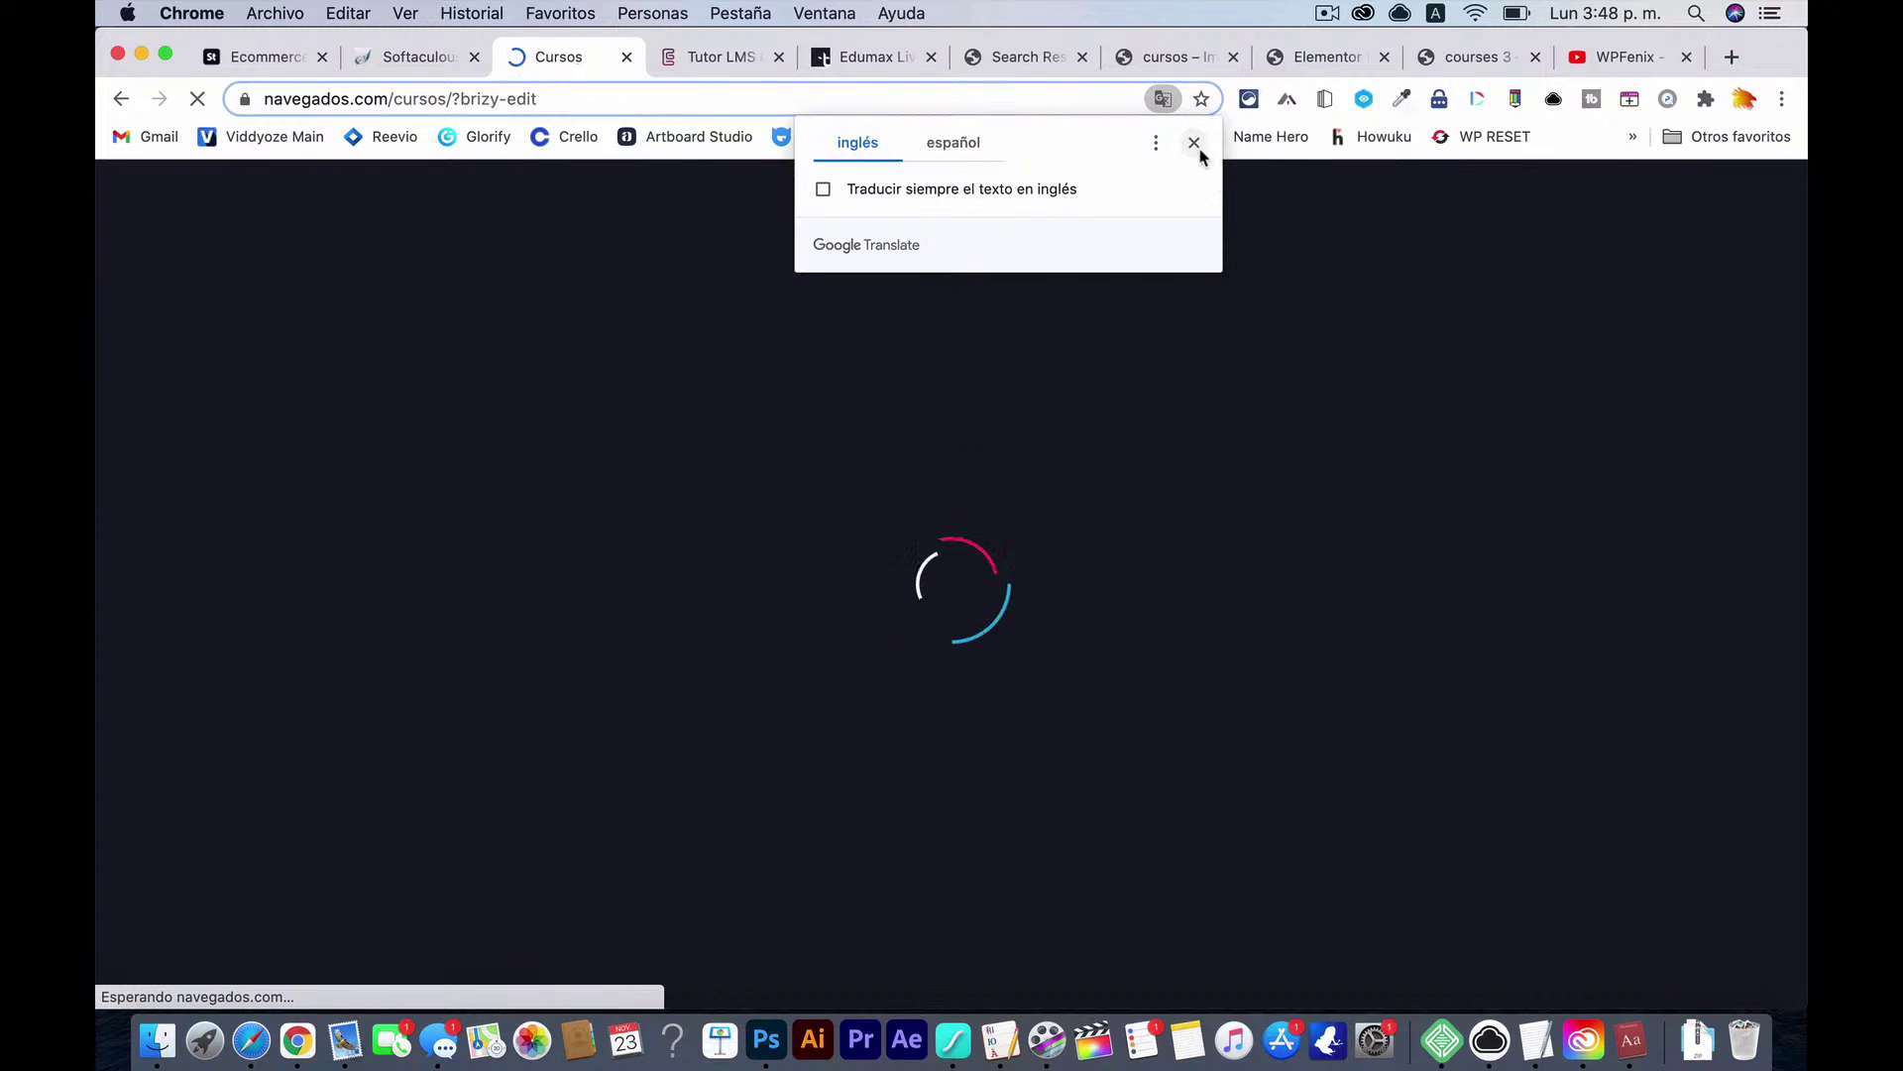
pyautogui.click(1196, 143)
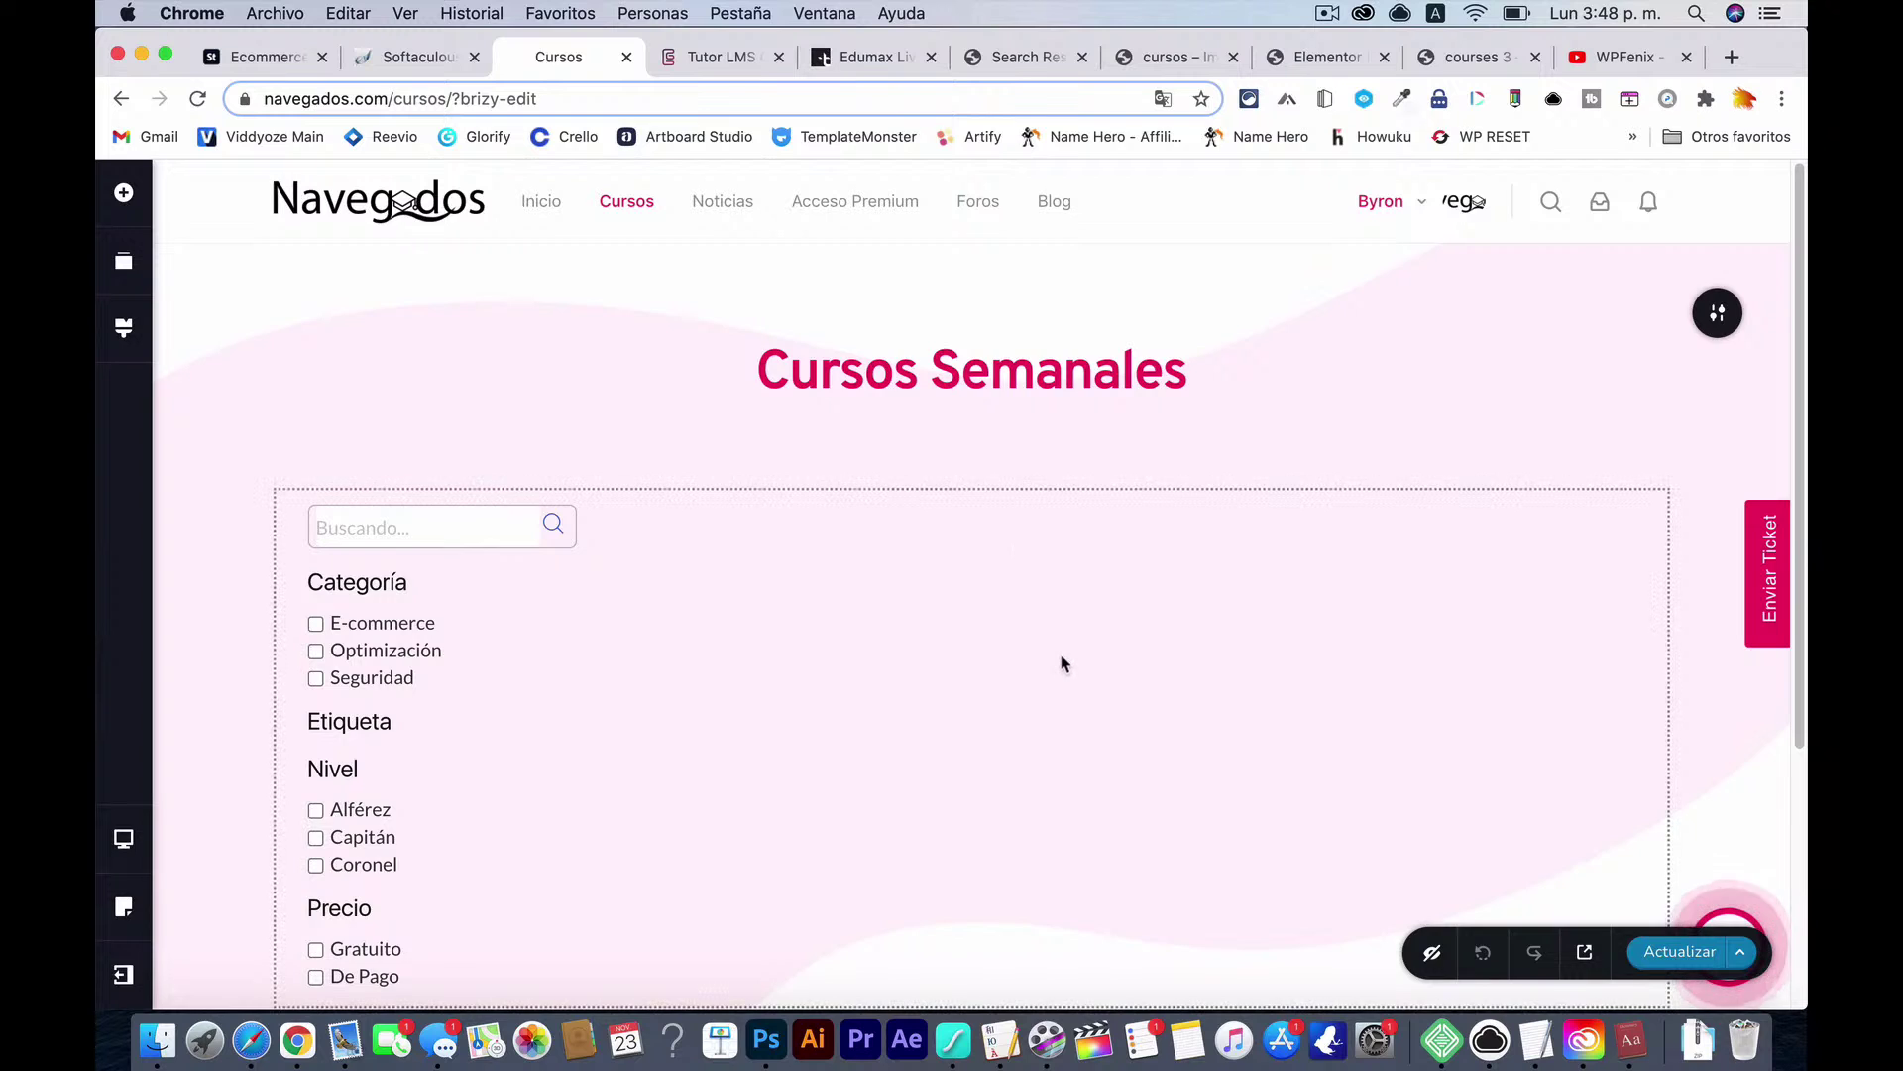
pyautogui.scroll(-4, 1062, 662)
pyautogui.scroll(-1, 1062, 662)
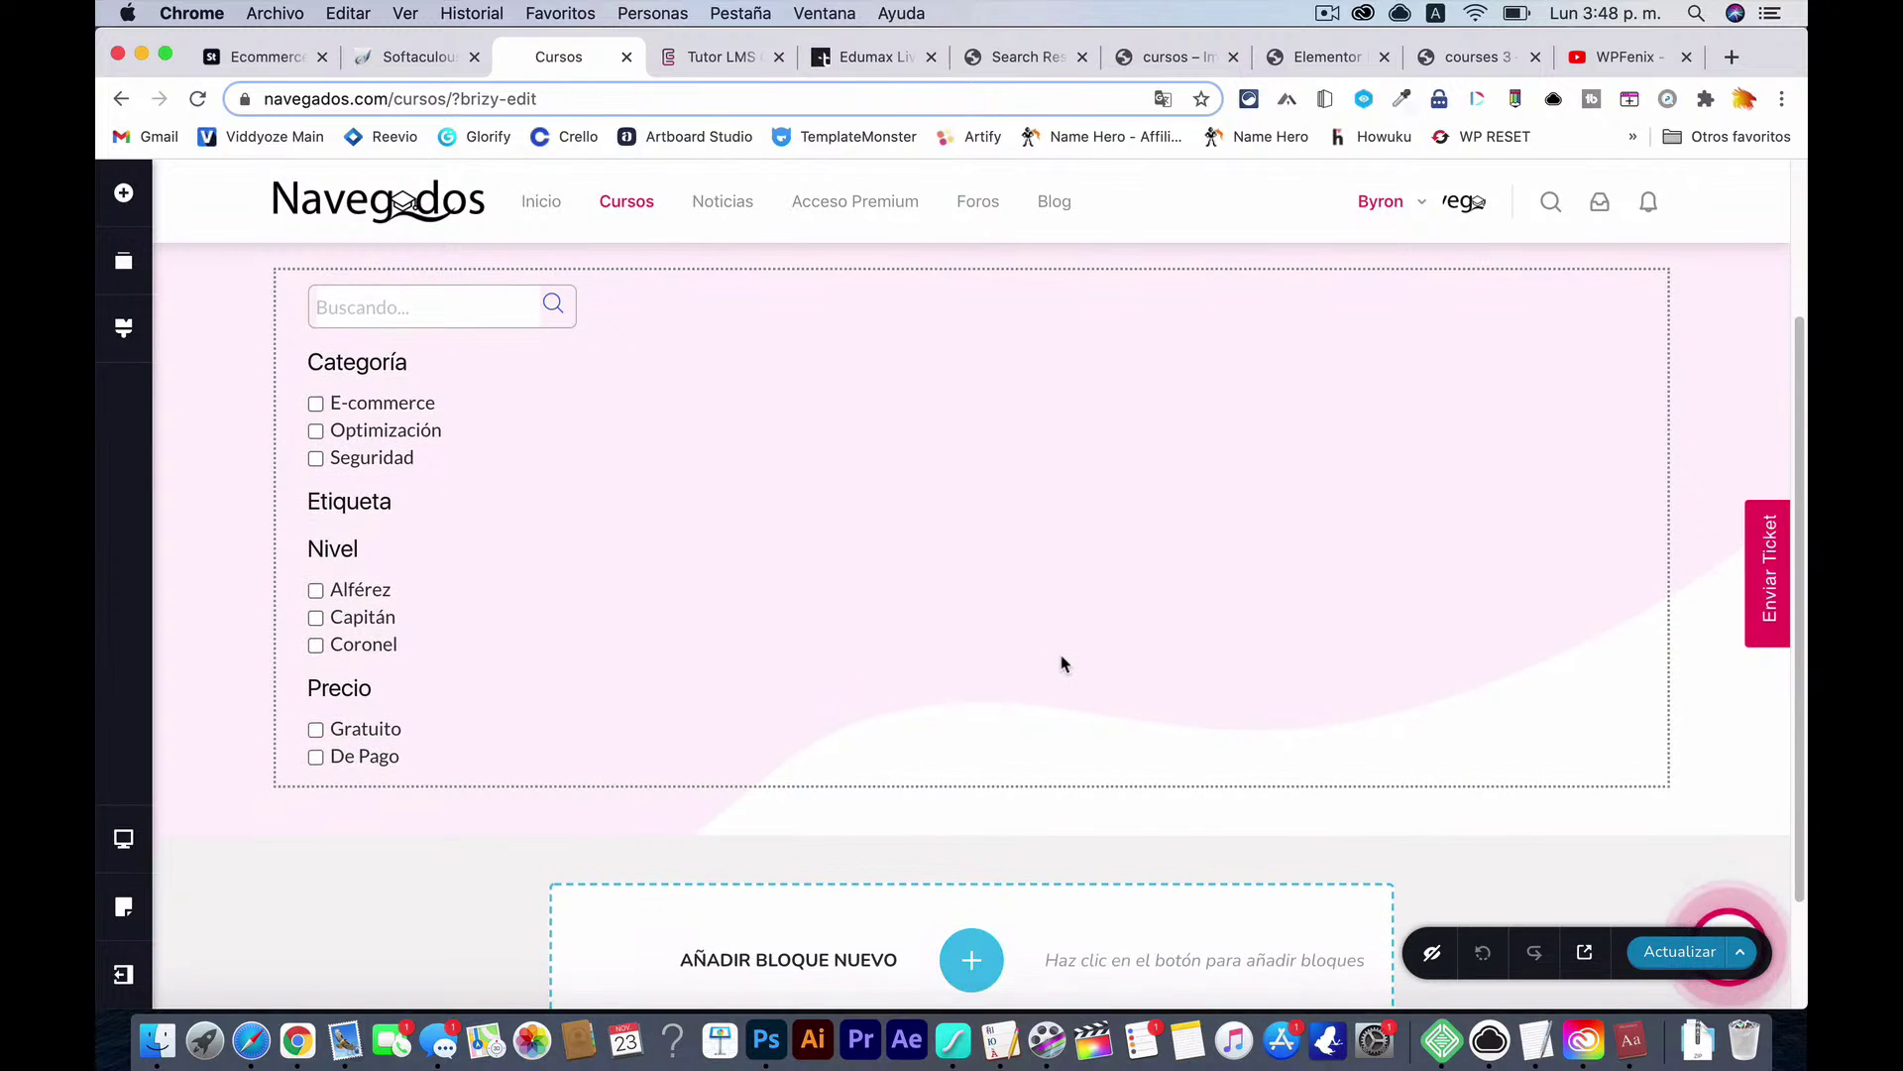
pyautogui.scroll(3, 1049, 504)
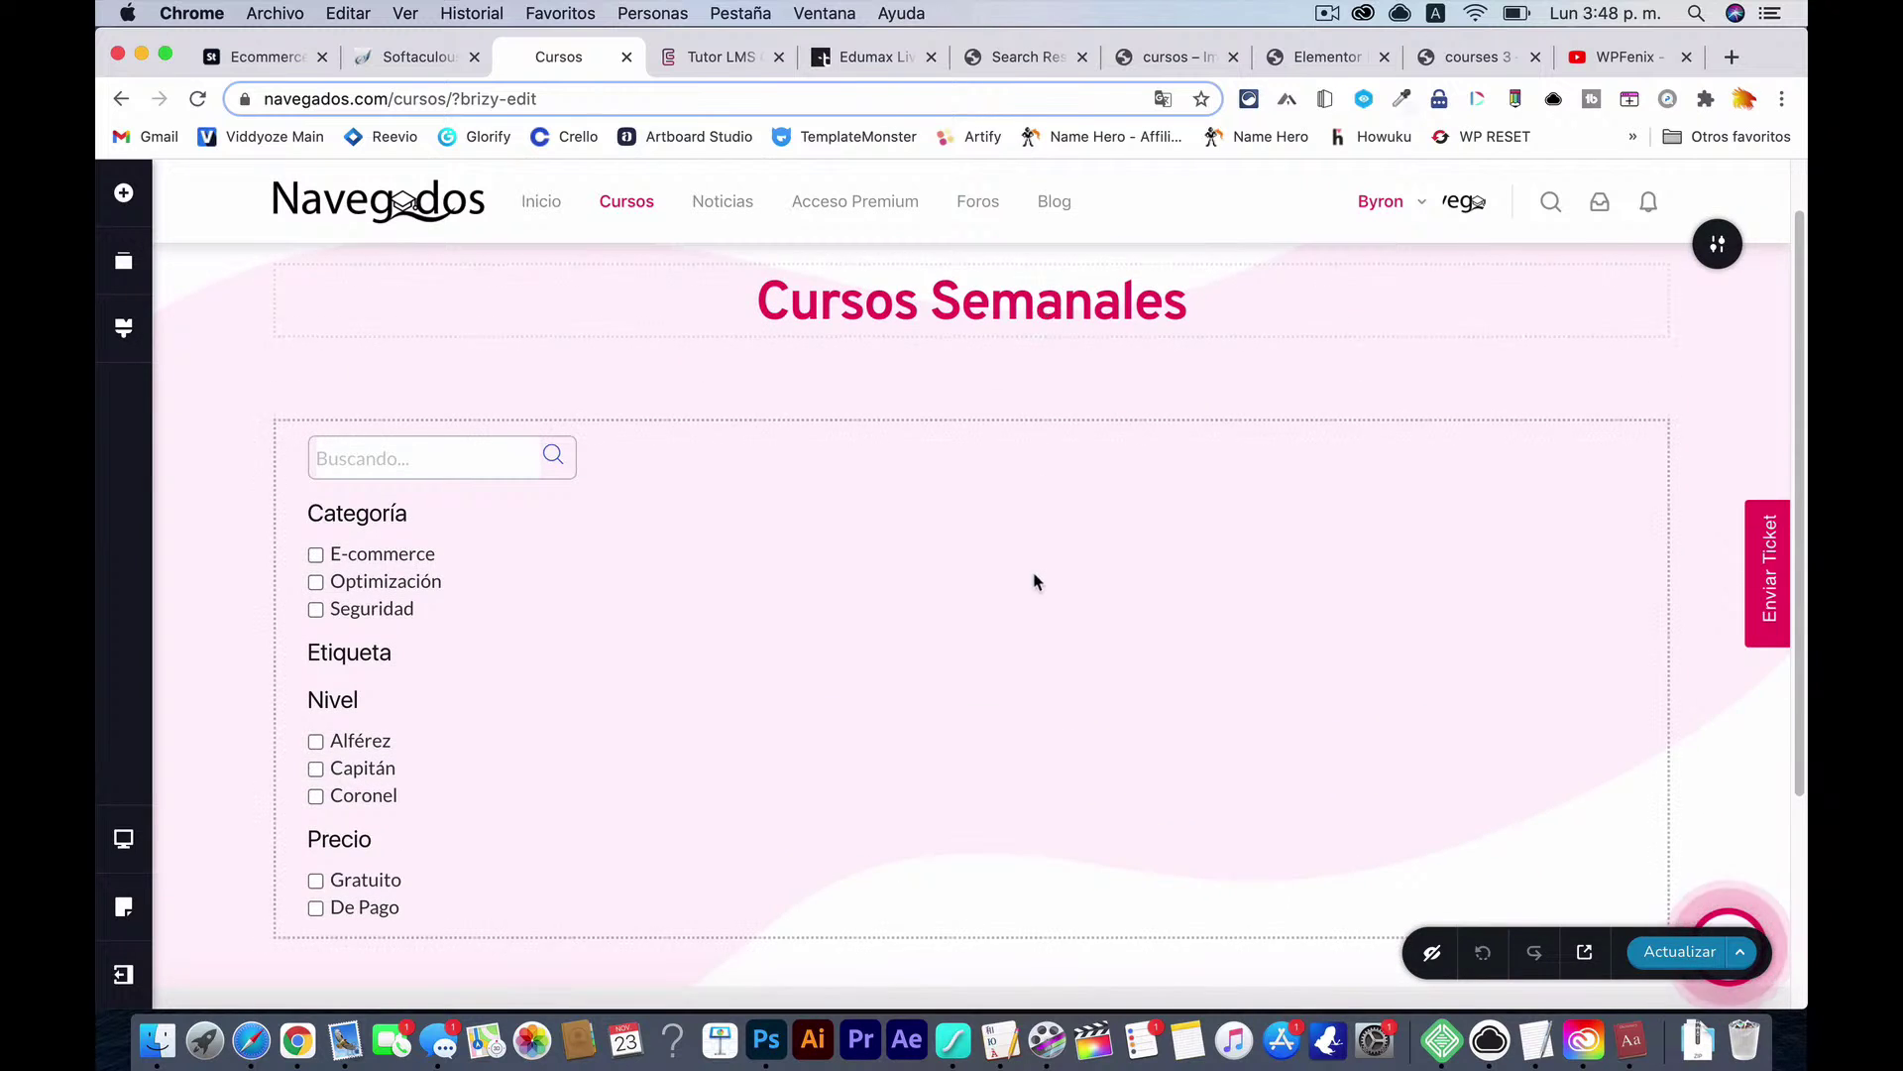
pyautogui.scroll(-3, 951, 615)
# Step: Reveal the course block's tutor_course shortcode with course_filter="on" and copy the whole shortcode
pyautogui.click(904, 597)
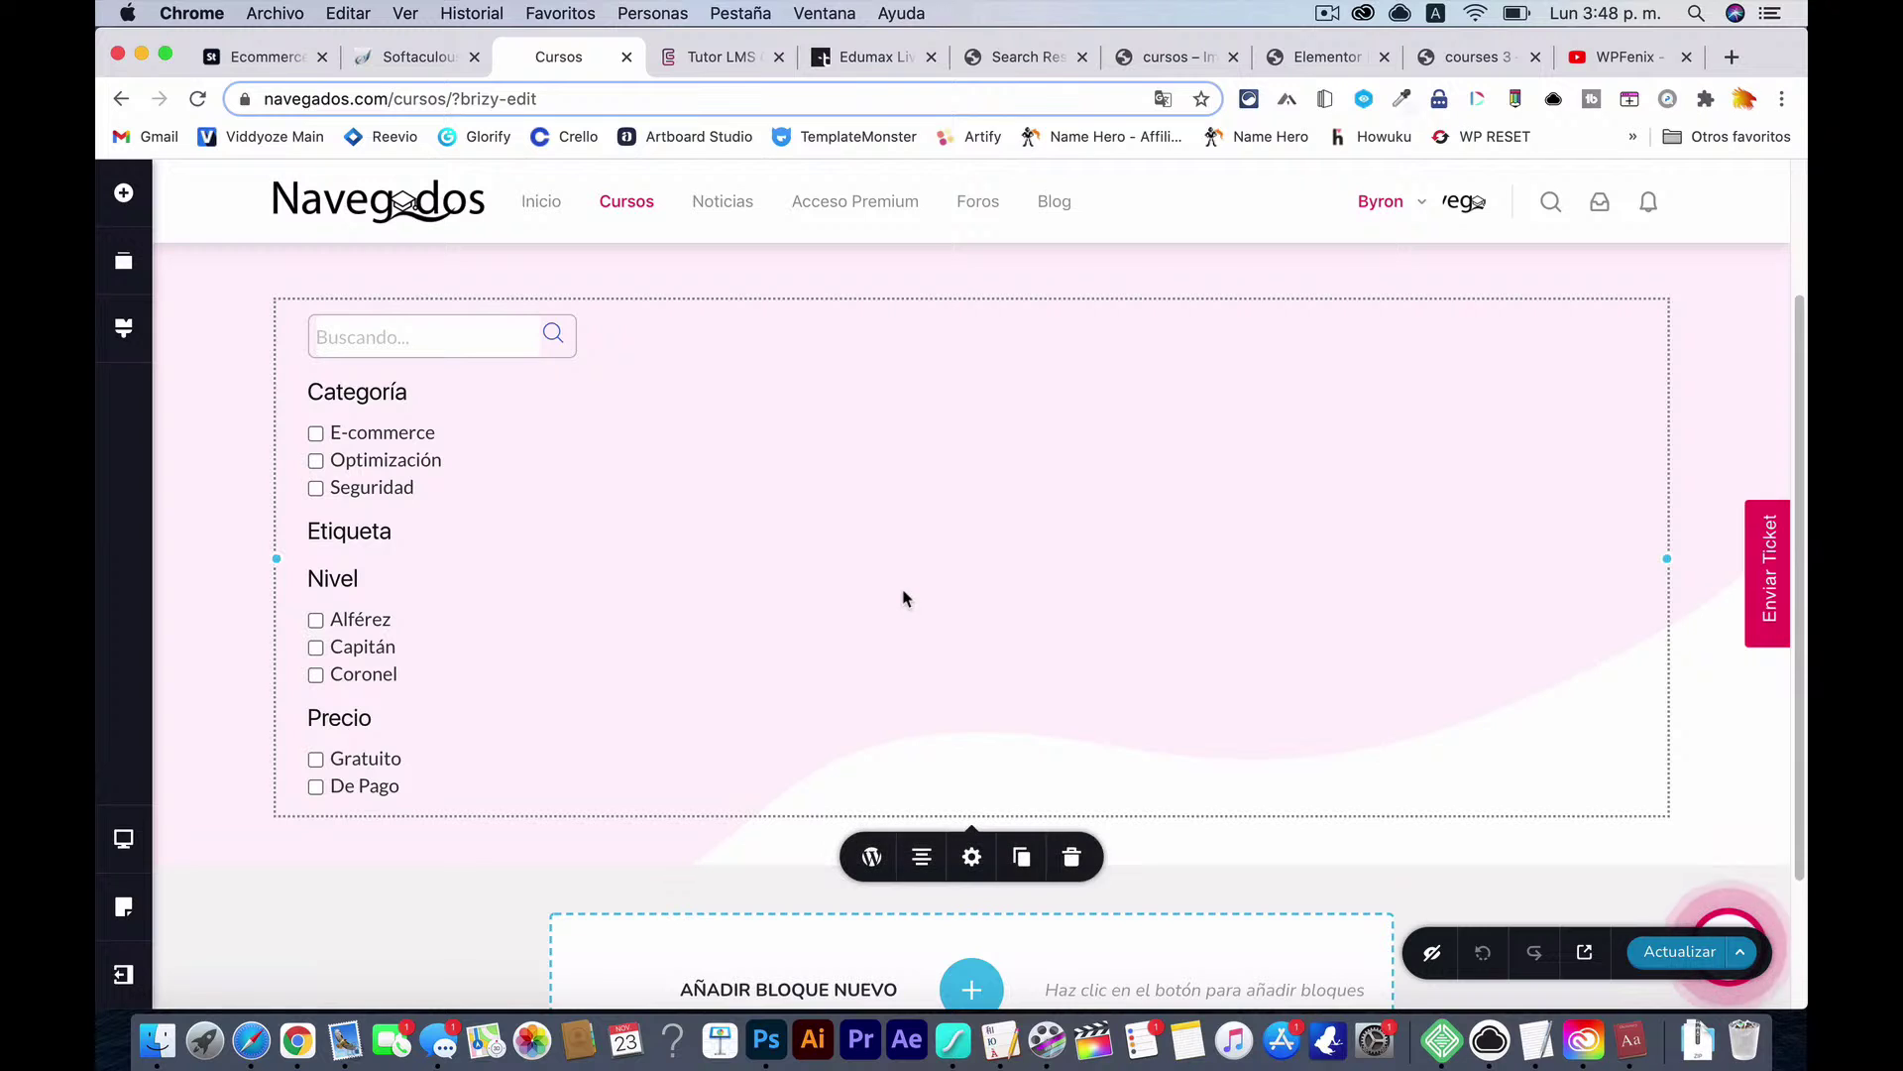
pyautogui.click(872, 859)
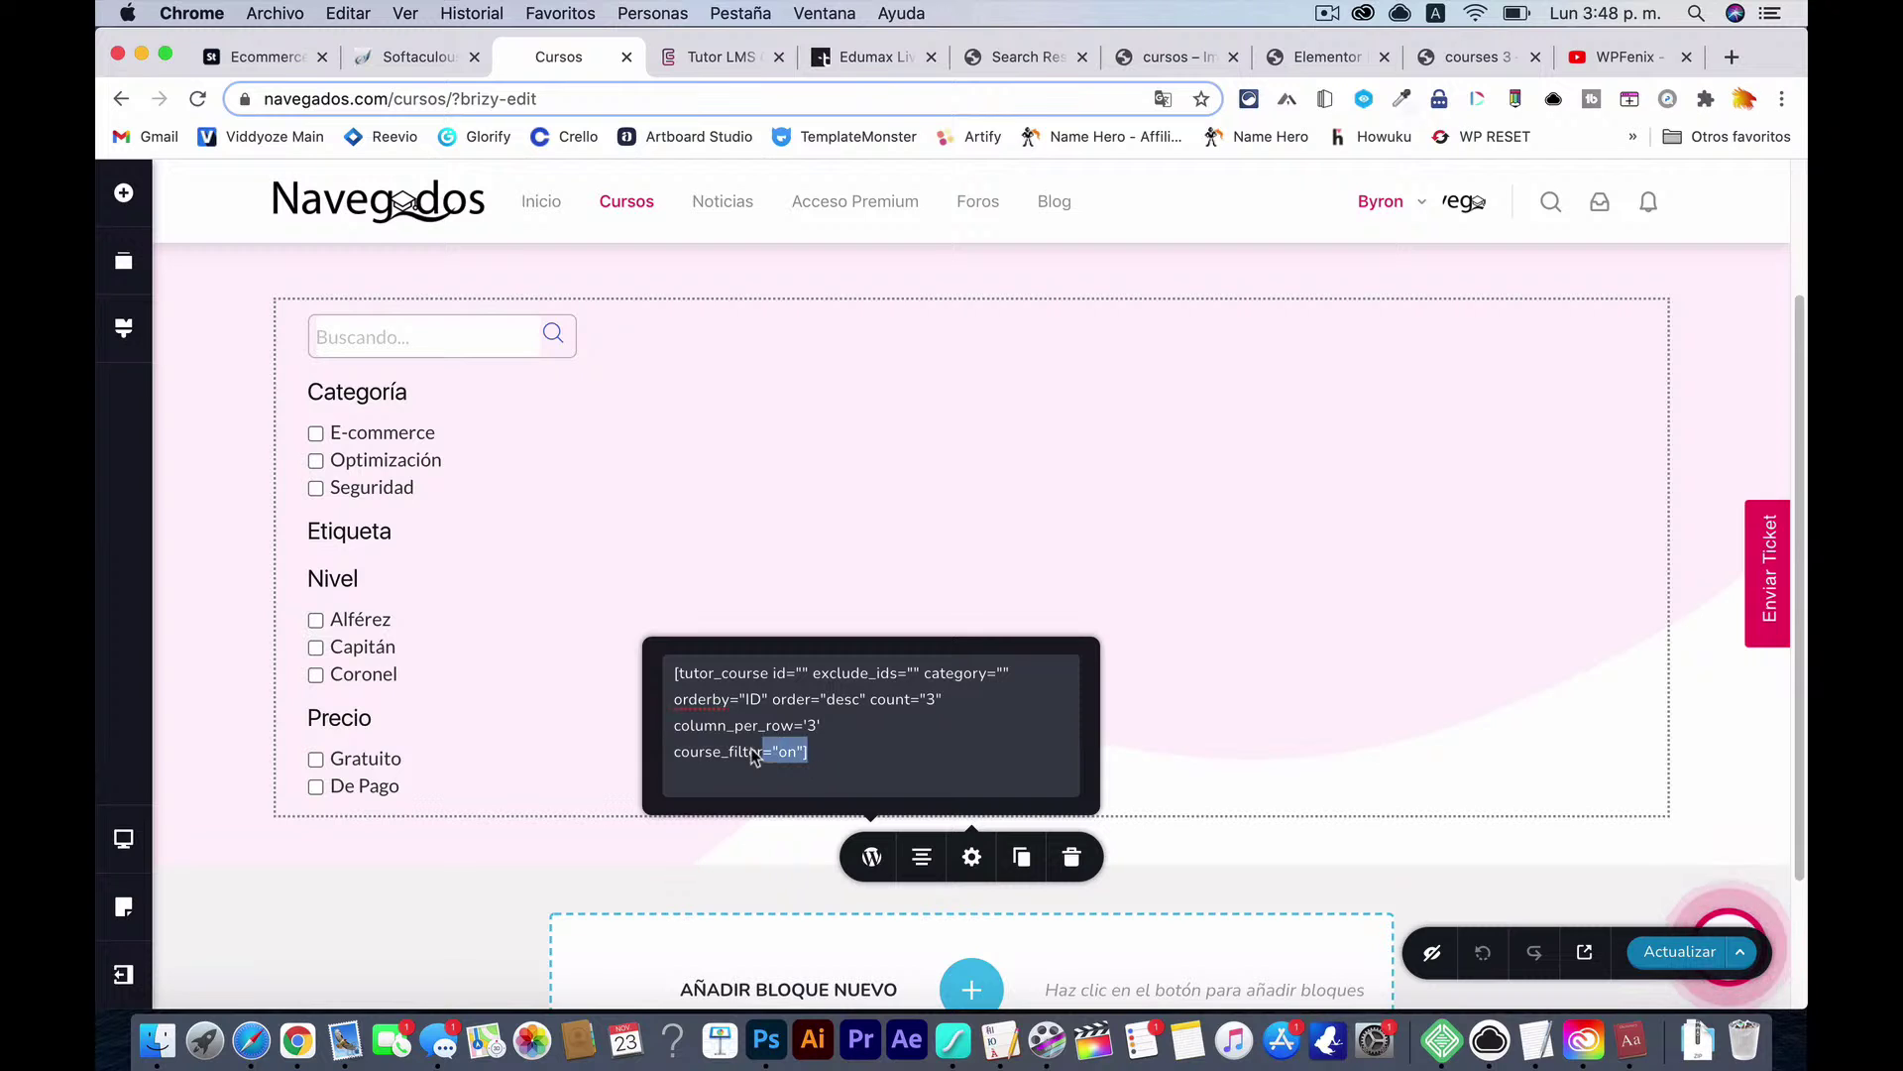
pyautogui.moveTo(752, 748); pyautogui.dragTo(674, 680)
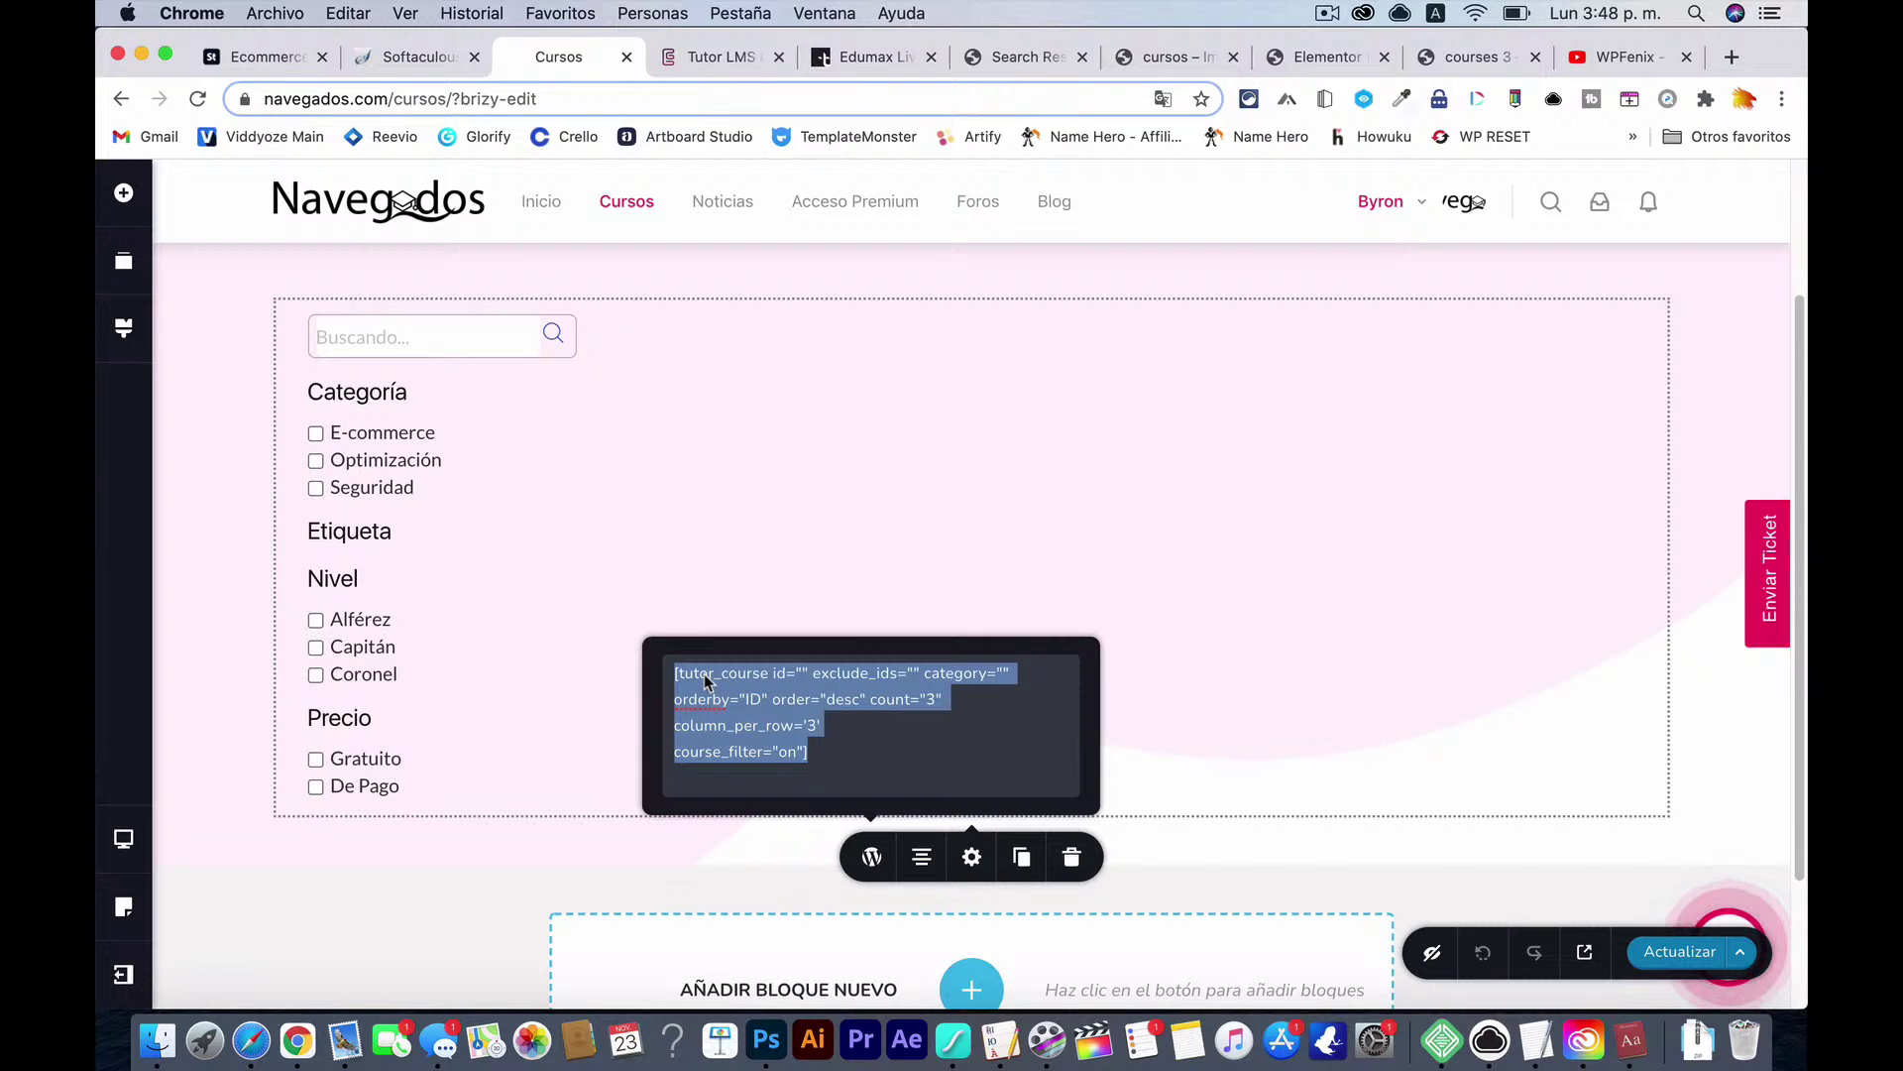
pyautogui.rightClick(704, 674)
pyautogui.click(749, 595)
pyautogui.click(823, 754)
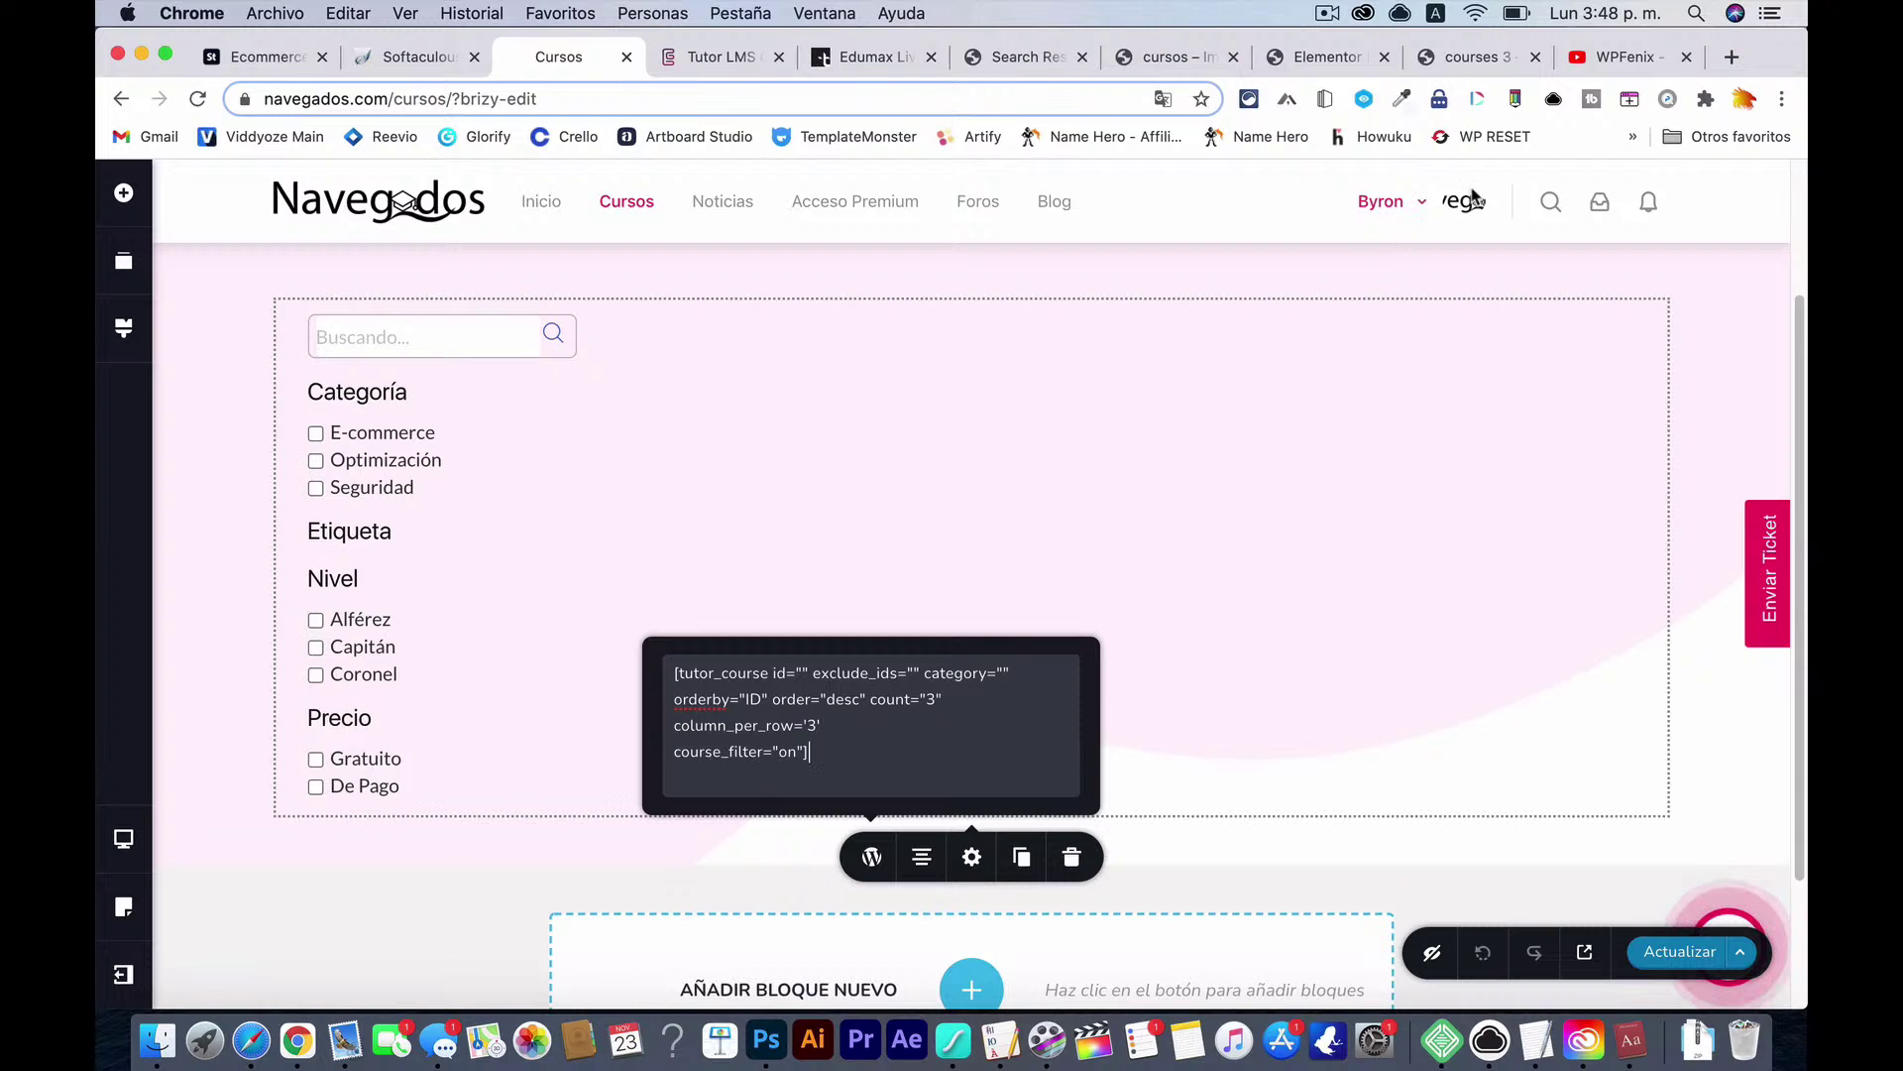
pyautogui.click(1631, 57)
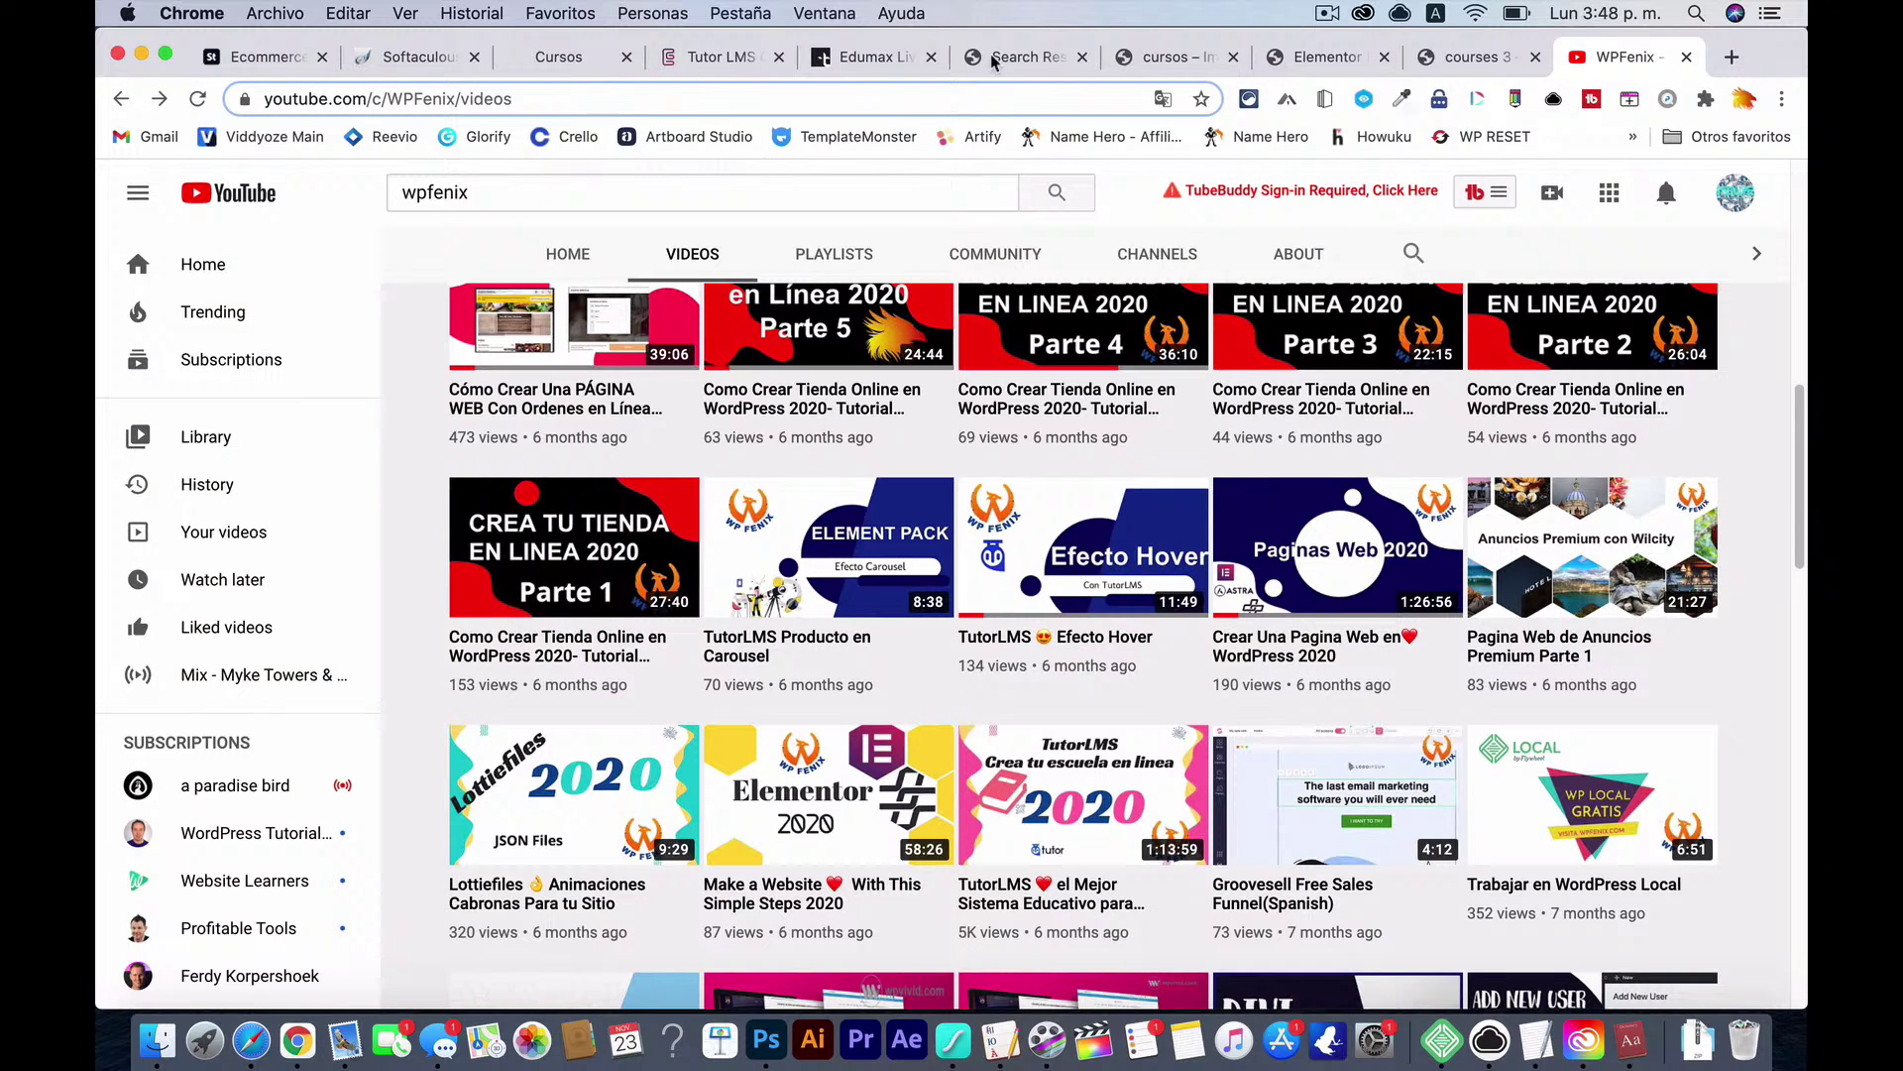
# Step: Search Google for 'tutor lms shortcodes' using the address bar suggestion
pyautogui.click(506, 101)
pyautogui.write('the')
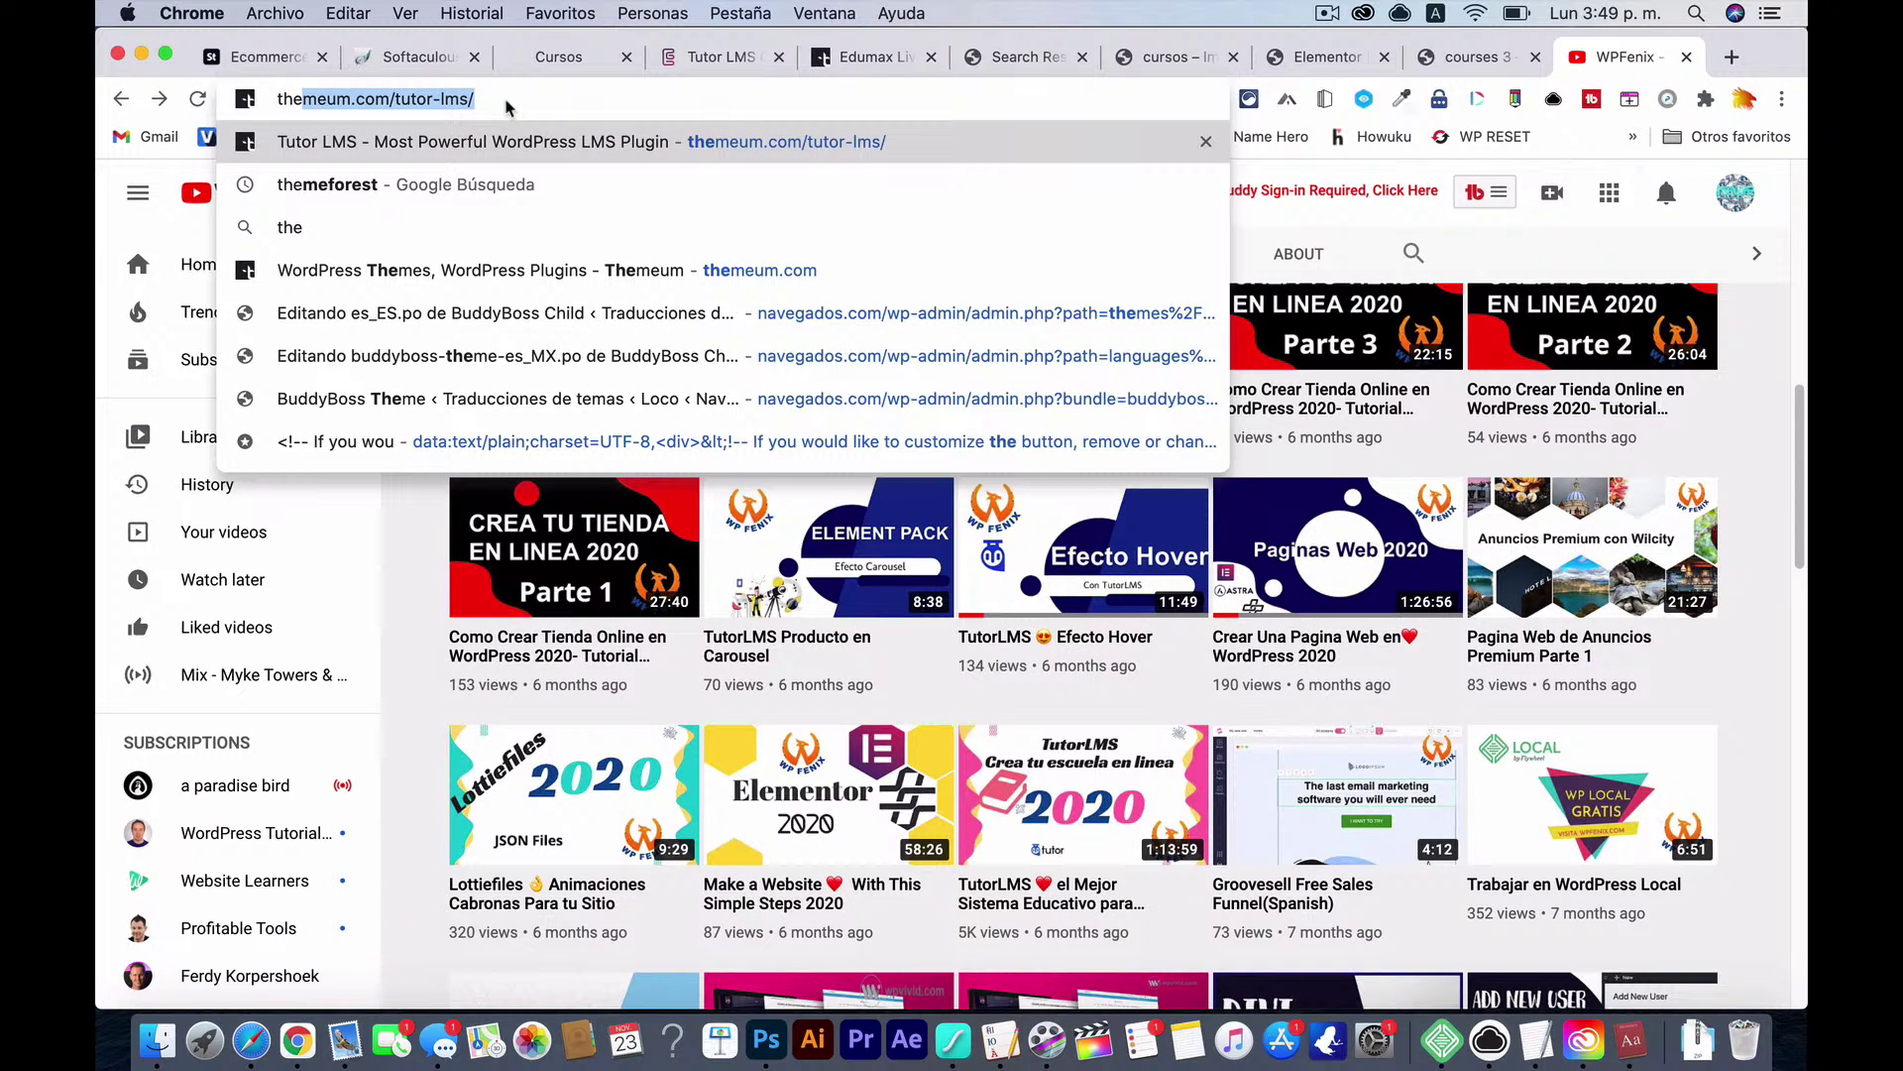
pyautogui.write('m')
pyautogui.press('BackSpace')
pyautogui.press('BackSpace')
pyautogui.press('BackSpace')
pyautogui.press('BackSpace')
pyautogui.press('BackSpace')
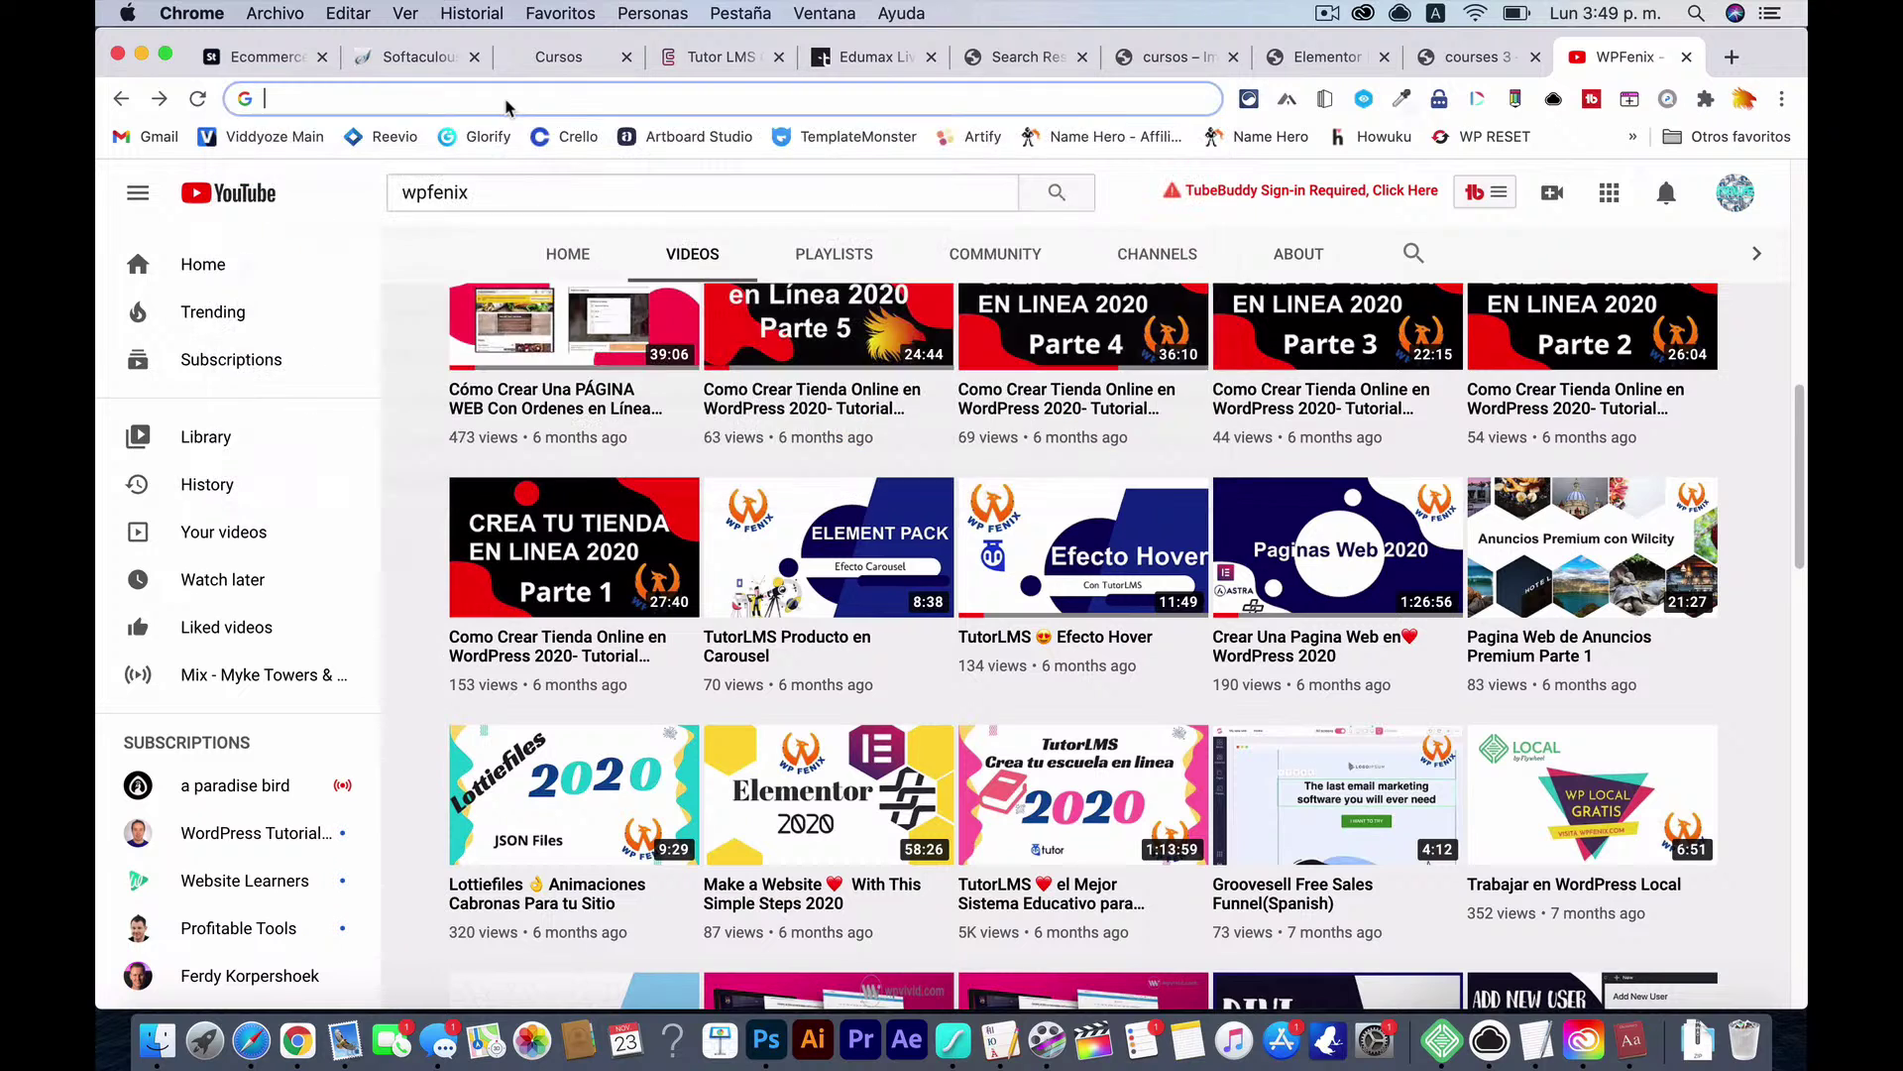
pyautogui.write('tutor lms')
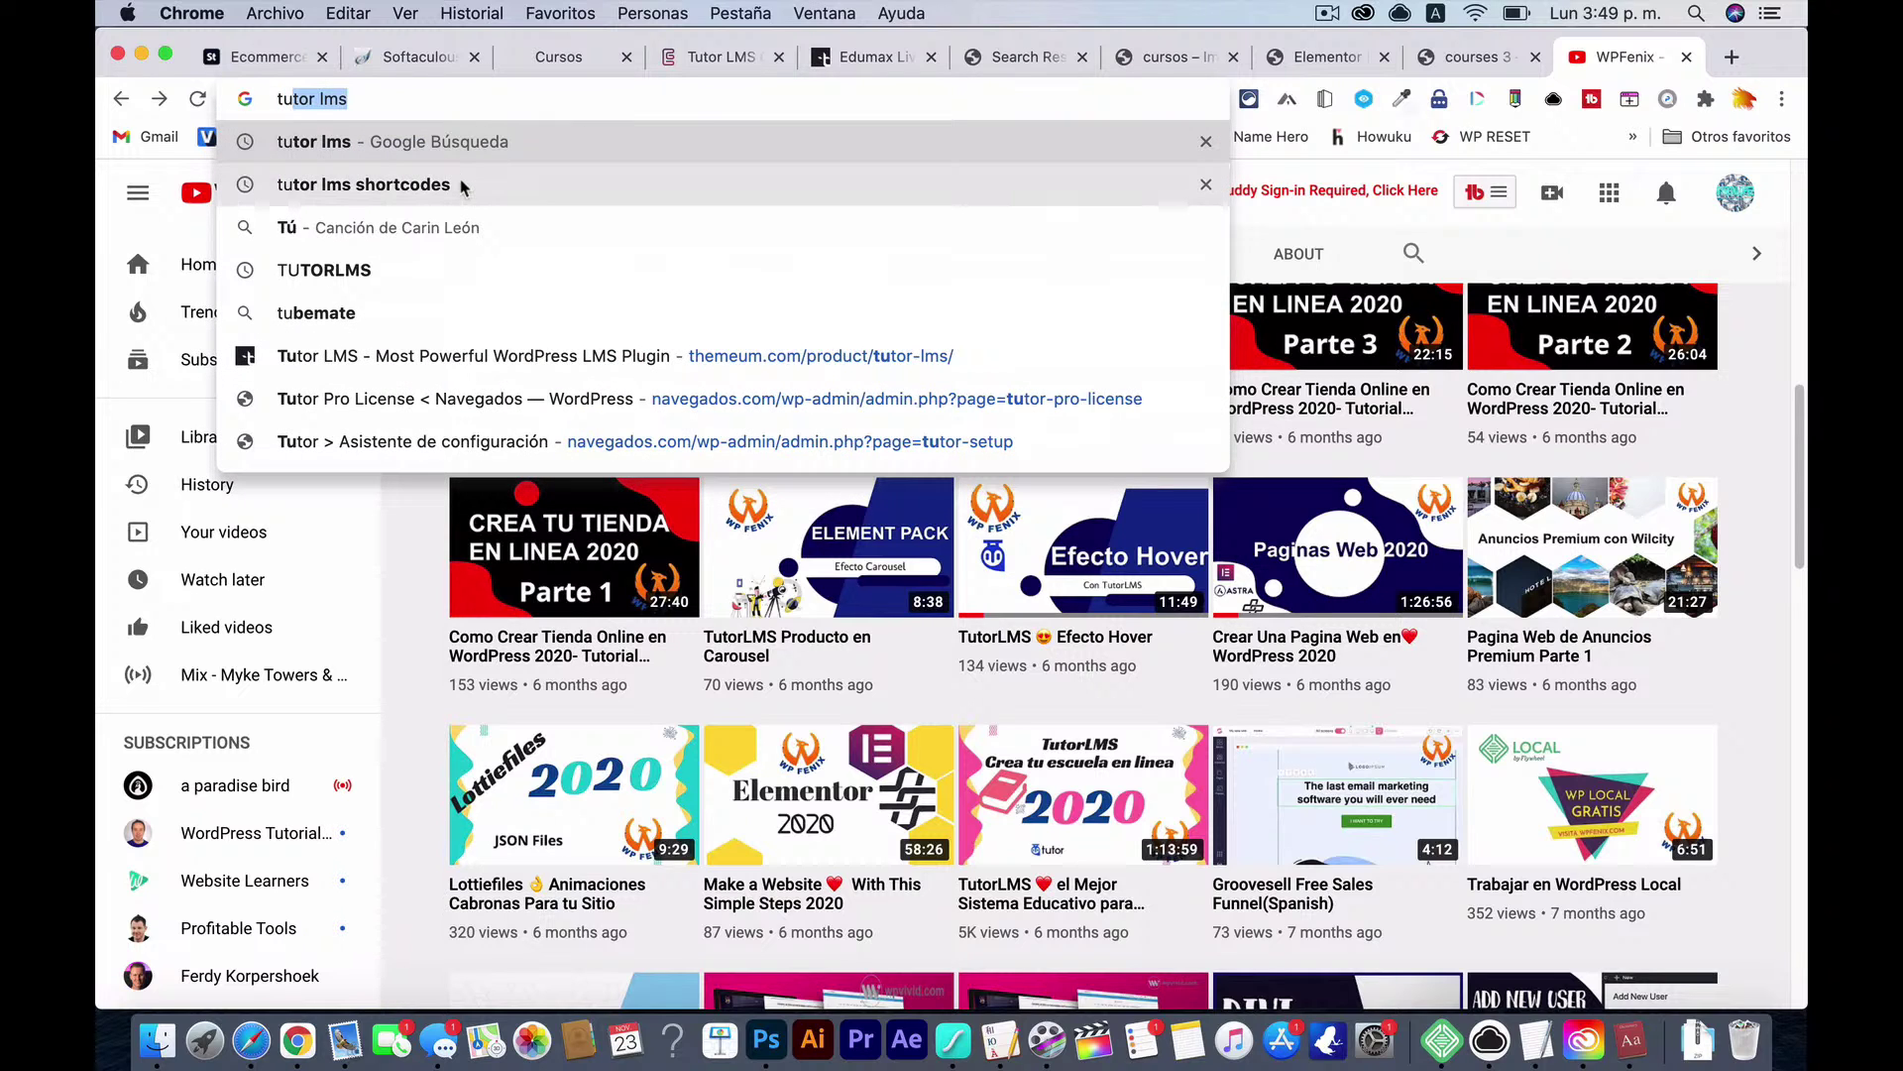
pyautogui.click(461, 187)
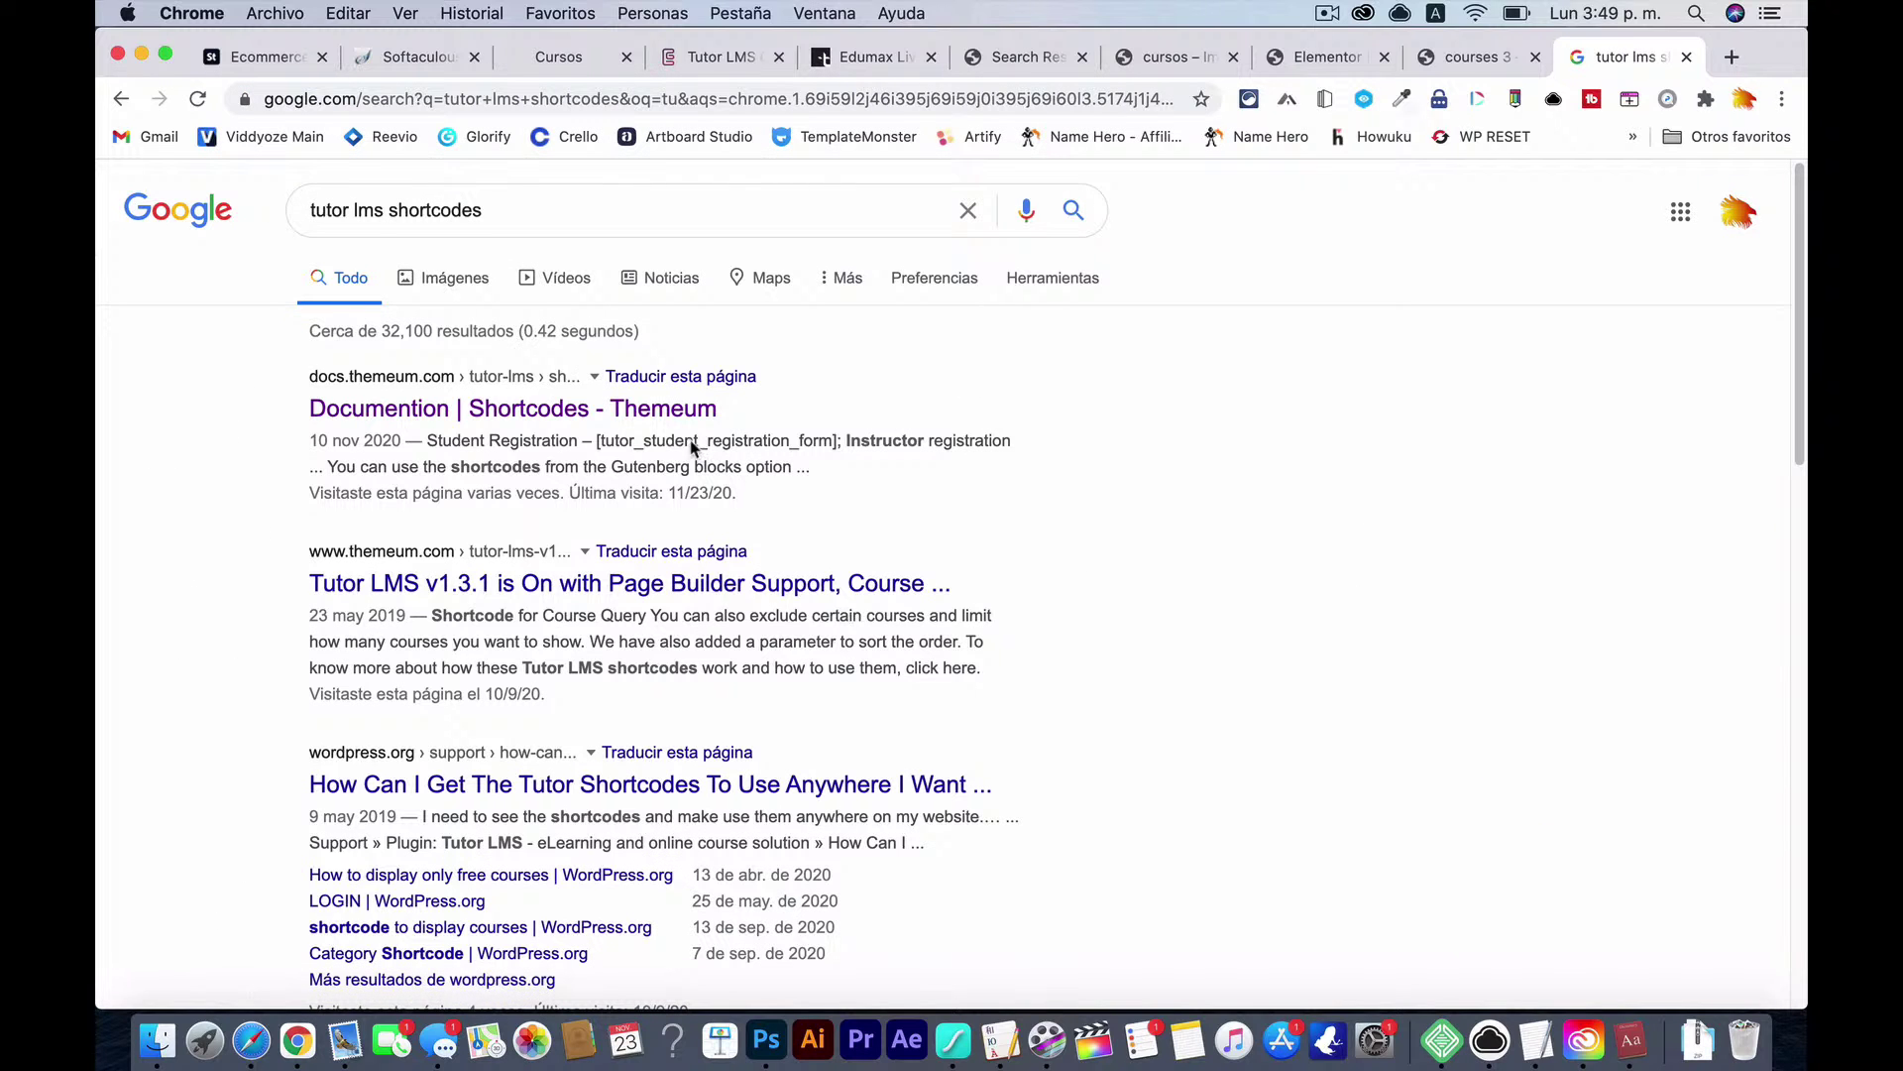
# Step: Open Themeum's Shortcodes documentation and inspect the example Courses shortcode
pyautogui.click(650, 414)
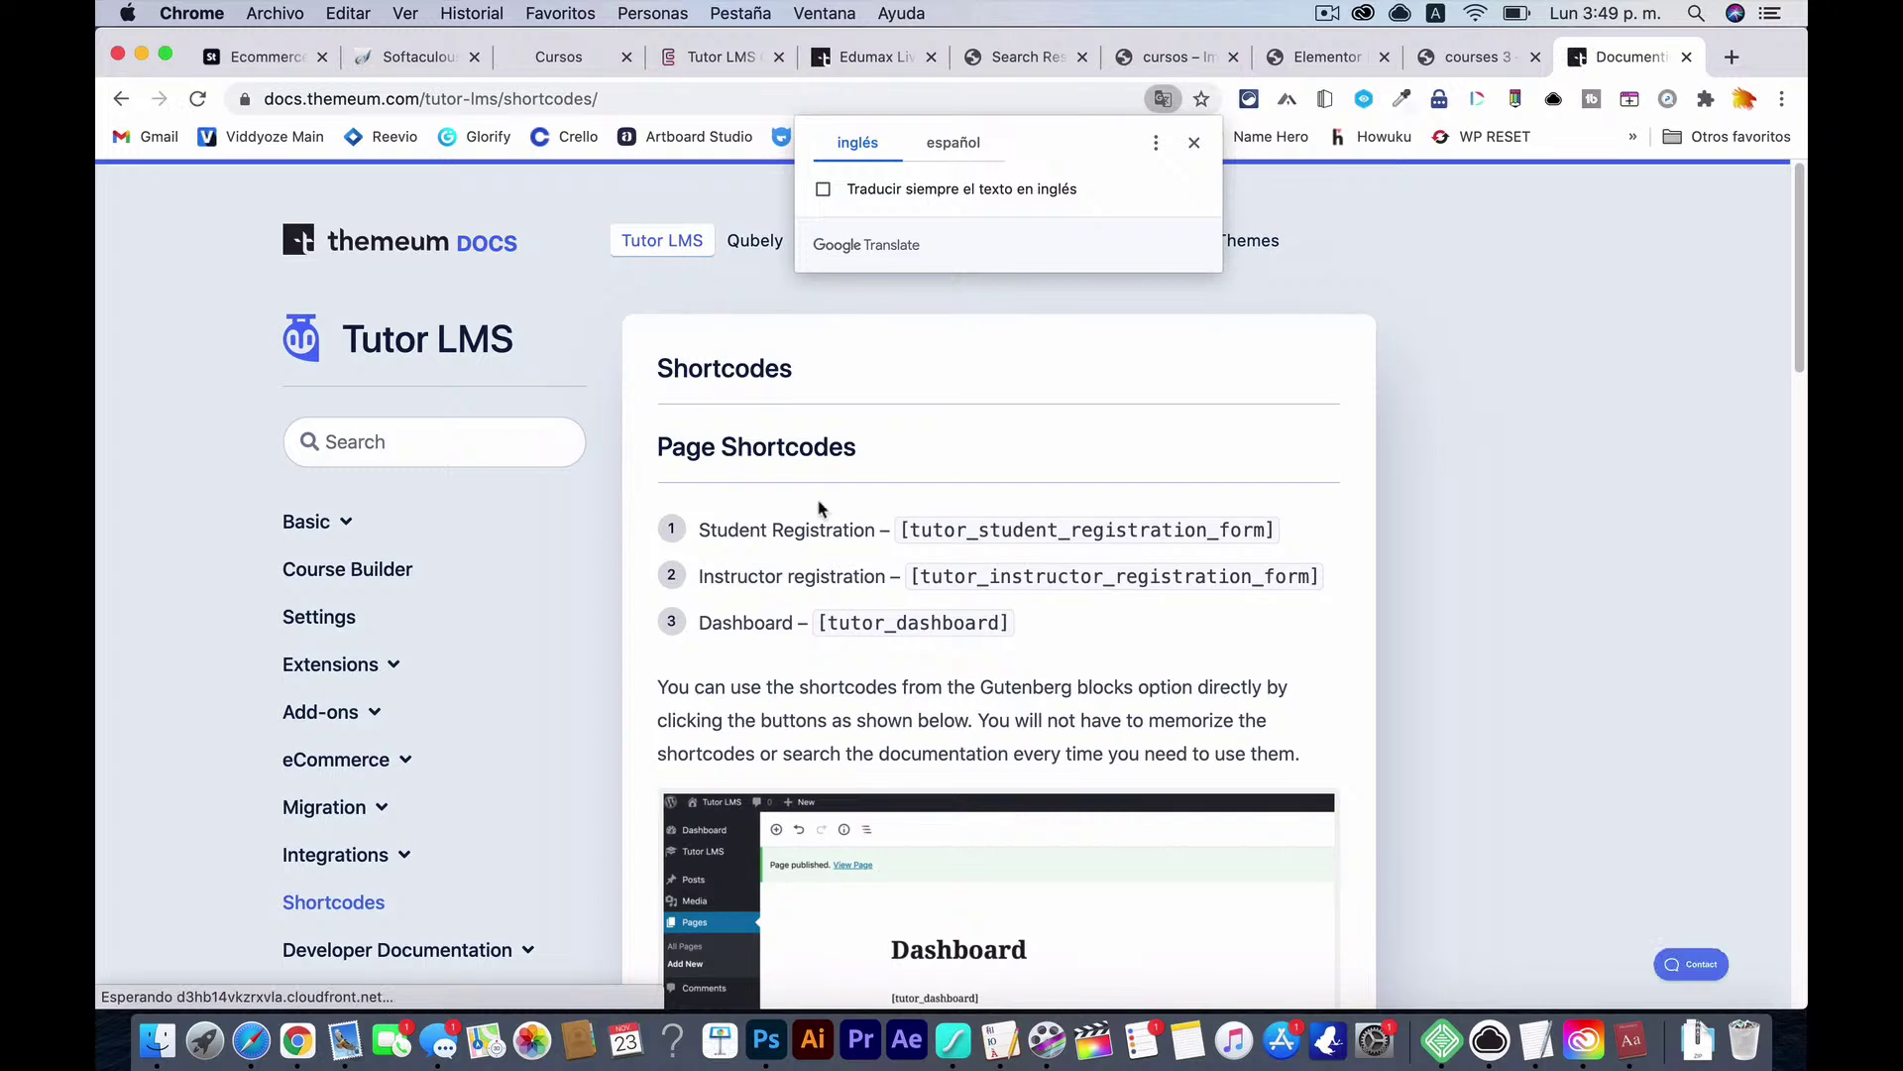
pyautogui.scroll(-10, 1109, 671)
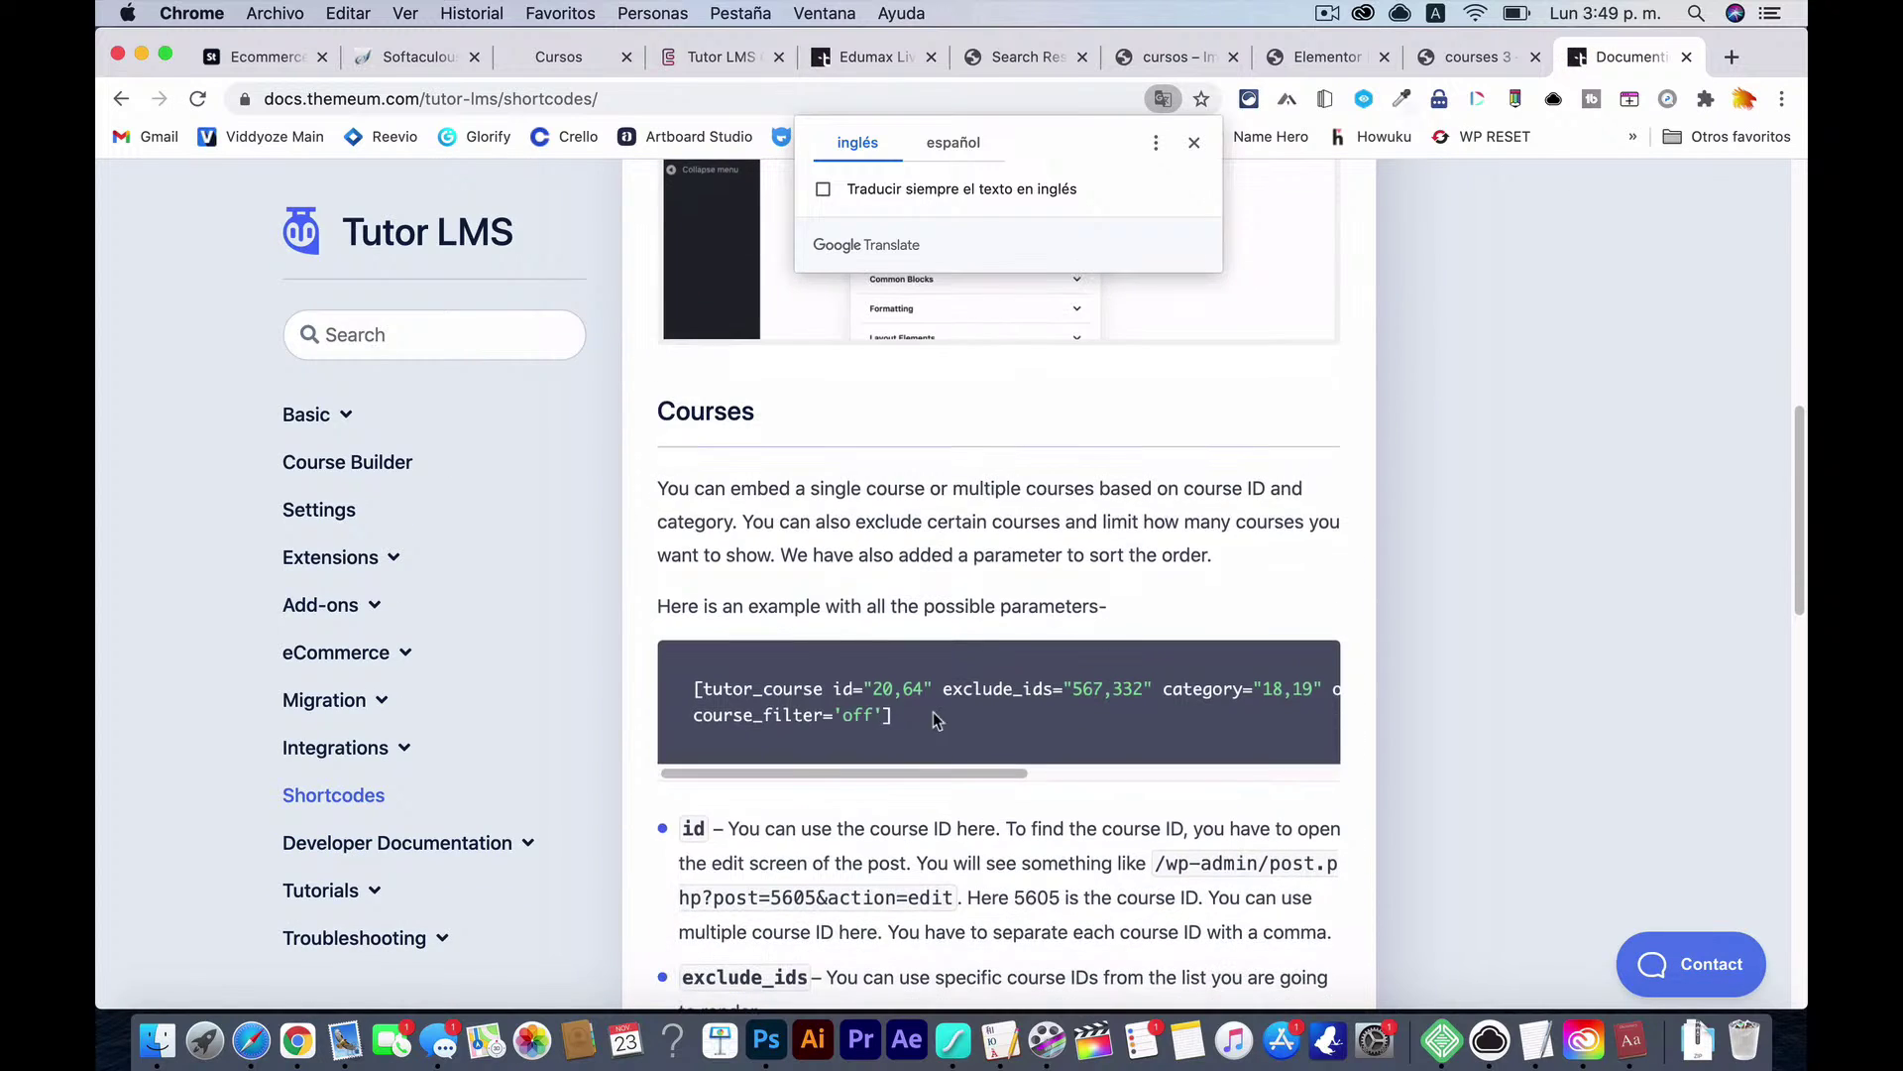
pyautogui.moveTo(895, 716); pyautogui.dragTo(694, 702)
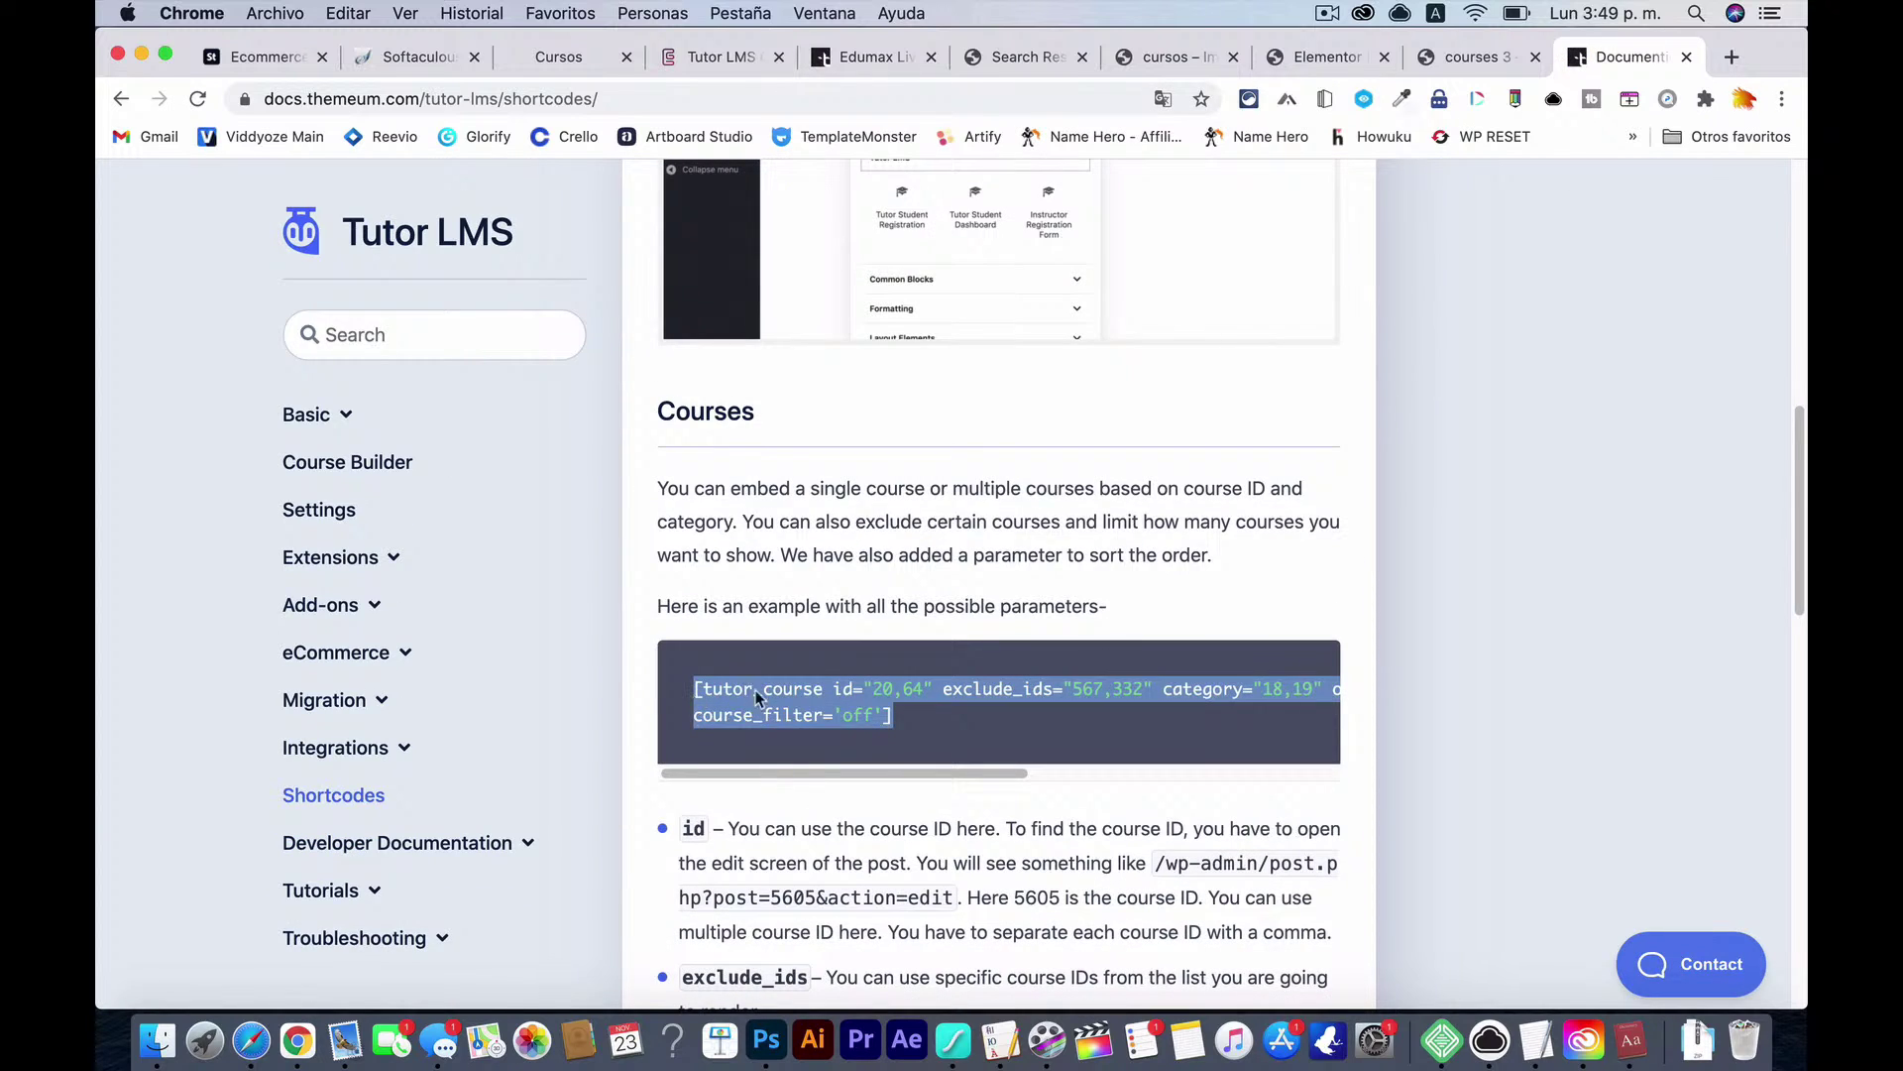
pyautogui.click(789, 668)
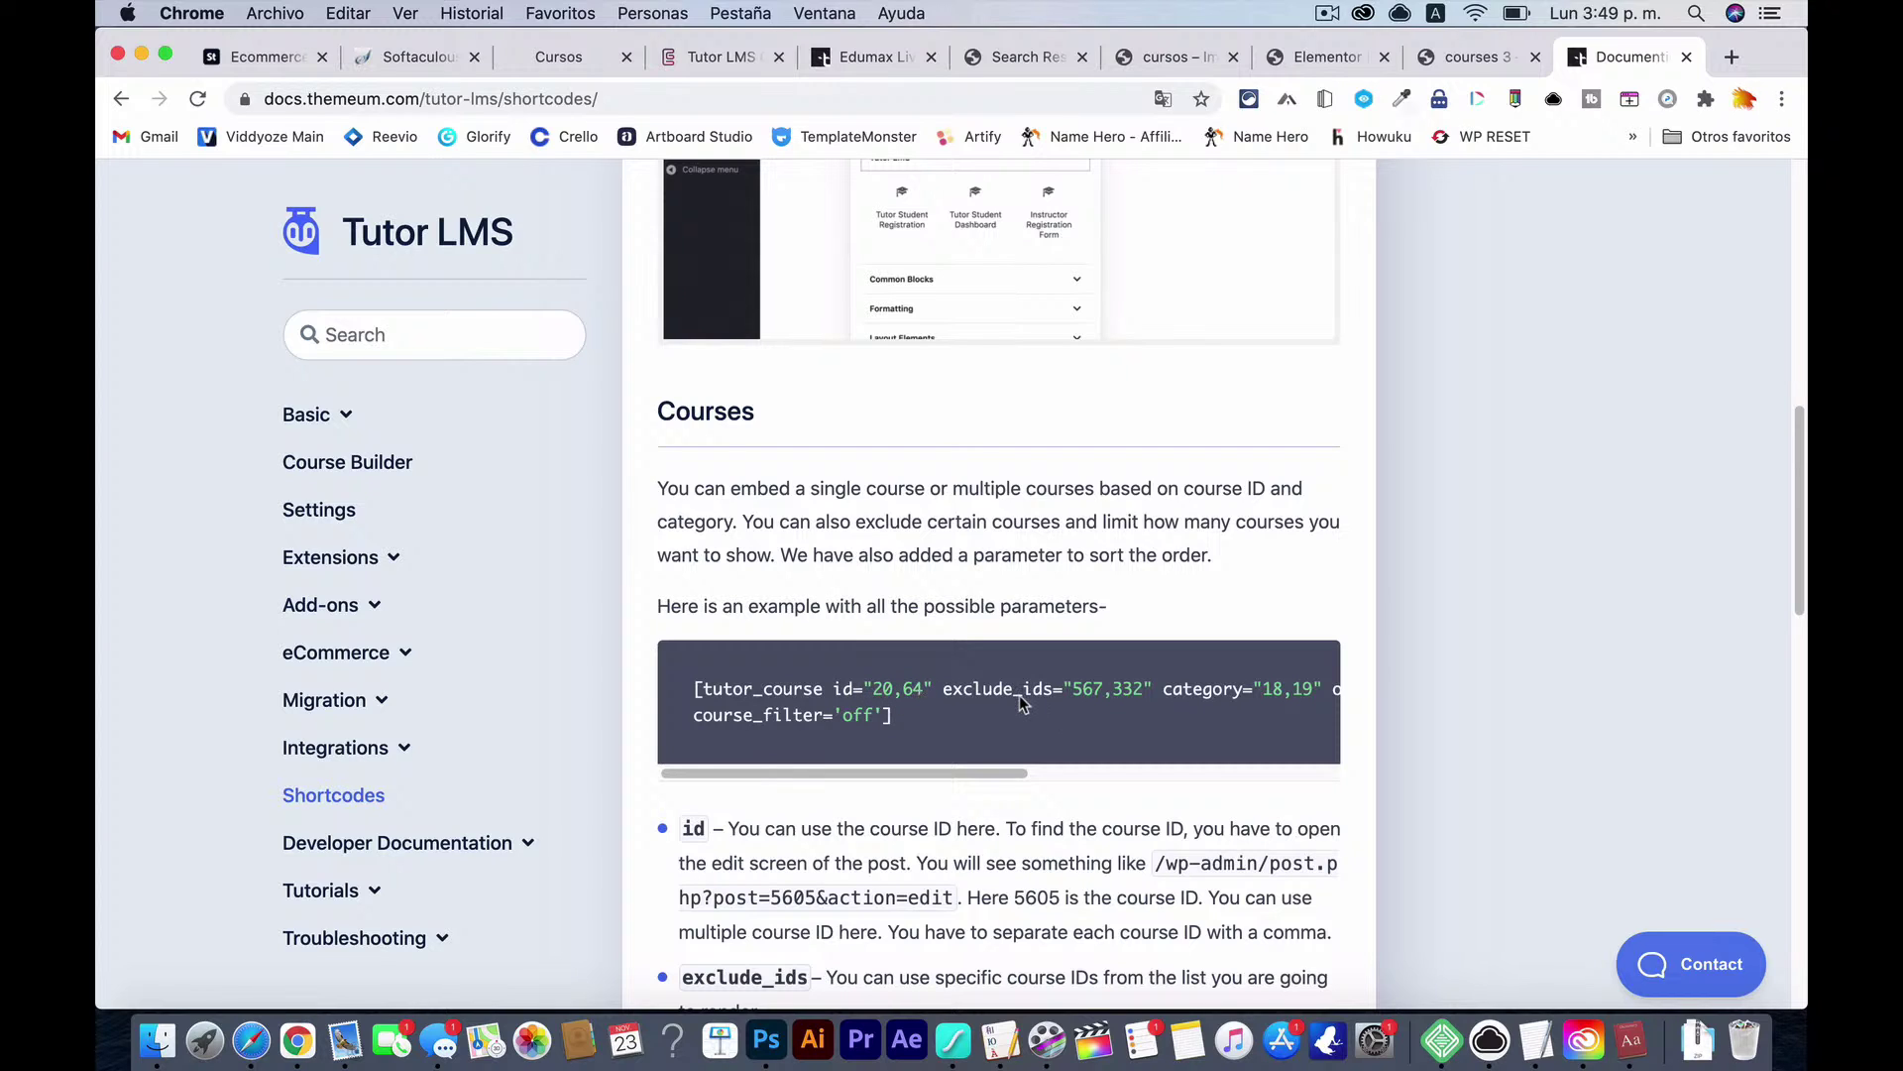
# Step: Scroll sideways through the example's parameters, then return to Brizy's tutor_course shortcode with count="3"
pyautogui.hscroll(3, 1023, 704)
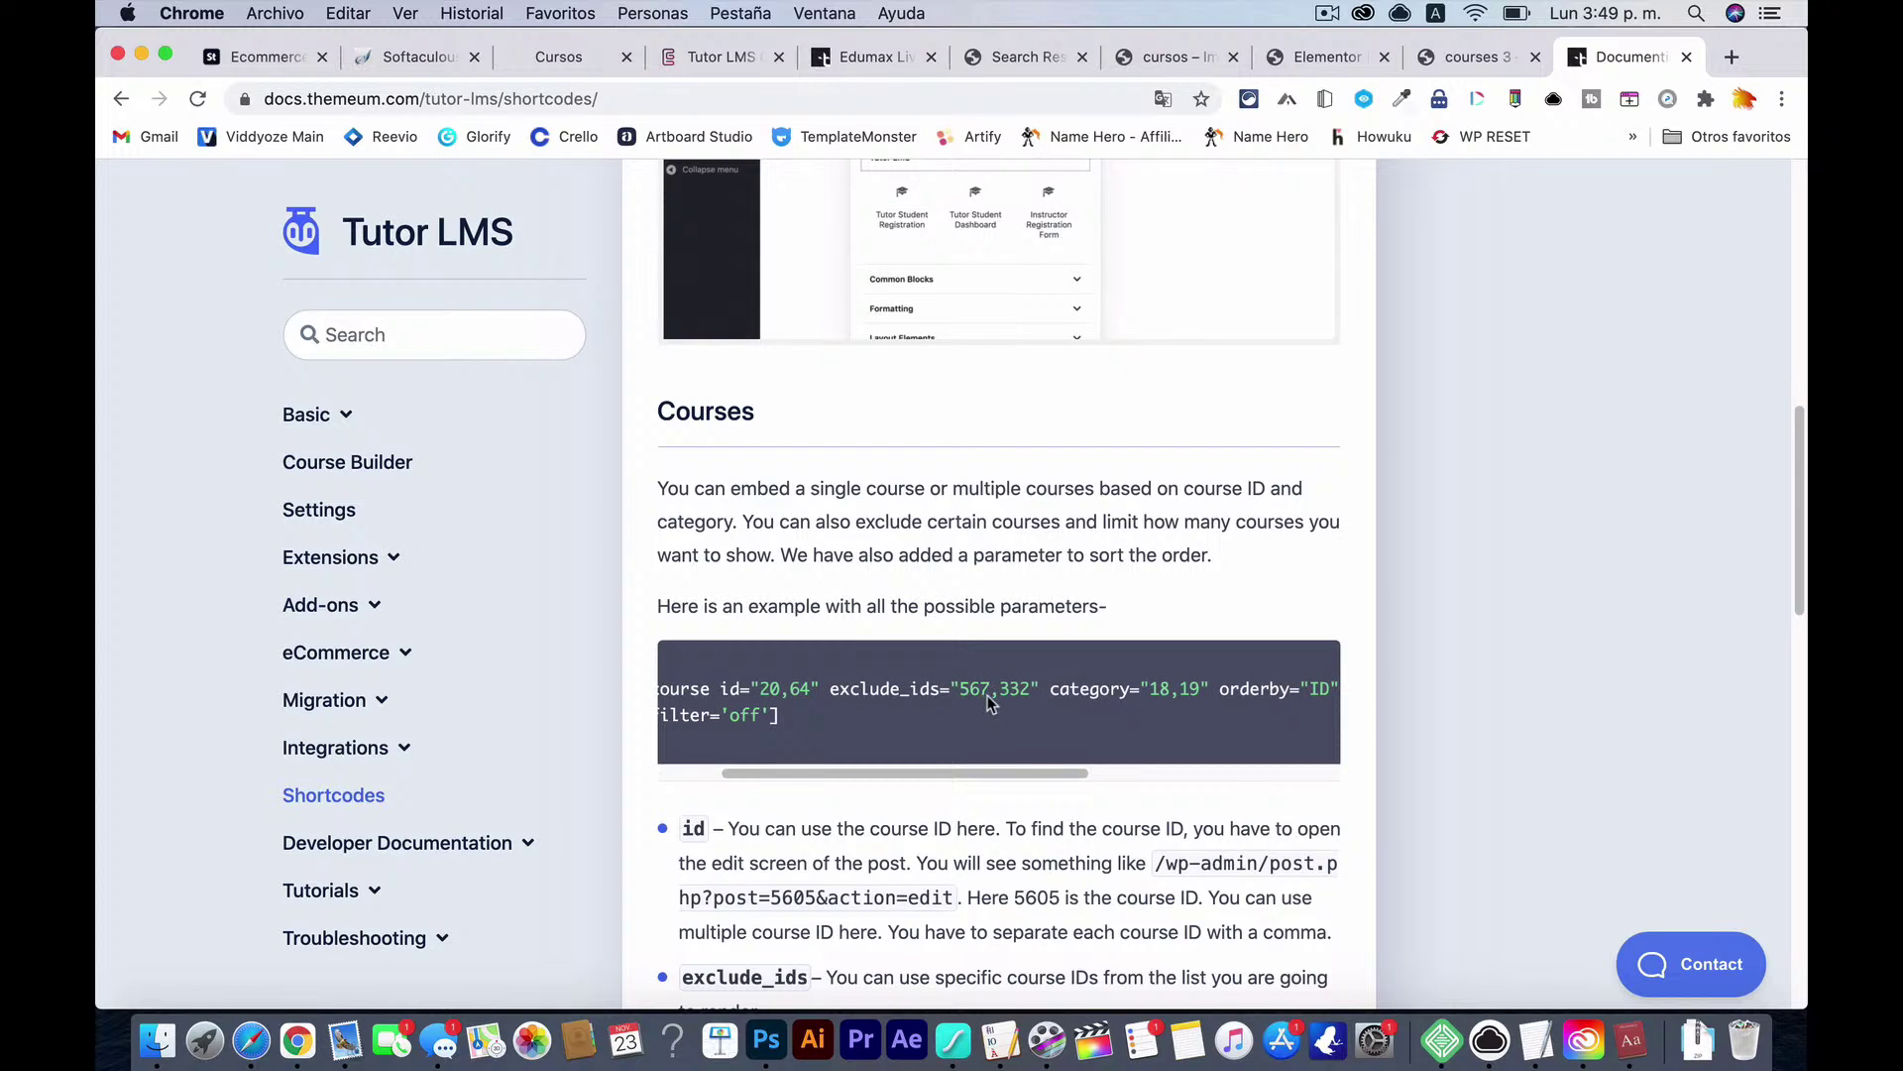
pyautogui.hscroll(1, 988, 703)
pyautogui.hscroll(4, 1060, 697)
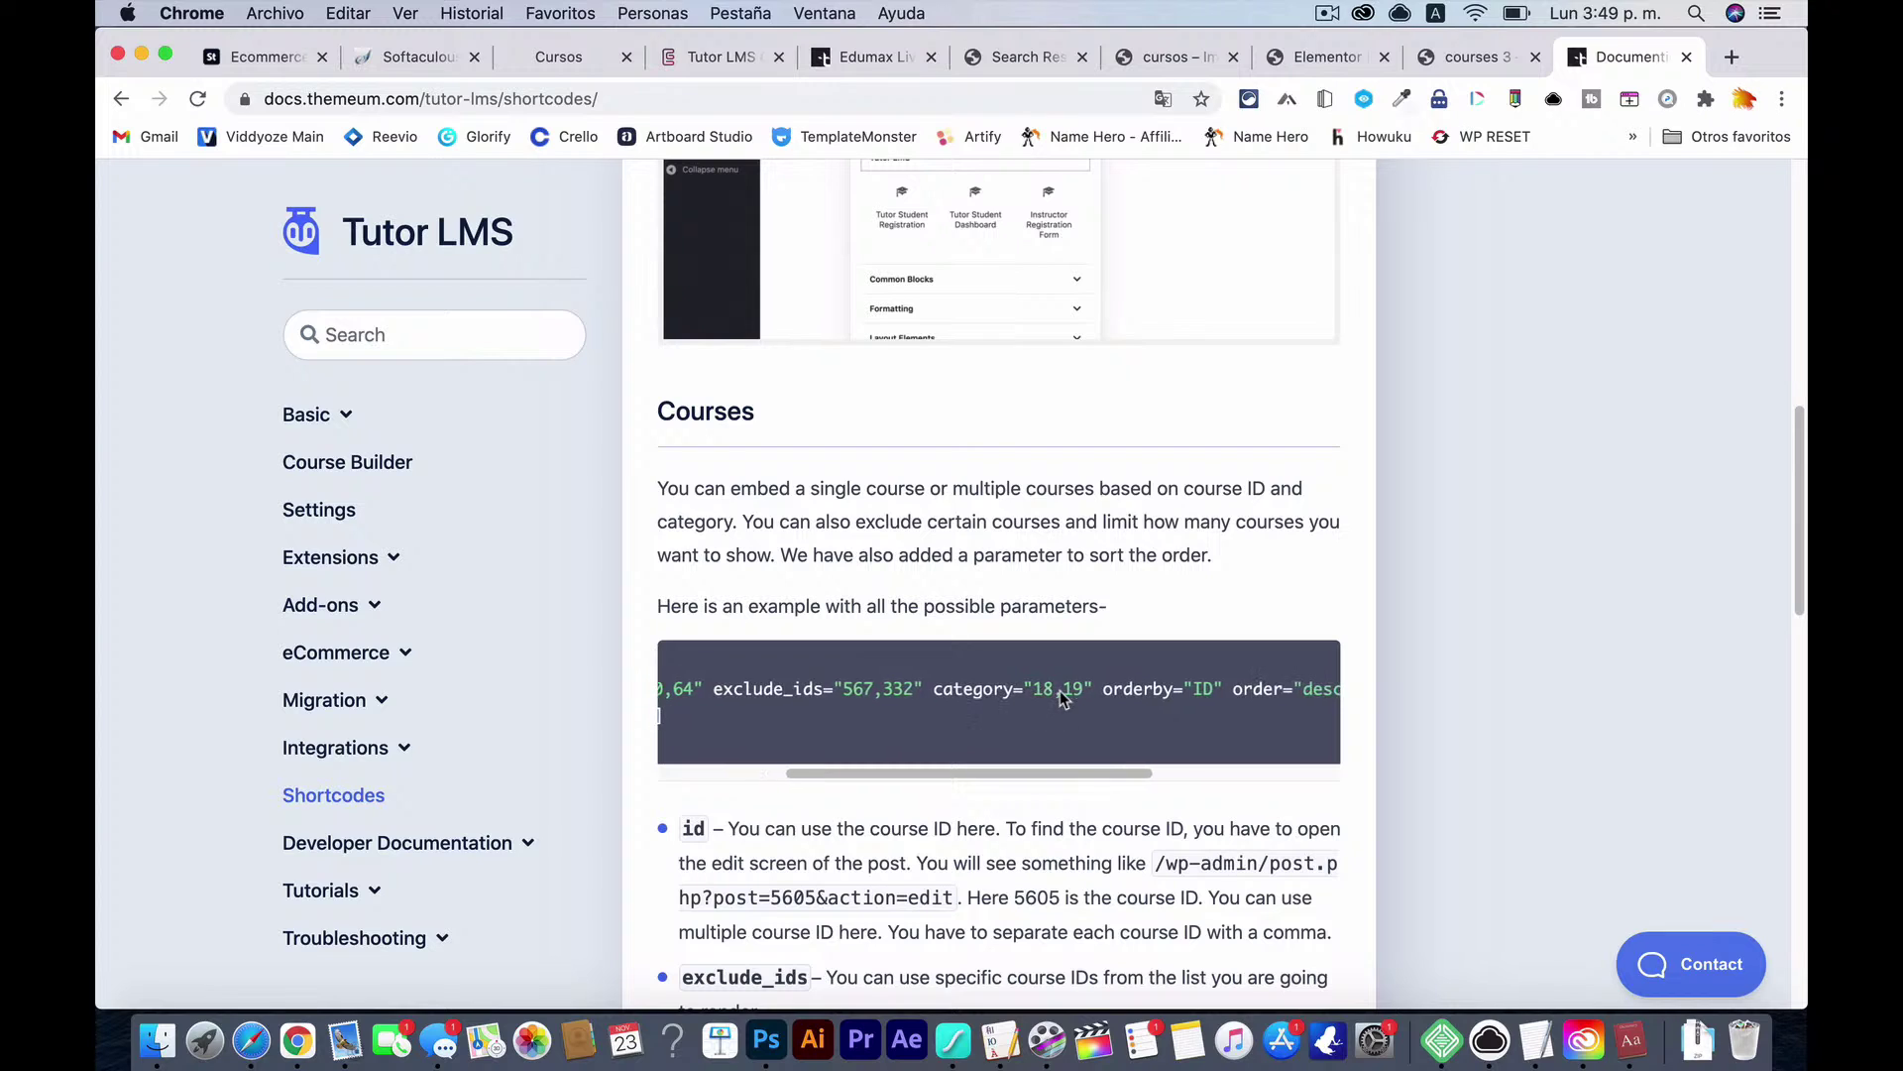
pyautogui.hscroll(3, 1162, 694)
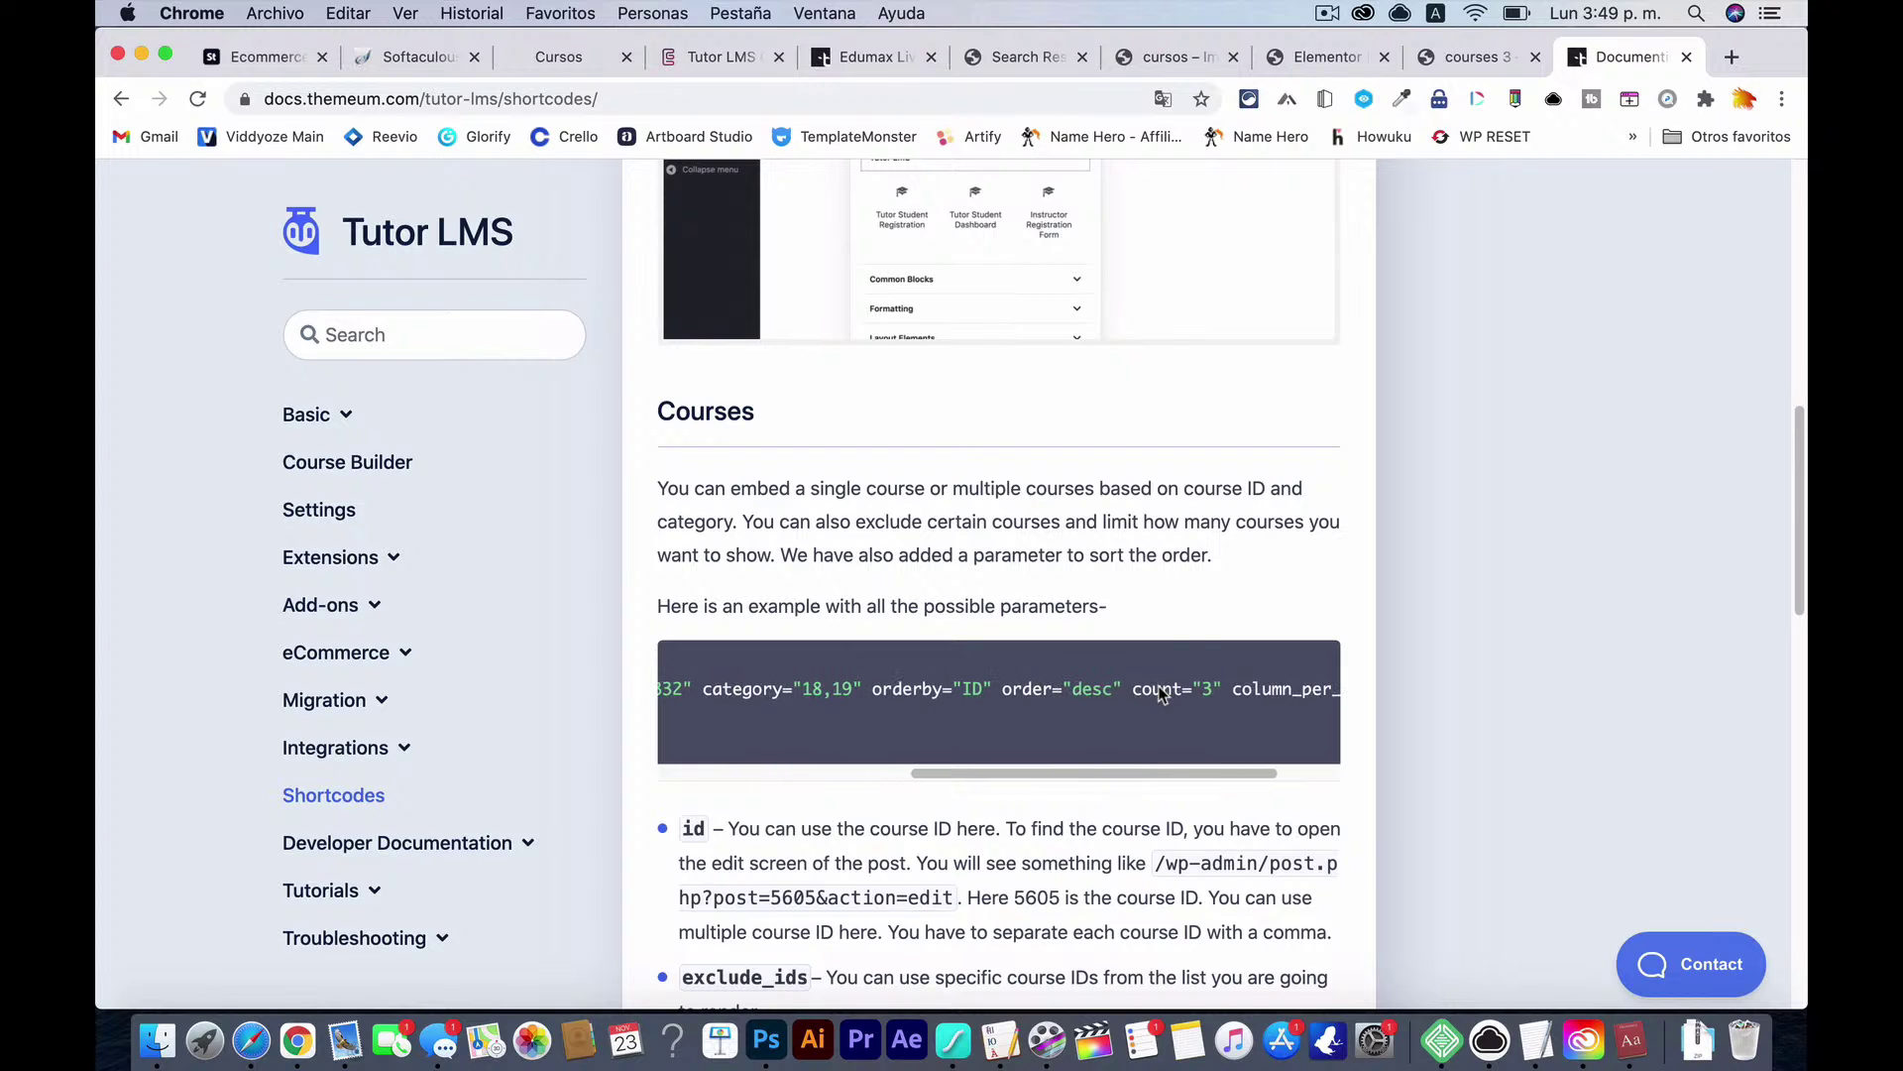
pyautogui.hscroll(3, 1208, 699)
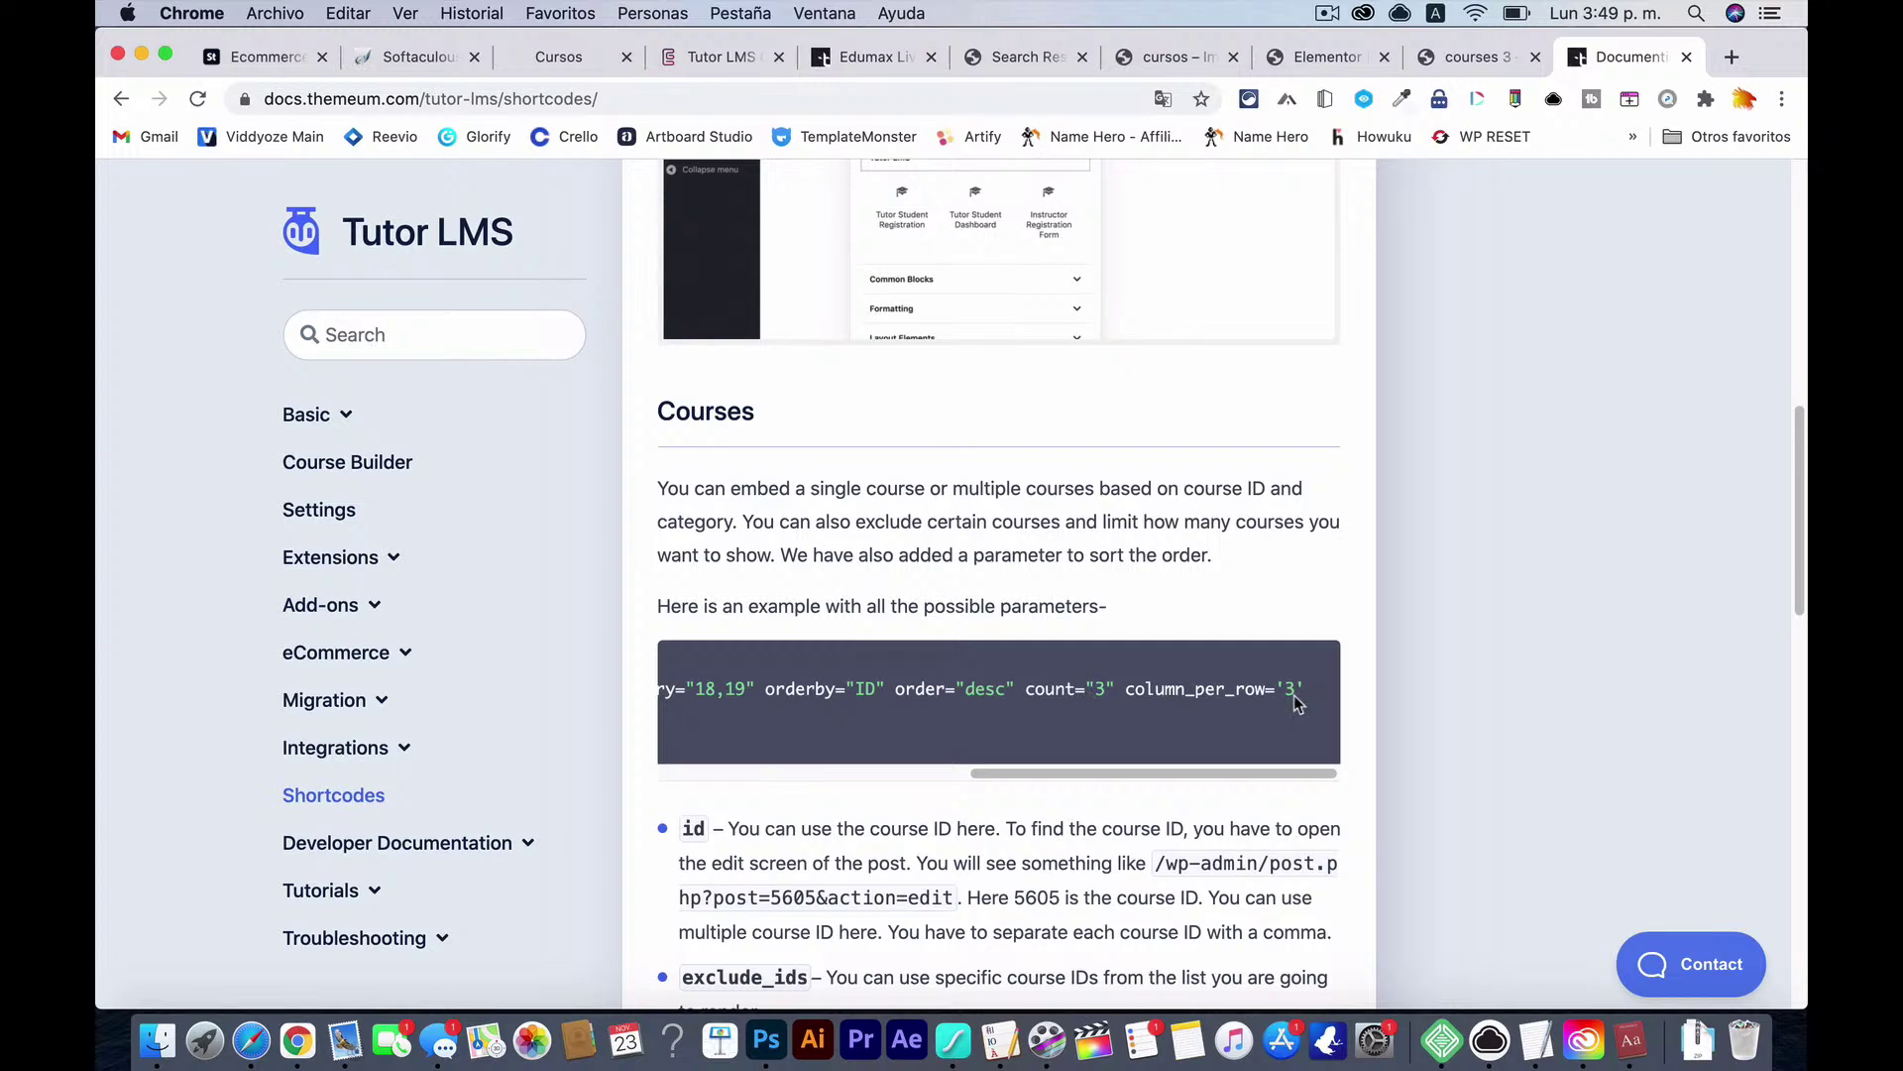
pyautogui.hscroll(-10, 1285, 696)
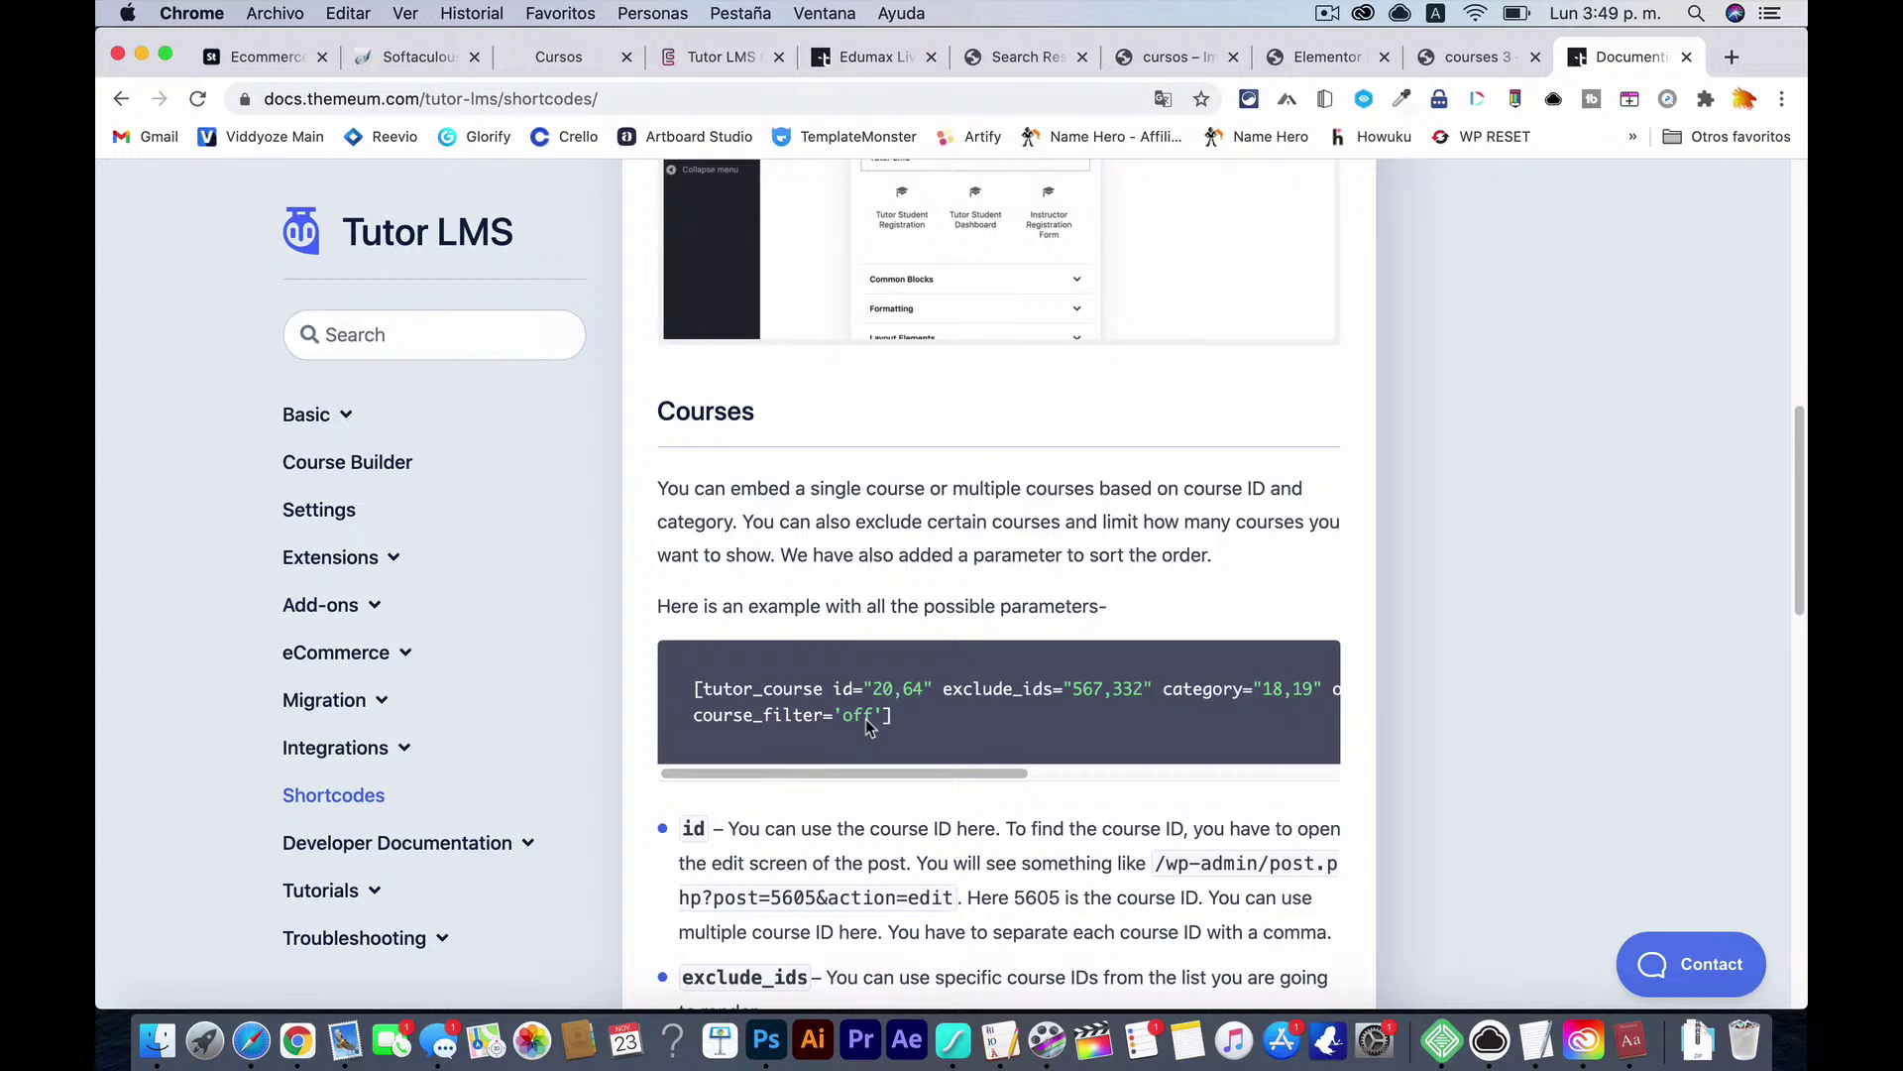
pyautogui.click(1477, 56)
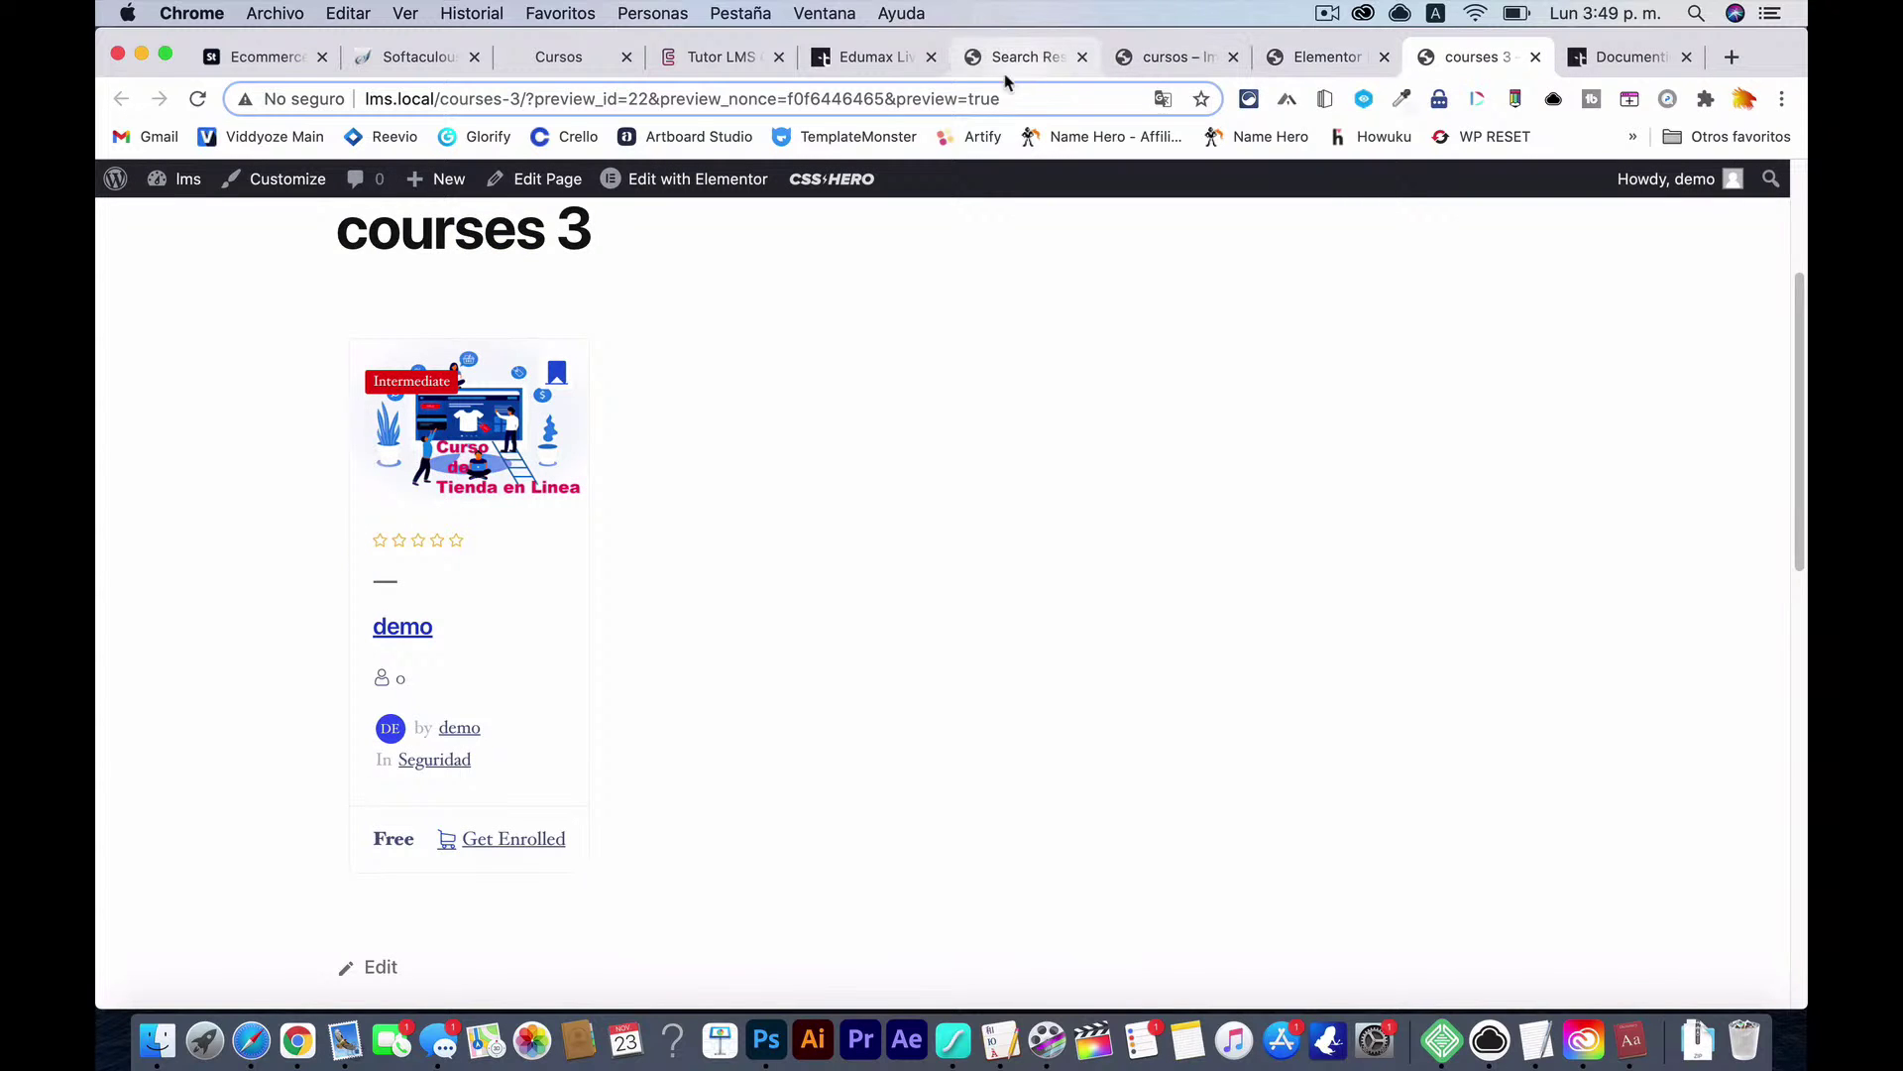
pyautogui.click(579, 63)
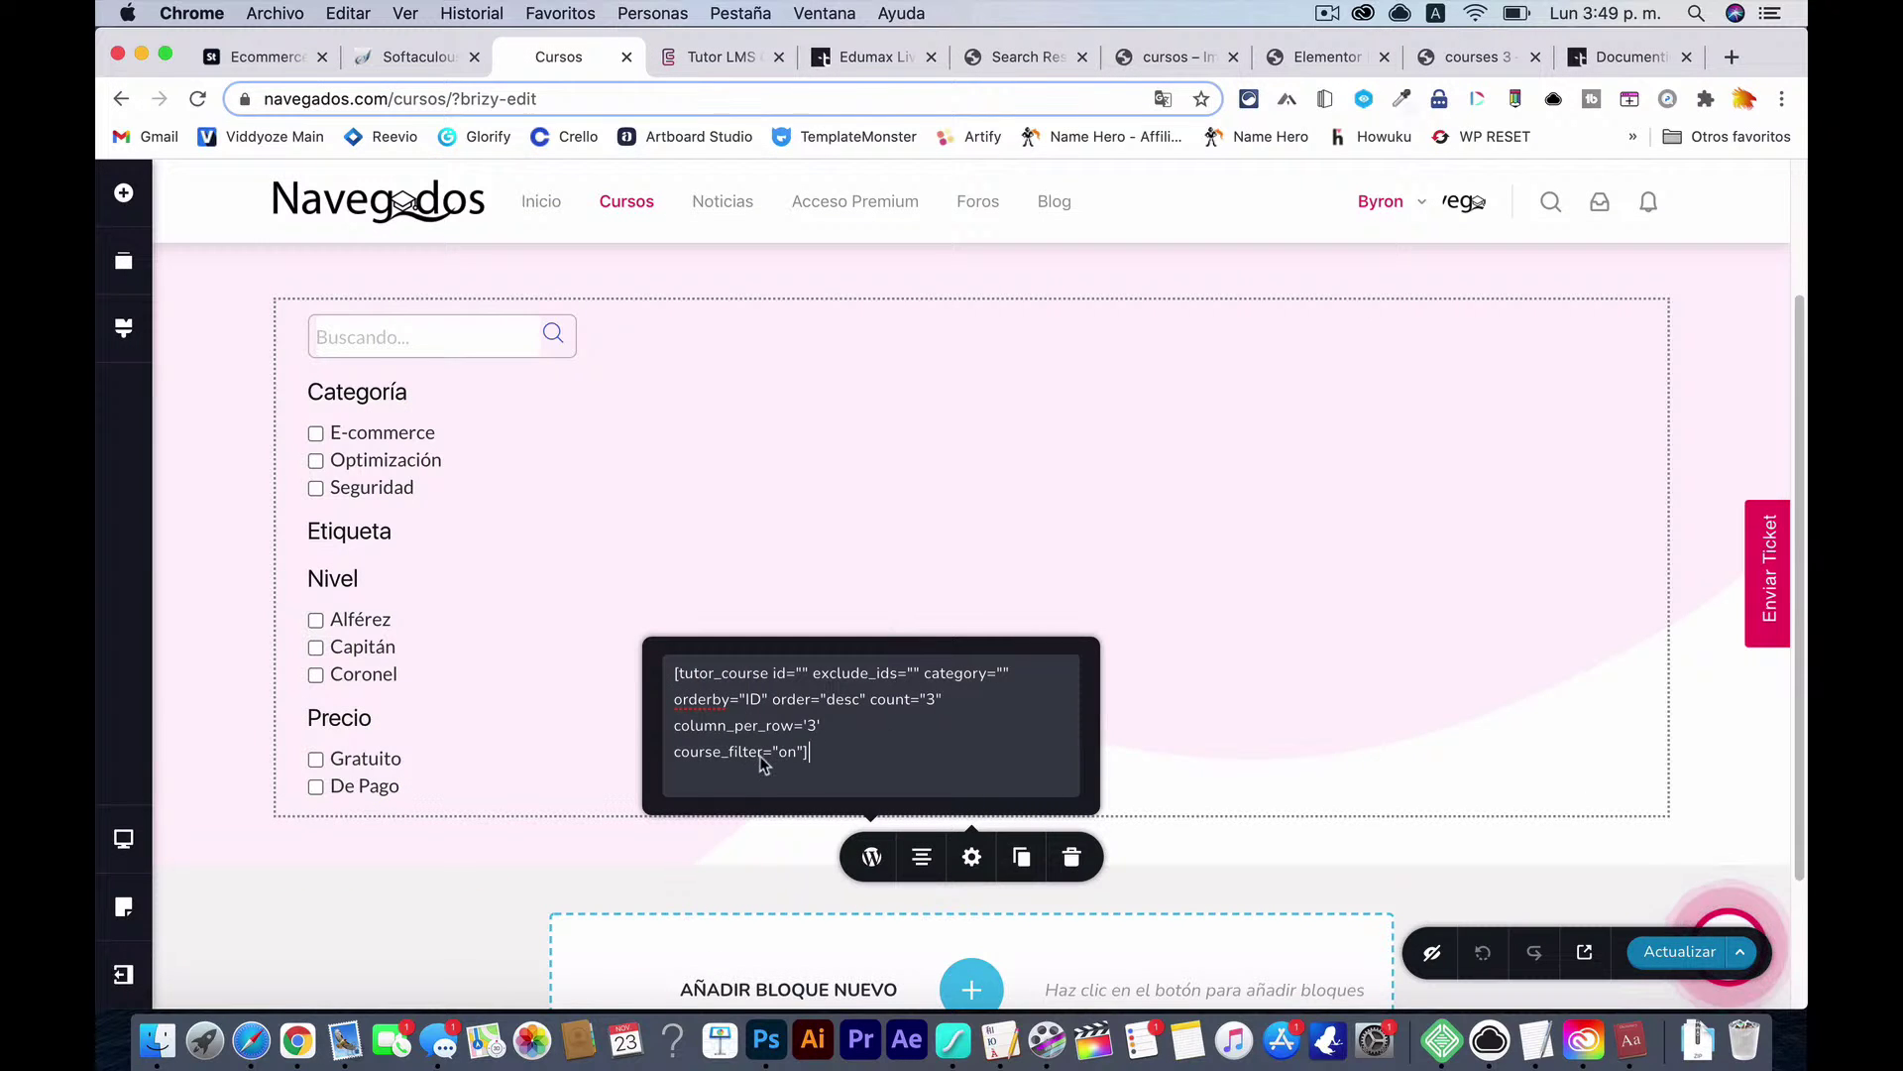